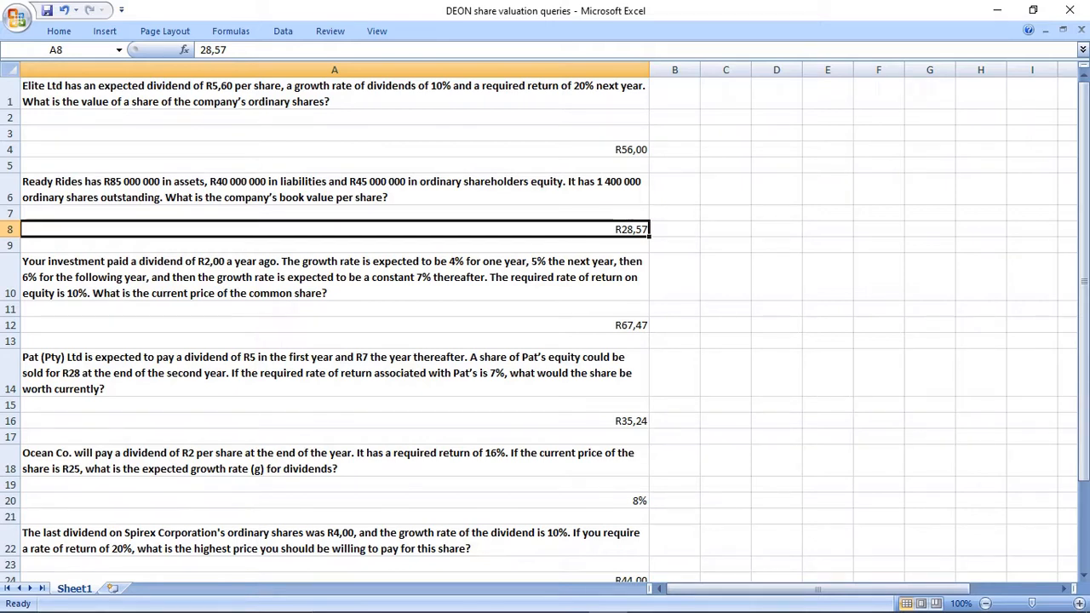
Insert six blank rows directly below the Elite Ltd question in row 1.
drag(11, 117, 10, 135)
right_click(12, 126)
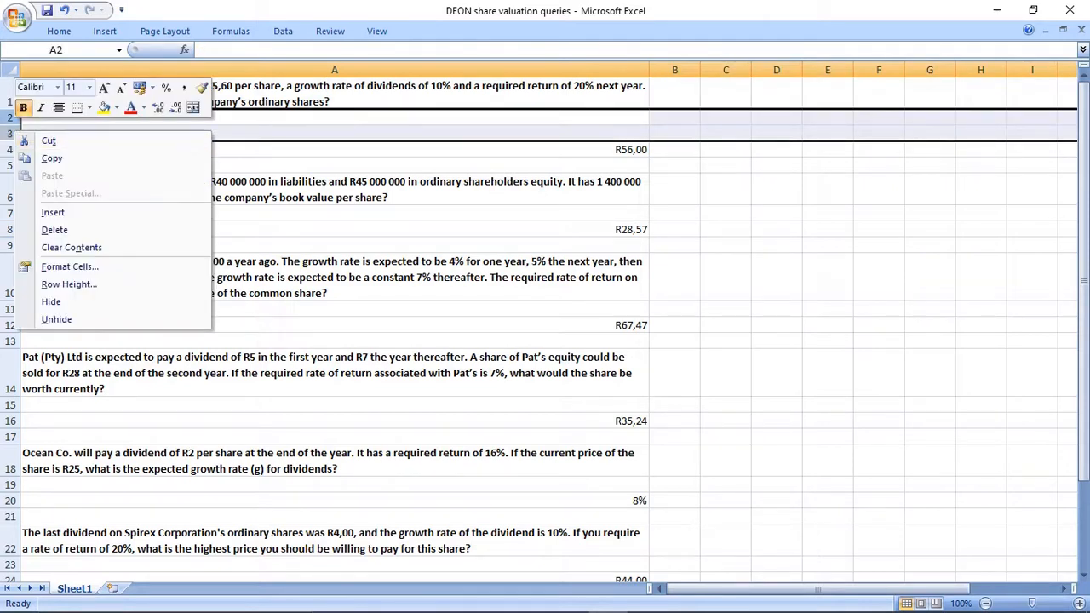
click(51, 212)
drag(10, 118, 10, 166)
right_click(10, 165)
click(51, 245)
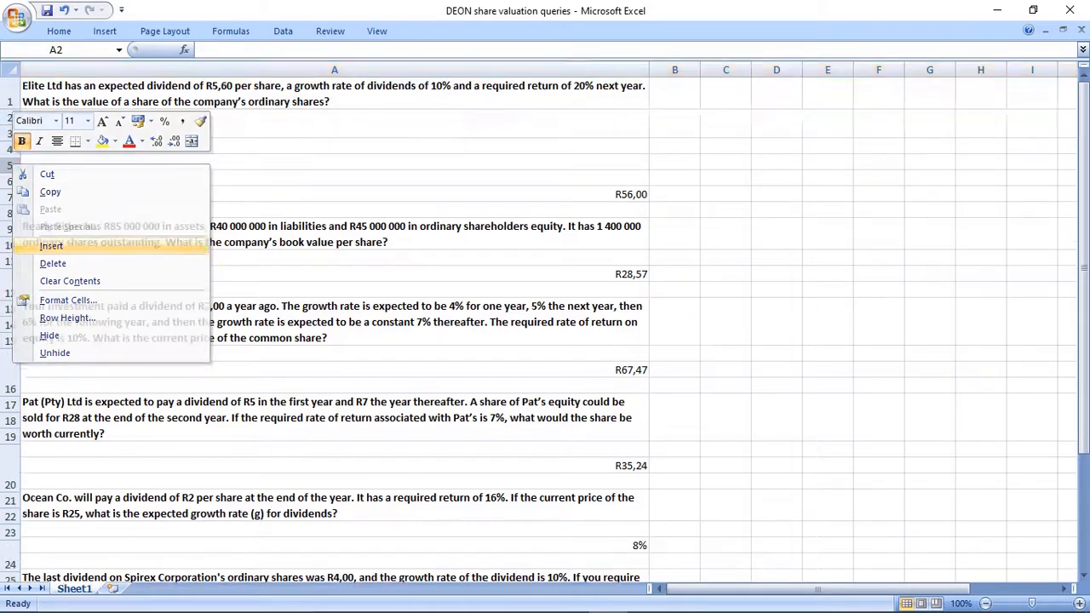
click(28, 181)
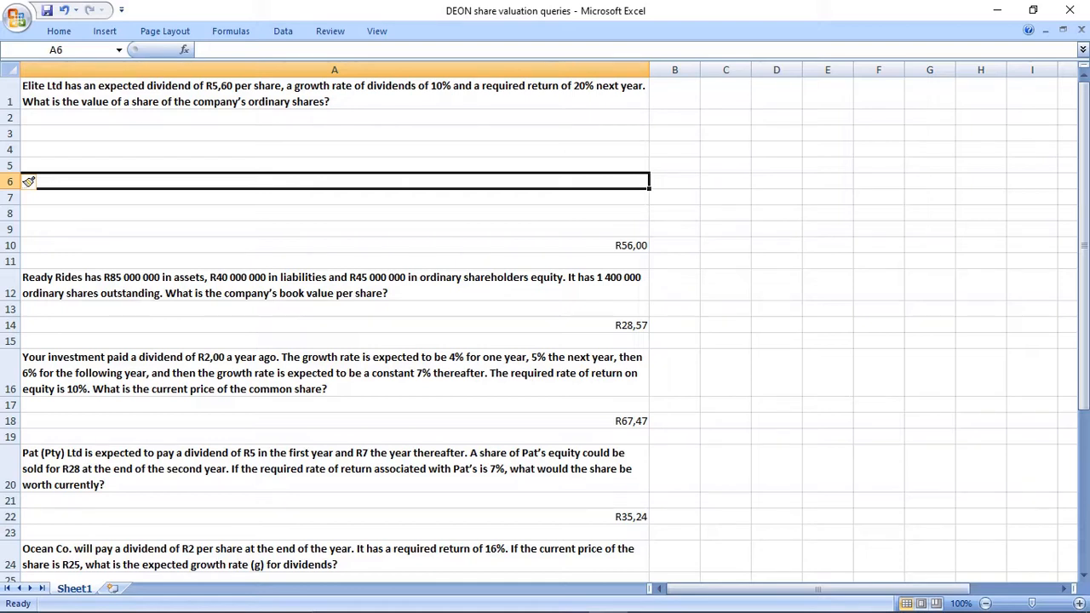
Enter the valuation formula text "PV = div1/(r - g)" in cell A2.
key(Up)
key(Up)
key(Up)
key(Up)
text(PV)
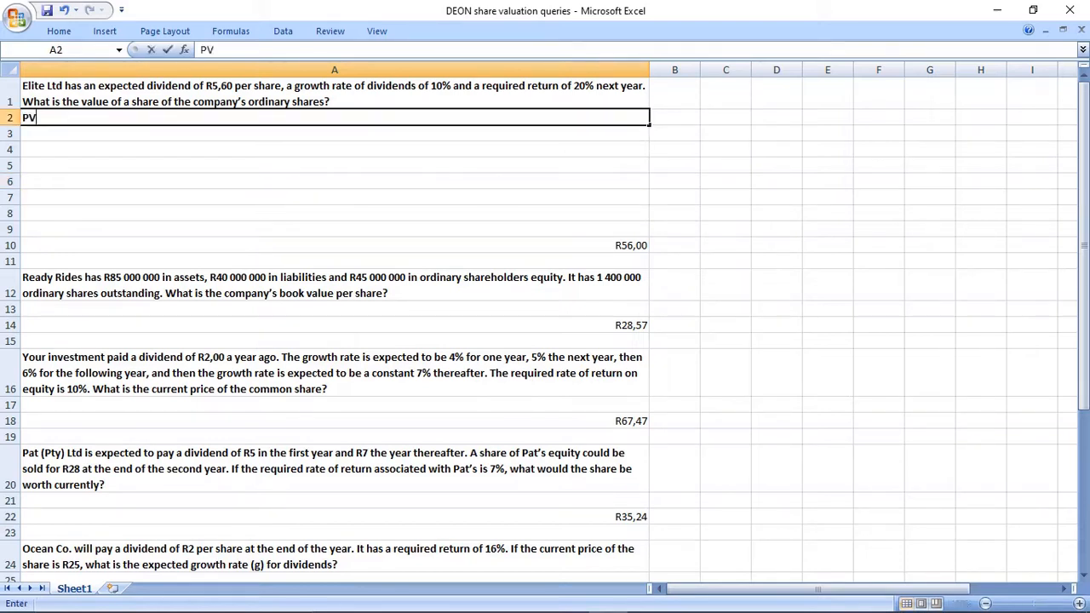
text( = div1/(r - g))
key(Return)
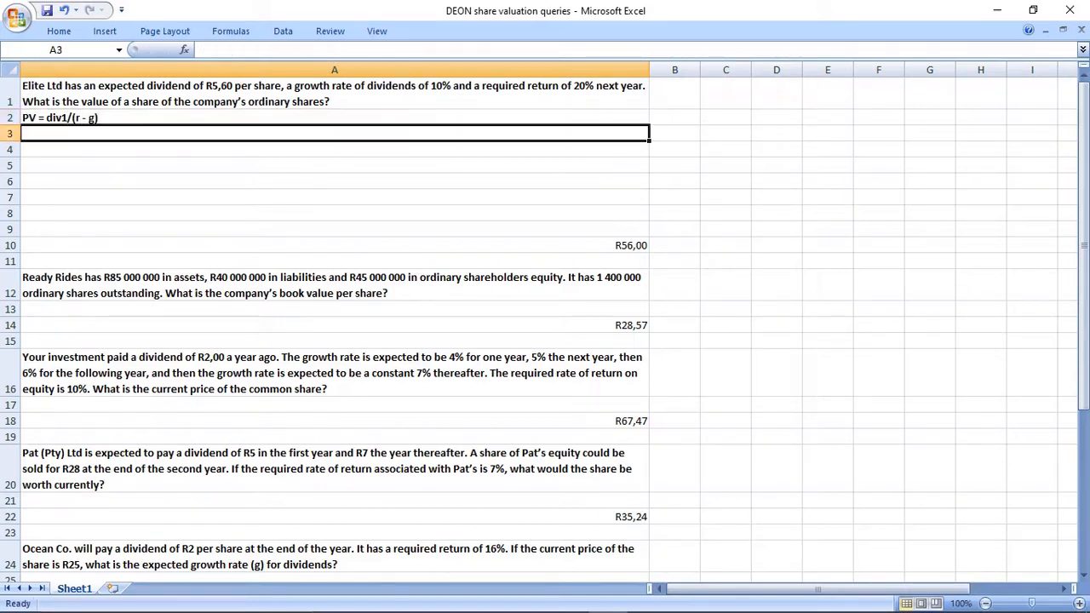
Copy the formula text from A2 to A3 and replace div1 with 5,60 in the copy.
key(Up)
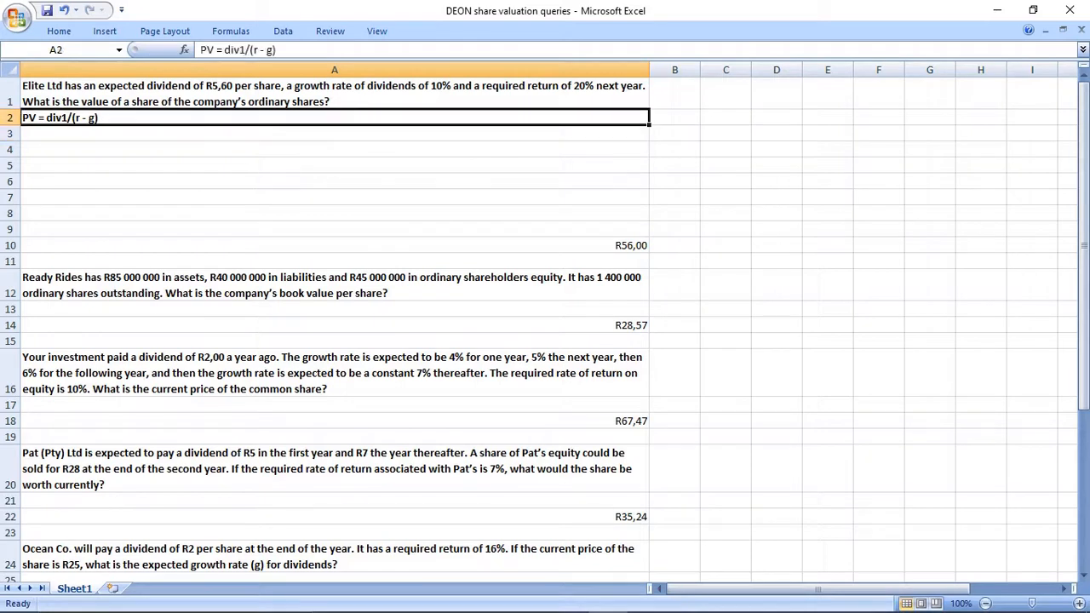
key(ctrl+c)
key(Down)
key(ctrl+v)
key(F2)
key(Left)
key(Left)
key(Left)
key(Left)
key(Left)
key(Left)
key(Left)
key(Left)
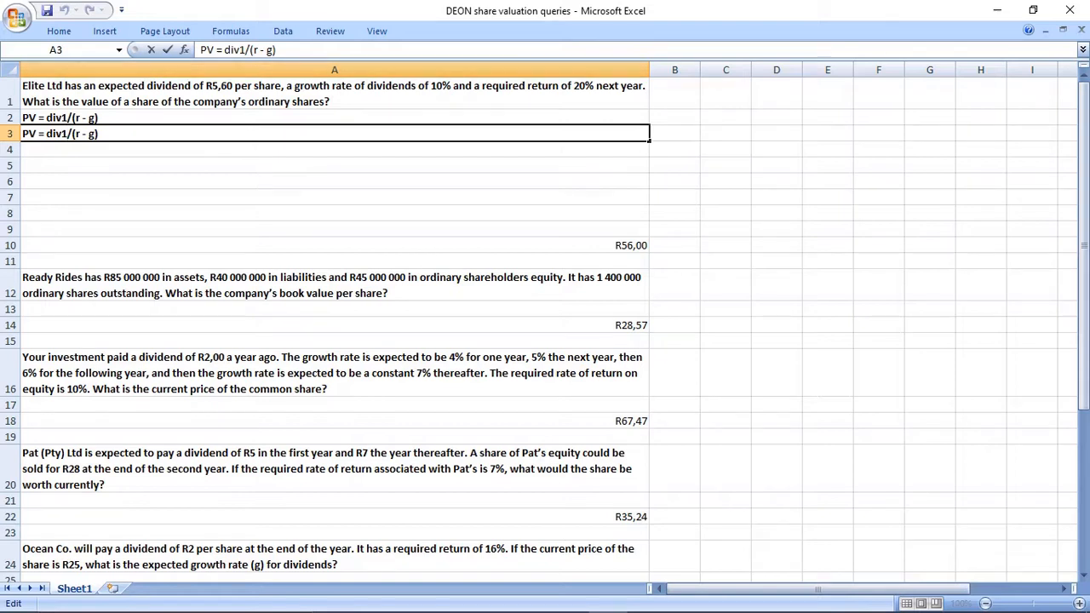
key(BackSpace)
key(BackSpace)
key(BackSpace)
key(BackSpace)
text(5,60)
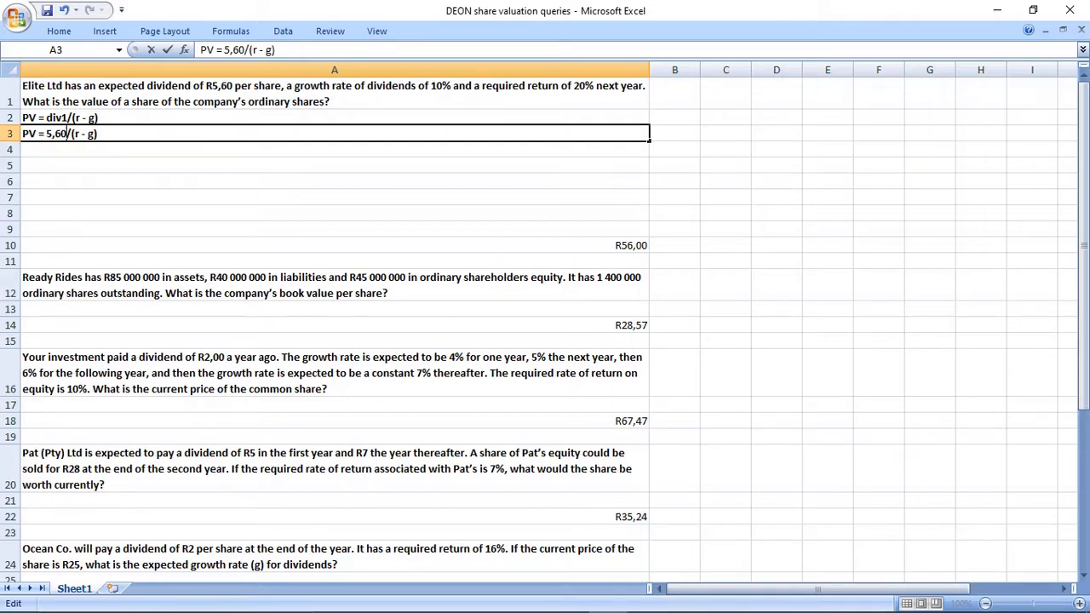
Replace r with 0,20 and g with 0,10 in the formula text in A3.
key(Right)
key(Right)
key(Right)
key(BackSpace)
text(0,20)
key(Right)
key(Right)
key(Right)
key(Delete)
text(0,10)
key(Right)
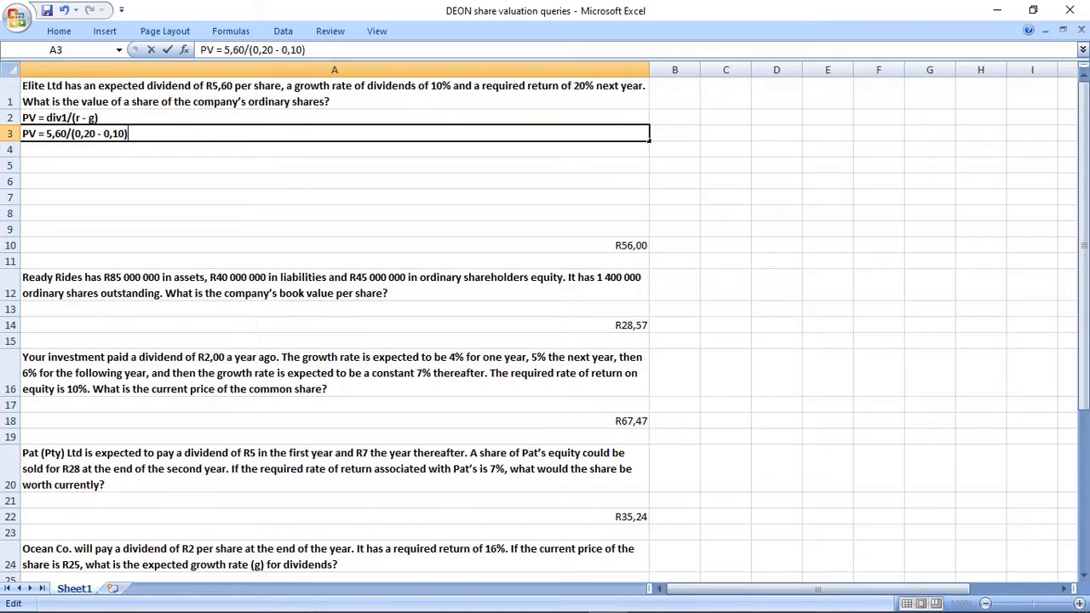
key(ctrl+Return)
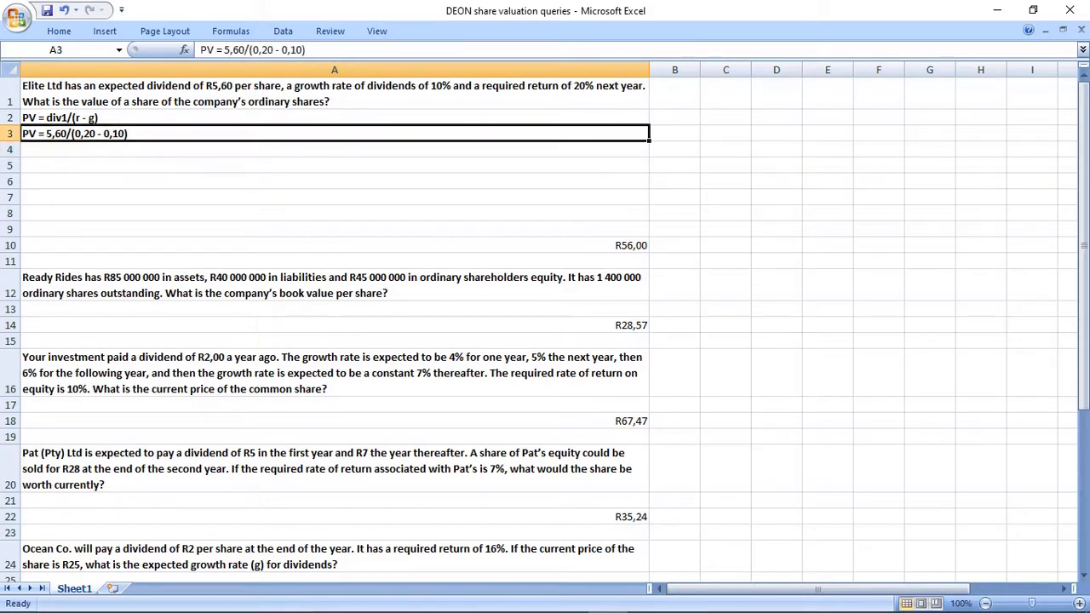
Copy the A3 text to A4 and shorten the copy to "PV =".
key(ctrl+c)
key(Down)
key(ctrl+v)
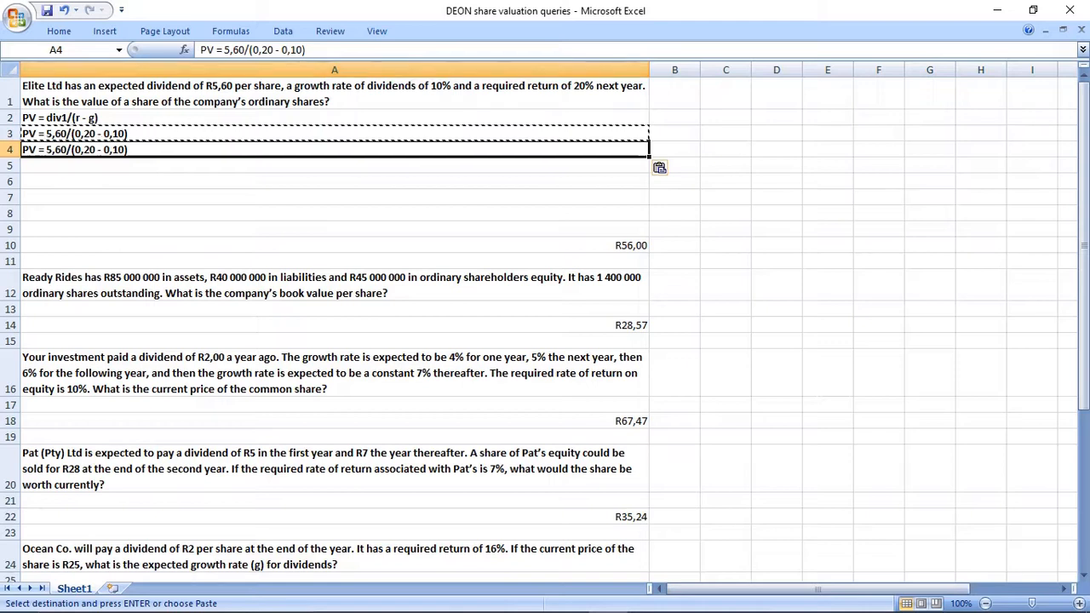
drag(218, 50, 306, 50)
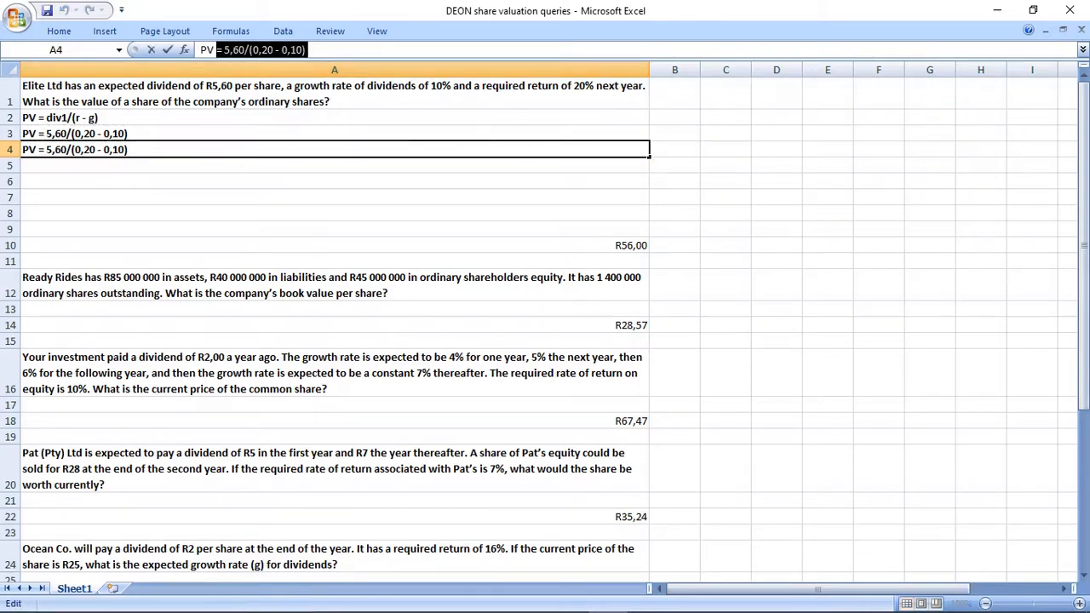
text(=)
key(Return)
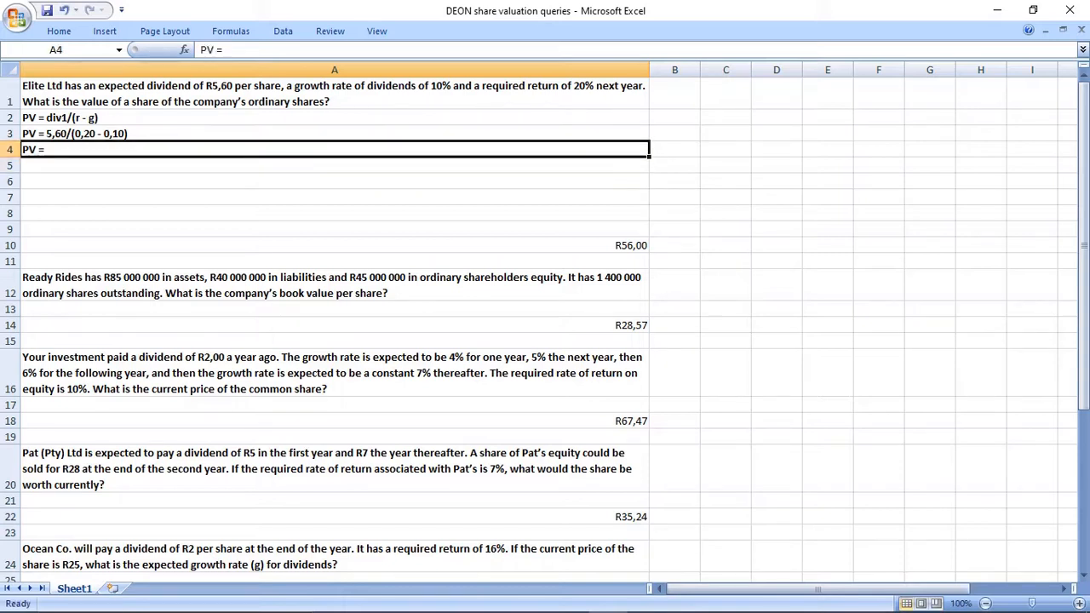
Calculate the share value in B4 with the formula = 5,6/(0,2 - 0,1).
key(Up)
key(Right)
key(ctrl+v)
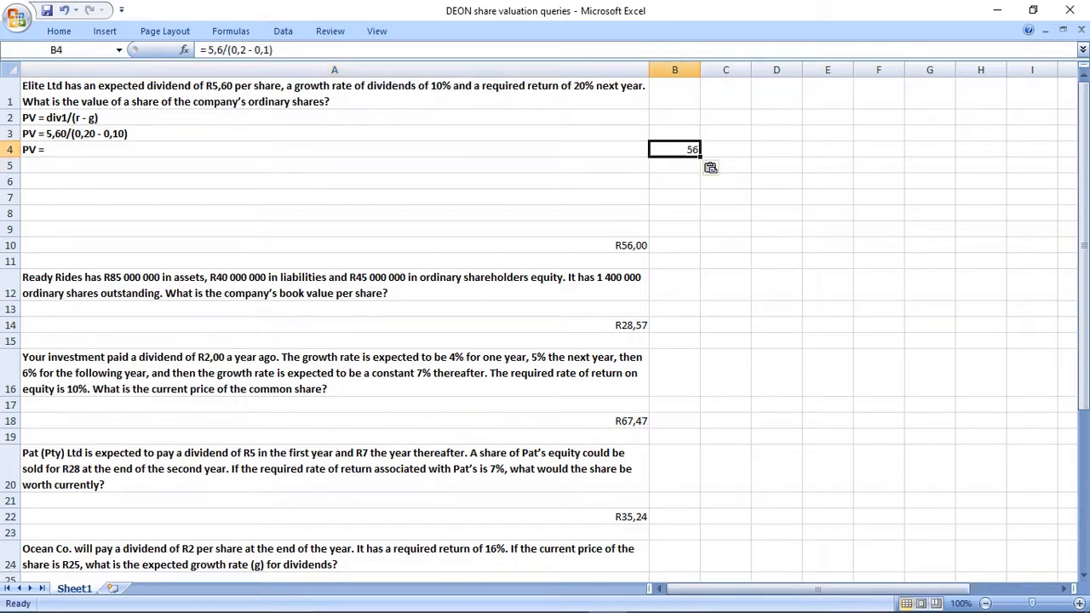
key(Down)
key(Up)
key(Down)
key(Up)
Clear the formula from cell B4.
drag(274, 50, 200, 50)
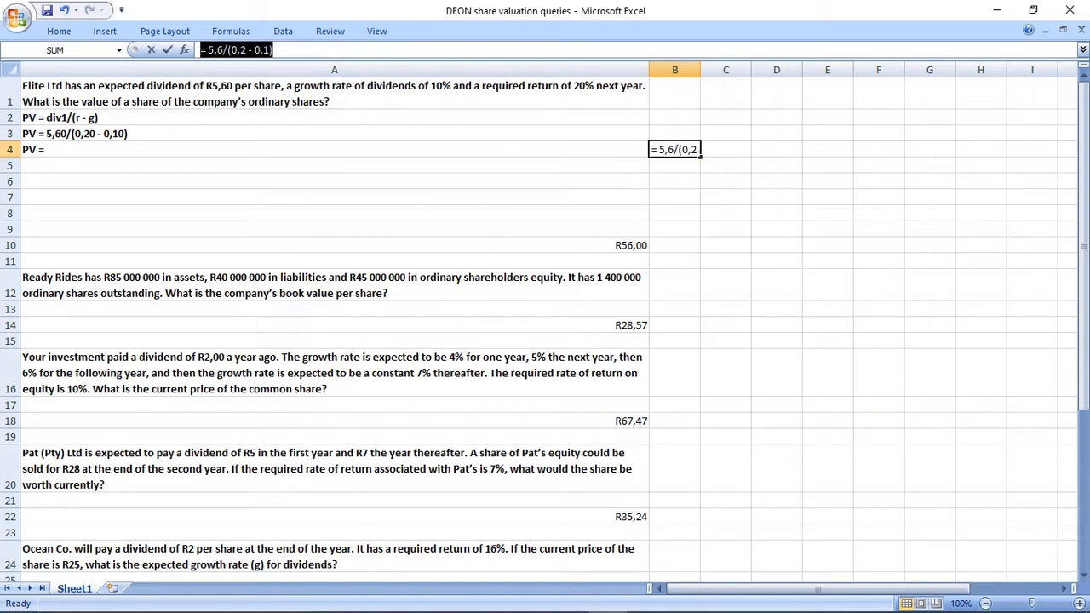
click(334, 150)
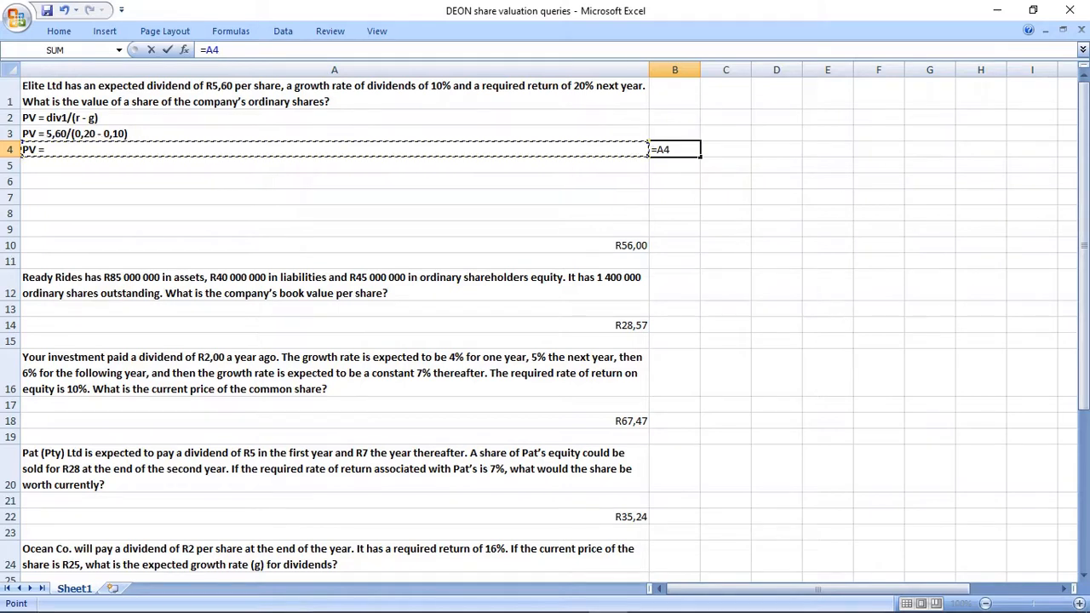
key(BackSpace)
key(BackSpace)
key(BackSpace)
key(Return)
key(Left)
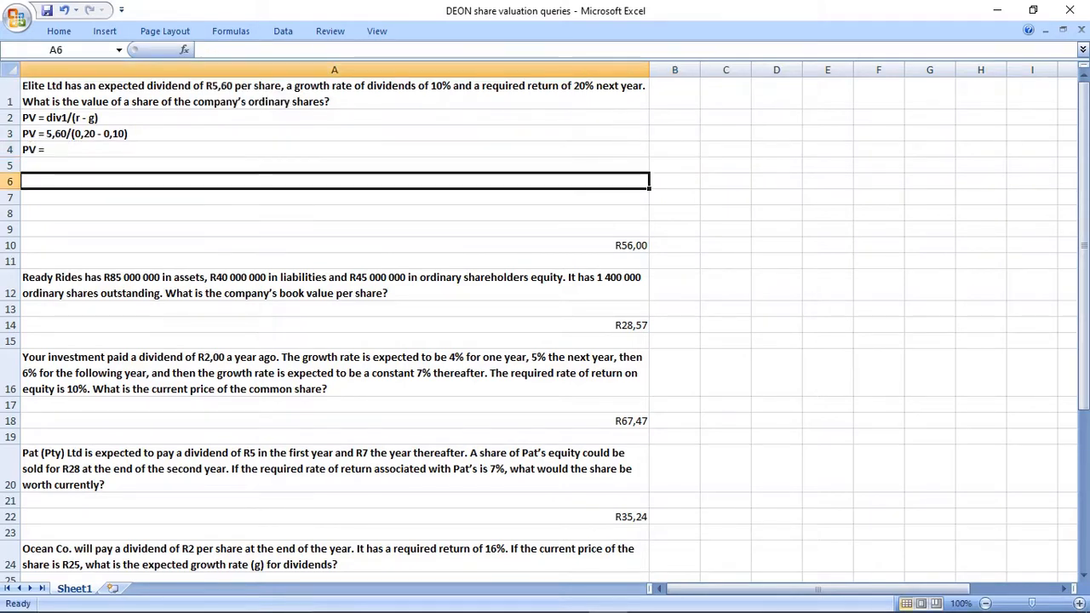
Add the answer 56 after "PV =" in cell A4.
key(Up)
key(F2)
text(56)
key(Return)
Calculate the Elite Ltd share value in B4 with the formula =5,60/(0,20 - 0,10).
key(Up)
key(Right)
text(=5,60/(0,20 - 0,10))
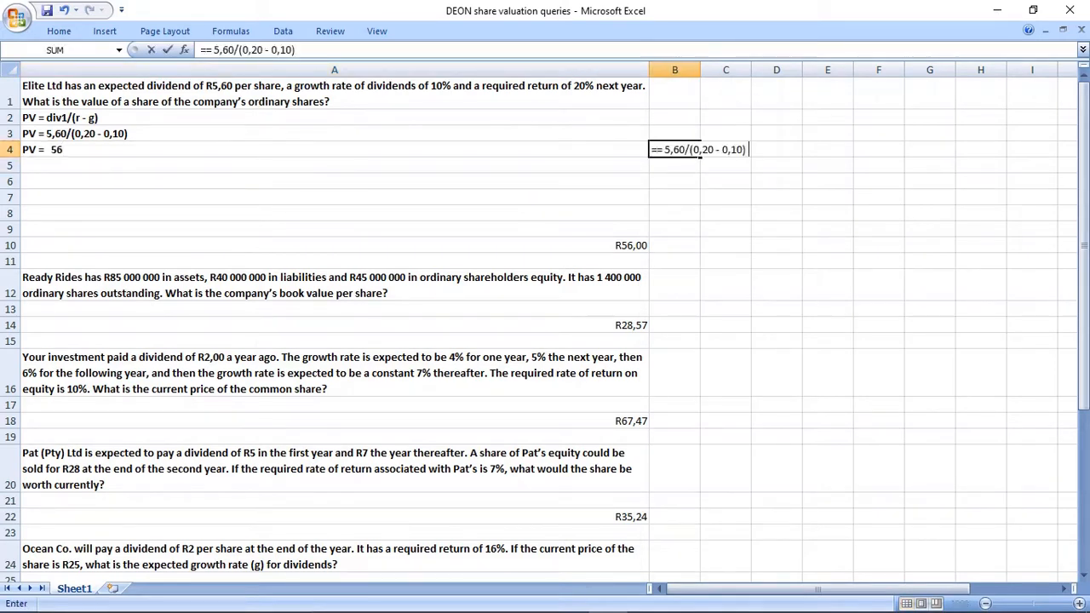
key(Return)
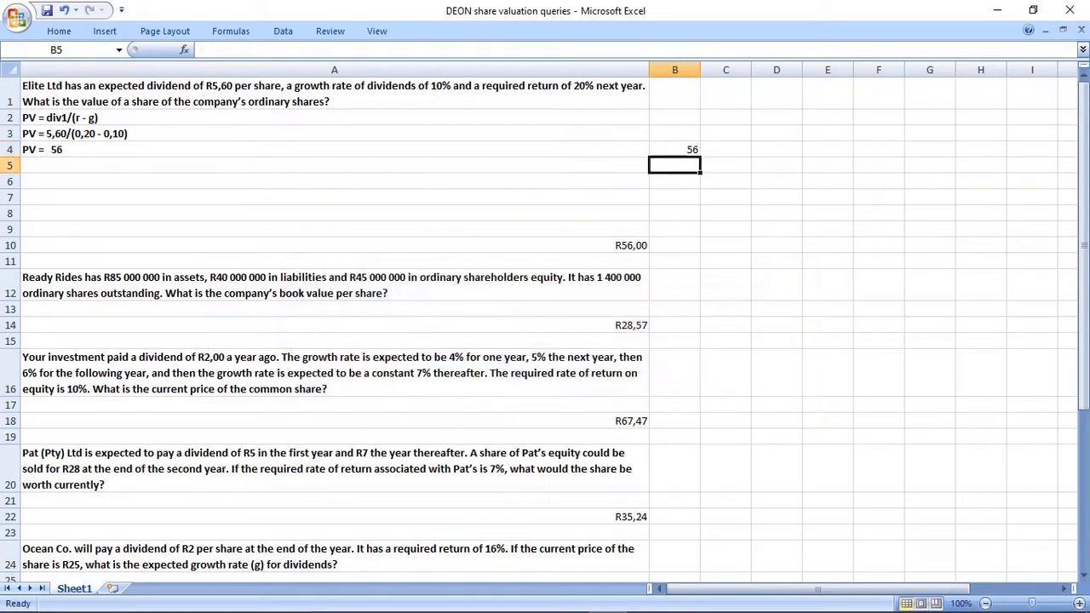
key(Up)
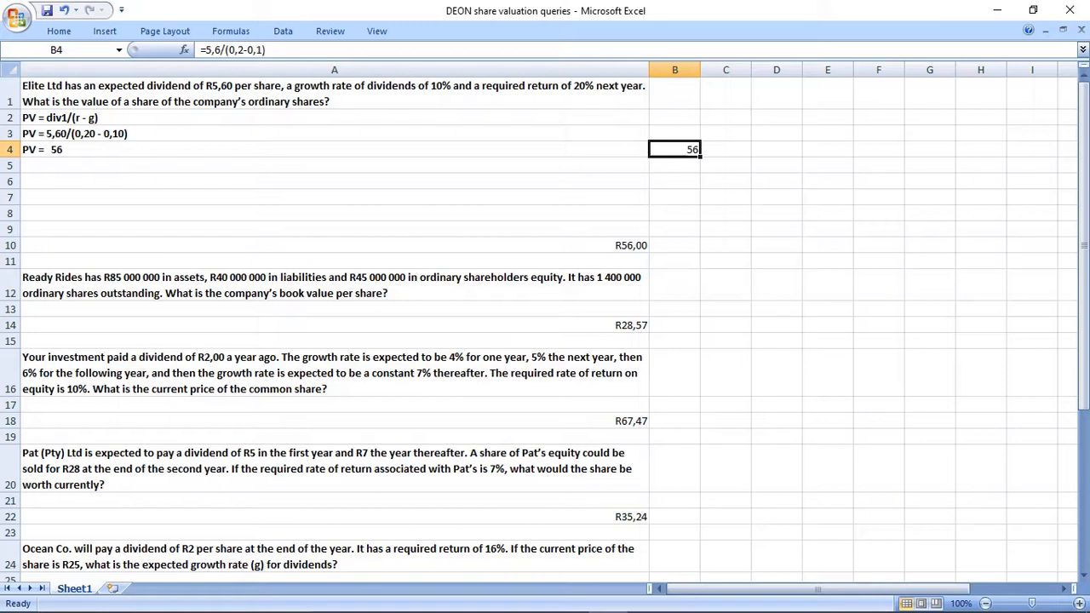
Delete rows 6 to 10, including the old R56,00 answer to the Elite Ltd question.
key(Left)
key(ctrl+Down)
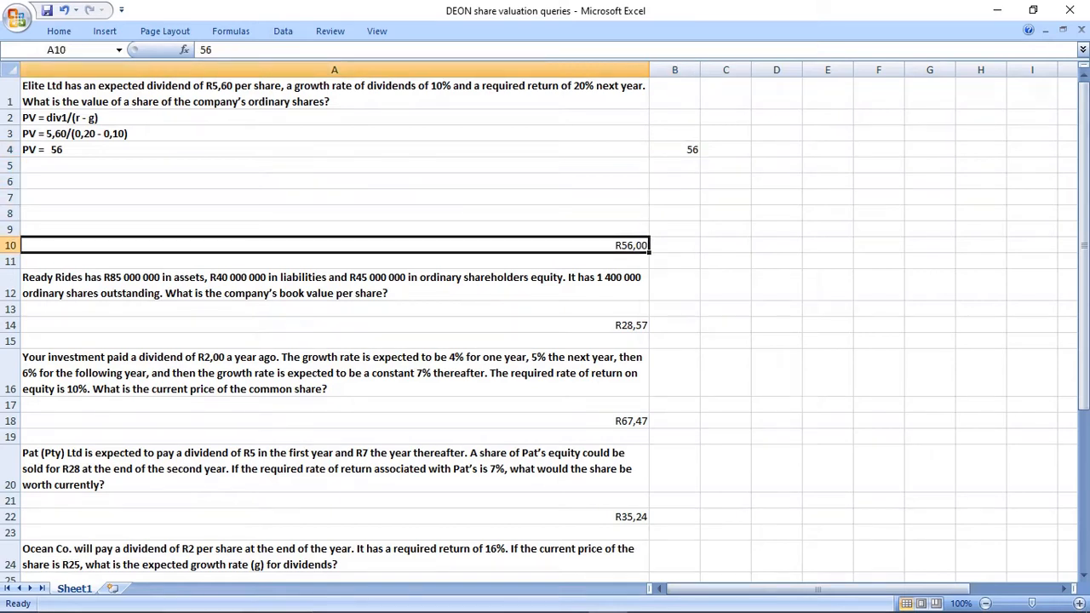
drag(10, 180, 12, 249)
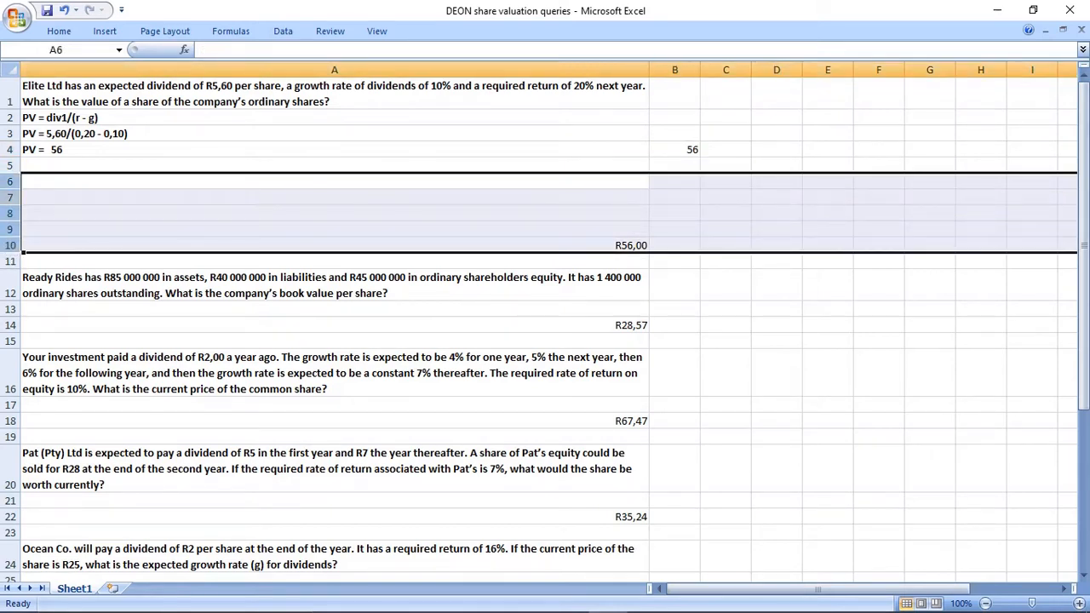
right_click(10, 194)
click(51, 295)
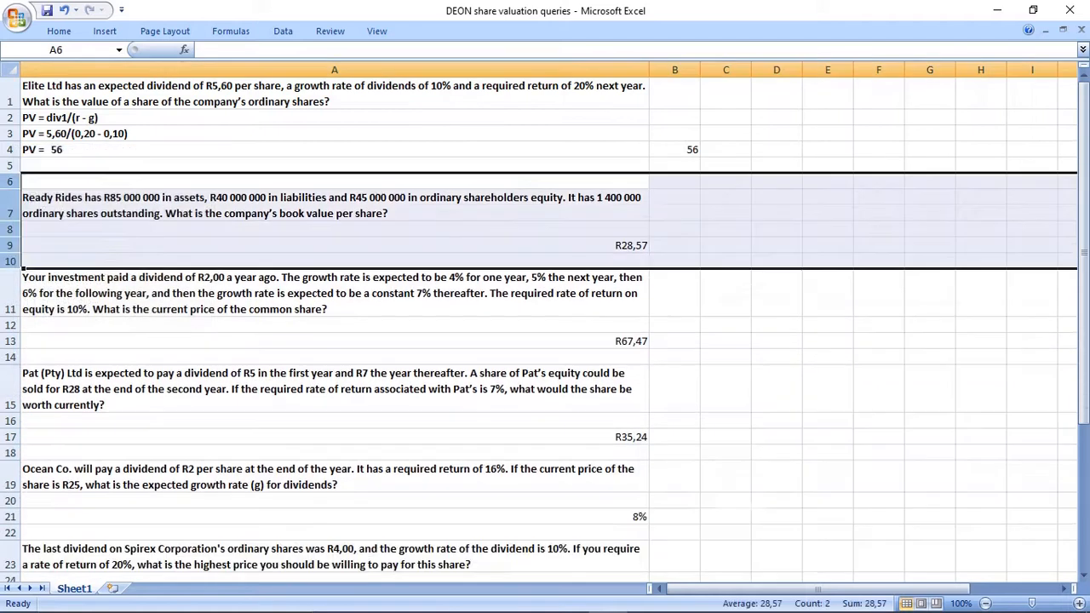
click(675, 149)
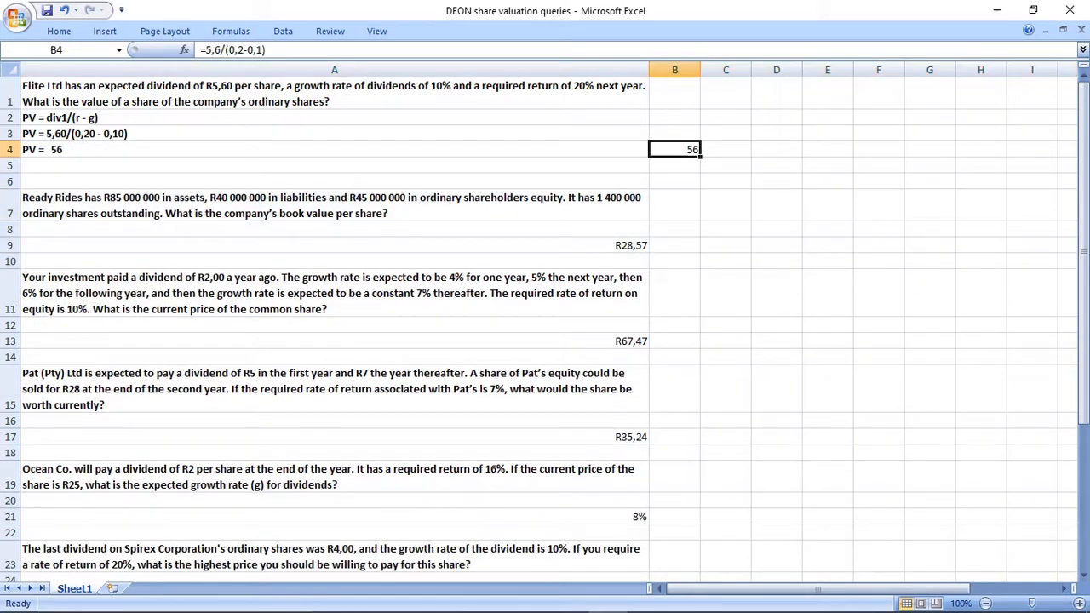
Insert six blank rows below the Ready Rides question in row 7 and select cell A9.
click(11, 228)
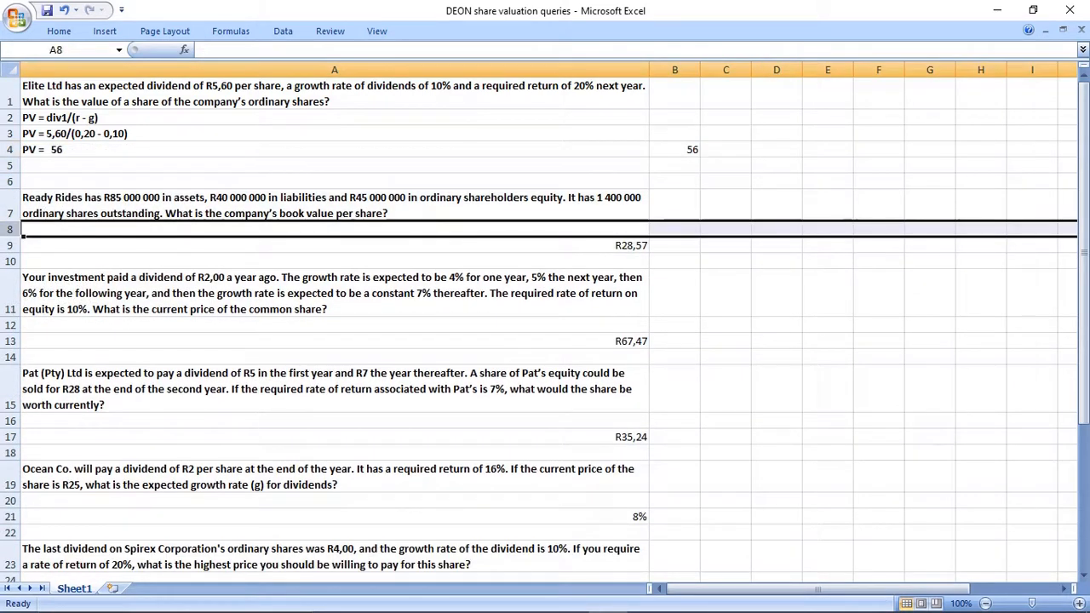
right_click(10, 228)
click(55, 311)
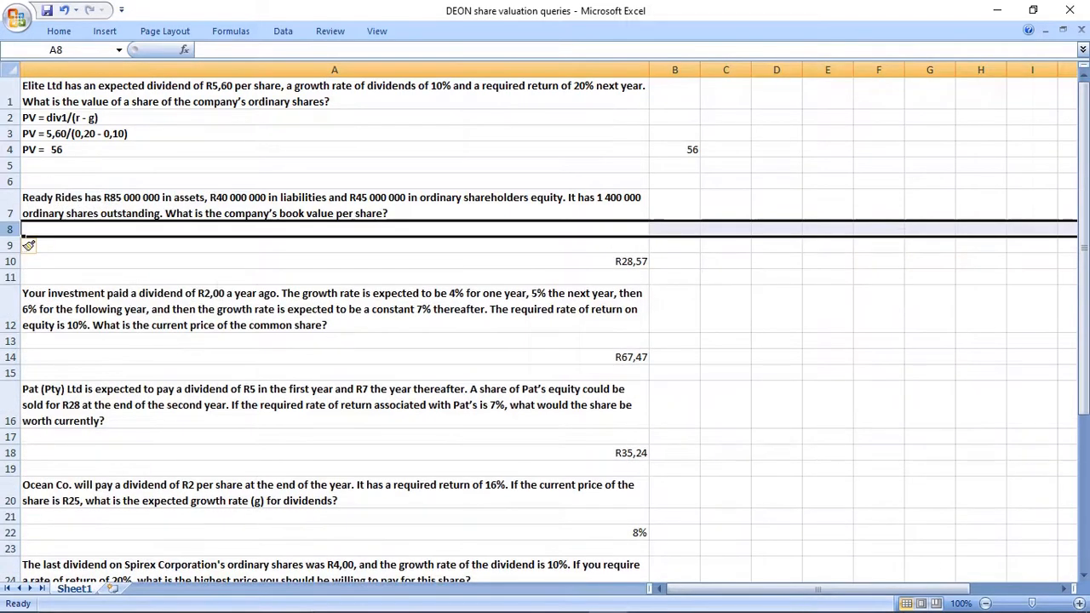
right_click(16, 232)
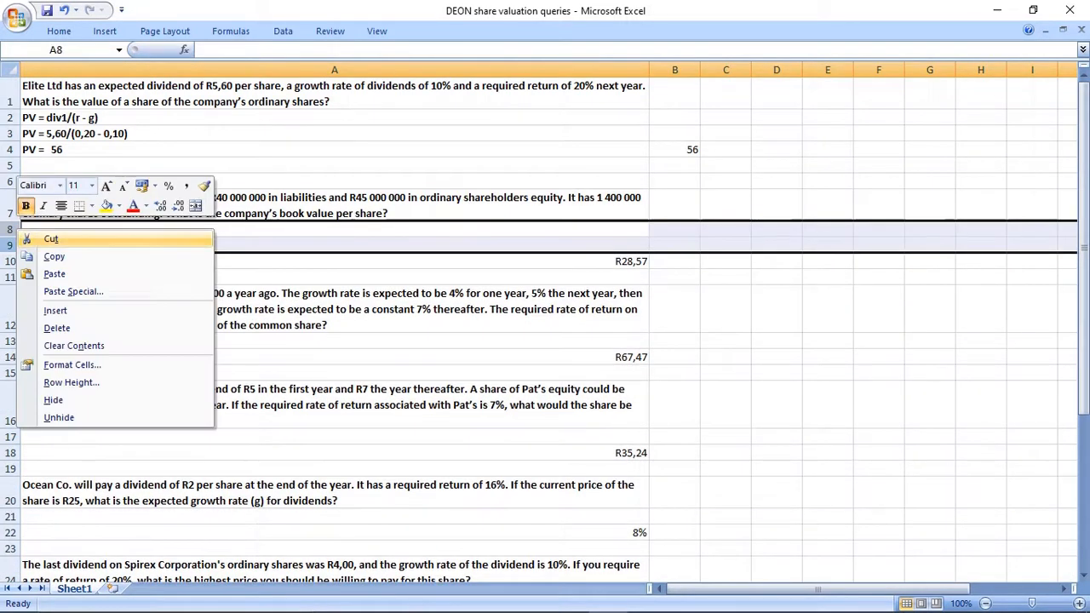
click(55, 309)
click(28, 261)
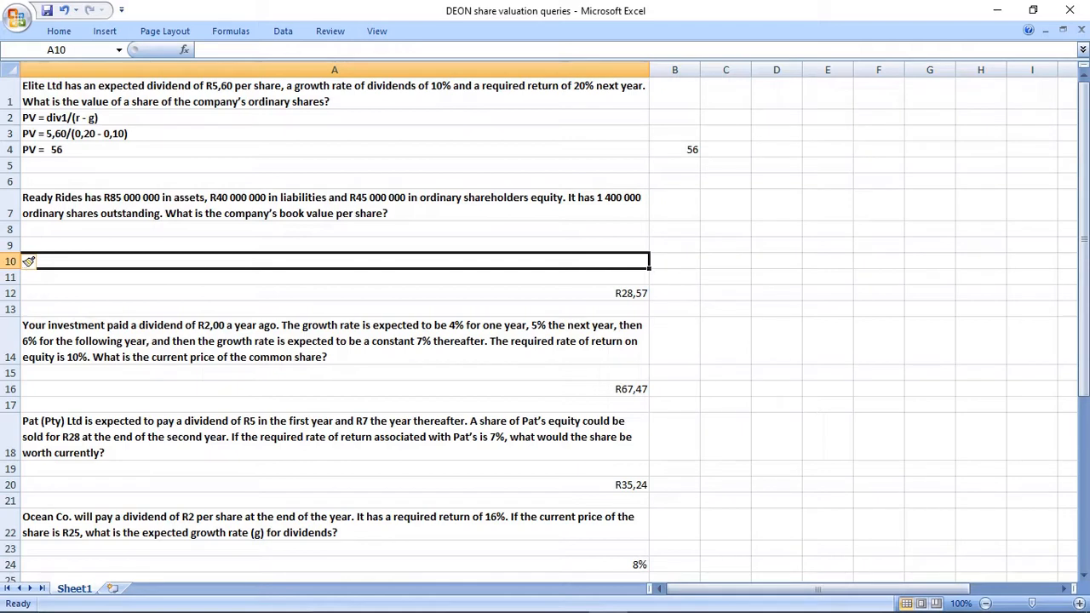
drag(12, 229, 26, 261)
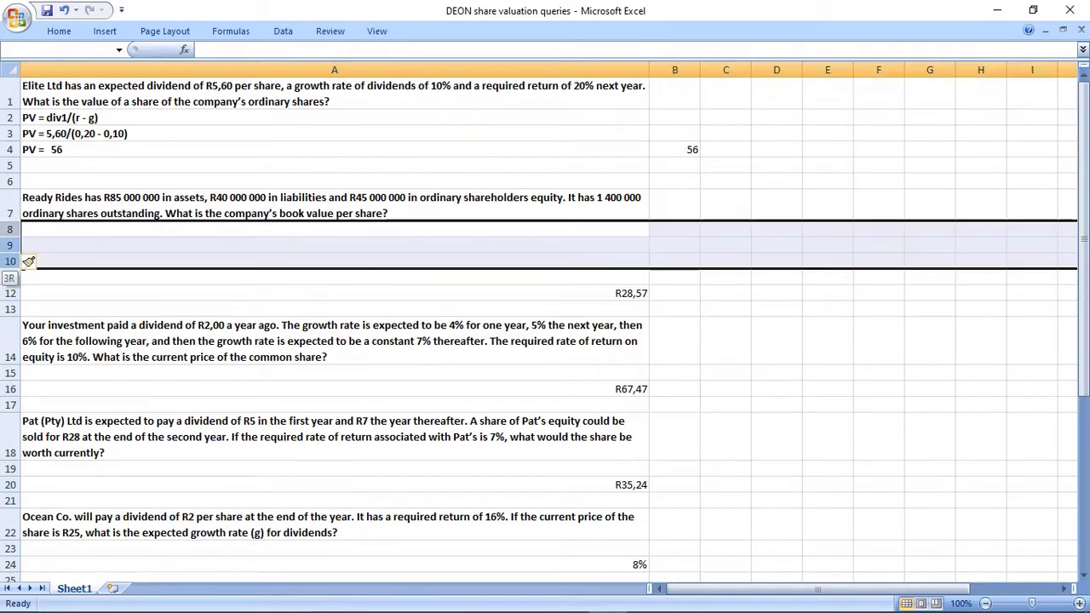
right_click(28, 262)
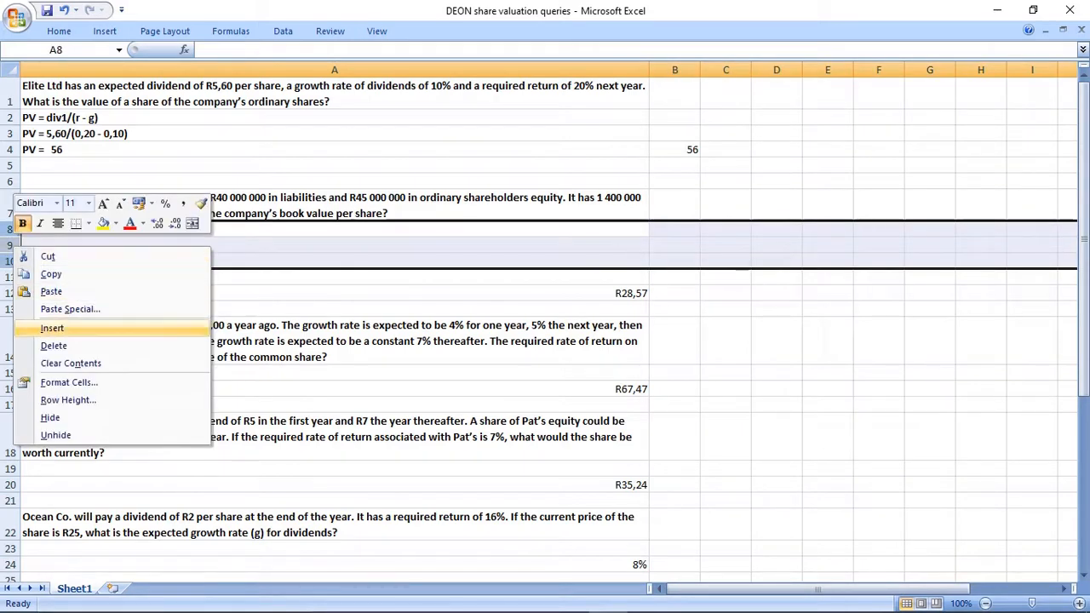
click(51, 323)
key(Down)
key(Up)
key(Down)
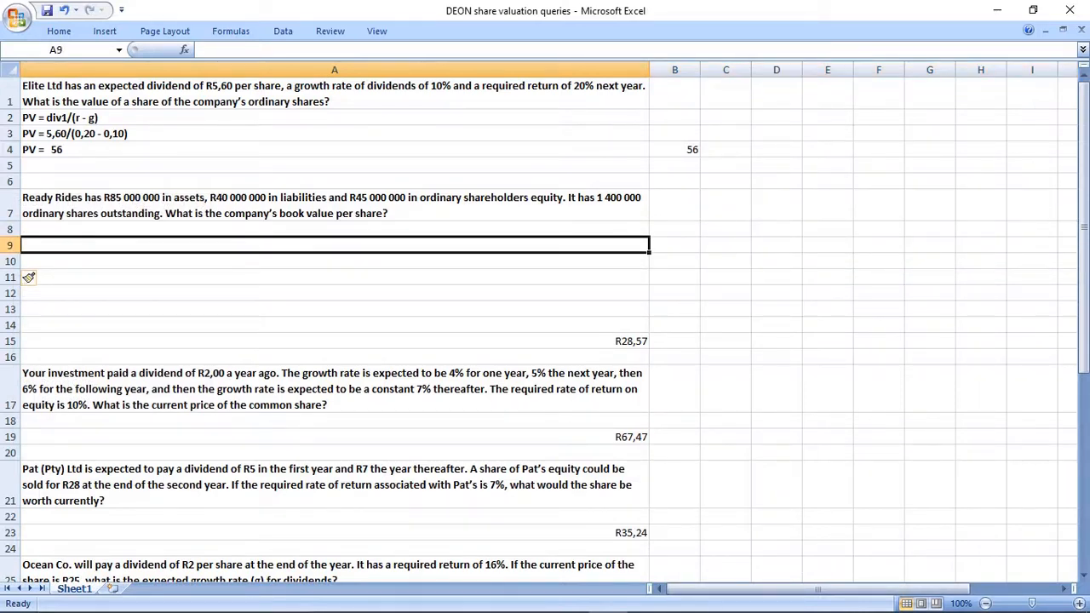
text(EQUITY)
key(BackSpace)
key(BackSpace)
key(BackSpace)
key(BackSpace)
key(BackSpace)
key(BackSpace)
Start the Ready Rides formula text in A9 with "Book Value per share =".
text(B)
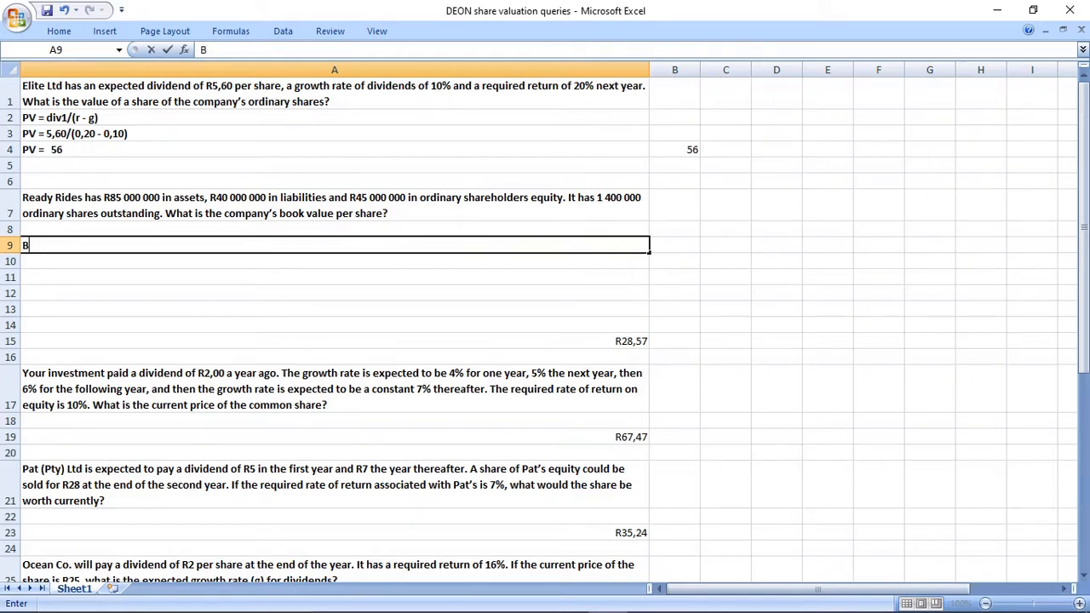
text(ook Value)
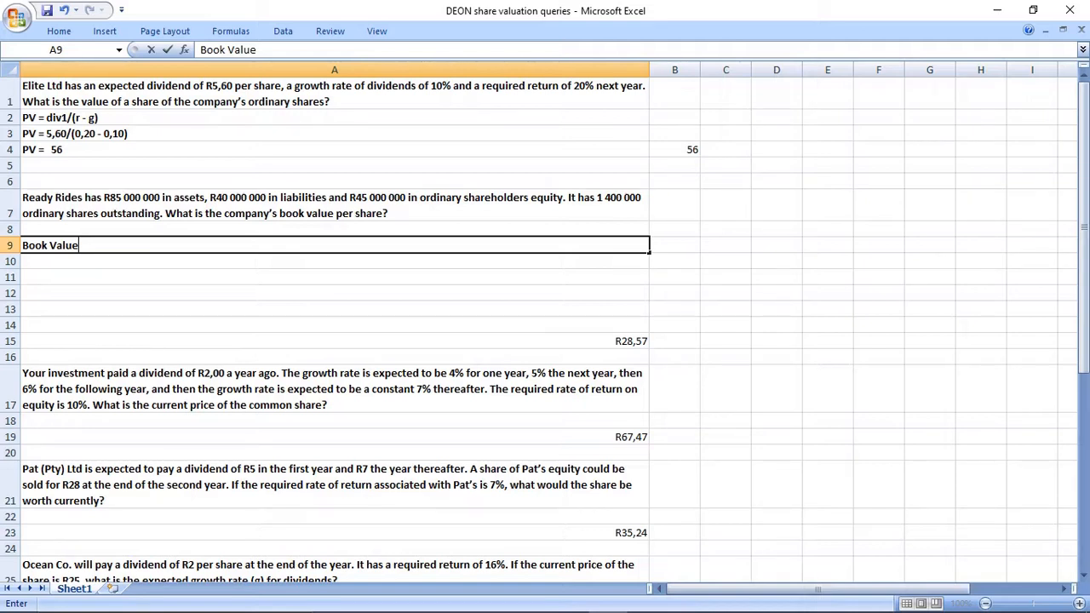
text(=)
key(BackSpace)
key(BackSpace)
text(per share =)
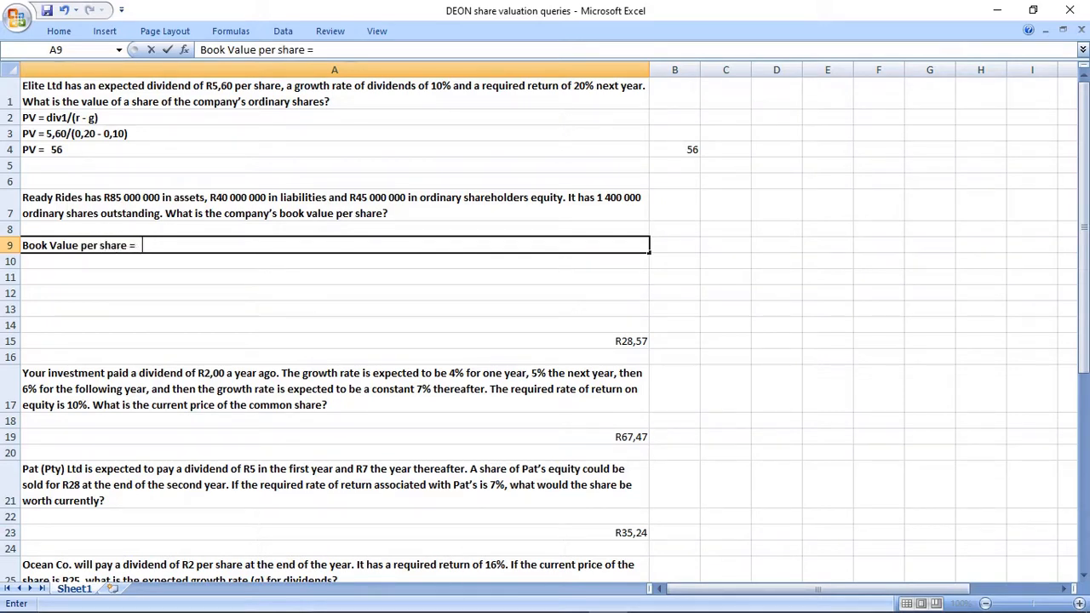
text( NAV ("equity)
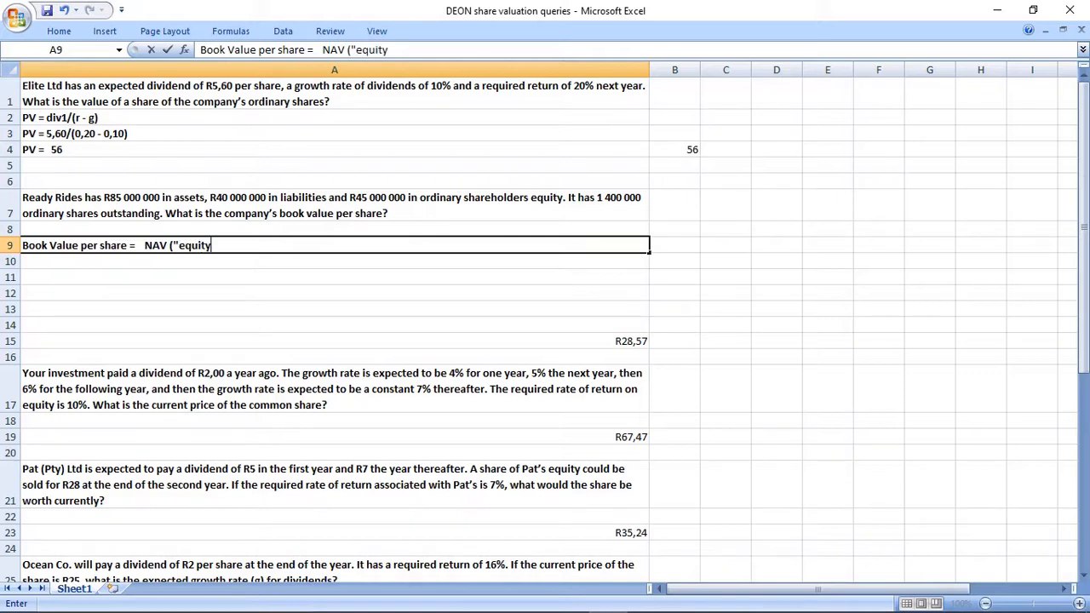
text(") / no. of shares)
Complete the formula text in A9 with NAV ("equity") / no. Of shares.
key(ctrl+Return)
Copy the A9 formula text to A10 and replace its terms with figures so it ends in 45 000 000 / 1 400 000 =.
key(ctrl+c)
key(Down)
key(ctrl+v)
key(F2)
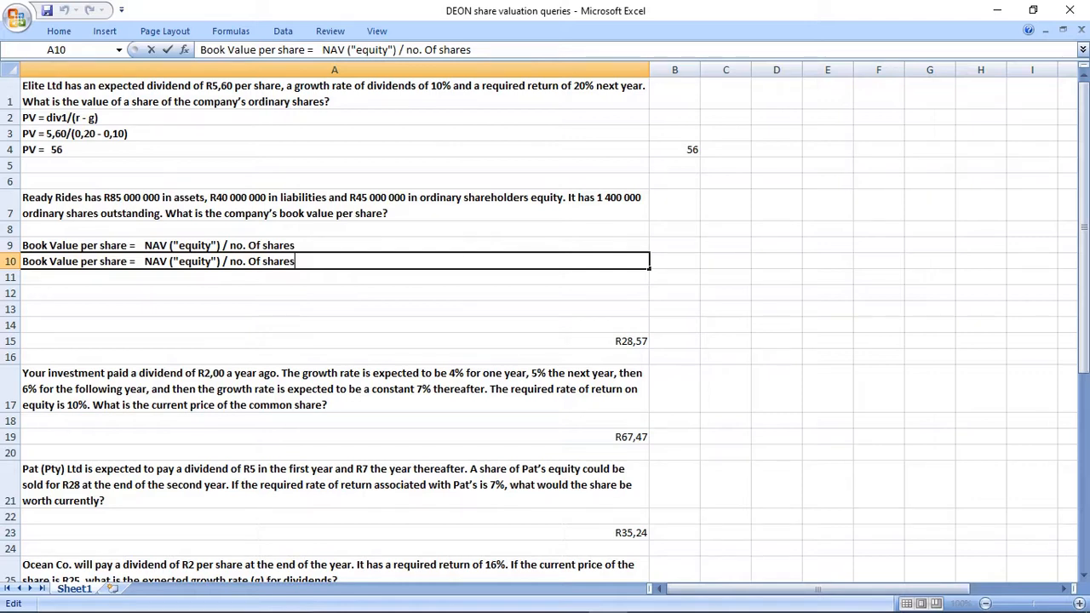
drag(144, 261, 220, 261)
text(45 000 00)
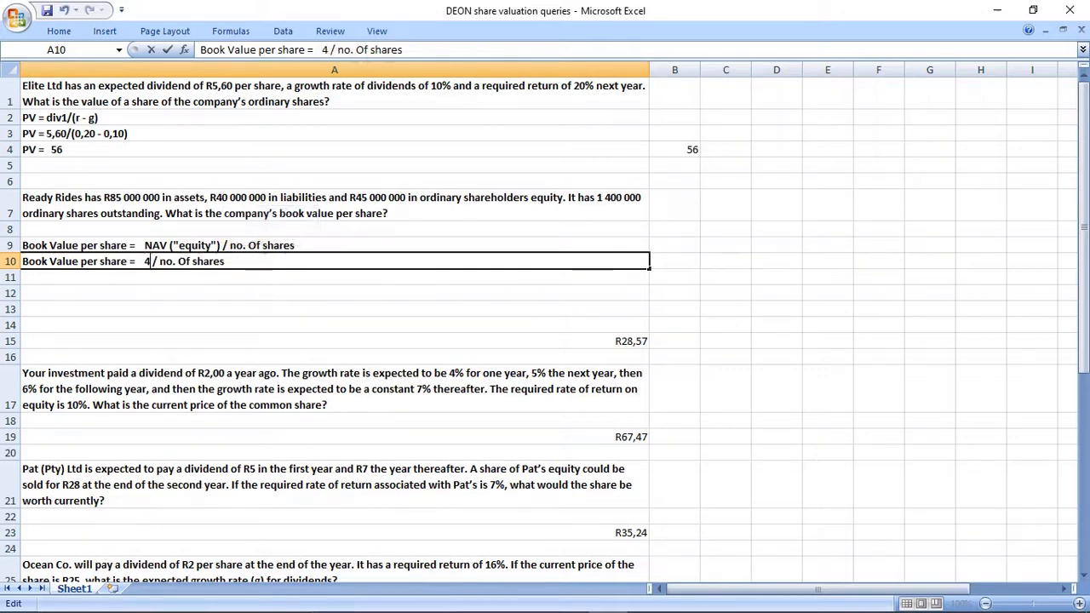
text(0)
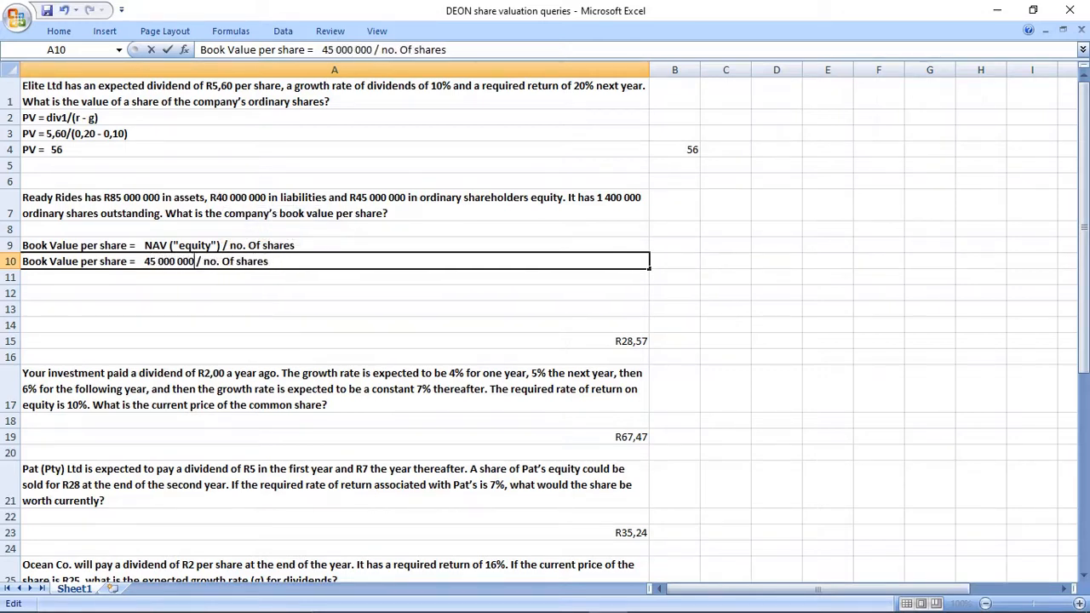
drag(202, 261, 268, 262)
text(1)
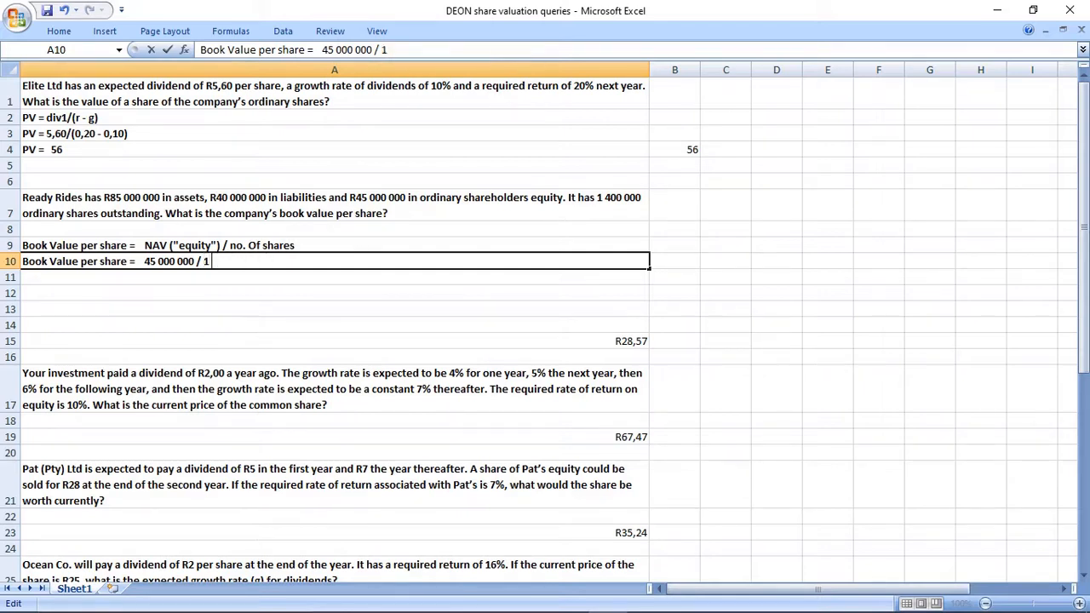
text( 400 000 =)
key(Return)
Calculate the Ready Rides book value per share in B10 with the formula =45000000/1400000.
key(Up)
key(Right)
key(Right)
key(Left)
text(=45)
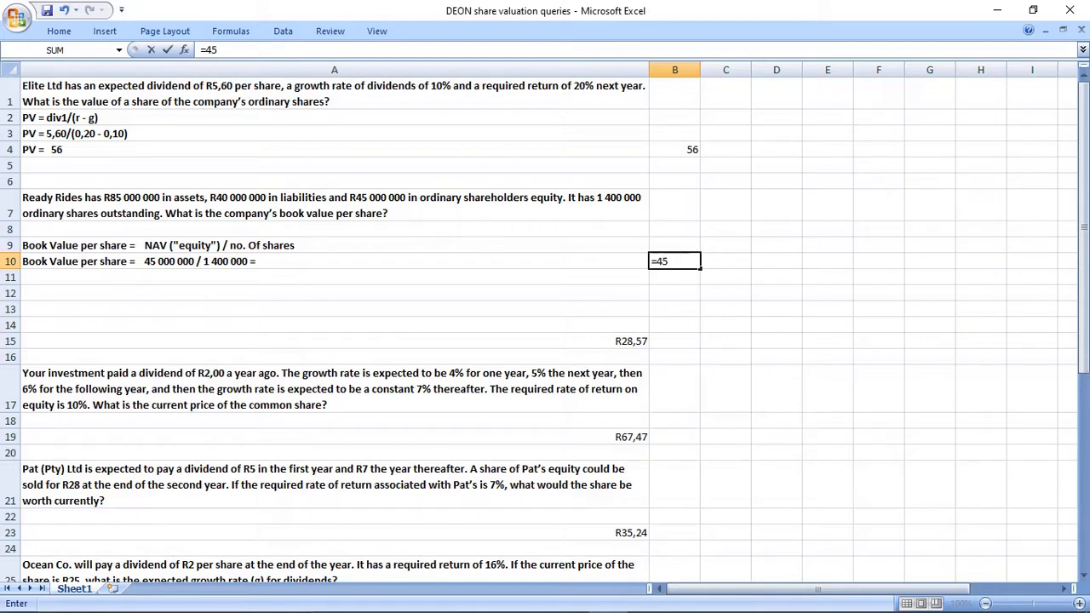
text(000000/140)
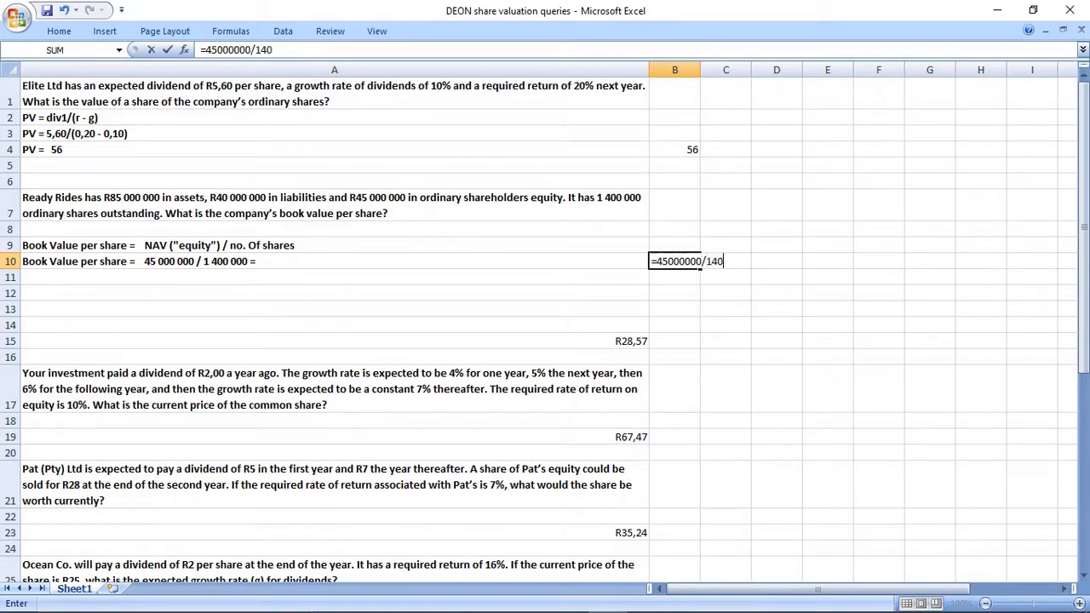
text(0000)
key(Return)
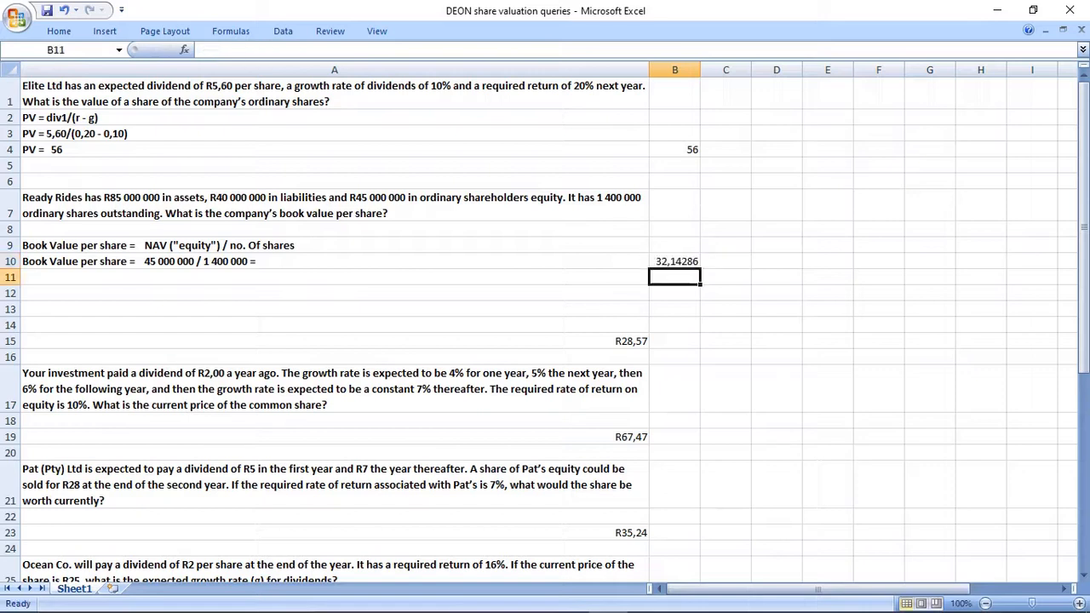
Append the answer R32,14 to the substituted book value line in A10.
key(Up)
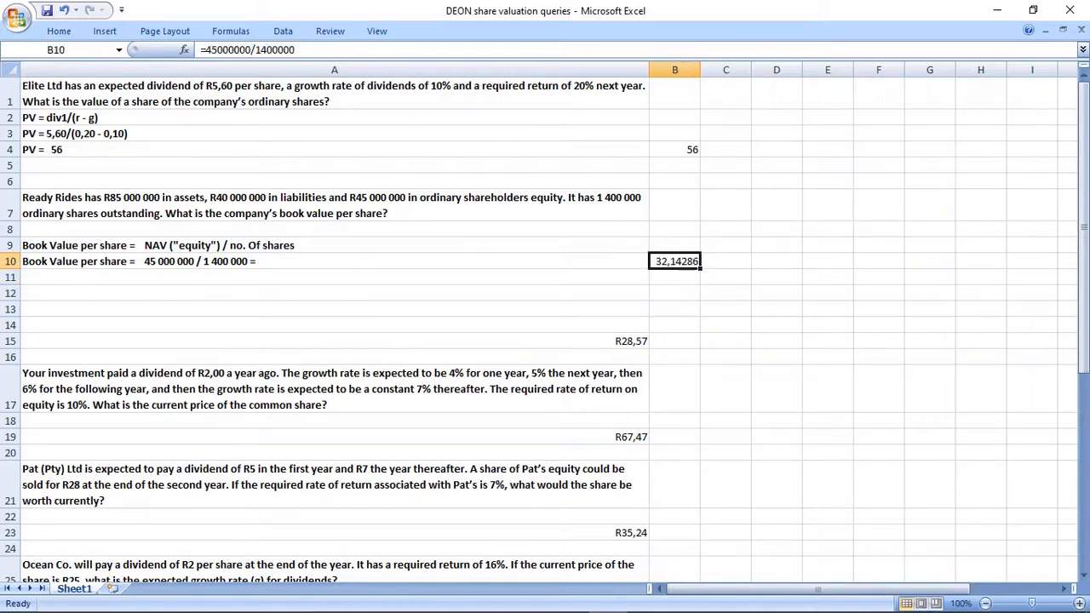
key(Left)
key(F2)
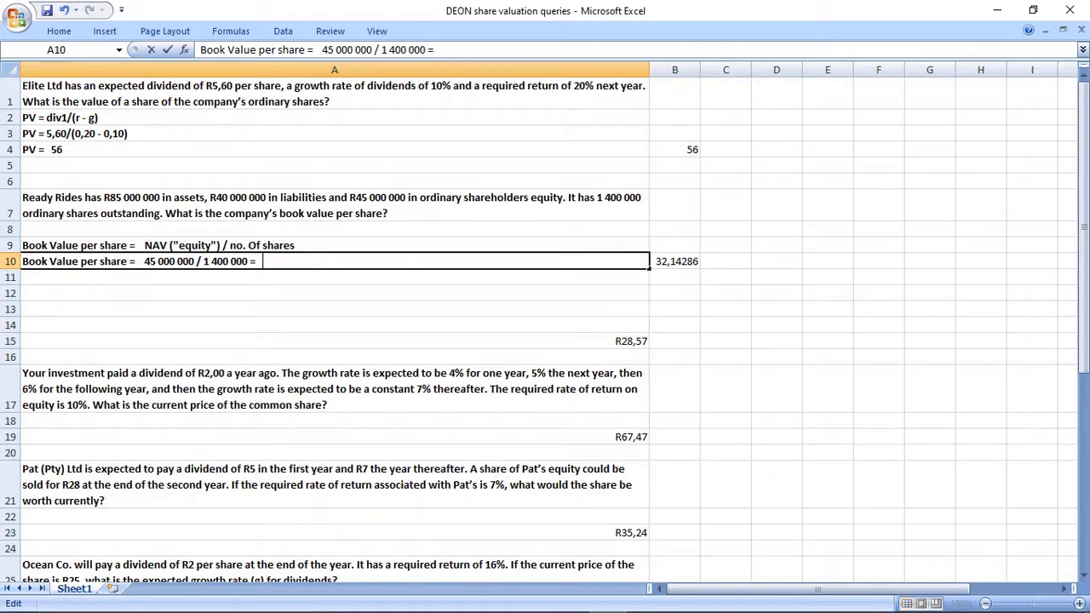
text(R32,14)
key(Return)
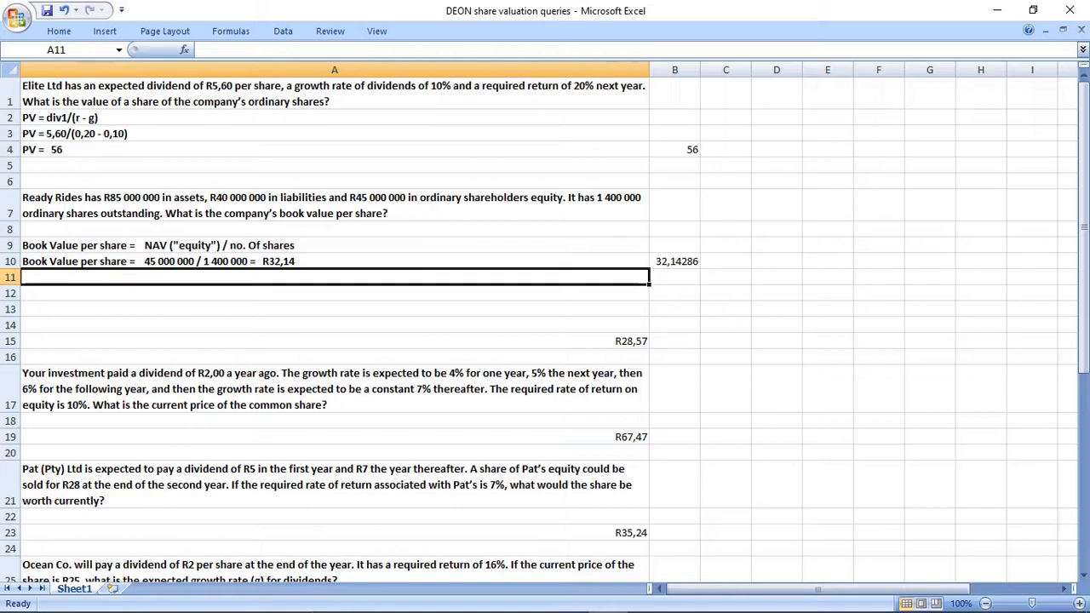
Check the book value per ordinary share formula on the PowerPoint slide against the Excel working in A9:B10.
key(alt+Tab)
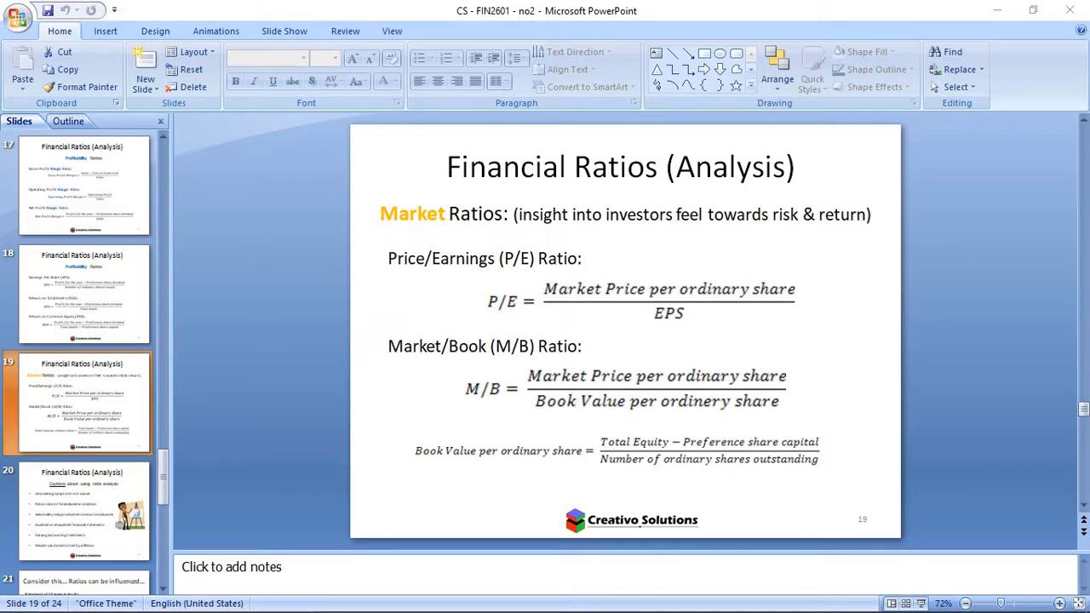
key(alt+Tab)
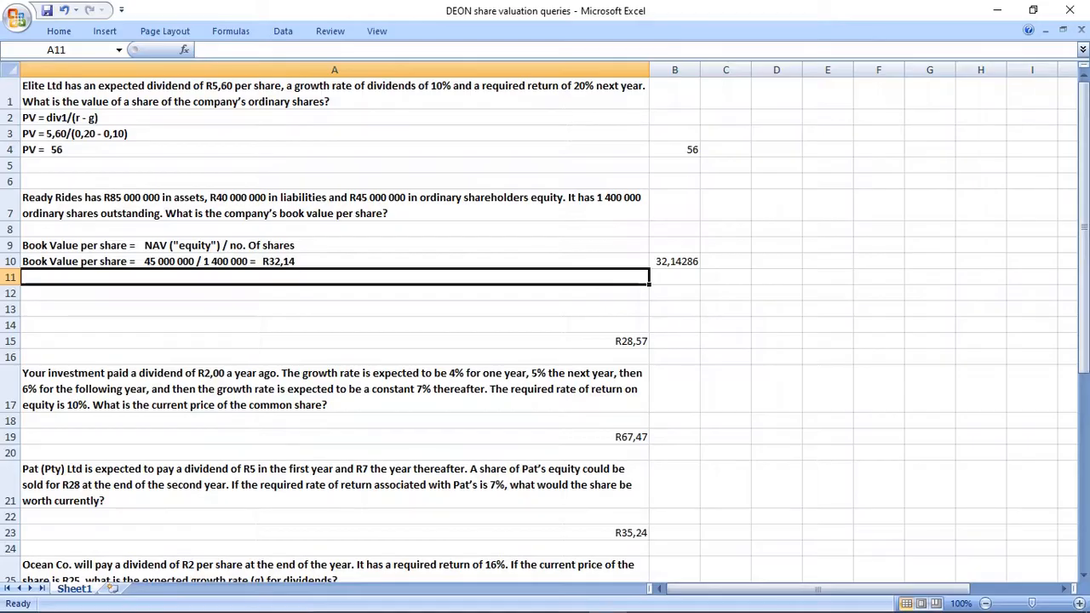
click(334, 293)
click(334, 246)
drag(334, 245, 334, 262)
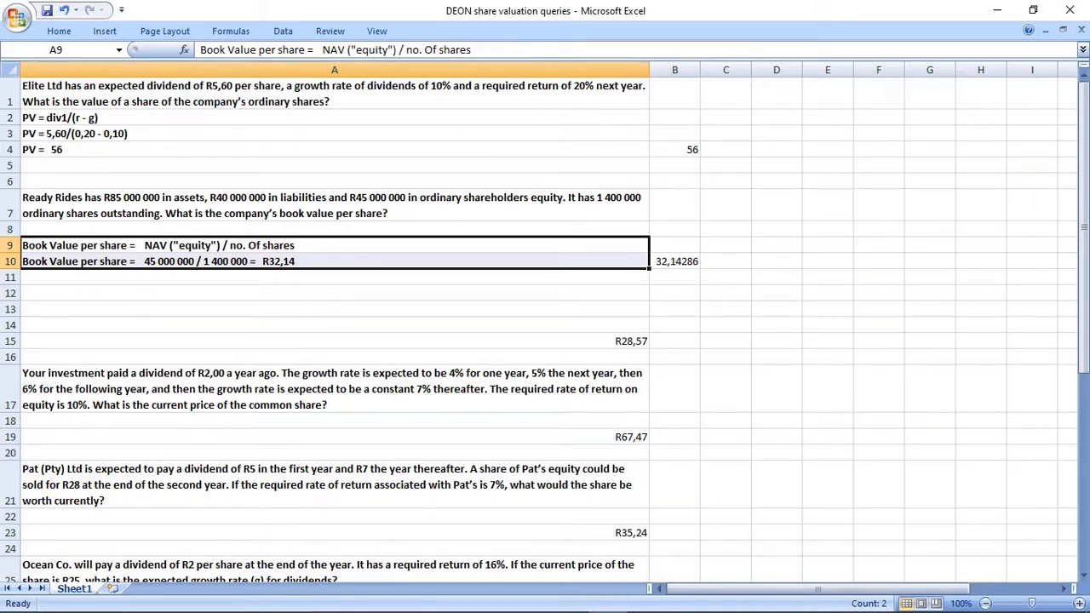
click(674, 262)
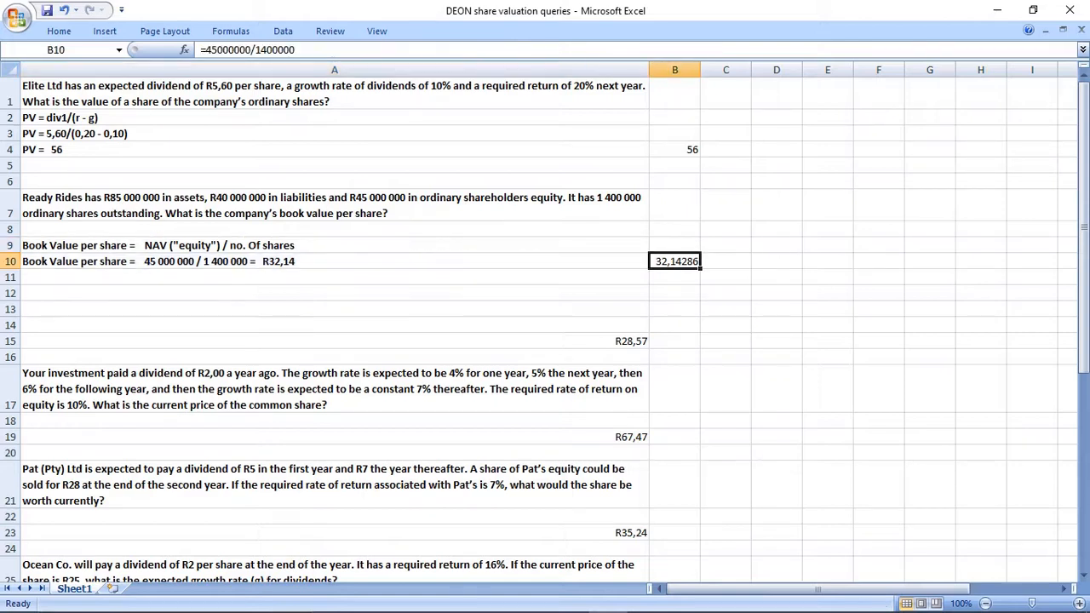
Delete rows 13 to 15, including the old R28,57 answer to the Ready Rides question.
click(333, 342)
drag(674, 341, 596, 341)
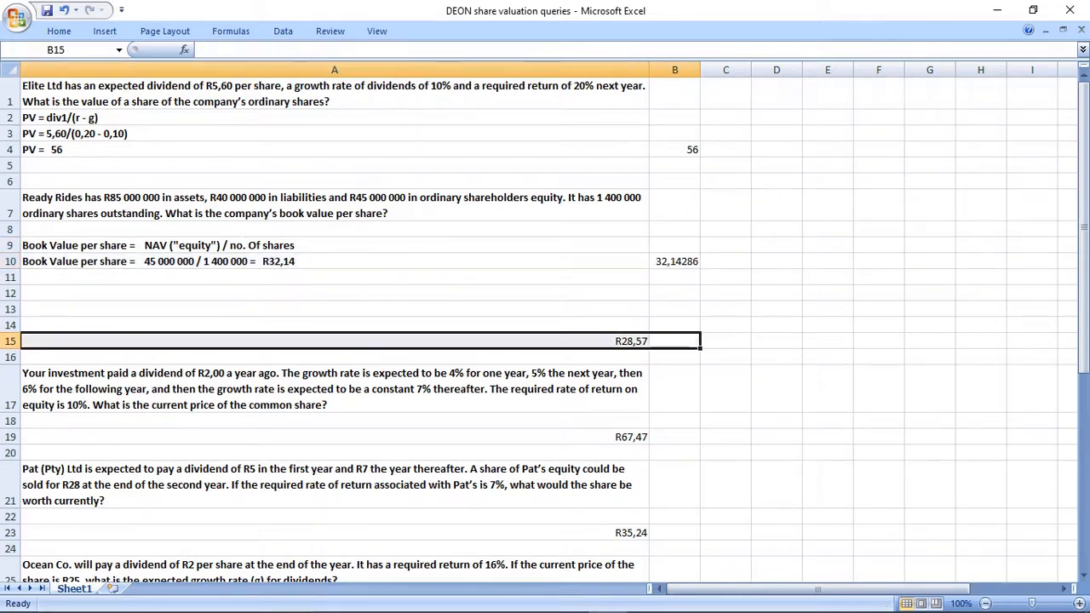
drag(11, 309, 10, 341)
right_click(16, 327)
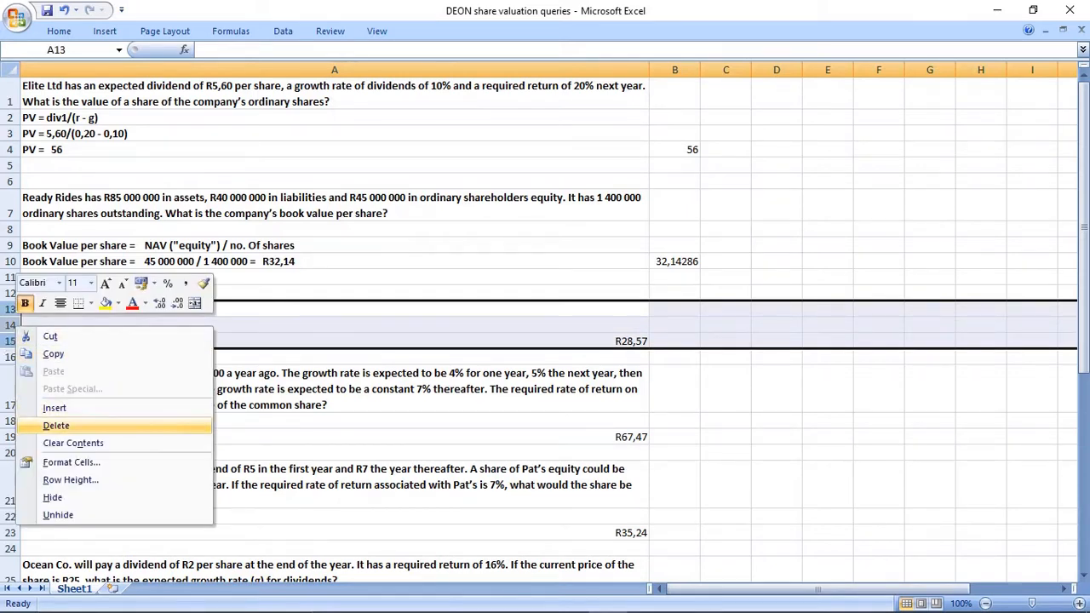
click(56, 425)
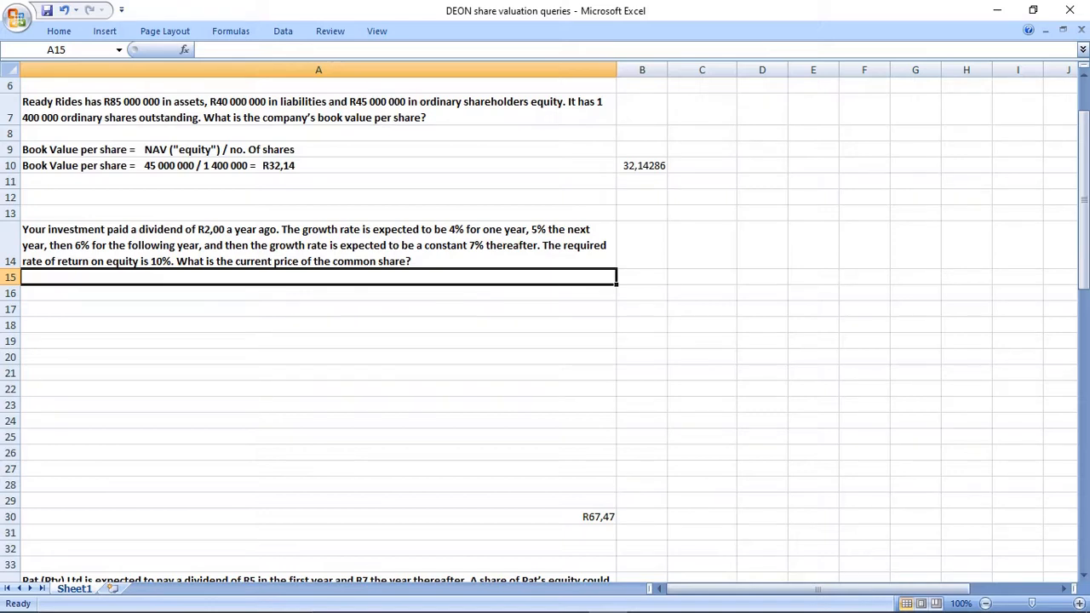
Enter the timeline headings T-1, T0, T1, T2, T3 and T4 across B16:G16 below the R2,00 dividend question.
click(642, 293)
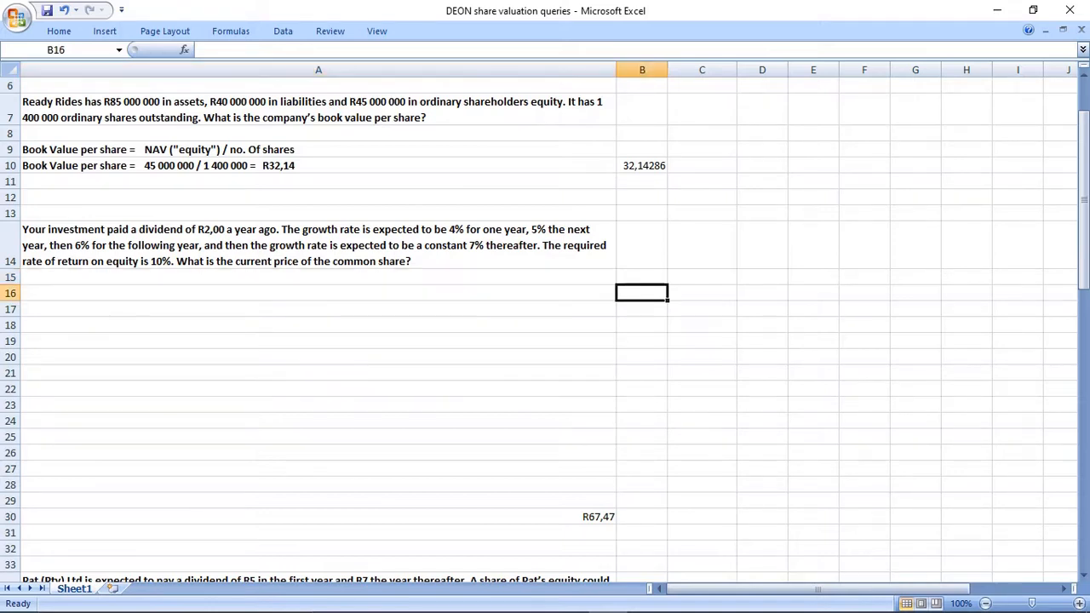
text(T-1)
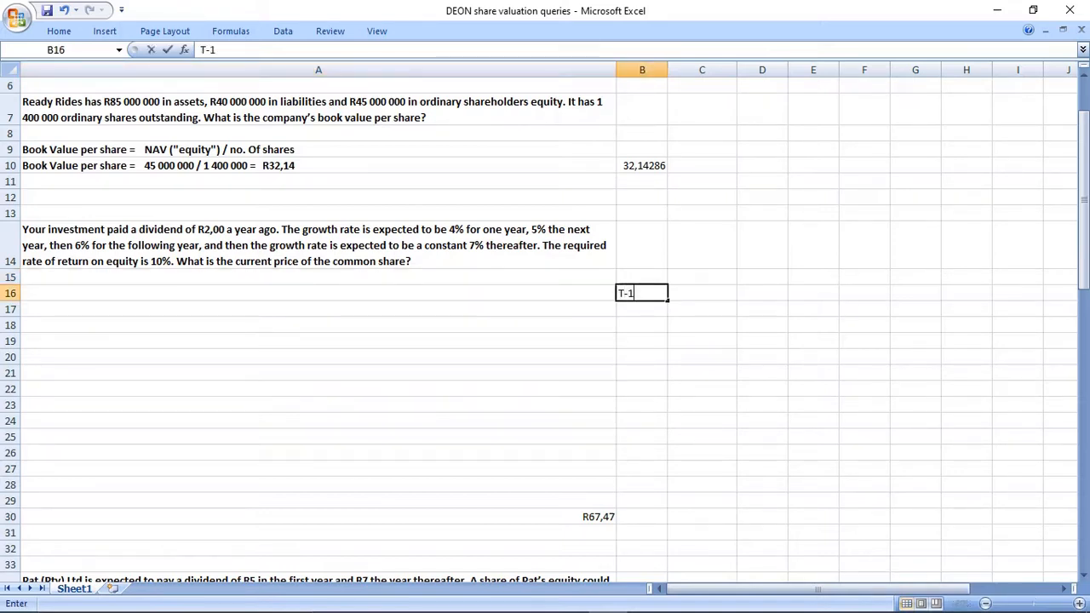
key(Right)
text(T0)
key(Right)
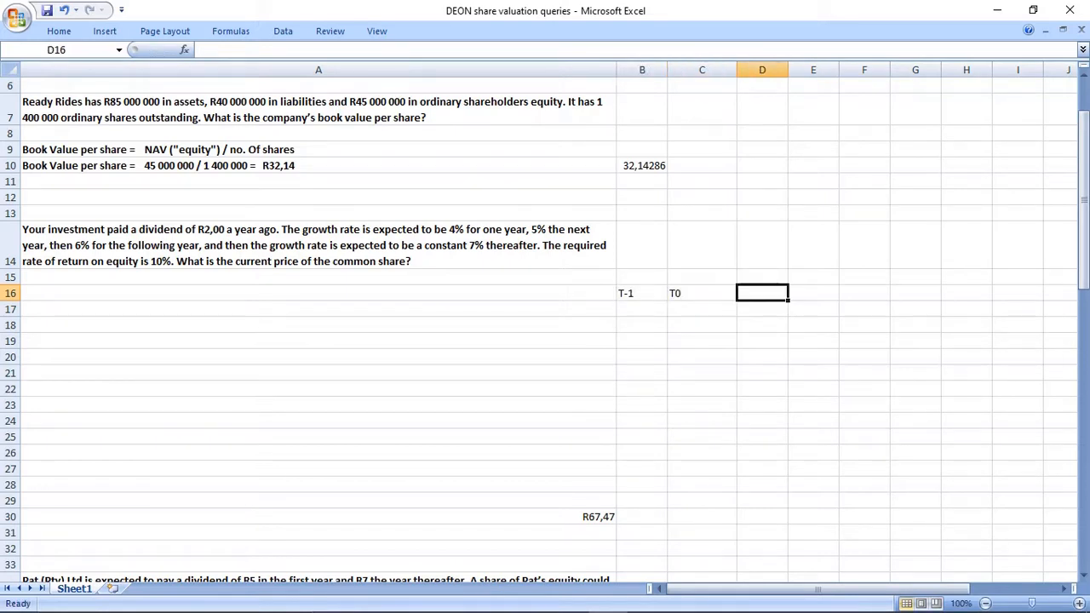
text(T1)
key(Right)
text(T2)
key(Right)
text(T3)
key(Right)
text(T4)
key(Return)
Centre the contents of B16:G17 horizontally.
click(642, 293)
drag(642, 298, 915, 308)
click(58, 30)
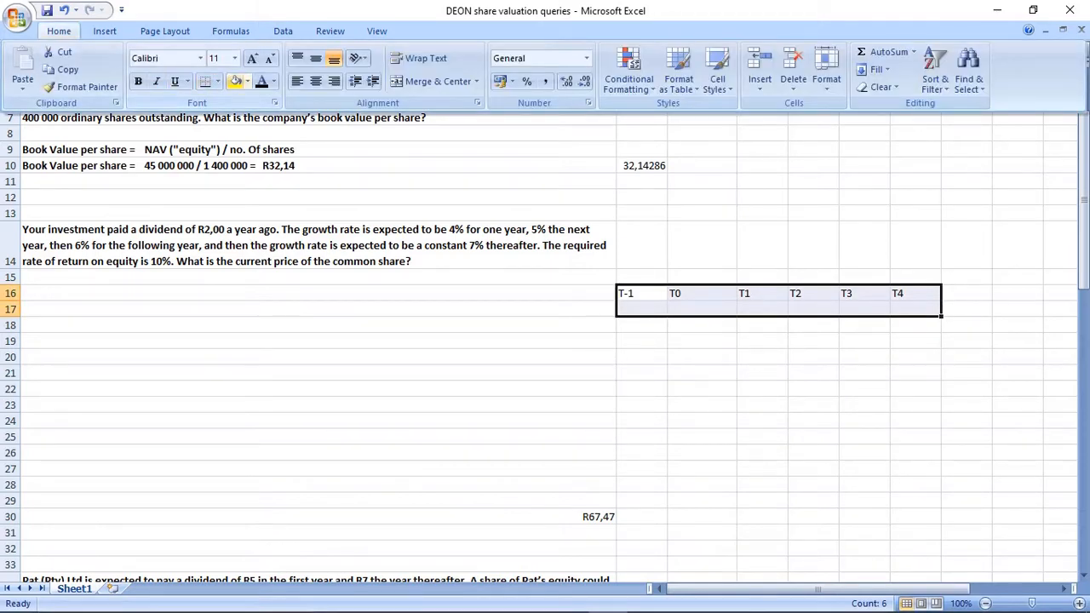
click(315, 81)
click(701, 356)
Enter the paid dividend of 2 under T-1 in B17.
click(642, 309)
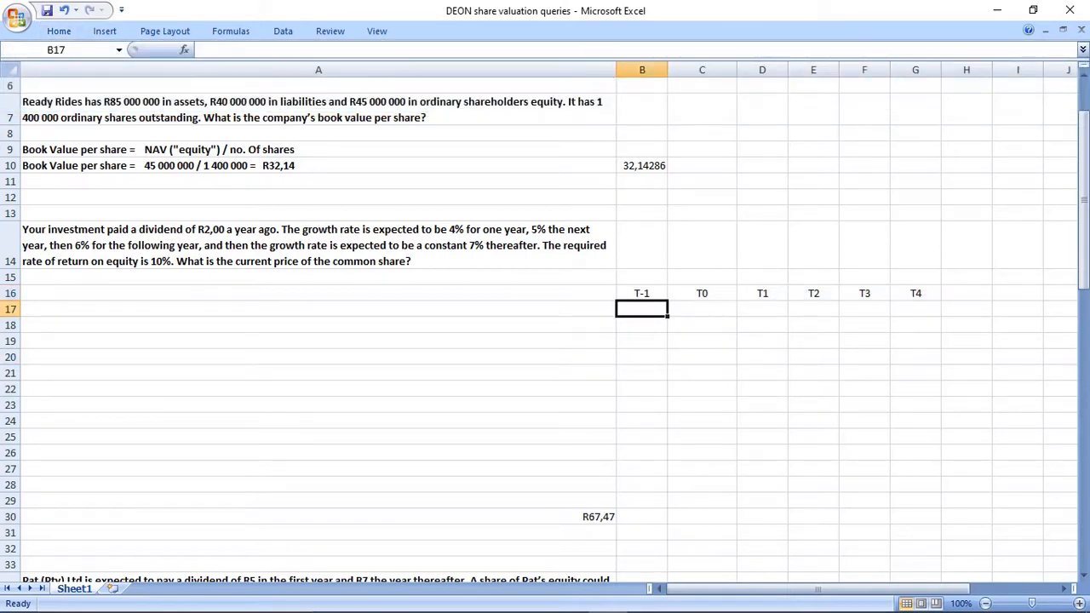
text(2)
key(Return)
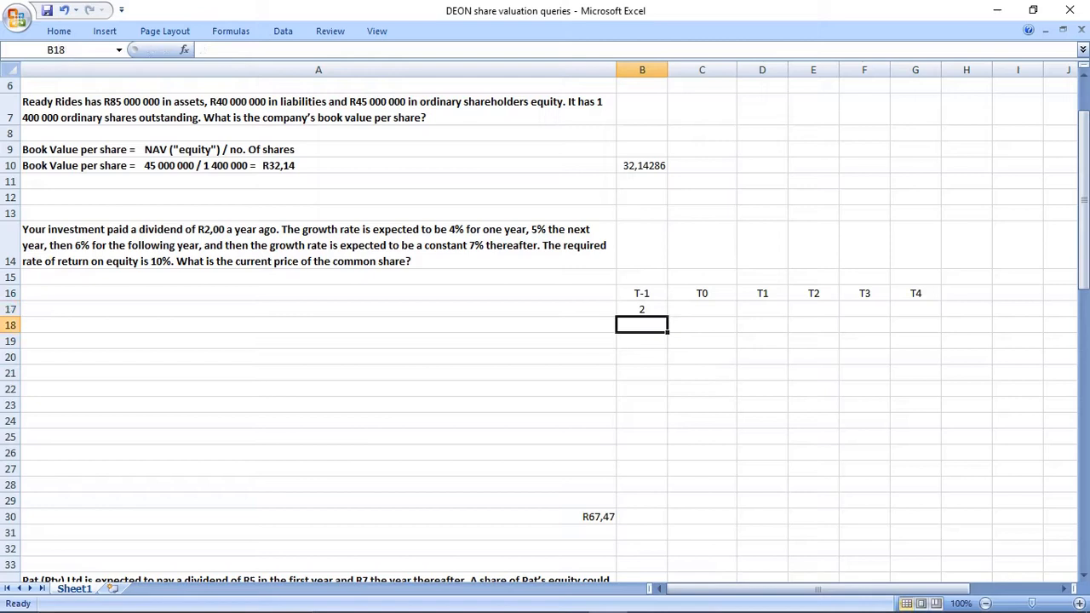
Enter the growth rates 4%, 5%, 6% and 7% under T0 to T3 in C18:F18.
key(Right)
text(4%)
key(Return)
key(Up)
key(Right)
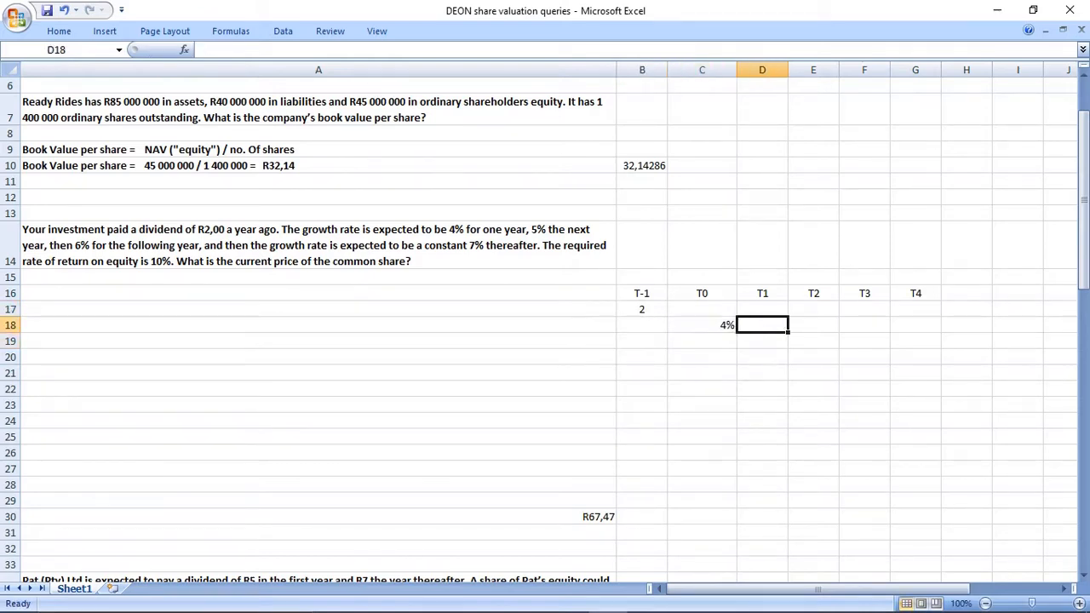
text(5%)
key(Tab)
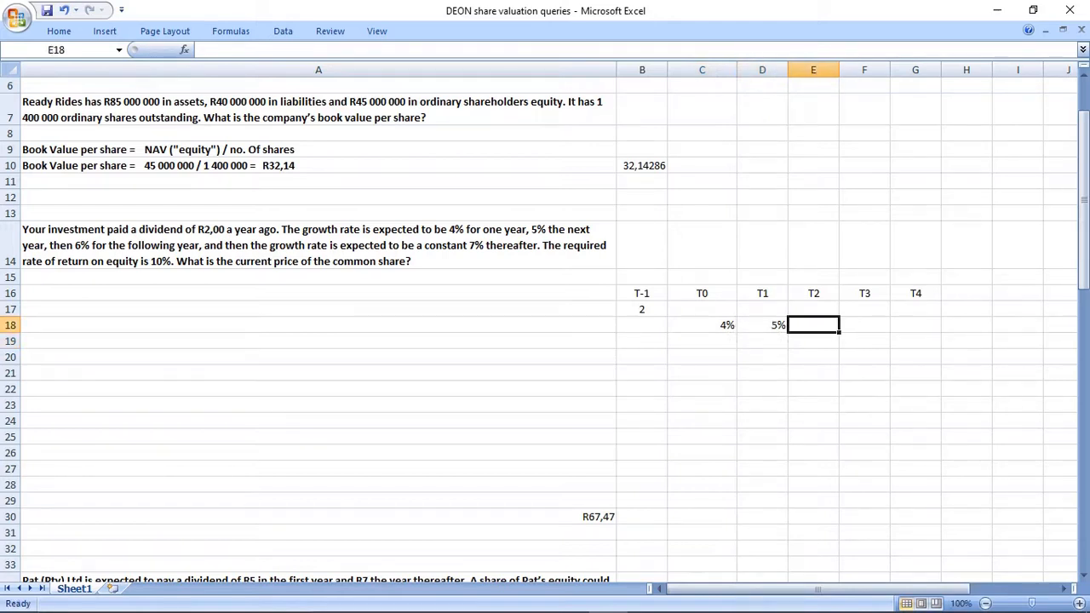
text(6%)
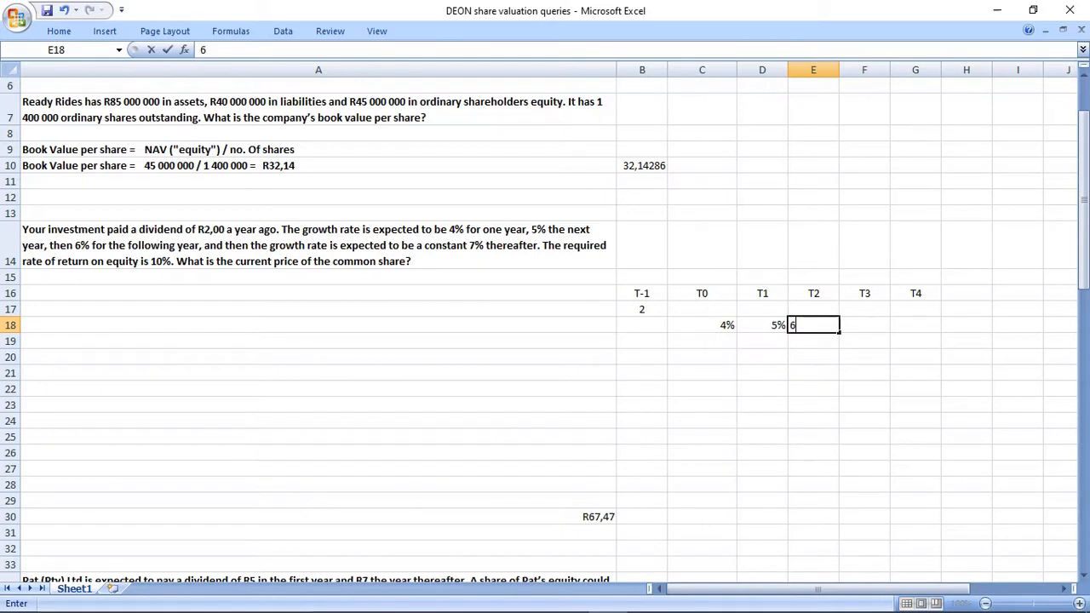
key(Tab)
text(7%)
key(Return)
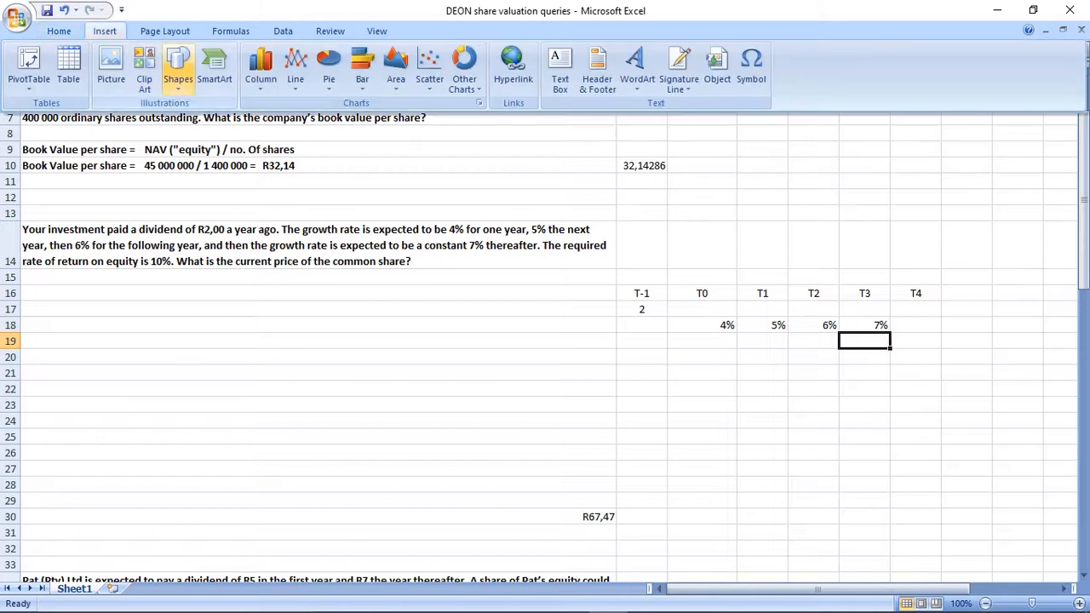
Draw a horizontal arrow in row 19 from below the 7% growth rate in column F into column H.
click(178, 72)
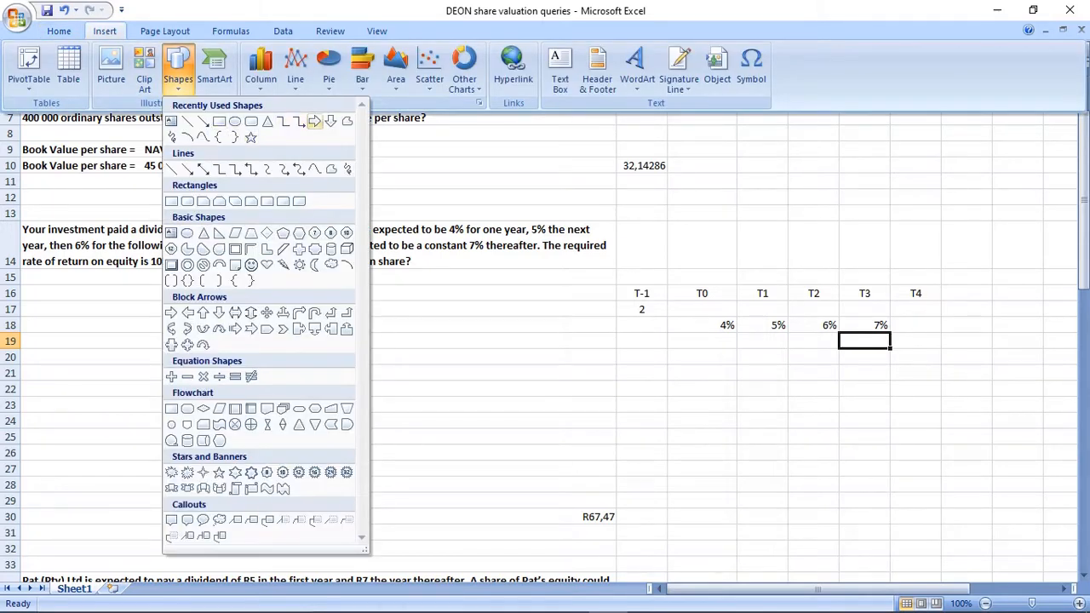
click(204, 121)
drag(859, 343, 959, 342)
click(864, 357)
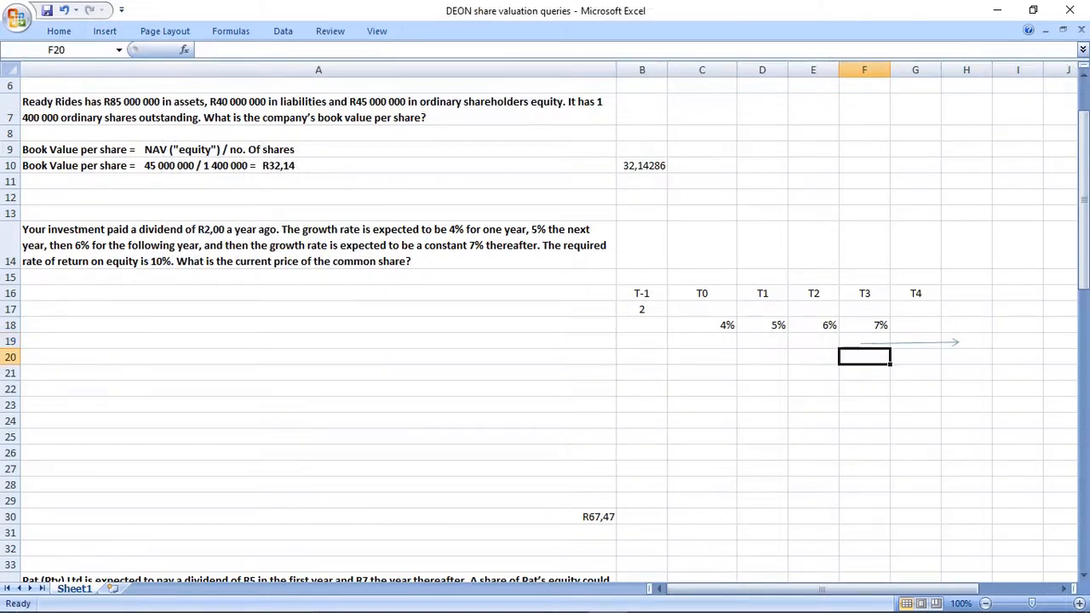
Copy the PV = div1/(r - g) formula text from A2 to F20 and turn off its text wrapping.
scroll(545, 323, up, 2)
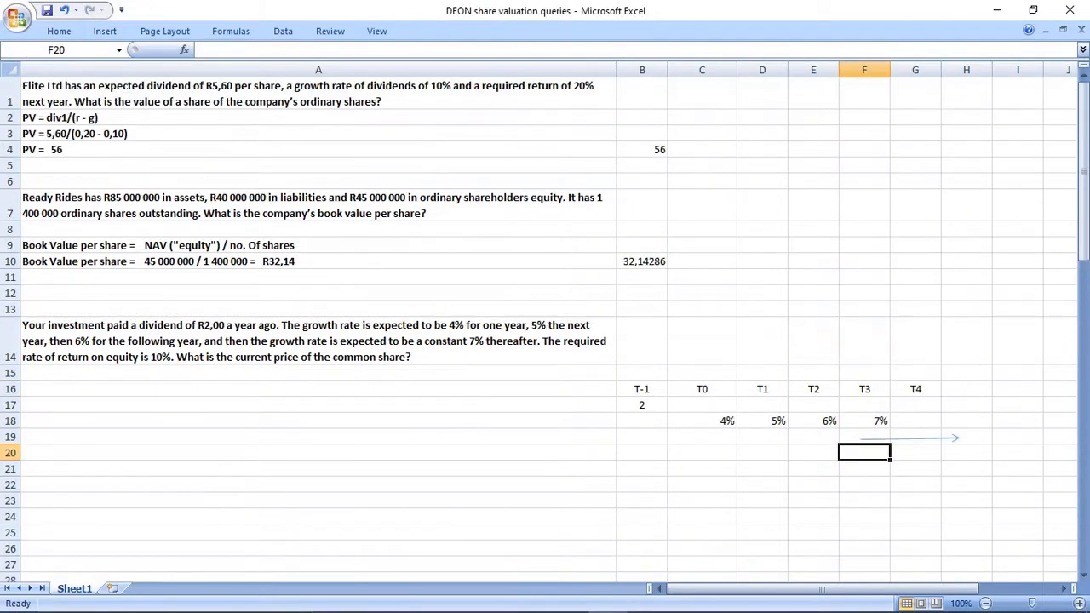
click(318, 117)
key(ctrl+c)
click(864, 453)
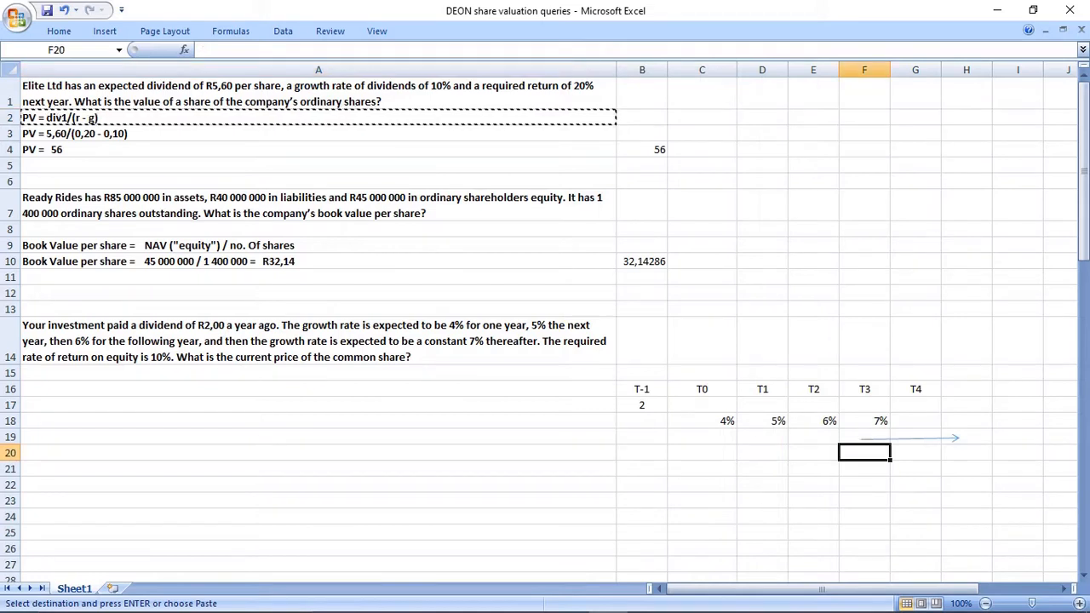
key(ctrl+v)
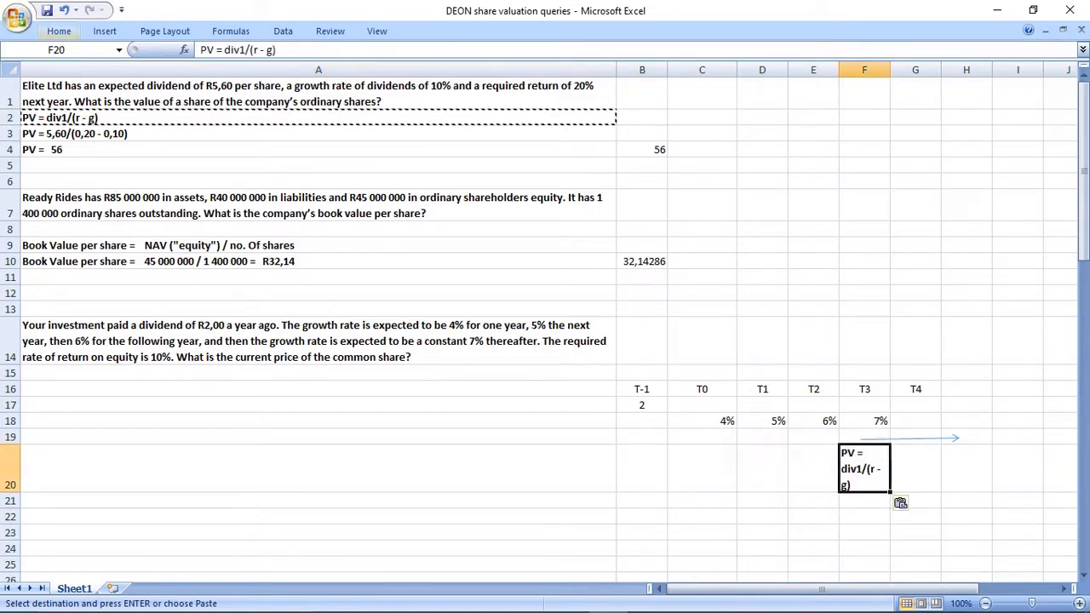
click(59, 31)
click(419, 55)
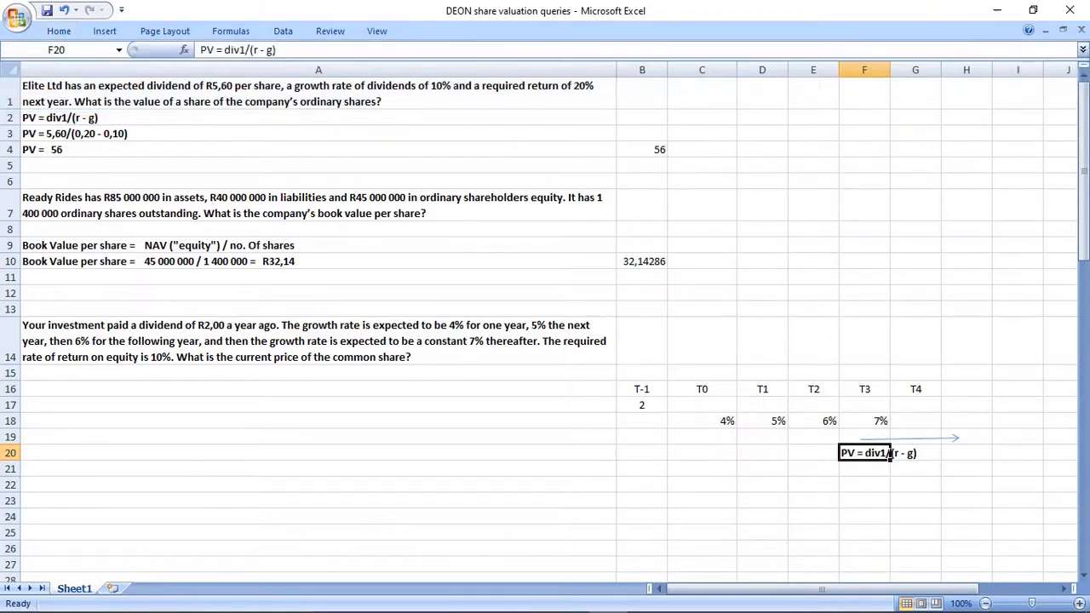
scroll(545, 323, down, 1)
key(Return)
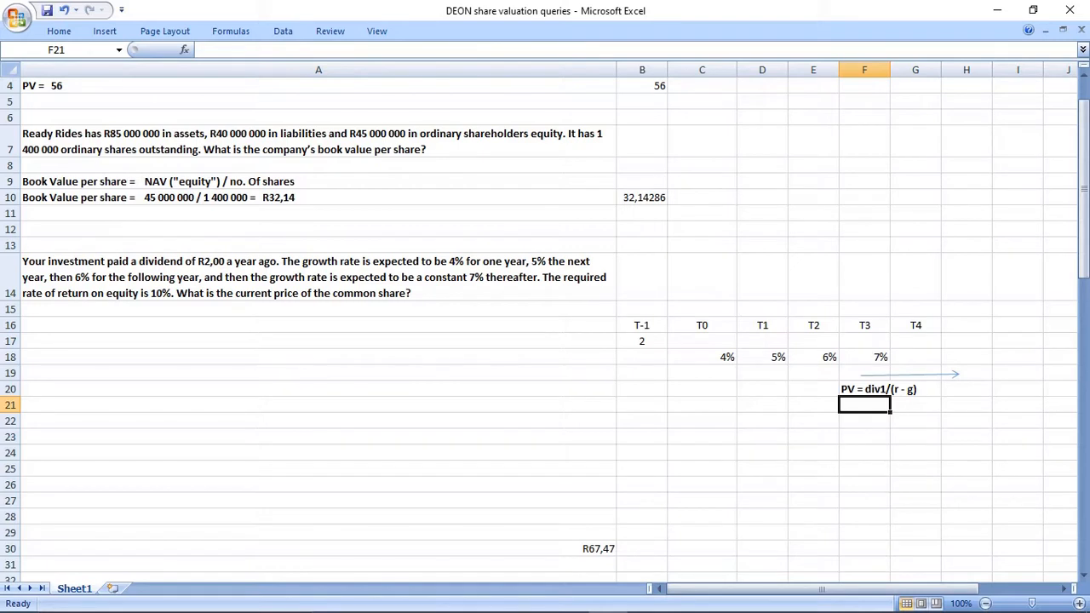
Centre the growth rates in C18:F18.
drag(701, 357, 864, 357)
click(58, 31)
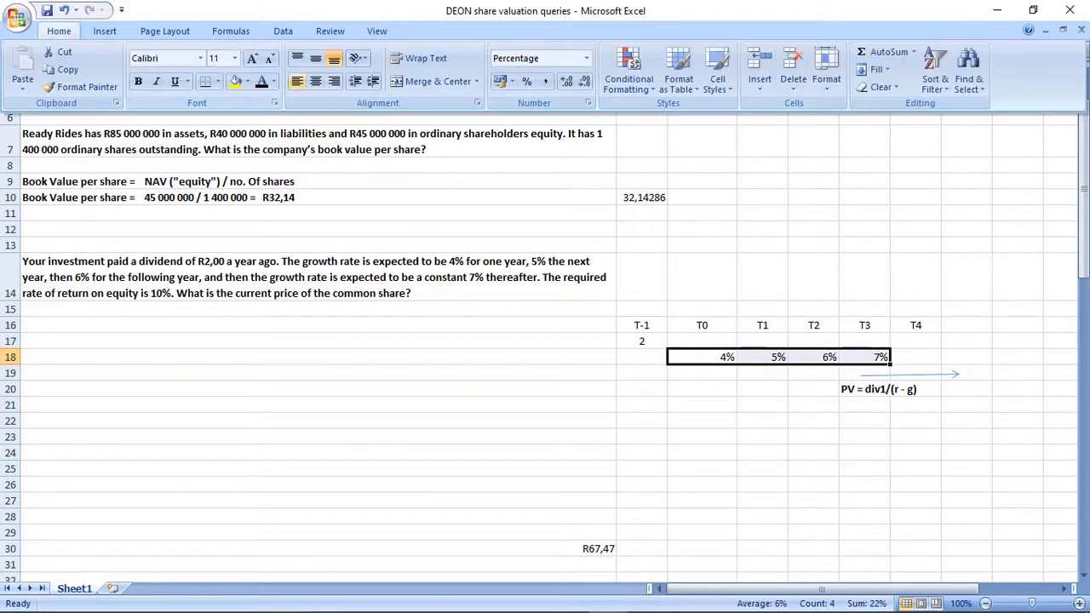
click(317, 80)
click(762, 436)
Calculate the T0 dividend in C17 with the formula =B17*1,04.
click(701, 325)
click(701, 341)
text(=)
click(642, 341)
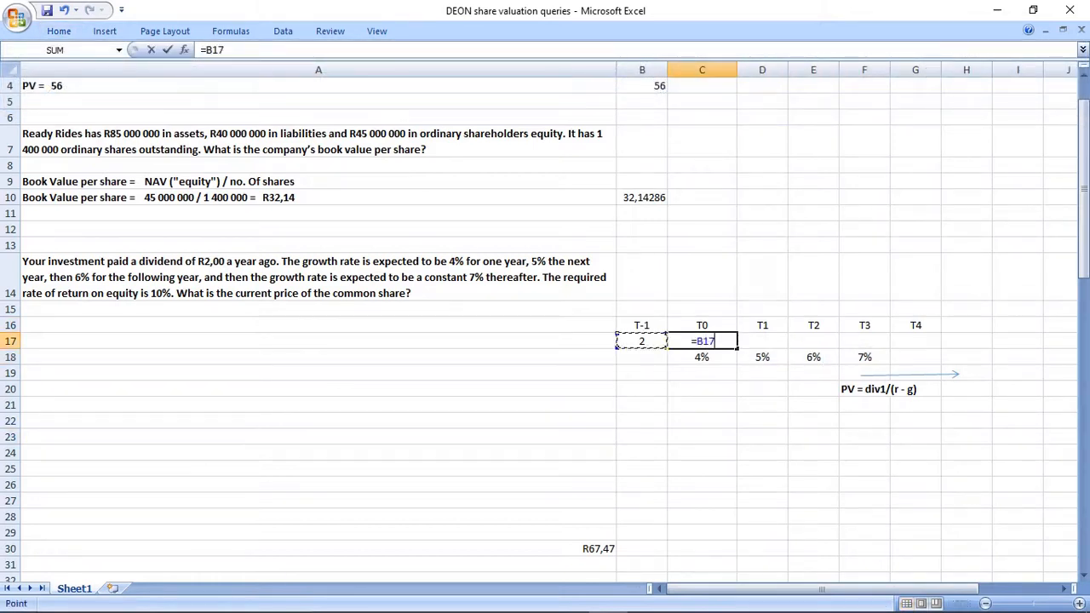
text(*1,04)
key(Return)
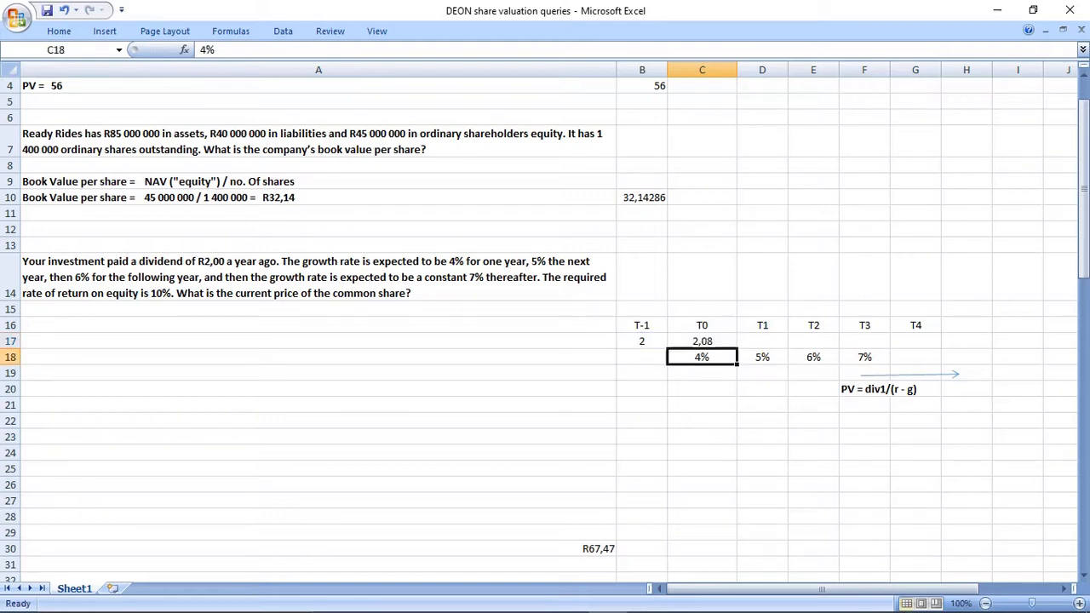
Calculate the T1 dividend in D17 with the formula =C17*1,05.
click(762, 342)
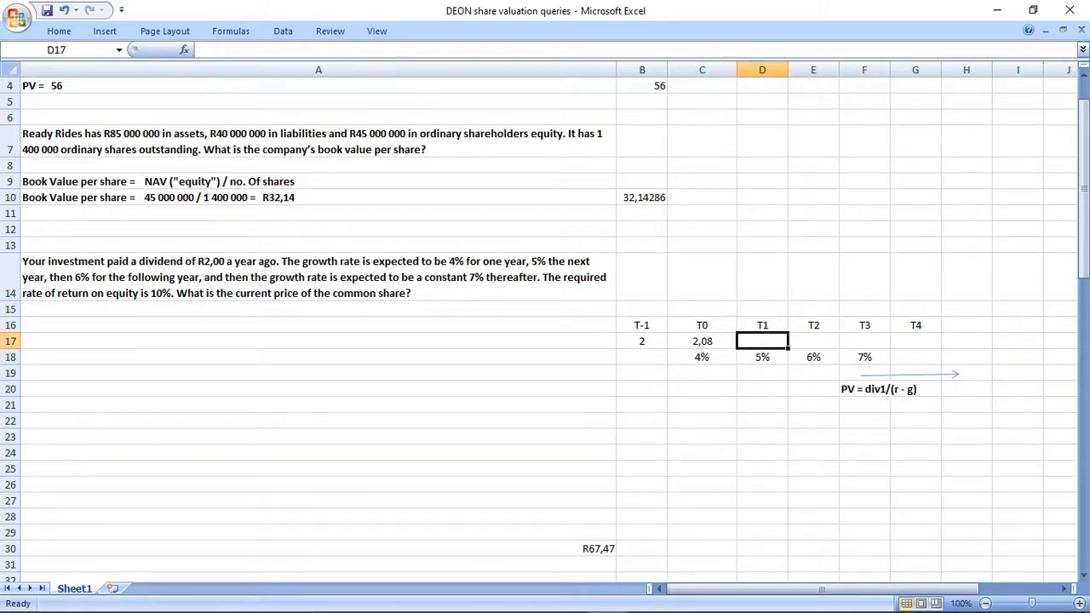
text(=)
key(Left)
text(*1,05)
key(Return)
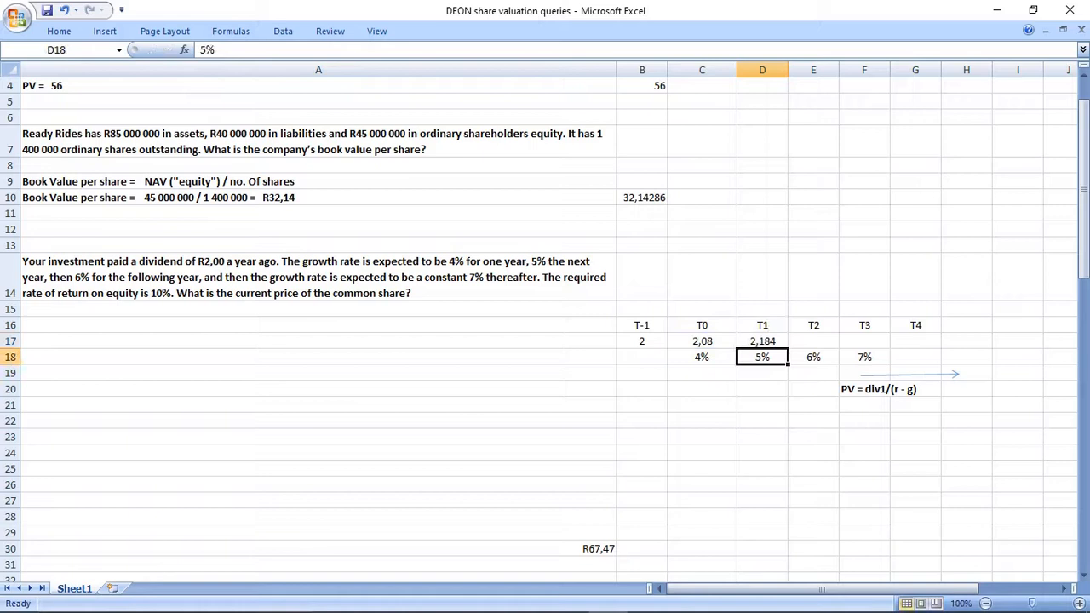
Calculate the T2 dividend in E17 with the formula =D17*1,06.
key(Right)
key(Up)
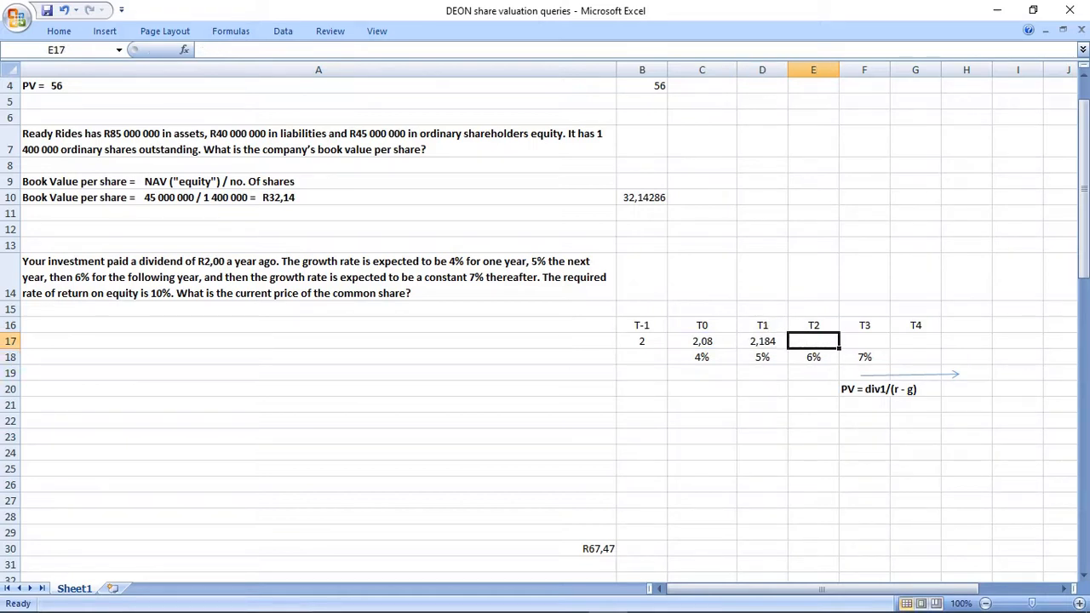
text(=)
key(Left)
text(*1,06)
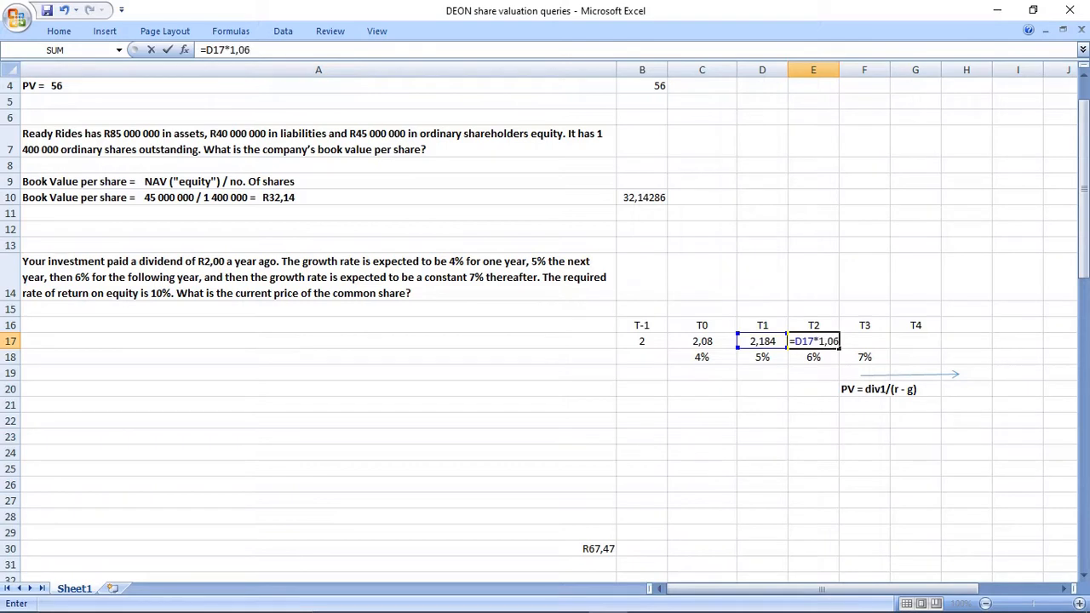
key(Return)
Calculate the T3 dividend in F17 with the formula =E17*1,07.
key(Right)
key(Up)
text(=)
key(Left)
text(*)
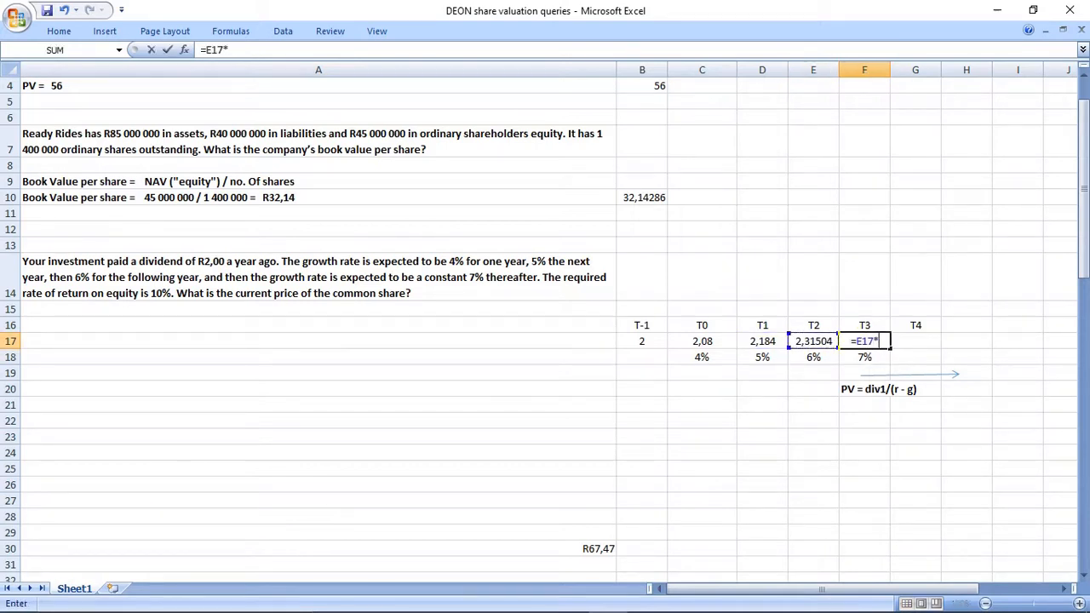
text(1,07)
key(Return)
Format the T3 dividend in F17 in bold red.
key(Up)
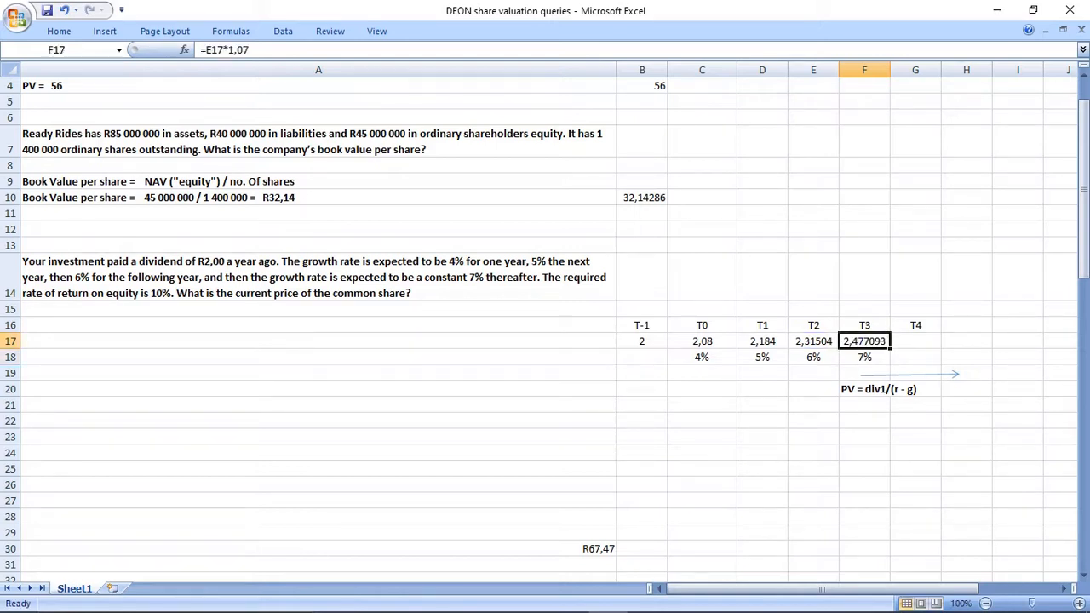
key(ctrl+F1)
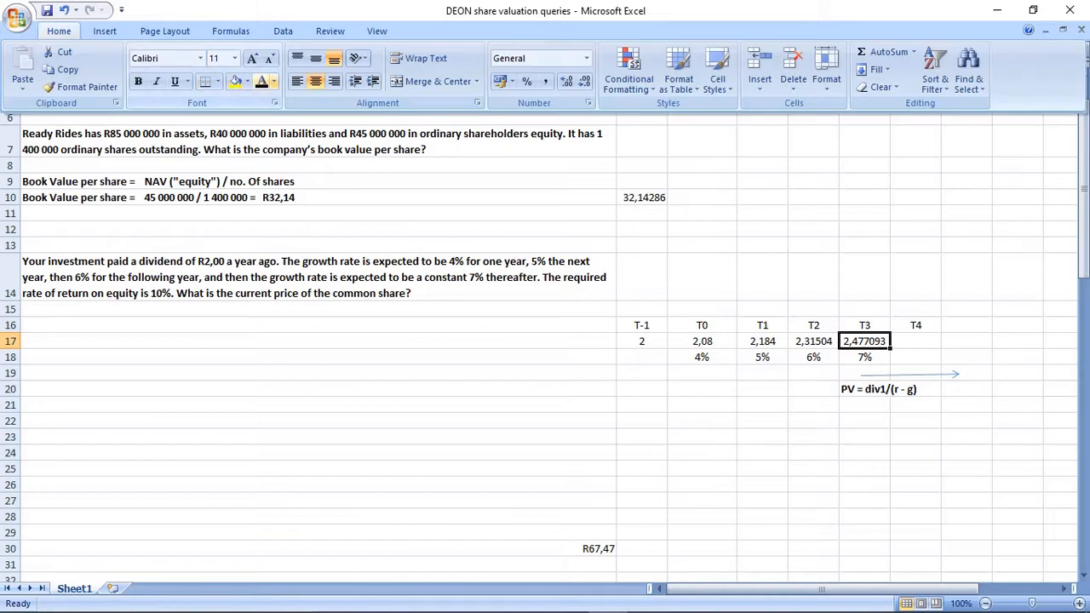
click(274, 81)
click(274, 220)
key(ctrl+b)
Colour only the text div1 red within the PV formula in F20.
key(Down)
key(Down)
key(Down)
click(227, 50)
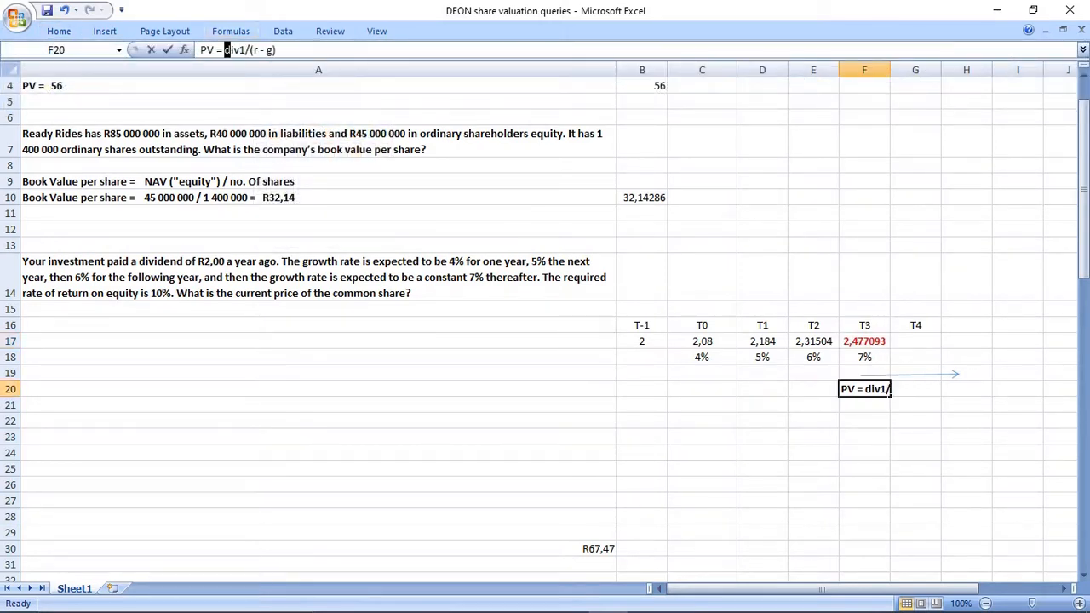
click(59, 31)
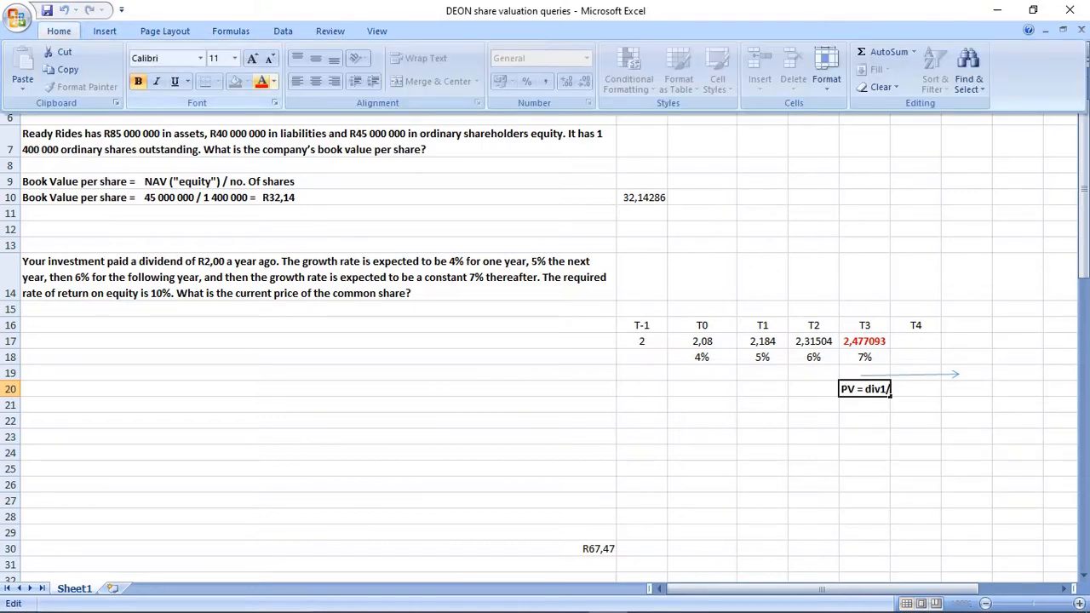
click(262, 81)
click(864, 437)
Copy the PV formula text from F20 to F21 and replace div1 in the copy with 2,477093.
click(864, 389)
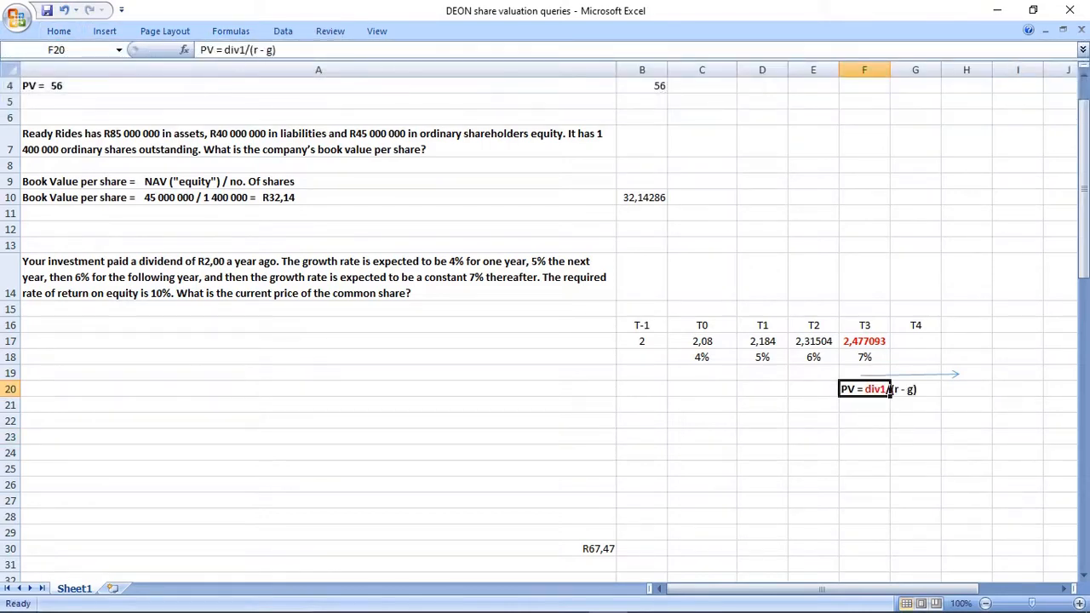
key(ctrl+c)
key(Down)
key(ctrl+v)
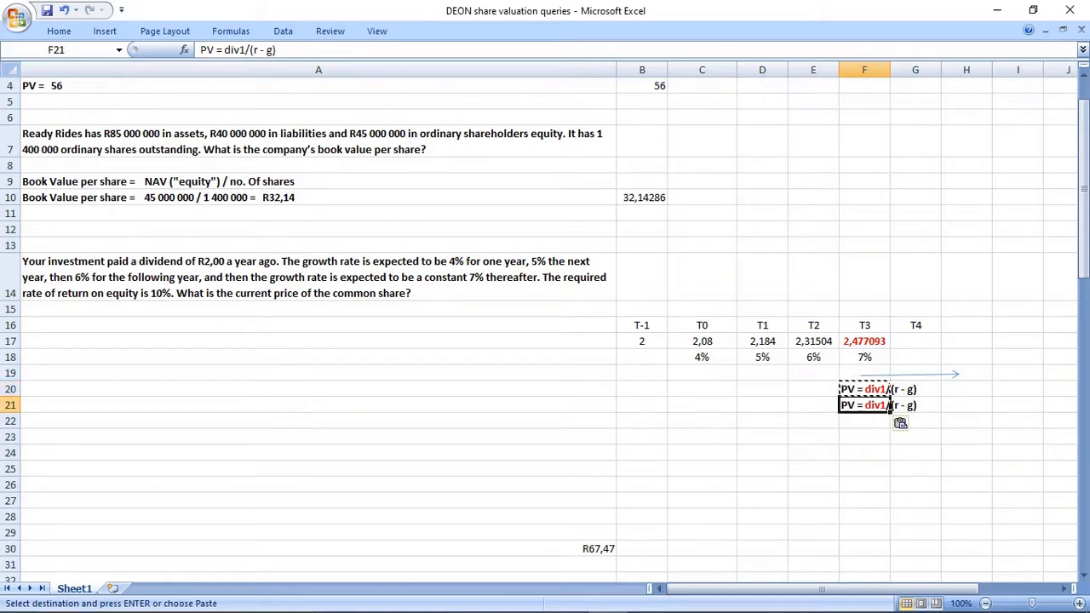
click(235, 49)
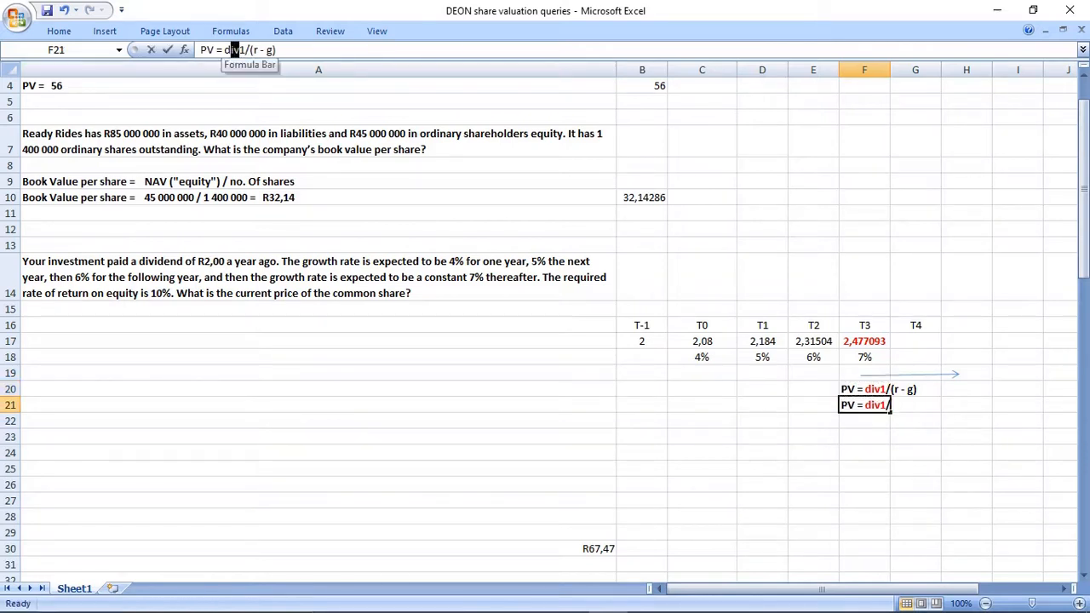
text(2)
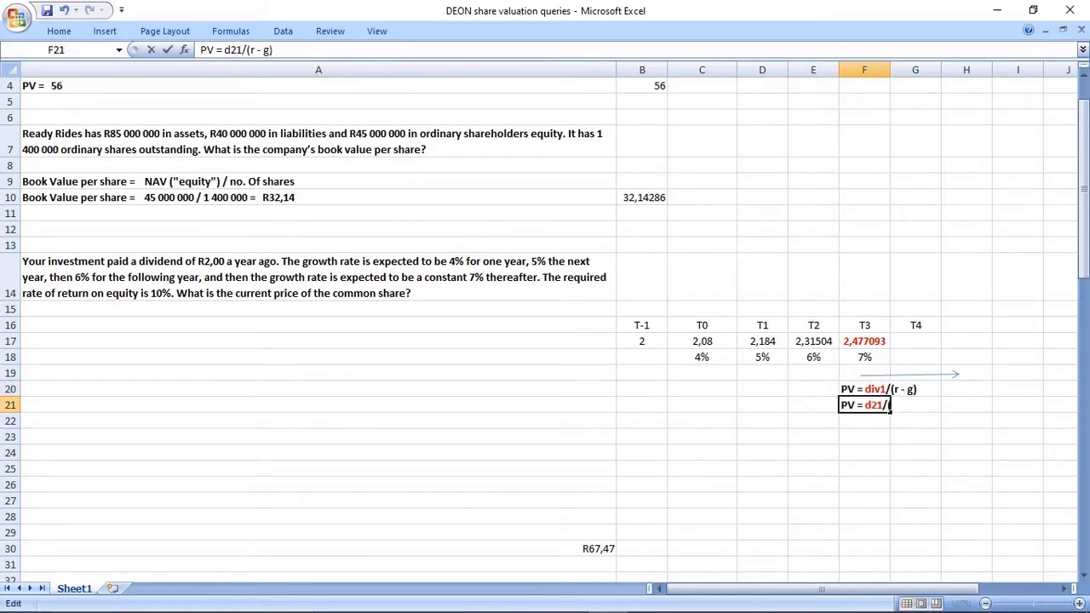
text(,4770)
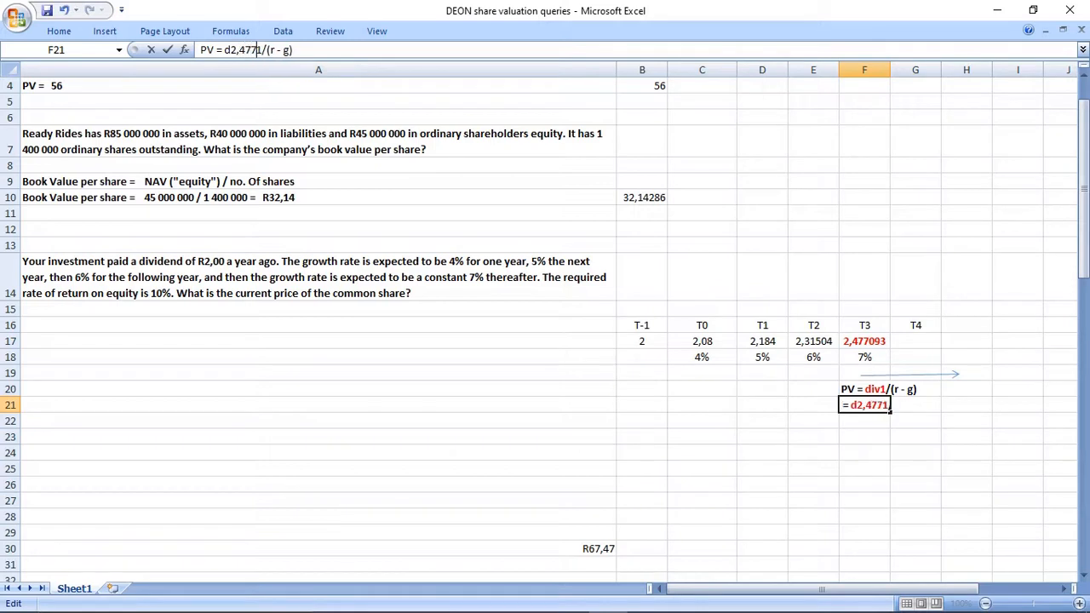
text(93)
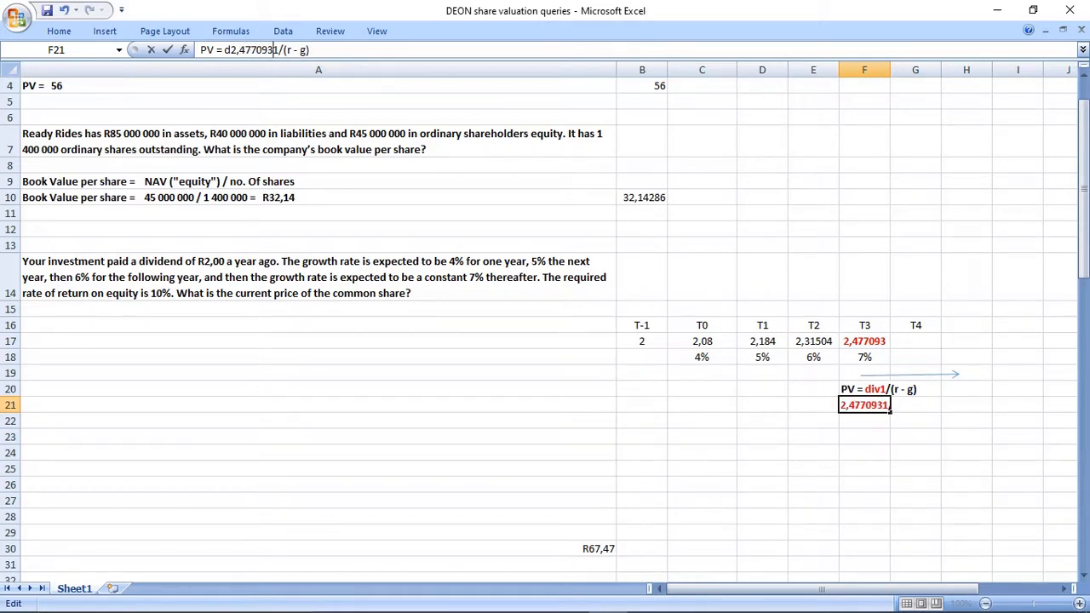
key(Delete)
key(BackSpace)
Substitute 0,10 for r and 0,07 for g in the F21 formula text.
drag(280, 49, 275, 49)
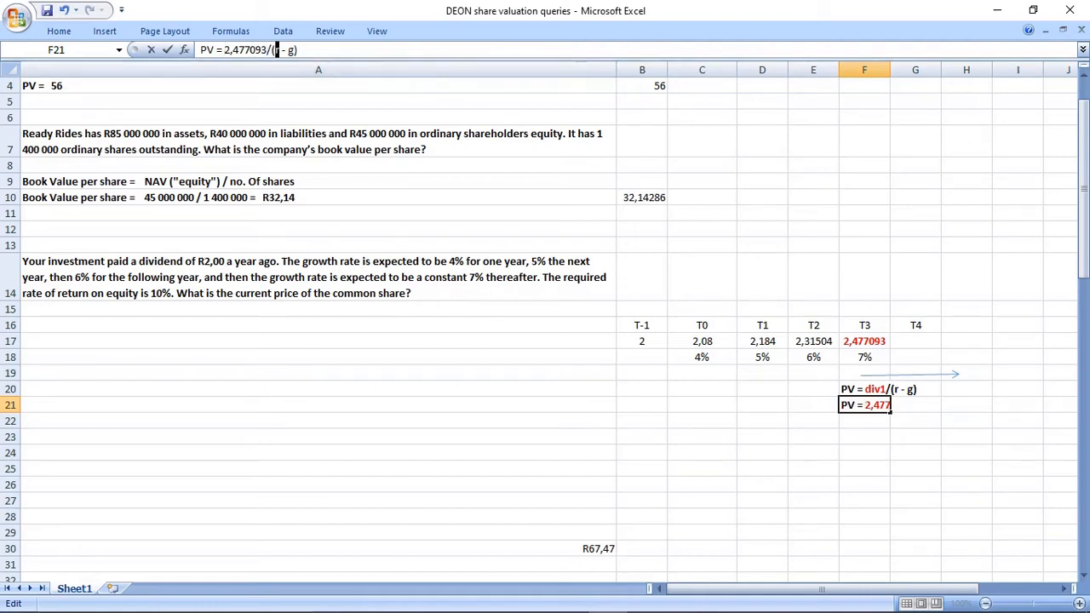
text(0,10)
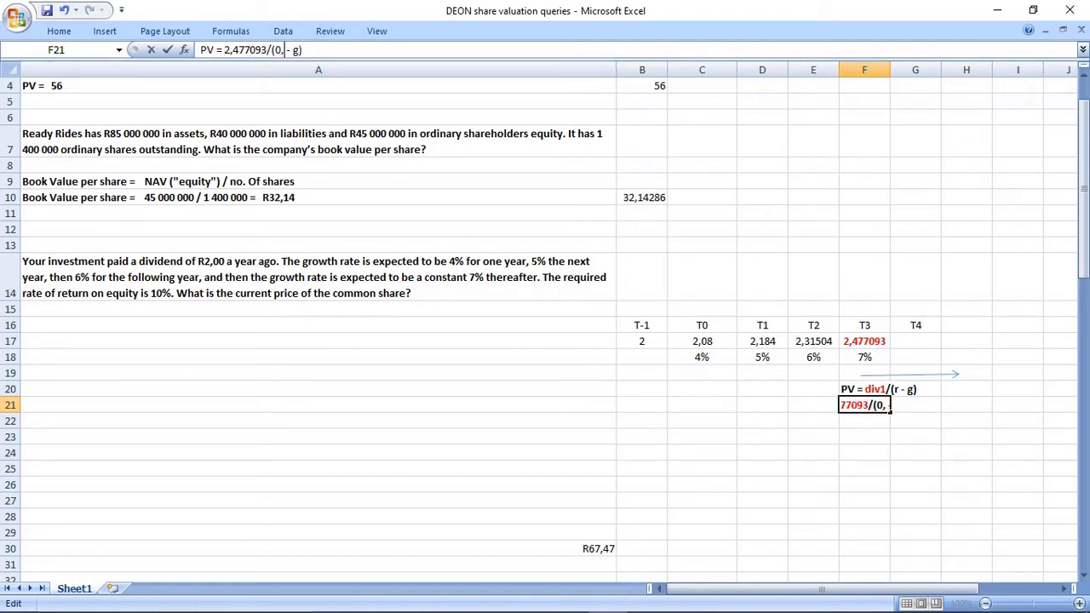
drag(311, 49, 304, 49)
text(0,07)
key(Return)
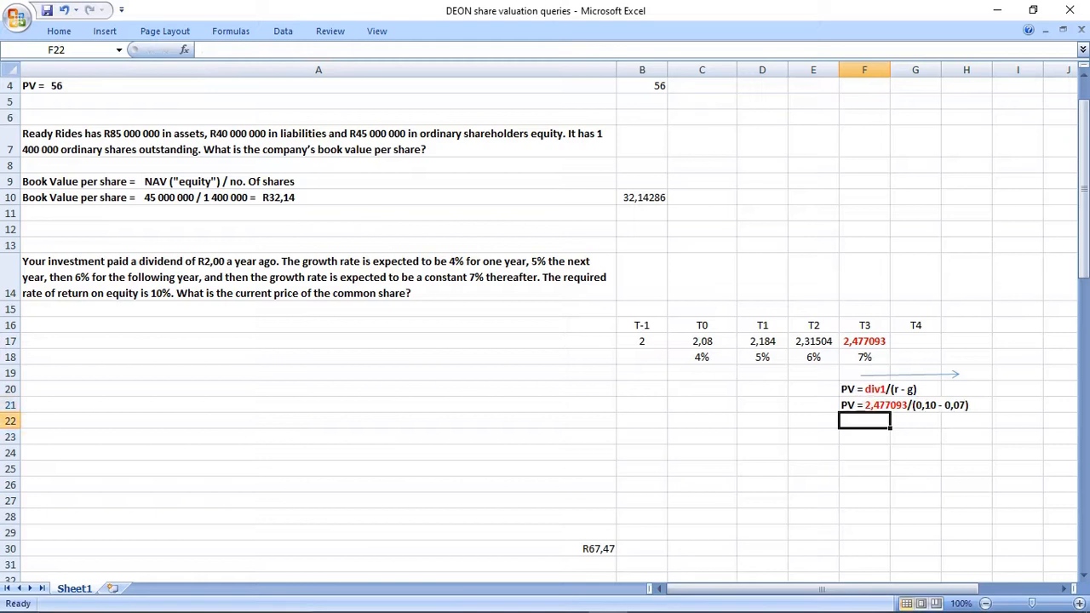
Copy the F21 text to F22 and cut it down to "PV =".
key(Up)
key(ctrl+c)
key(Down)
key(ctrl+v)
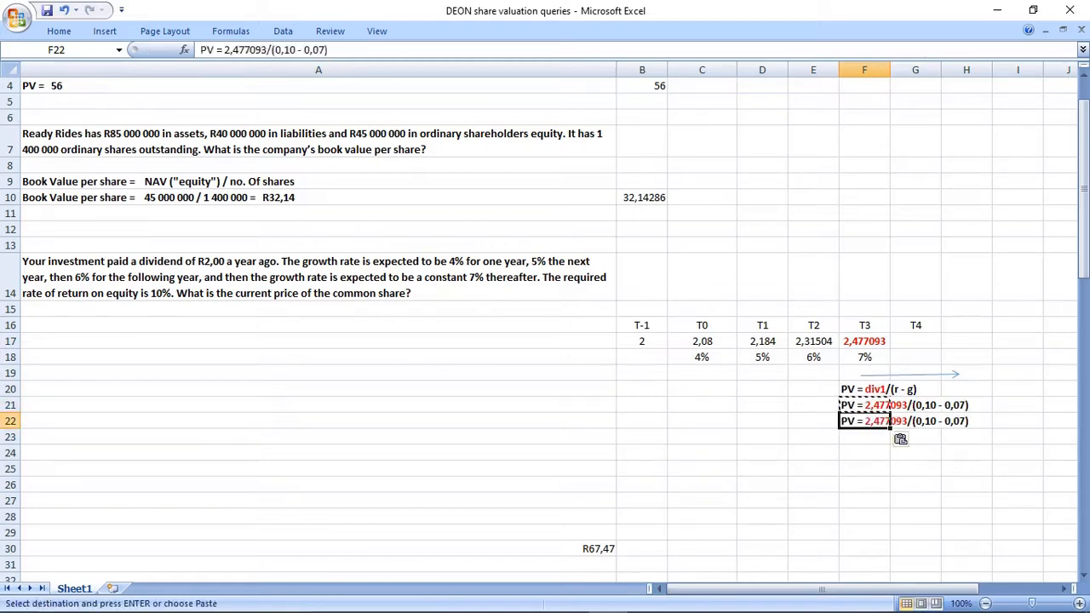
drag(216, 50, 329, 50)
text(=)
key(Return)
Calculate the present value in G22 with the formula =2,477093/(0,10-0,07), accepting the proposed formula correction.
key(Up)
key(Right)
text(=)
key(ctrl+v)
key(Return)
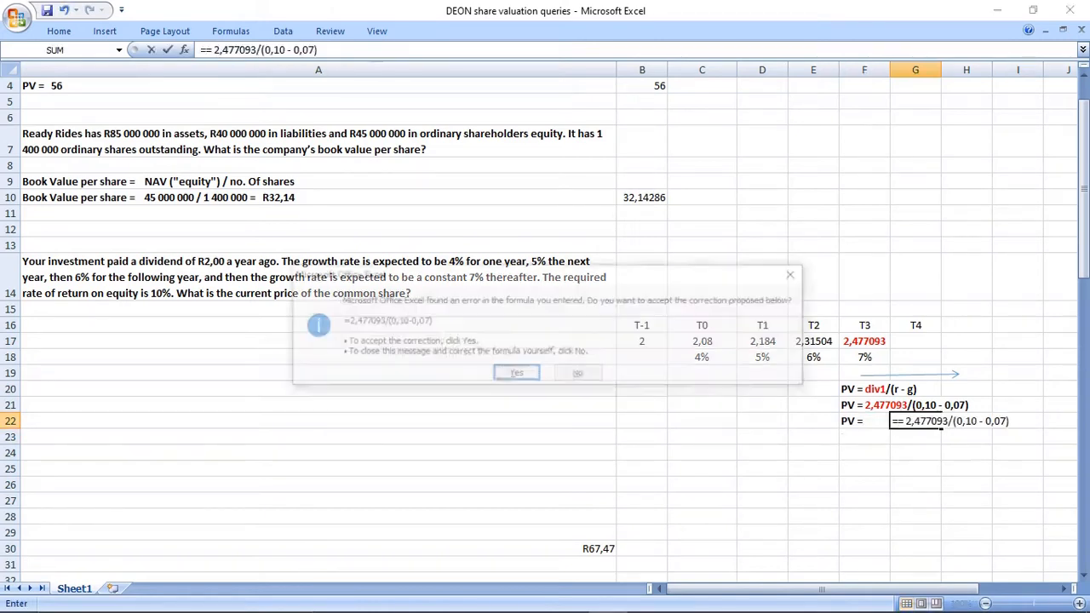
key(Return)
click(915, 422)
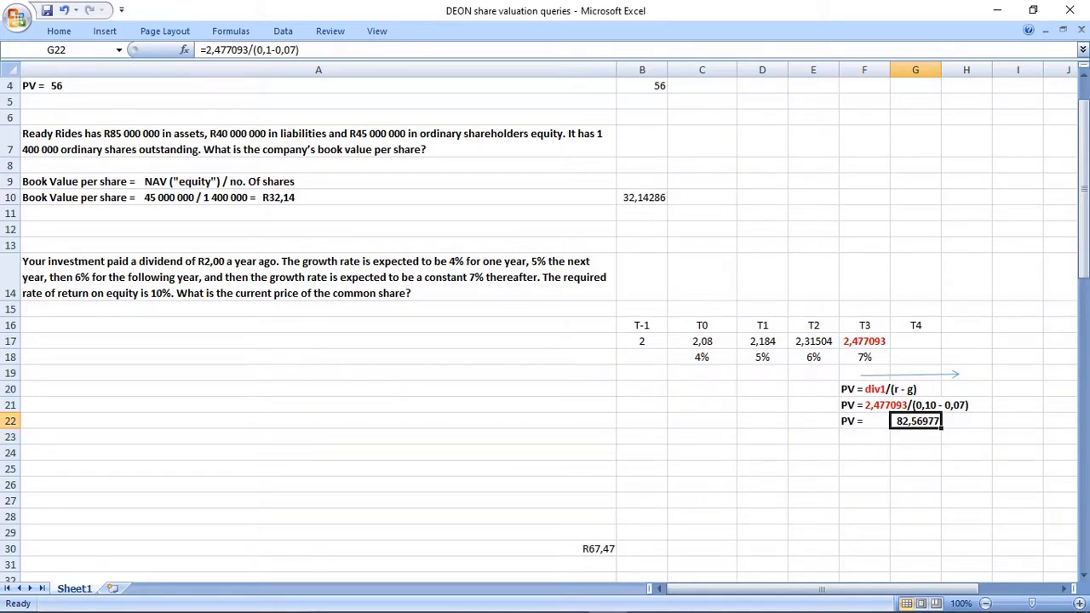
Label the T2 column "T0" in E15 and the T3 column "T1" in F15, including the quotation marks.
drag(813, 325, 813, 421)
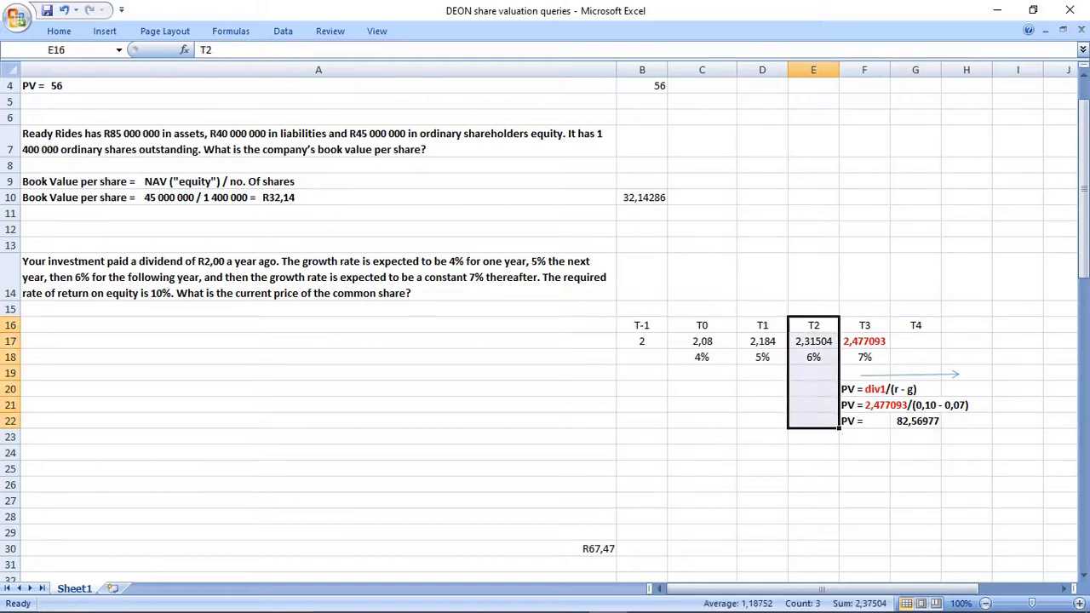
click(813, 309)
text("T0")
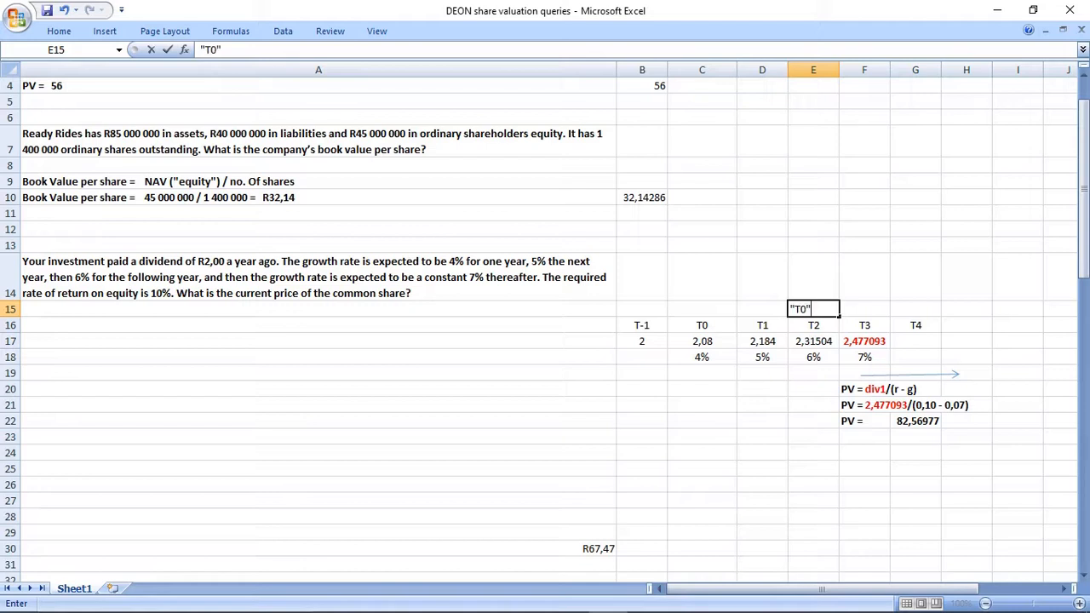
key(Tab)
text("T1")
key(Return)
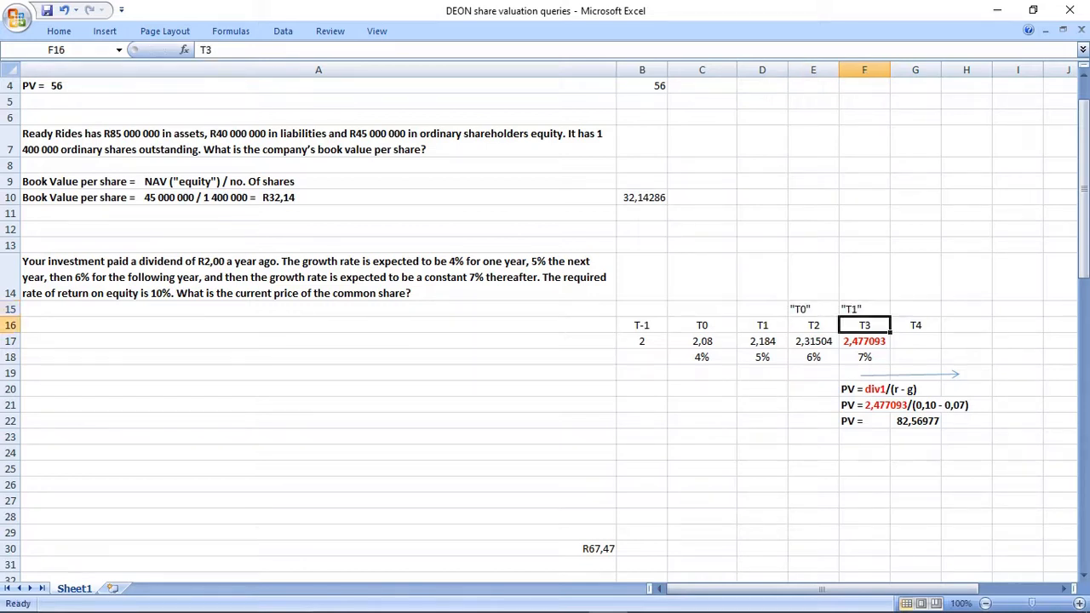
Fill C15:C23 with yellow and enter the label NOW in C15 above T0.
drag(702, 309, 701, 437)
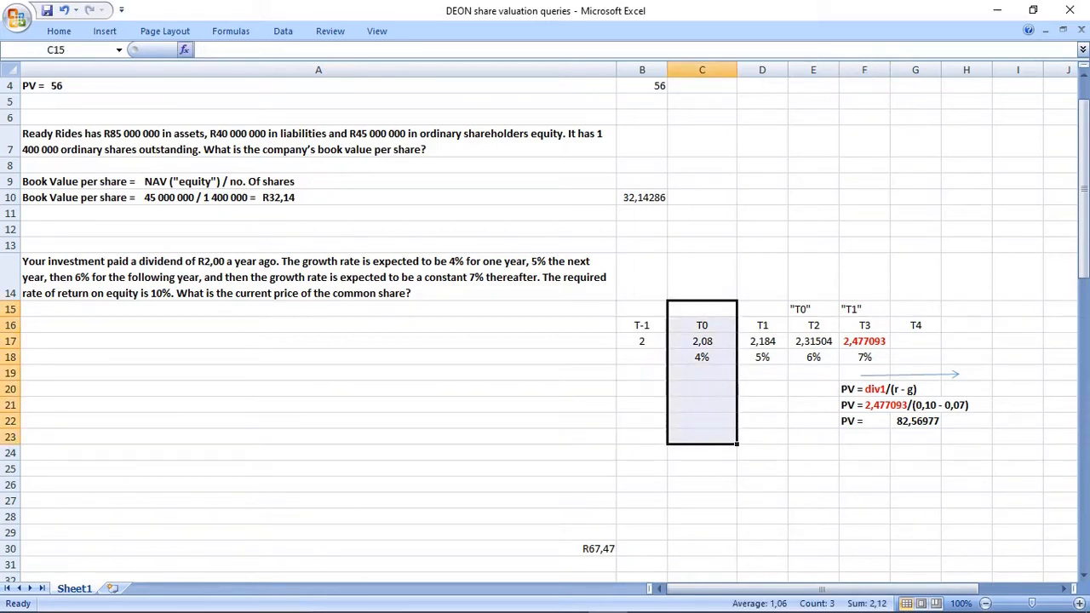
click(59, 31)
click(205, 82)
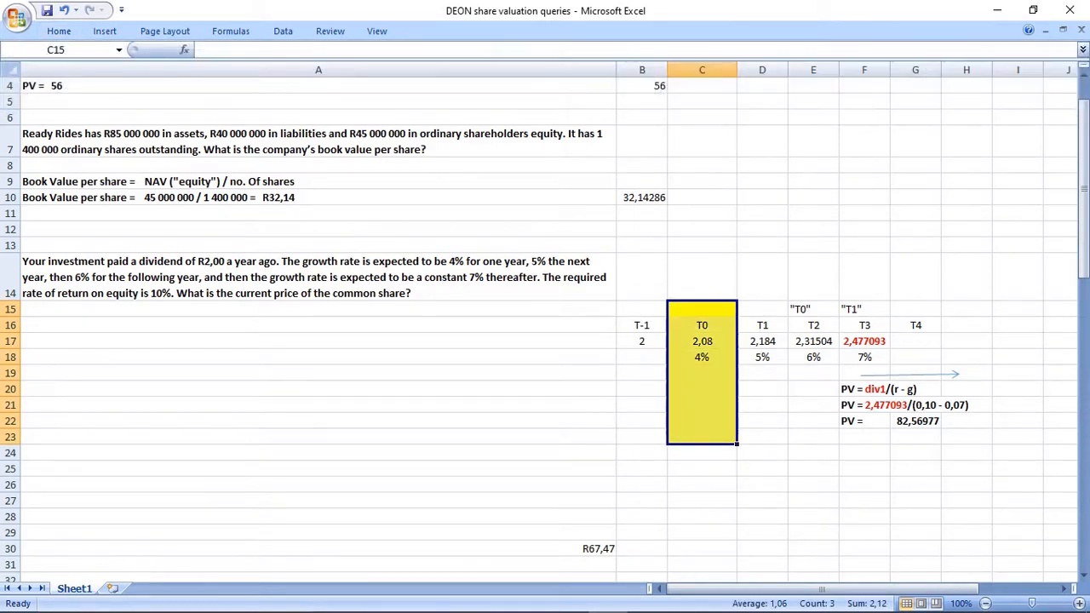
click(702, 309)
text(NOW)
key(Return)
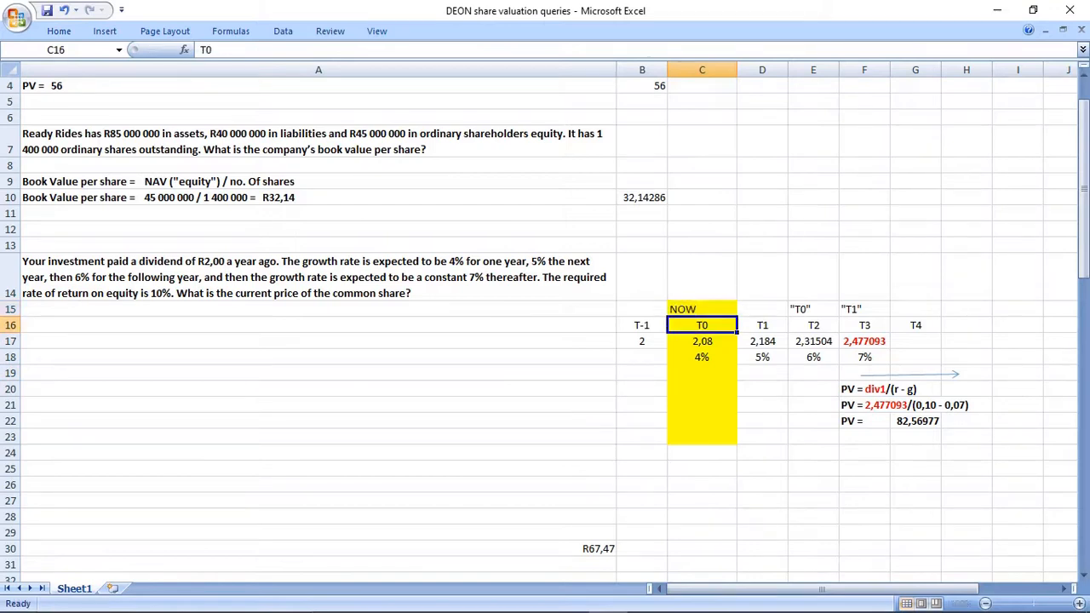
Write the note "Use the Cash flow function (FINANCIAL CALCULATOR)" in B24 beneath the timeline.
click(702, 437)
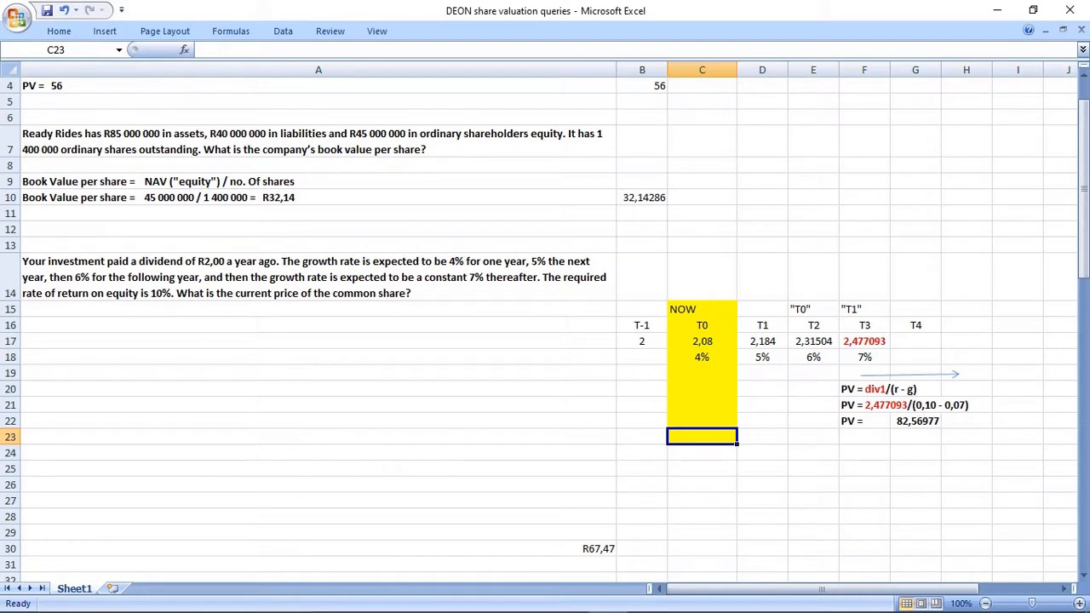
click(642, 453)
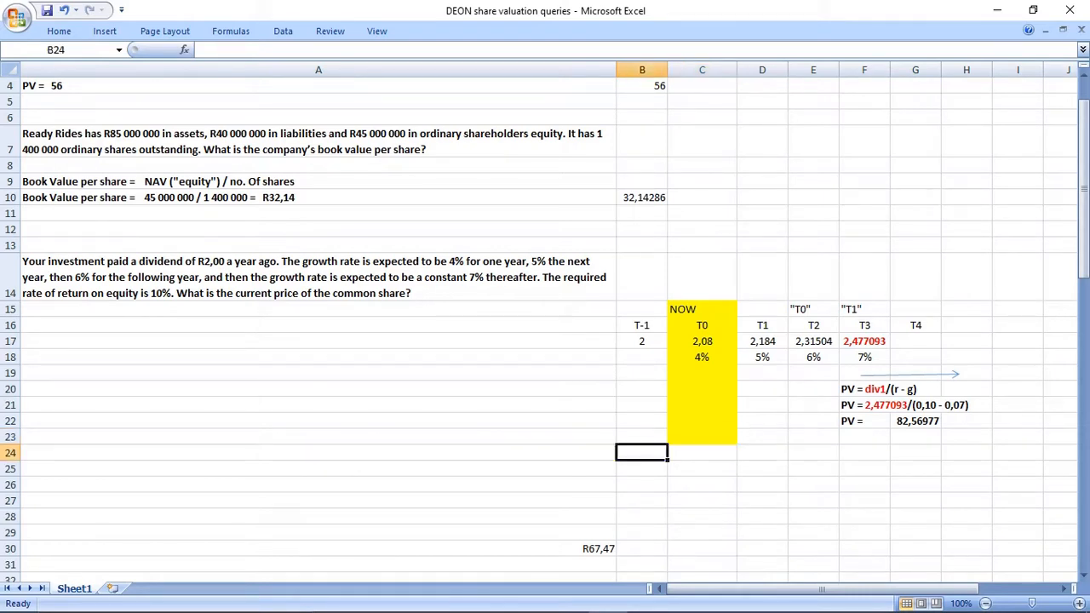
text(Use the)
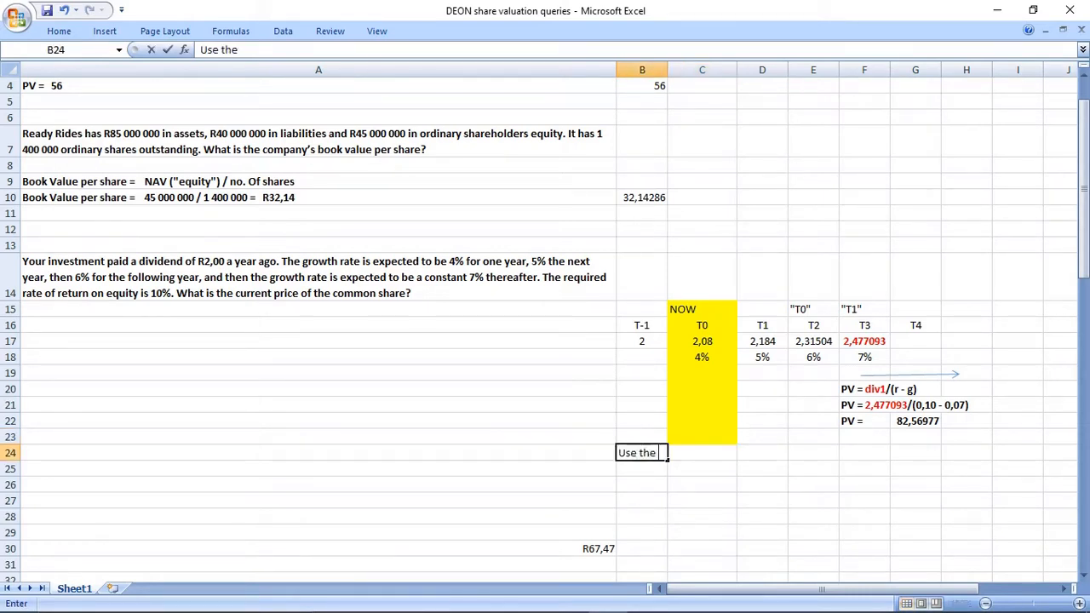
text( Cash flow function in)
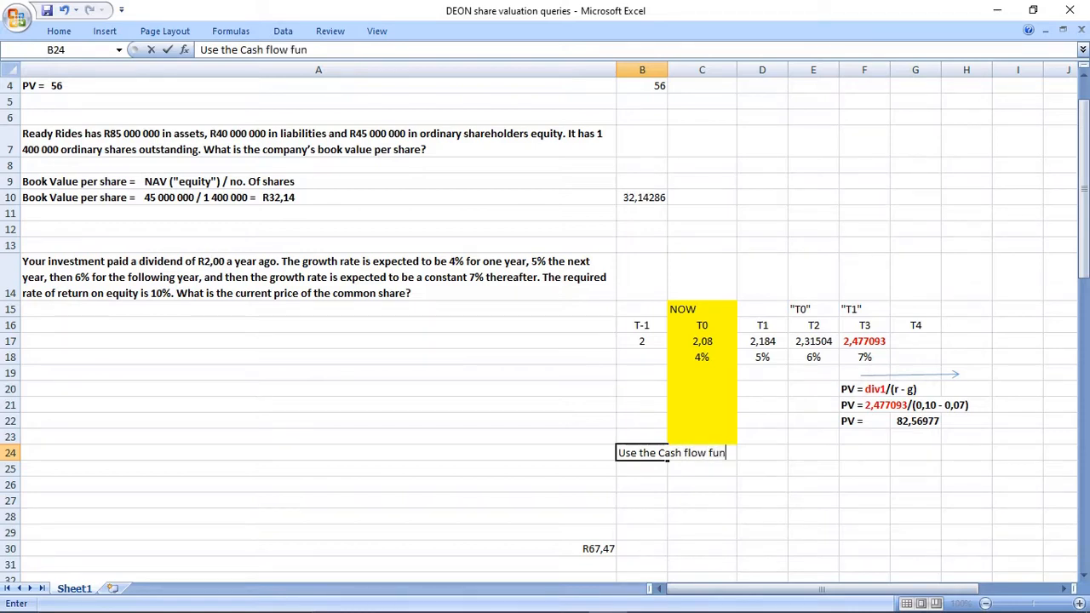
key(BackSpace)
key(BackSpace)
key(BackSpace)
text((FINANCIAL A)
key(BackSpace)
text(CALC)
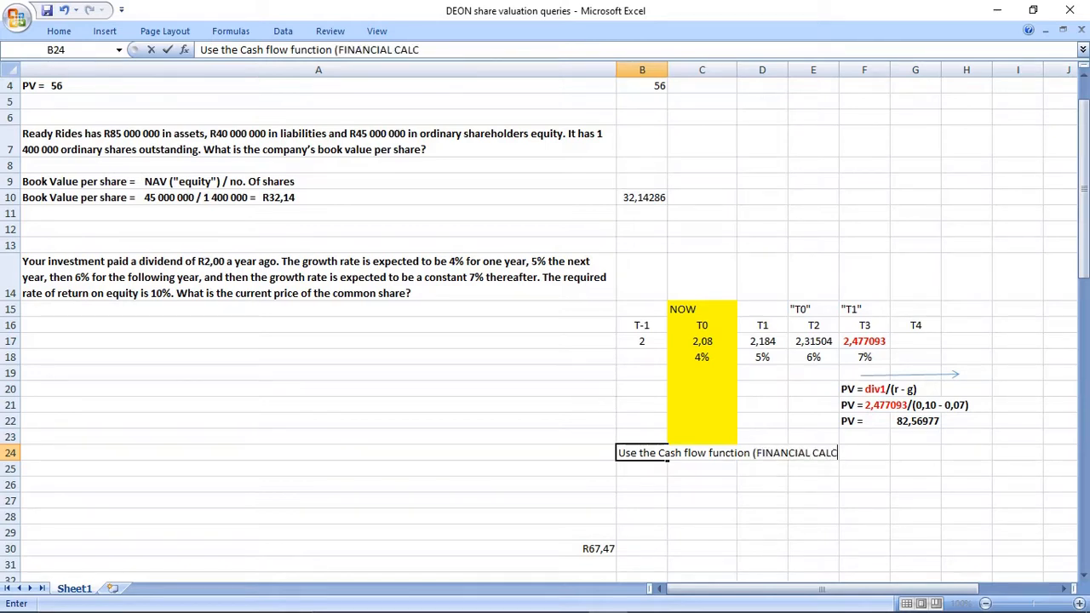
key(BackSpace)
text(CULATOR))
key(Return)
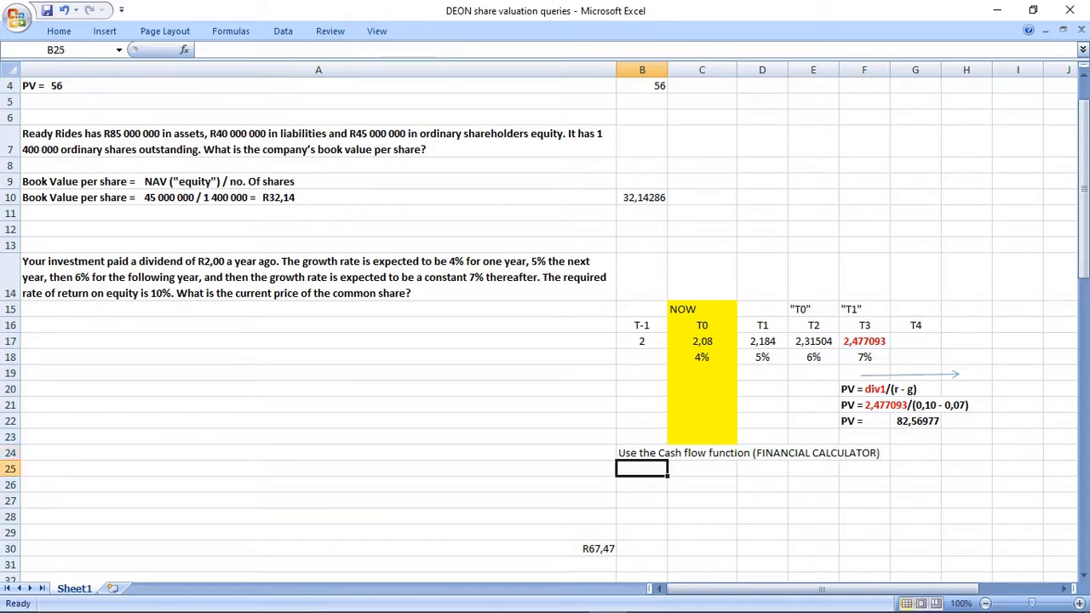
List the cash flow labels Y0, Y1 and Y2 in B25:B27, leaving no Y3 entry in B28.
text(Y0)
key(Return)
text(Y1)
key(Return)
text(Y2)
key(Return)
text(Y3)
key(Return)
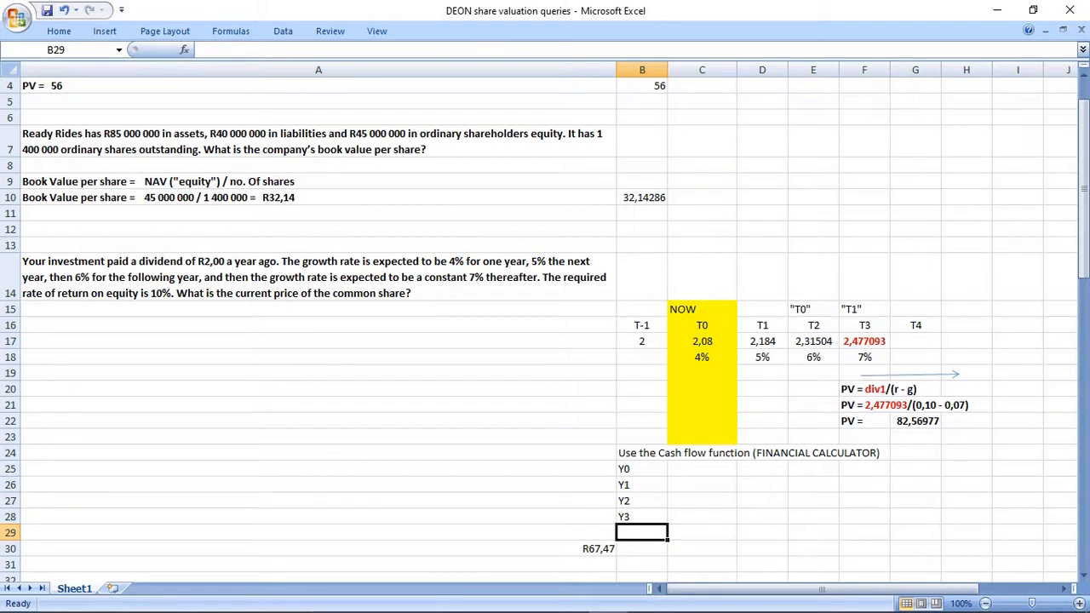
key(Up)
key(Delete)
key(Up)
key(Up)
key(Up)
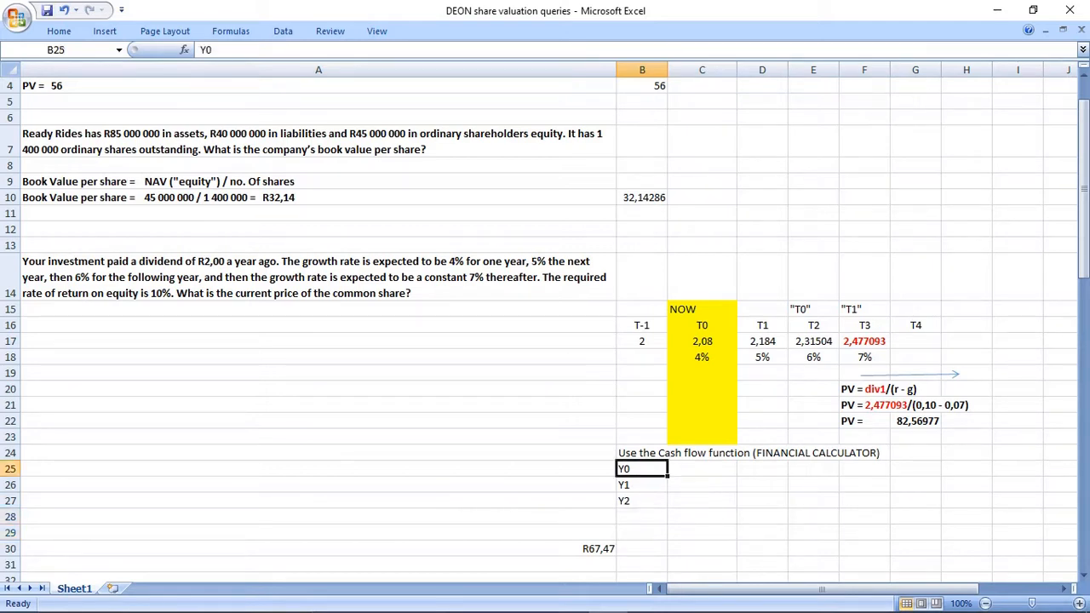
Enter 0 as the Y0 cash flow in C25 and link the Y1 cash flow in C26 to the T1 dividend with =D17.
key(Right)
text(0)
key(Return)
drag(642, 485, 699, 485)
drag(762, 326, 762, 341)
click(702, 484)
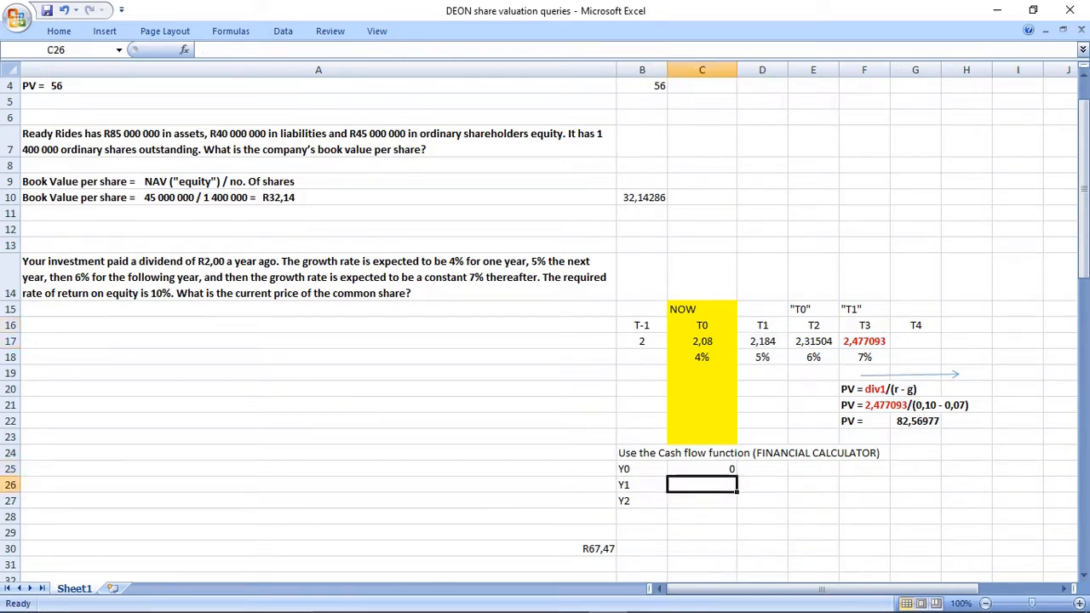
text(=)
click(762, 341)
key(Return)
Calculate the Y2 cash flow in C27 as the T2 dividend plus the present value, using =E17+G22.
text(=)
click(813, 341)
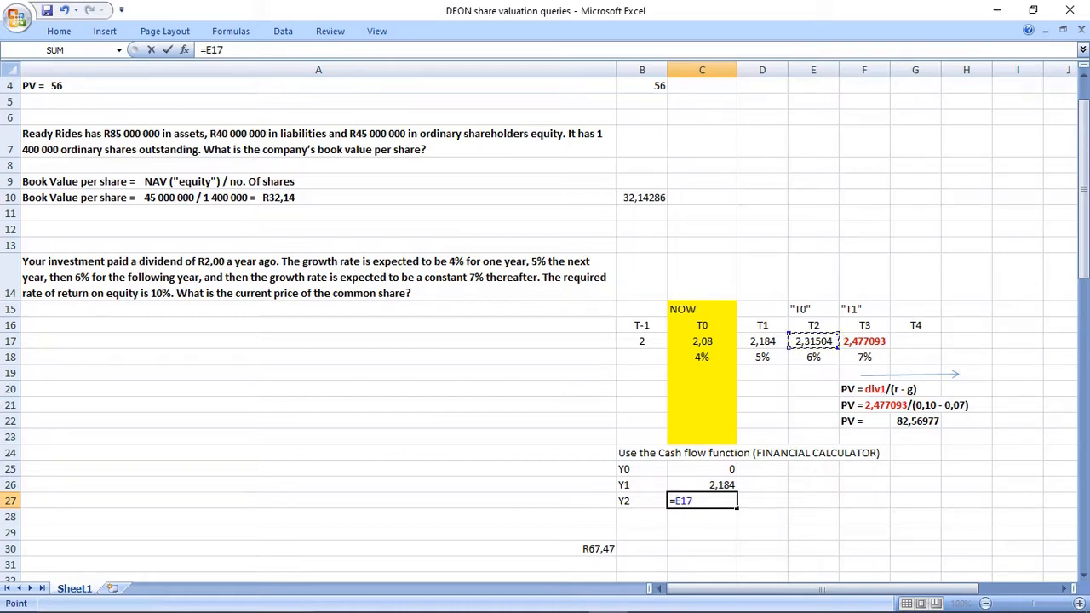
text(+)
click(915, 421)
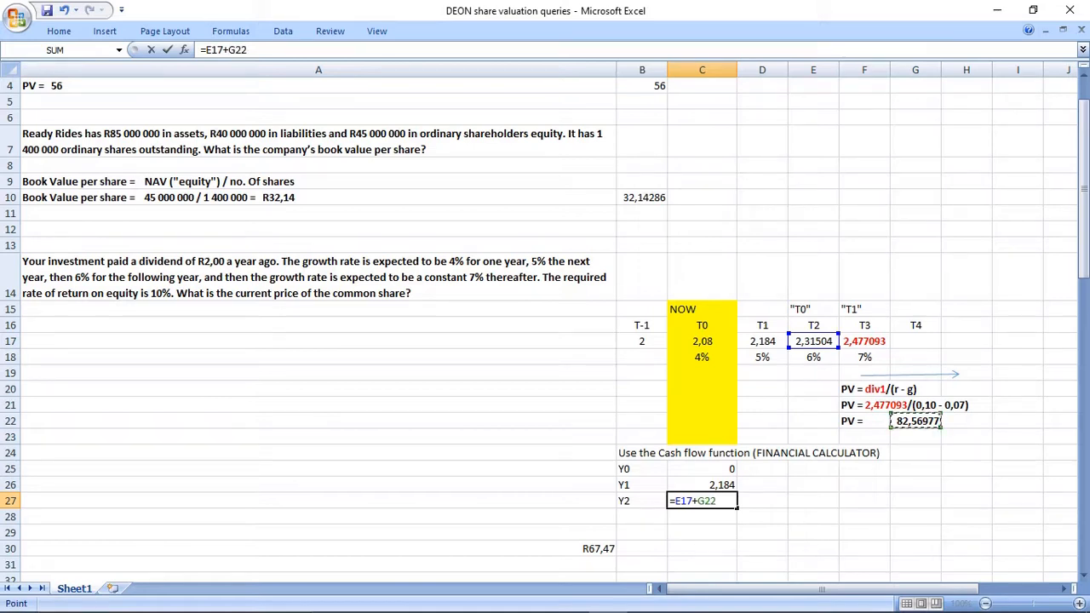
key(Return)
drag(702, 484, 701, 500)
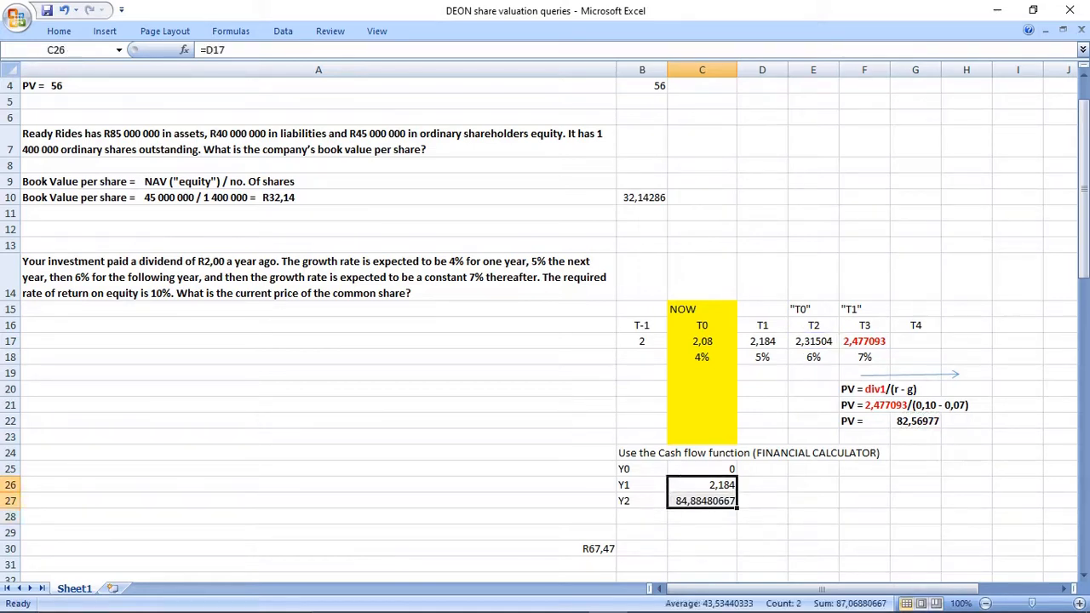
Write "solve for NPV" in B28 below the cash flow list.
click(642, 517)
text(solve f)
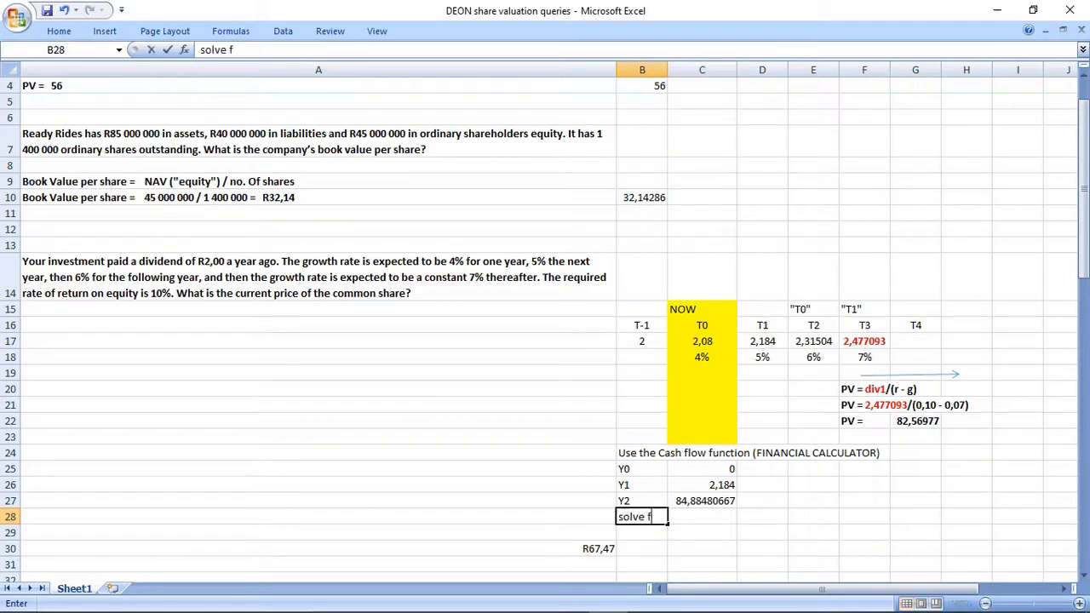
text(or NPV)
key(Return)
click(664, 517)
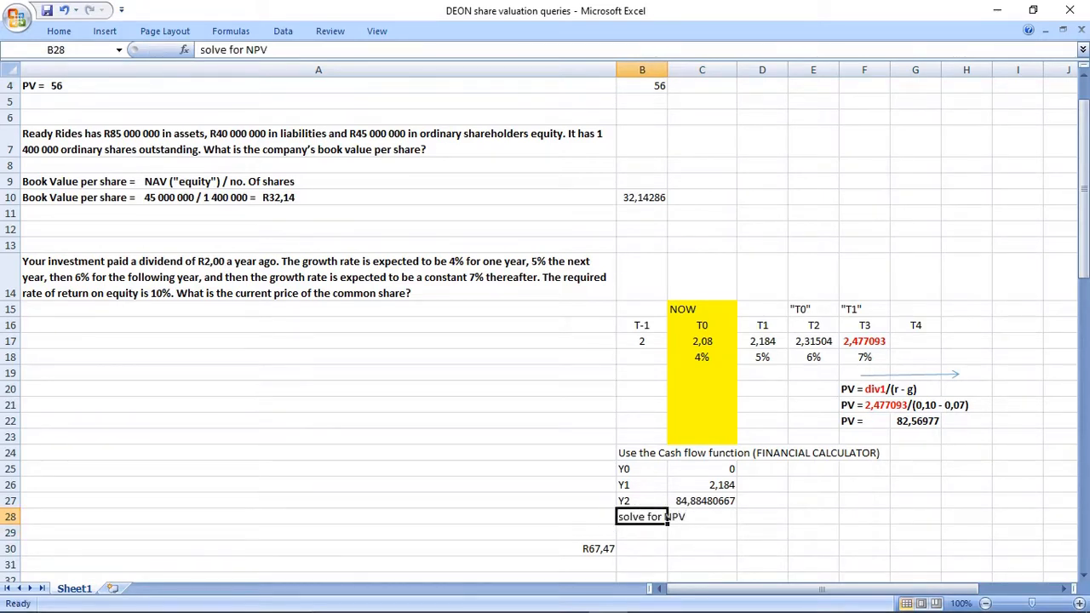
Note "rate = 10%" in D14 above the timeline.
click(762, 276)
text(rate = 10%)
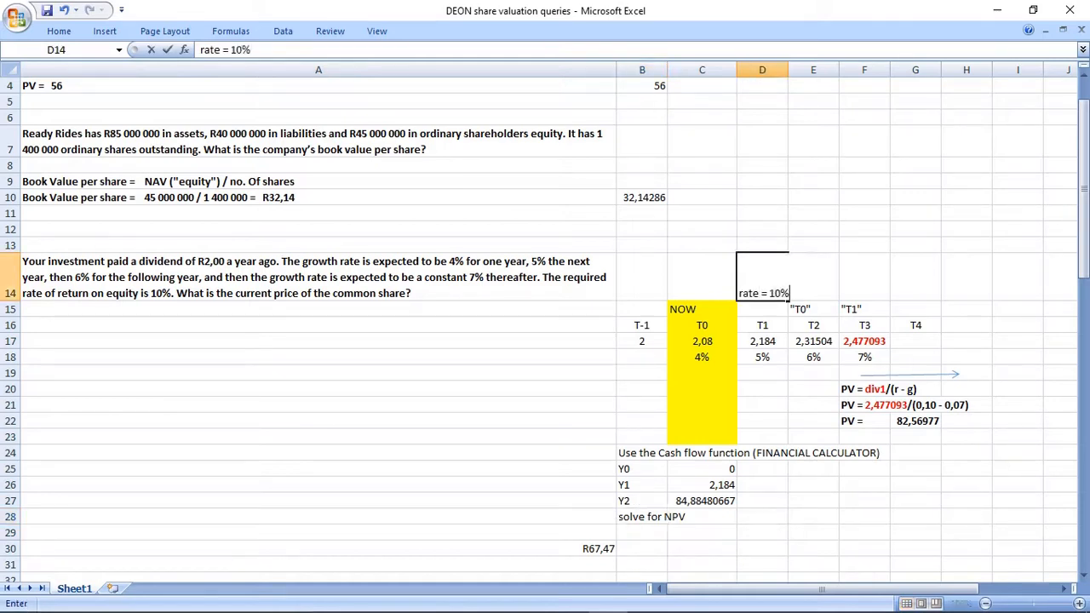
key(Return)
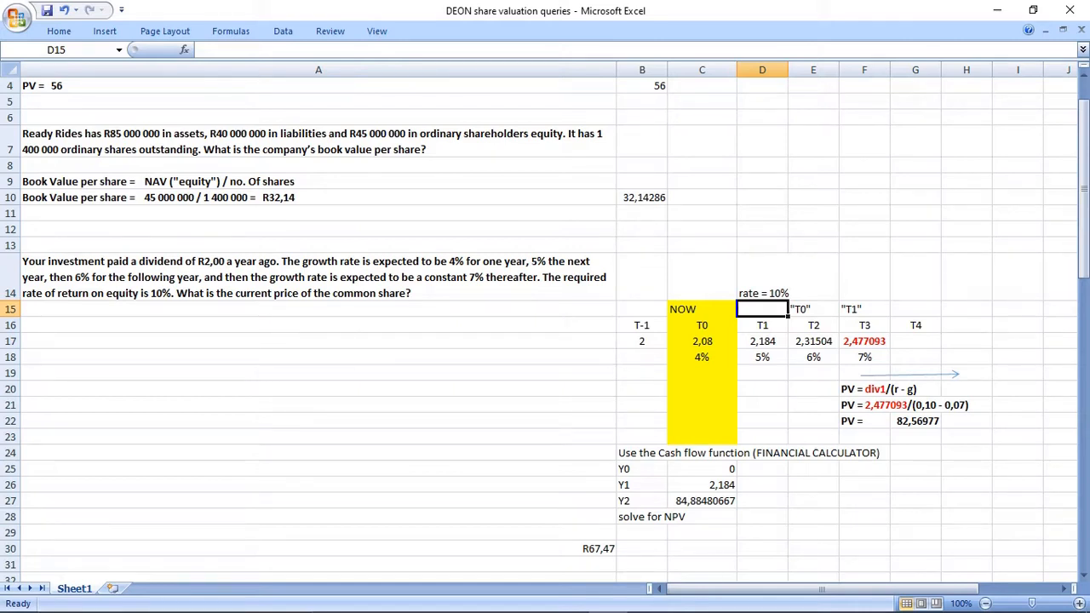
click(762, 276)
drag(642, 452, 703, 516)
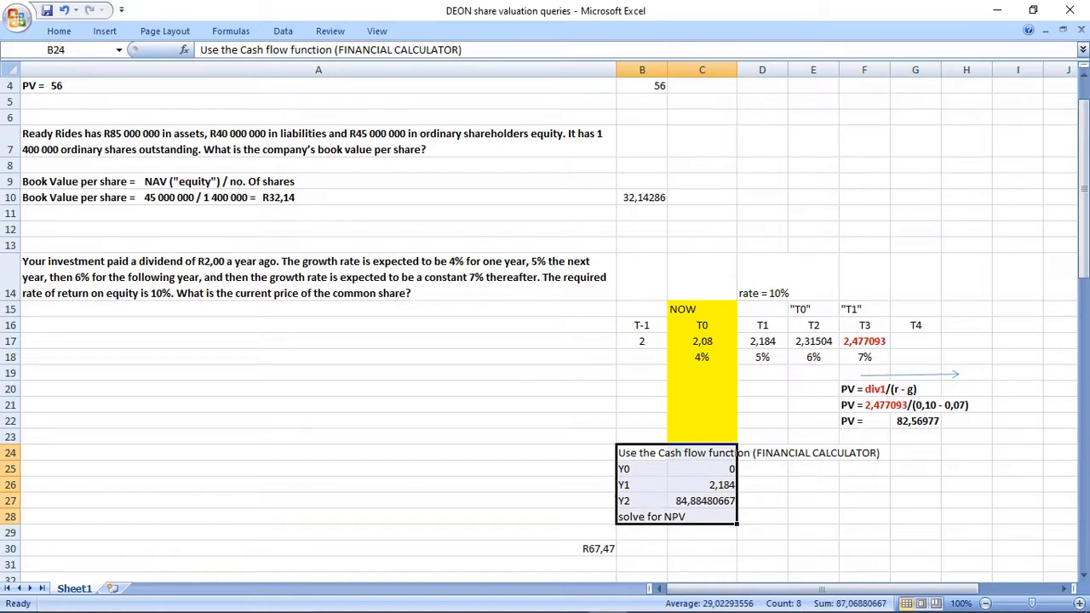
Extend the B28 text to read "solve for NPV = 72,13818733".
click(664, 517)
key(F2)
text(=)
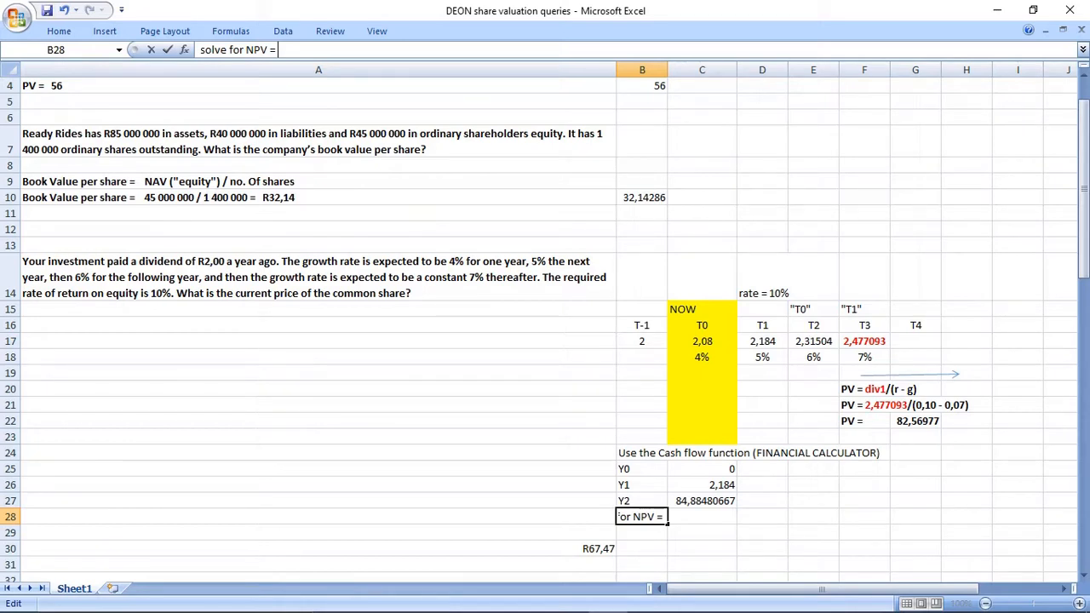
key(Tab)
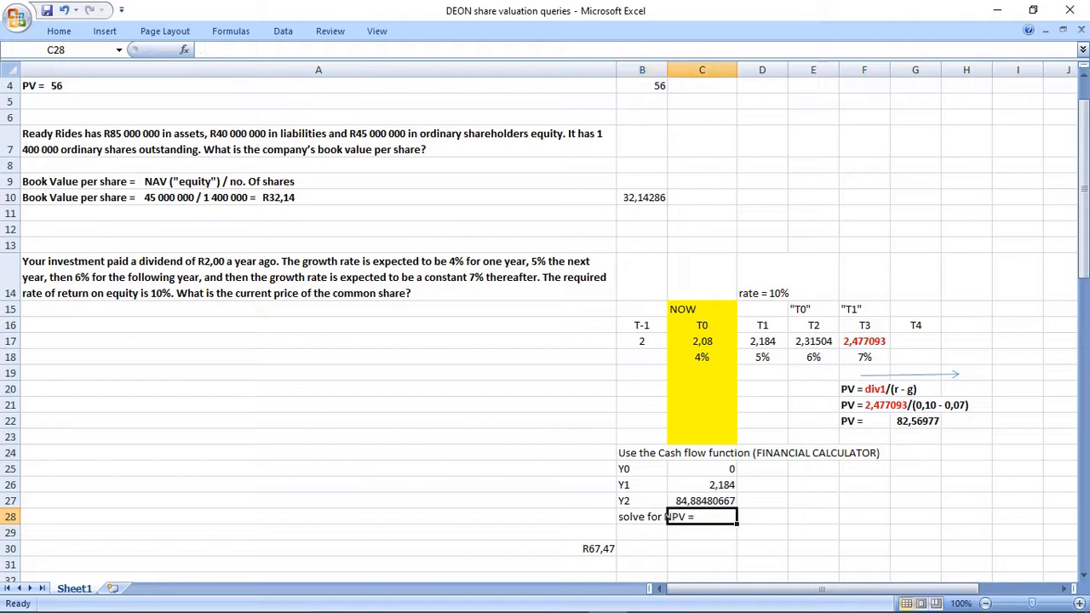
click(642, 517)
click(280, 49)
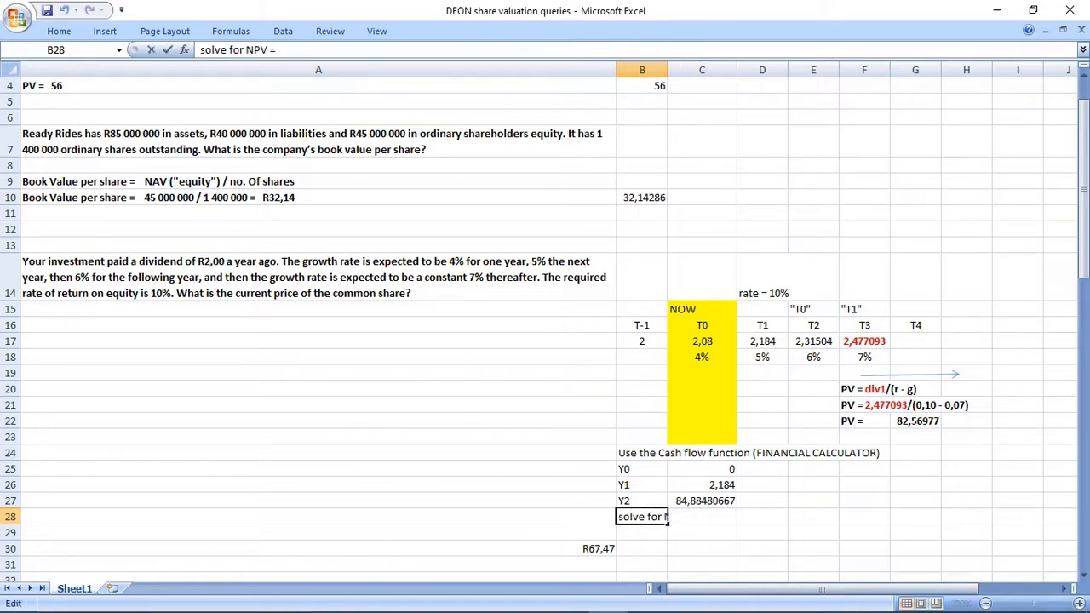
text(72,13818733)
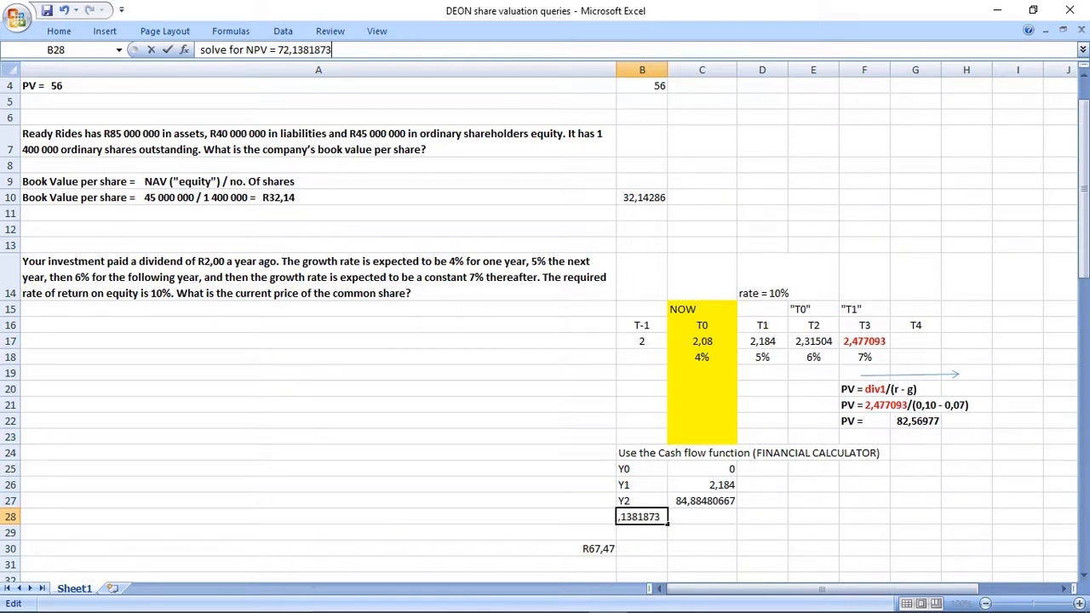
key(Return)
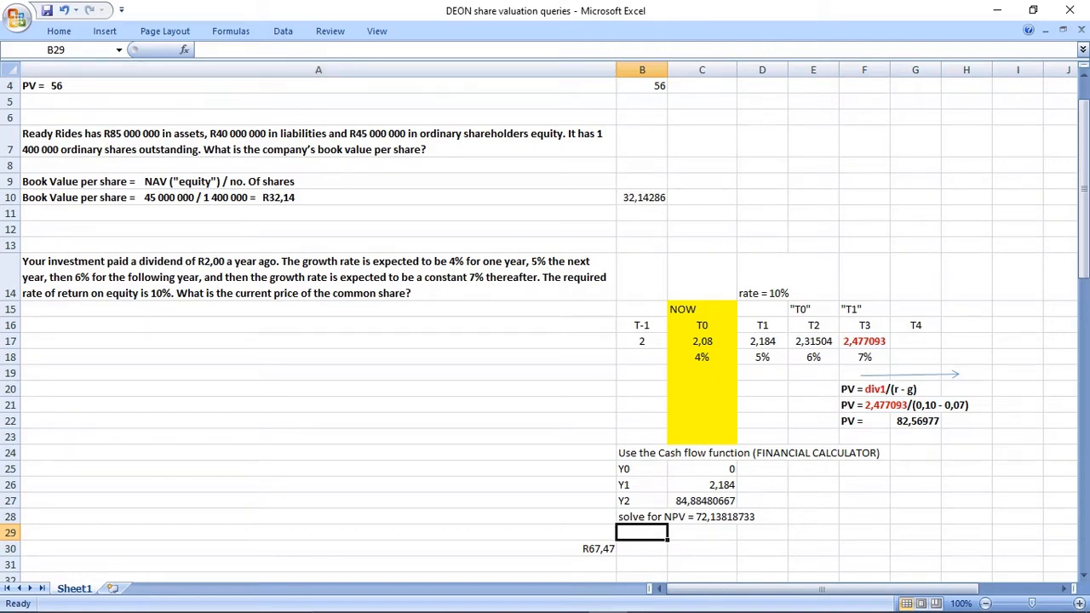
Make the words "R2,00 a year ago" in the A14 question red and underlined.
click(594, 549)
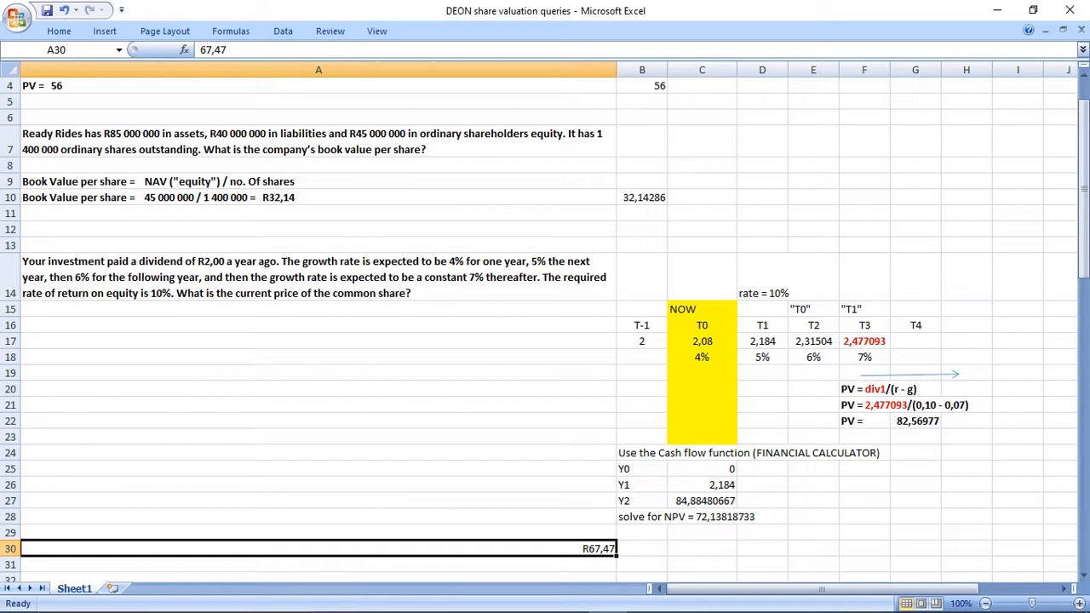
click(319, 277)
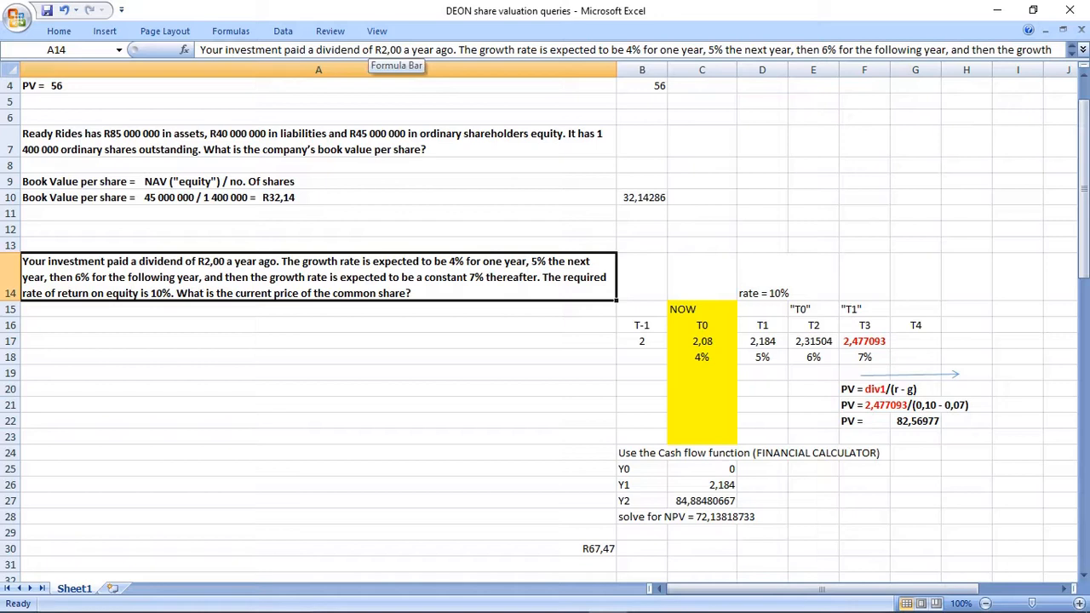
drag(375, 49, 454, 49)
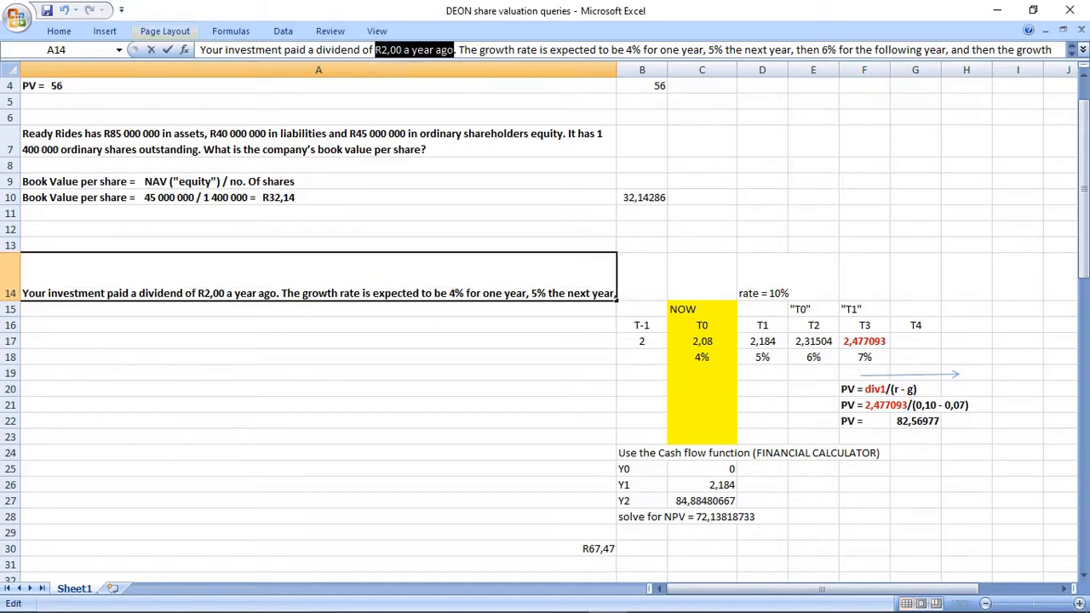
click(59, 32)
click(259, 82)
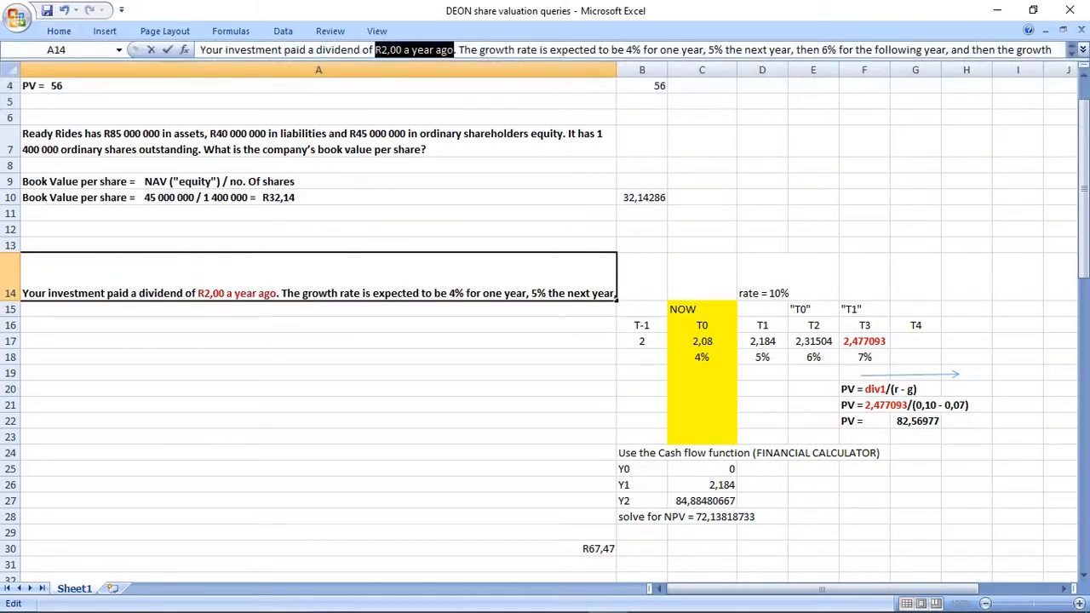
key(ctrl+u)
click(318, 405)
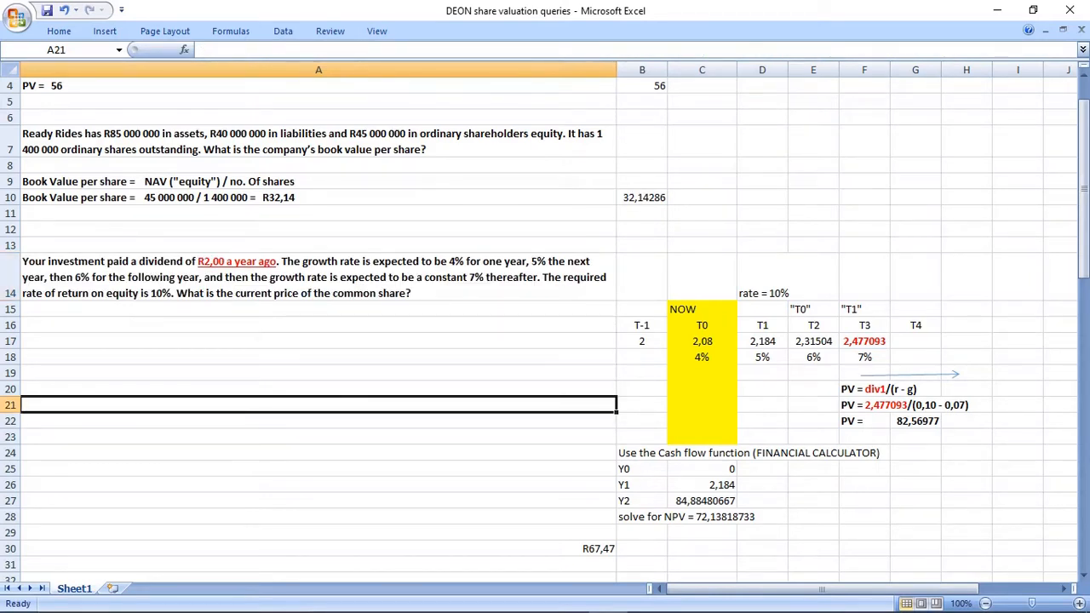
Review the dividends from T-1 to T3 in row 17 and the complete working in B14:H28.
click(642, 325)
drag(642, 325, 642, 341)
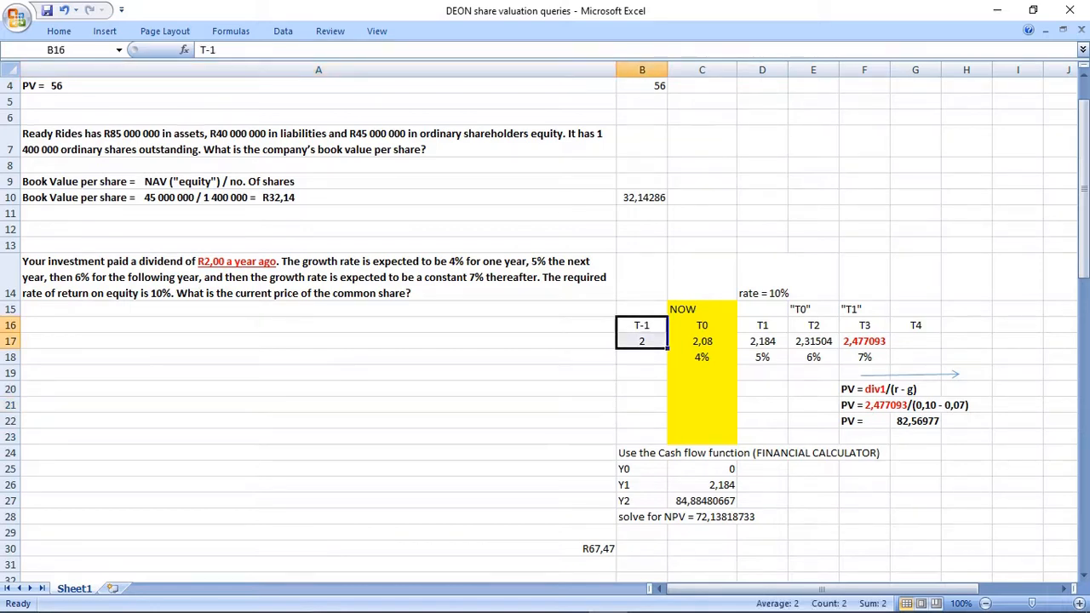
click(642, 341)
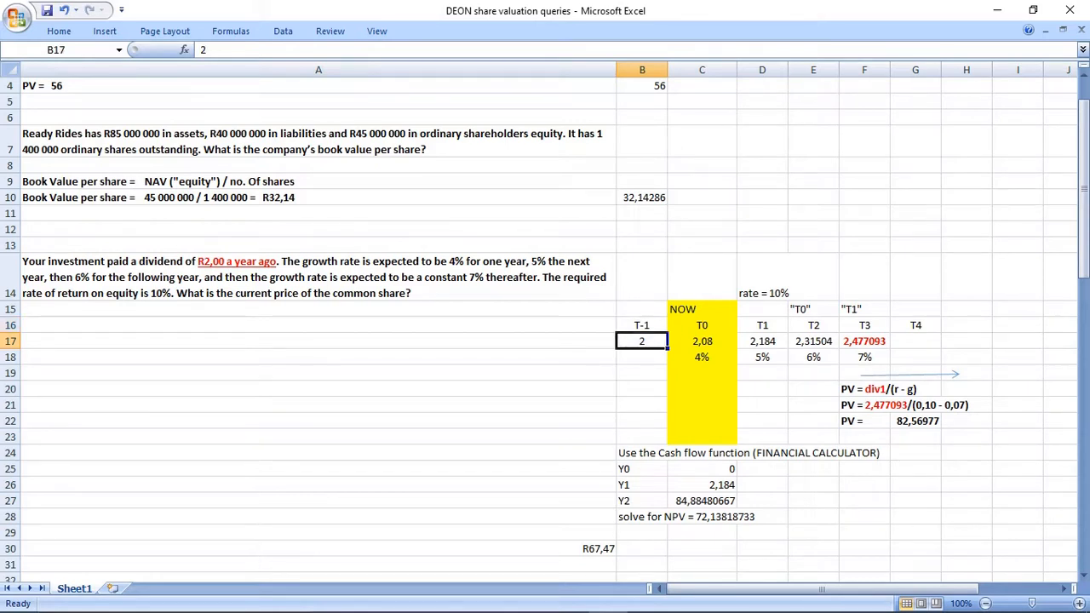
click(703, 342)
click(762, 341)
click(813, 342)
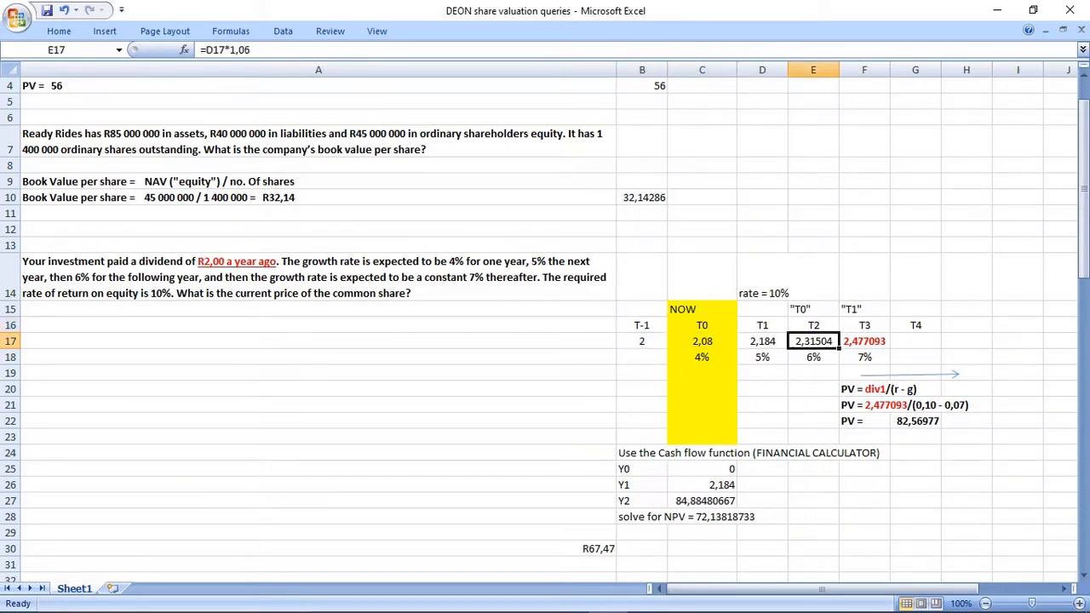
click(864, 341)
drag(634, 276, 992, 523)
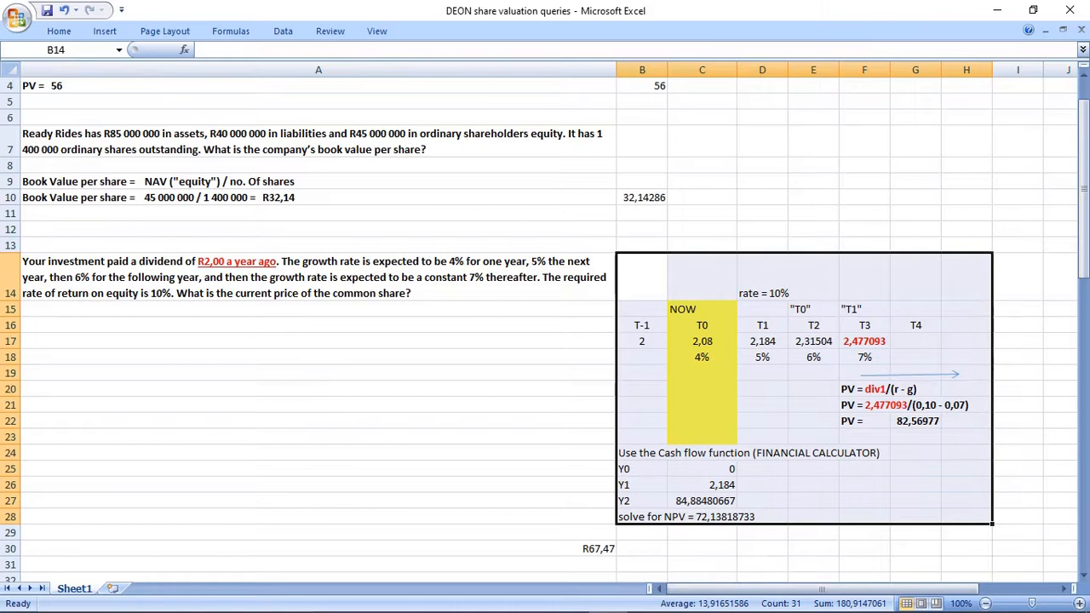
Insert three blank rows at row 31, above the Pat (Pty) Ltd question.
scroll(545, 323, down, 2)
drag(10, 453, 10, 485)
right_click(10, 485)
click(53, 363)
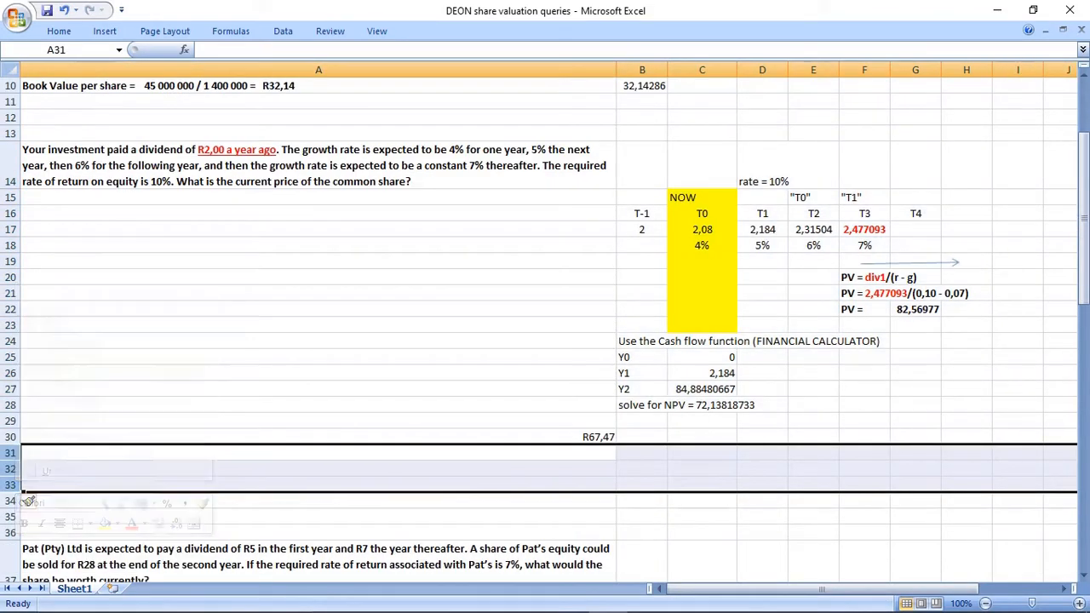
Insert ten more blank rows at row 31, above the Pat (Pty) Ltd question, five at a time.
click(11, 452)
drag(28, 500, 28, 516)
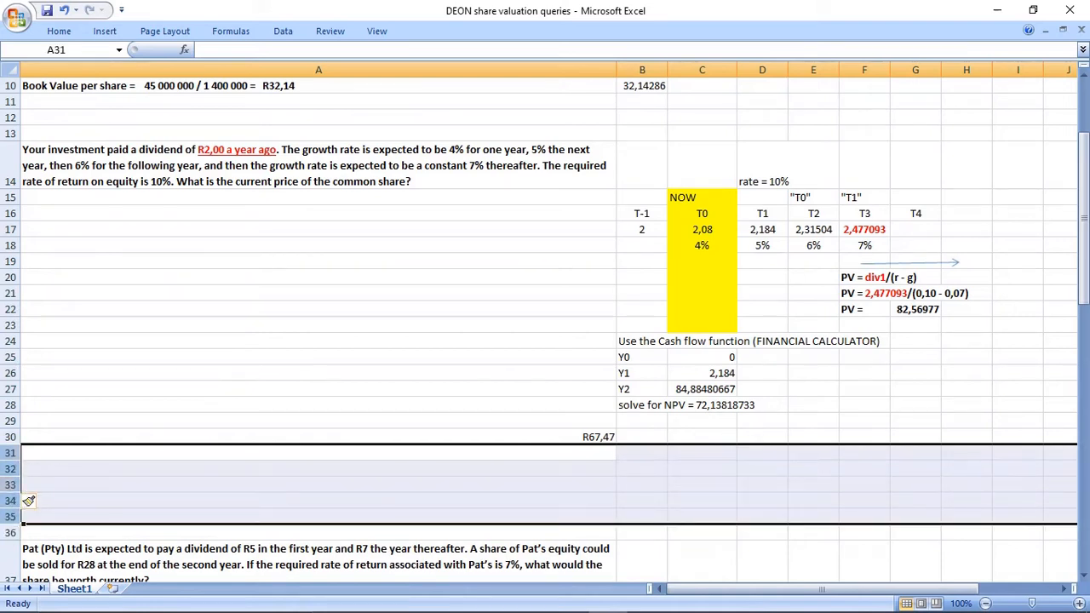
right_click(29, 500)
click(53, 367)
scroll(28, 485, down, 1)
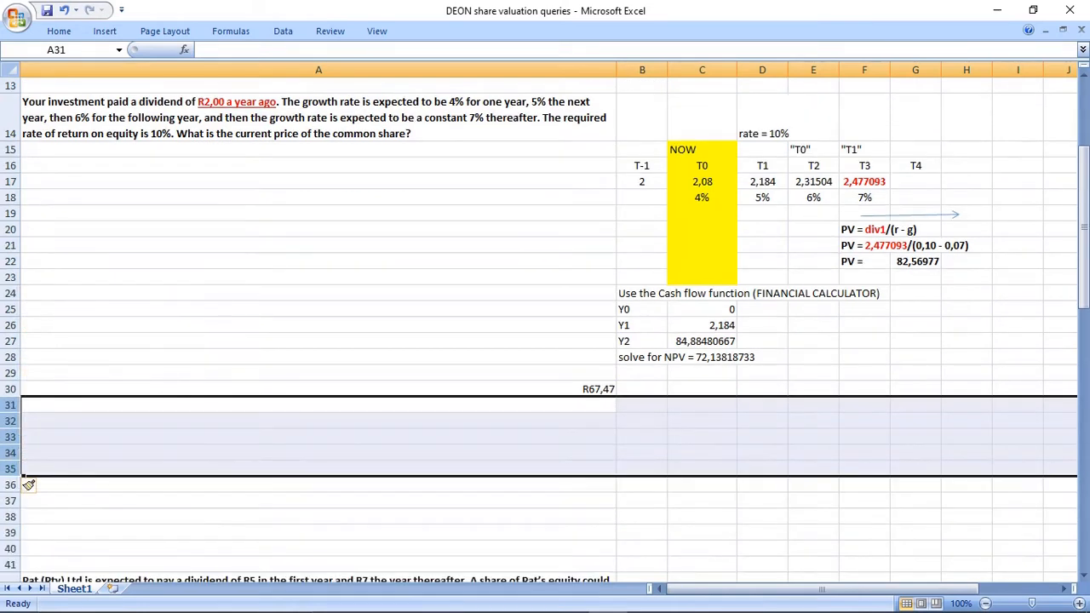
right_click(28, 485)
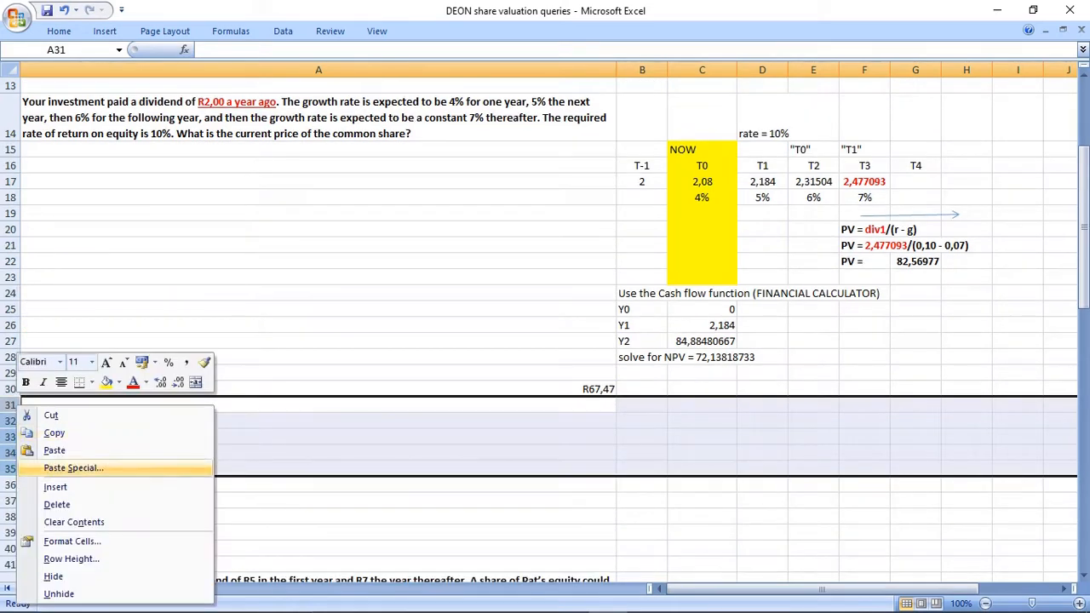
click(28, 485)
Copy the complete working in B14:H28 to the blank area starting at B30.
drag(642, 117, 967, 357)
key(ctrl+c)
click(642, 389)
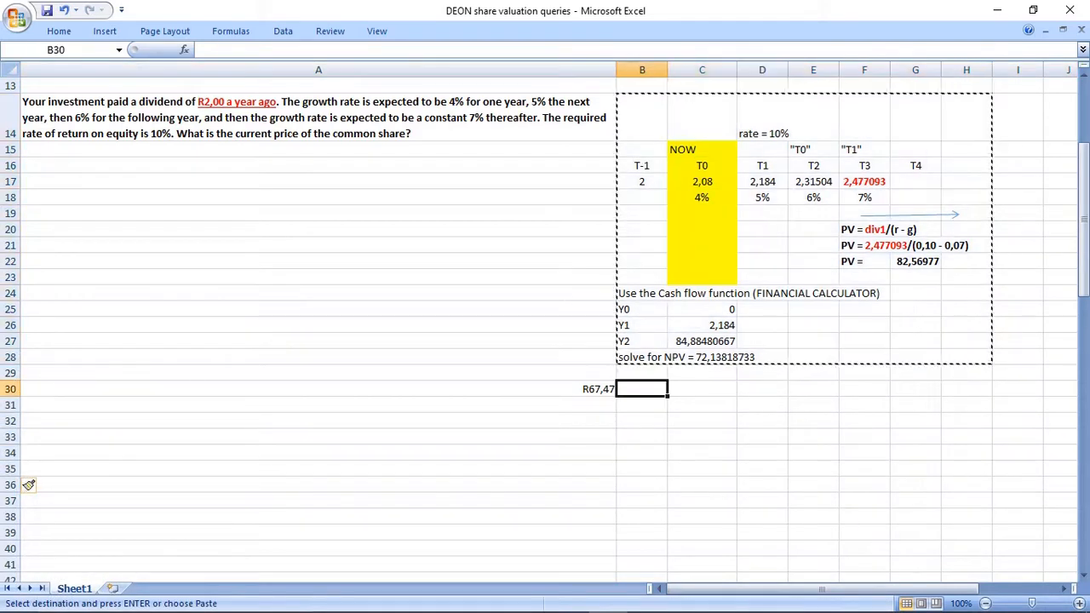
key(ctrl+v)
scroll(642, 389, down, 3)
click(813, 470)
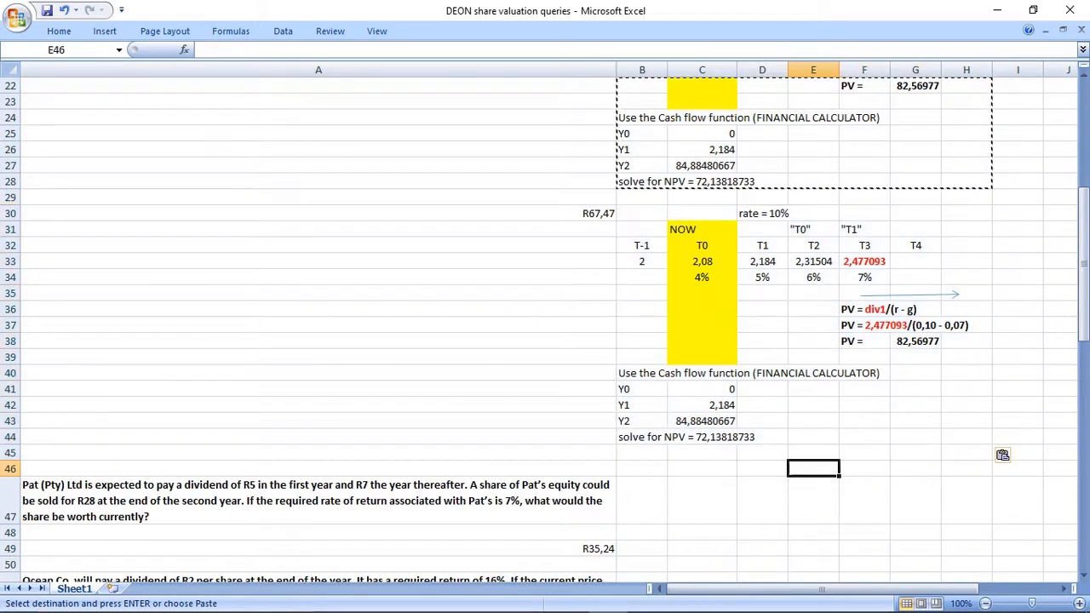
Shift the copied dividends in row 33 one column along so they run from C33 to G33, and clear B33.
scroll(813, 469, up, 1)
drag(642, 309, 915, 309)
drag(642, 309, 916, 309)
key(ctrl+c)
click(701, 309)
key(ctrl+v)
click(642, 309)
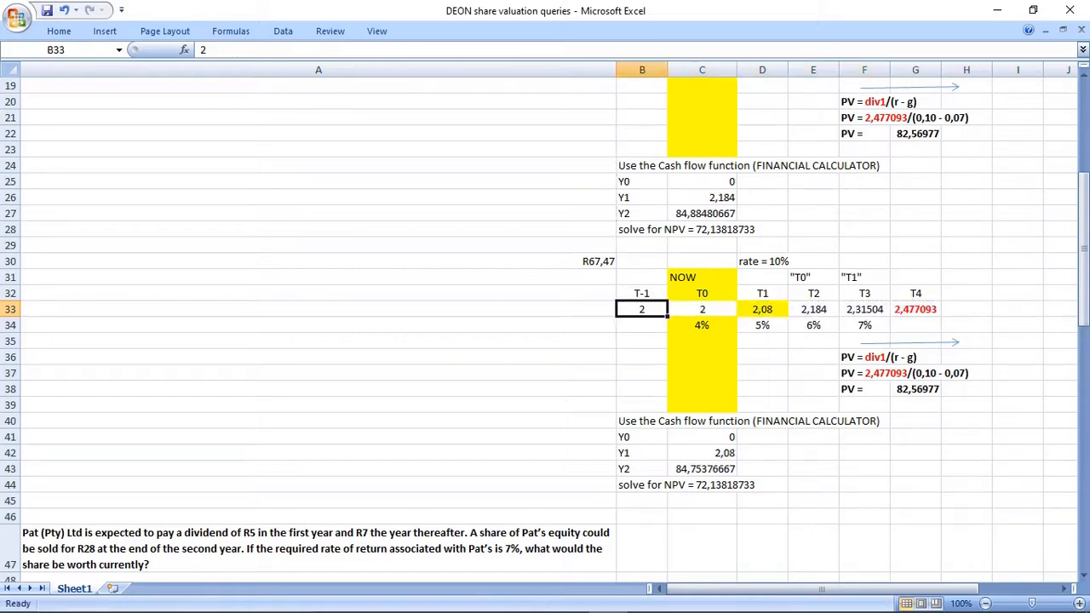
key(Delete)
Fill the T0 dividend cell C33 with yellow to match the NOW column.
click(701, 309)
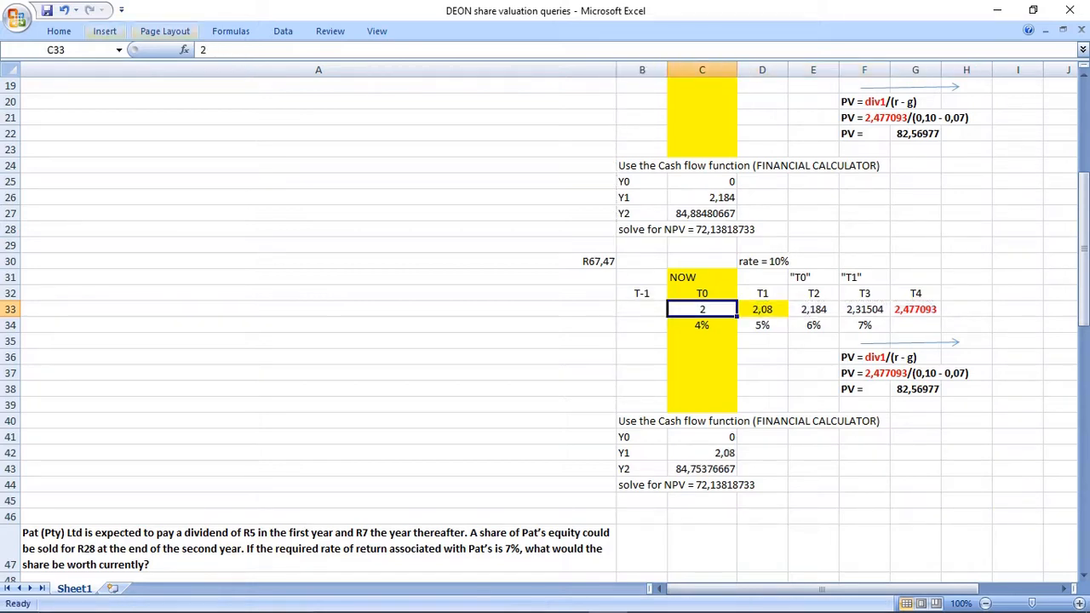
click(58, 31)
click(247, 81)
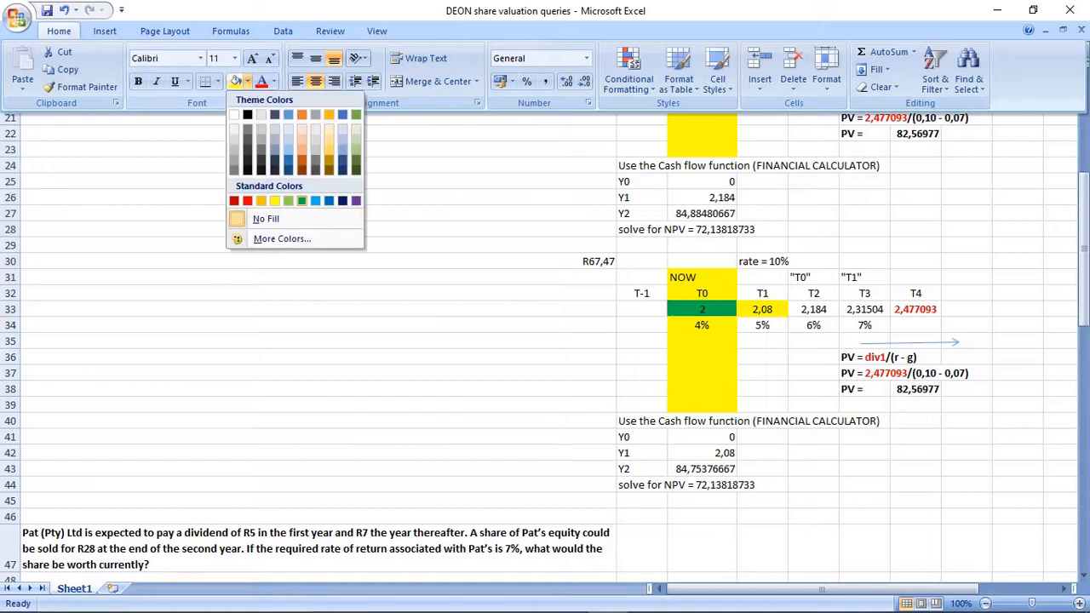
click(257, 219)
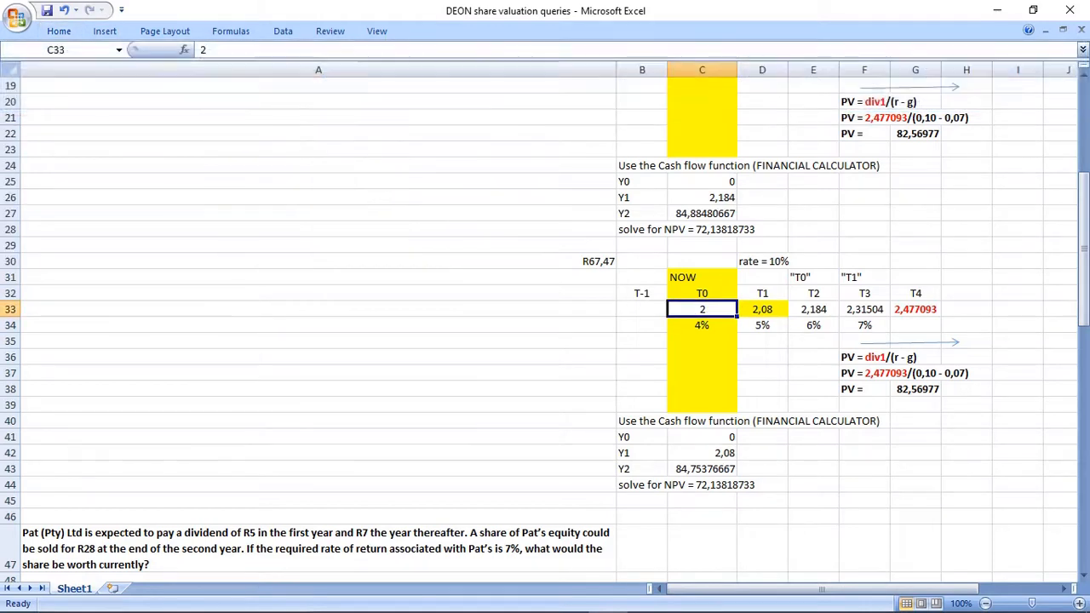
click(59, 31)
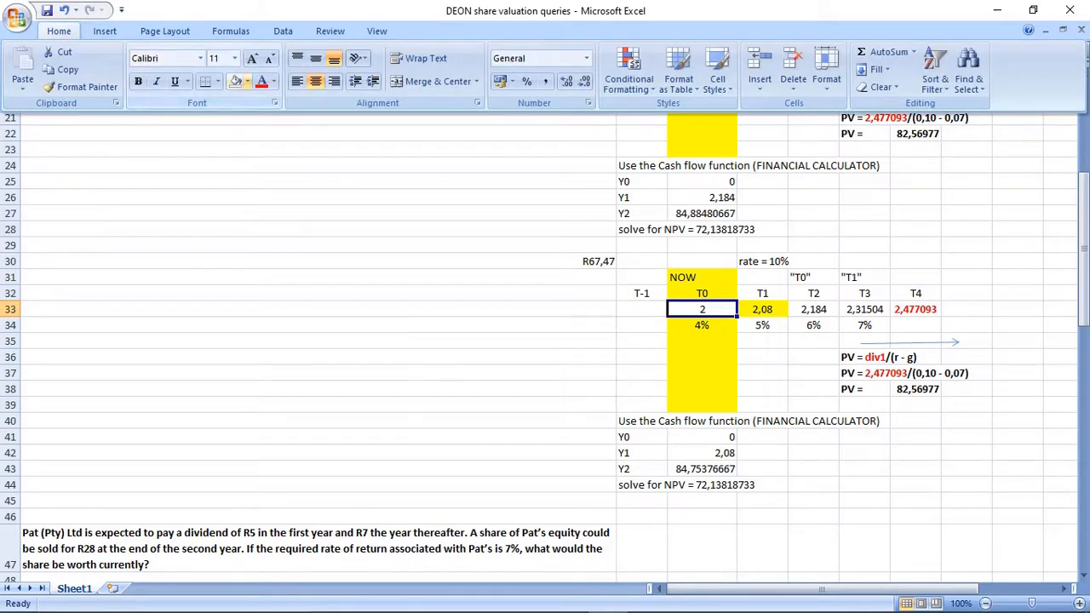
click(247, 81)
click(275, 201)
Remove the yellow fill from the T1 dividend cell D33, setting it to No Fill.
click(762, 309)
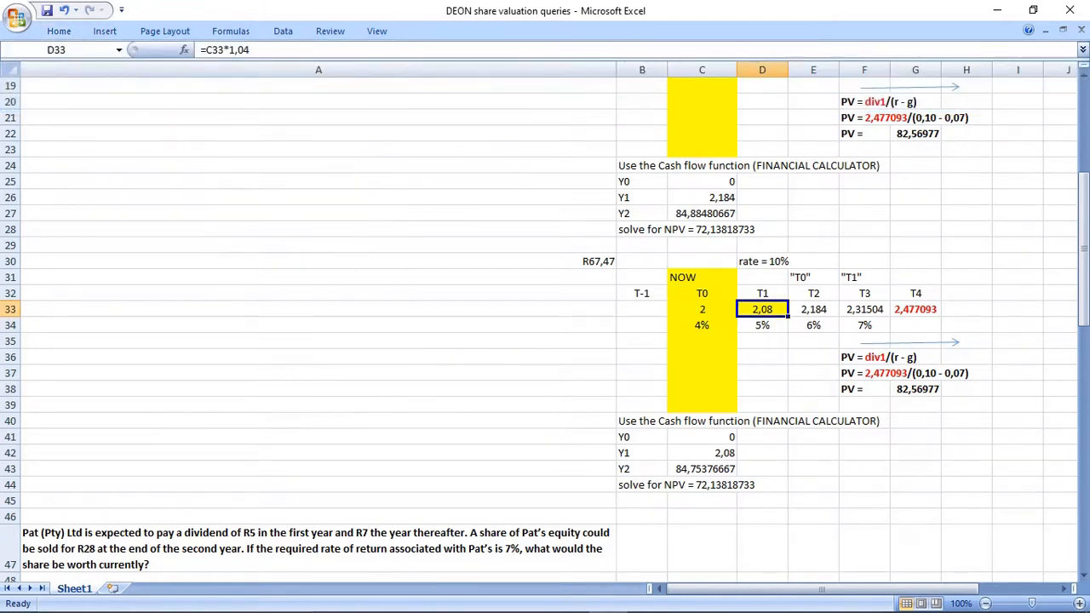
click(58, 31)
click(247, 81)
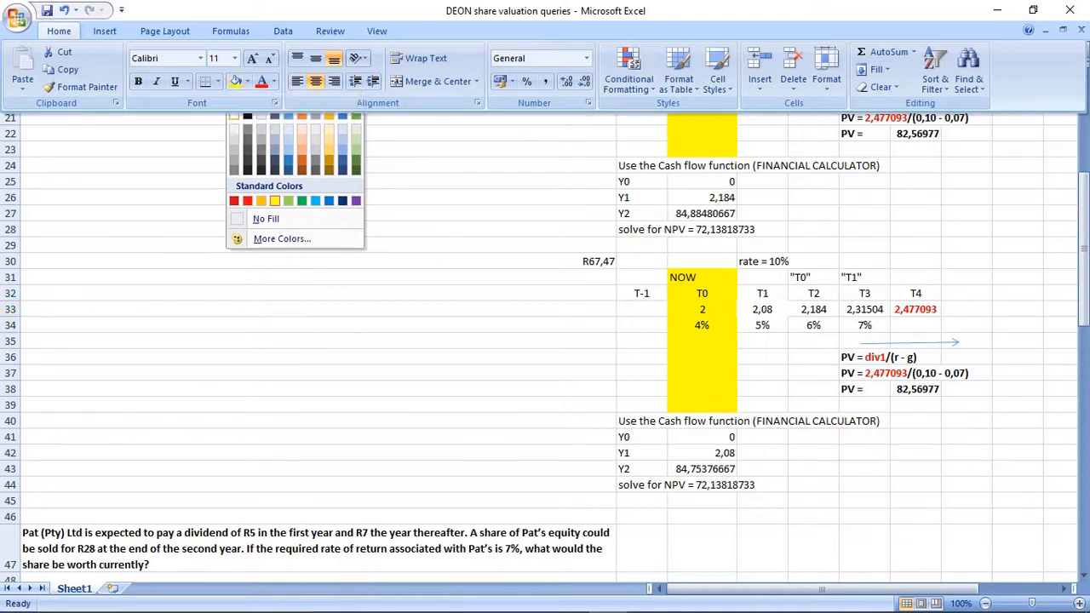
click(234, 114)
click(58, 30)
click(247, 81)
click(265, 220)
click(813, 373)
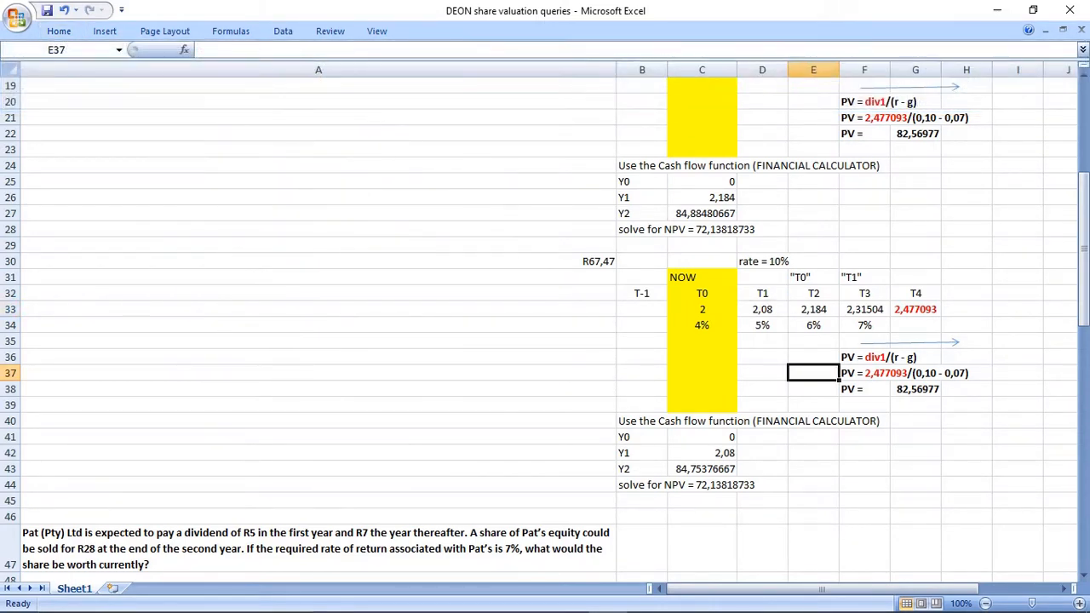
Shift the growth rates 4% to 7% in row 34 one column along to D34:G34, clearing C34 and the fill in D34.
drag(701, 325, 864, 325)
key(ctrl+c)
key(Right)
key(Return)
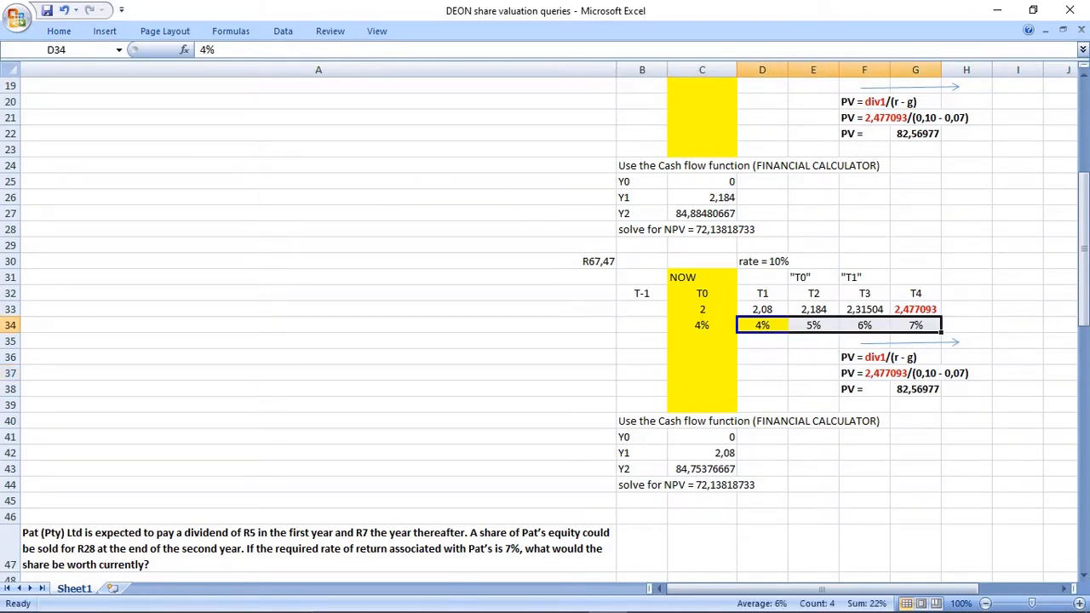
key(Left)
key(Delete)
key(Right)
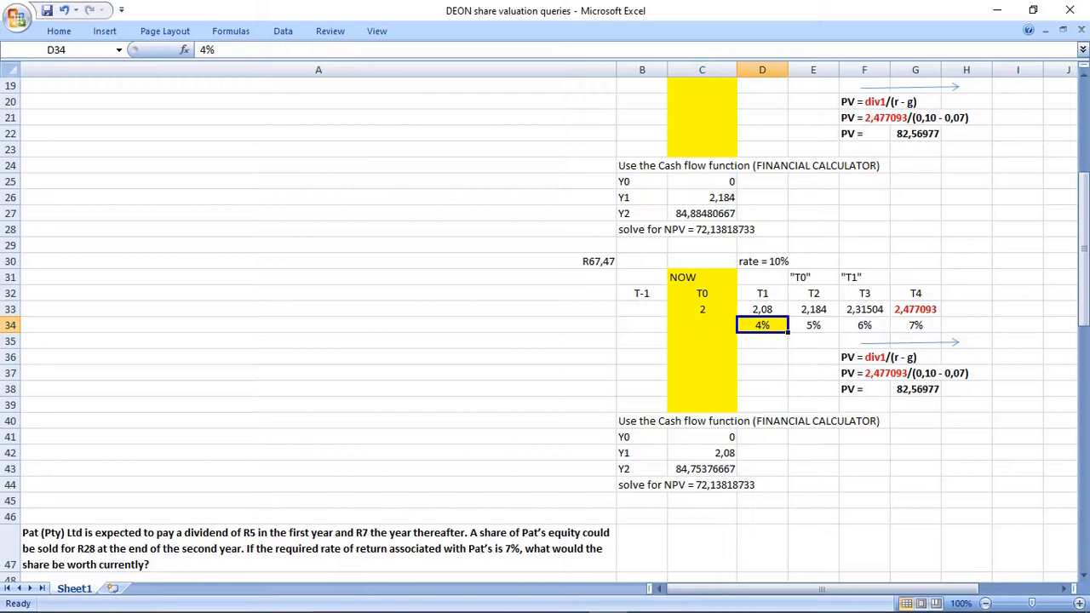
click(58, 31)
click(235, 82)
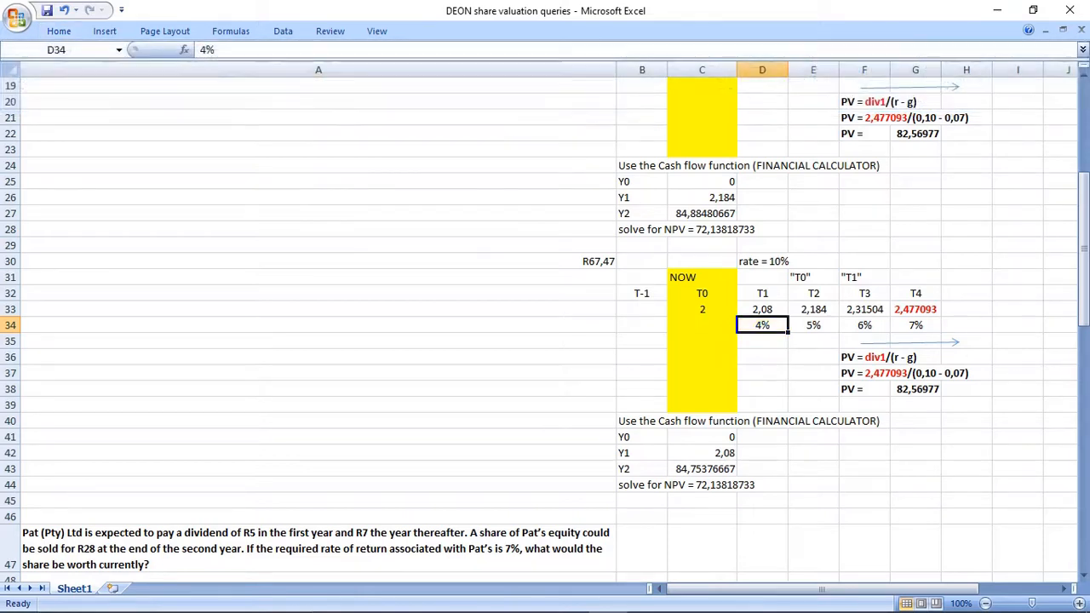
click(813, 373)
Move the PV working from F36:H38 to G36:I38 and shift the arrow above it so it starts under T4.
drag(642, 260, 979, 390)
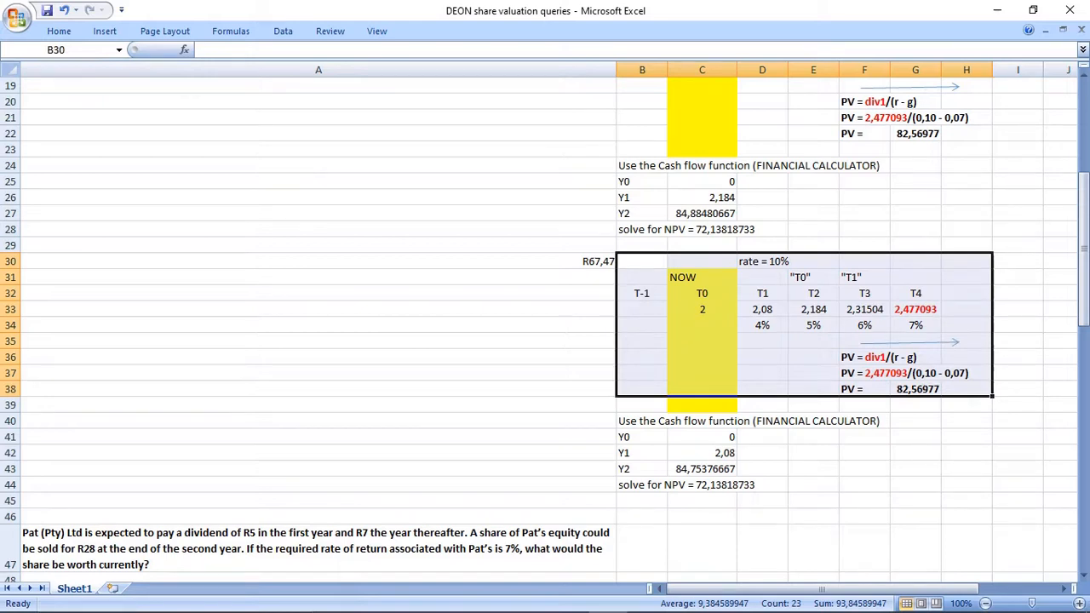
drag(851, 357, 966, 389)
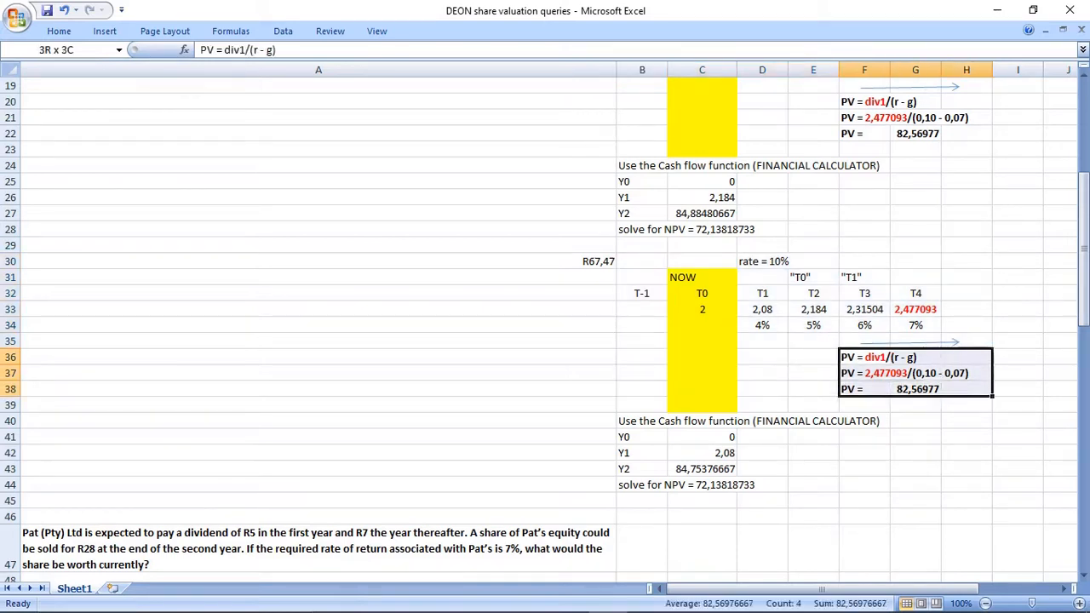
key(ctrl+c)
click(916, 357)
key(ctrl+v)
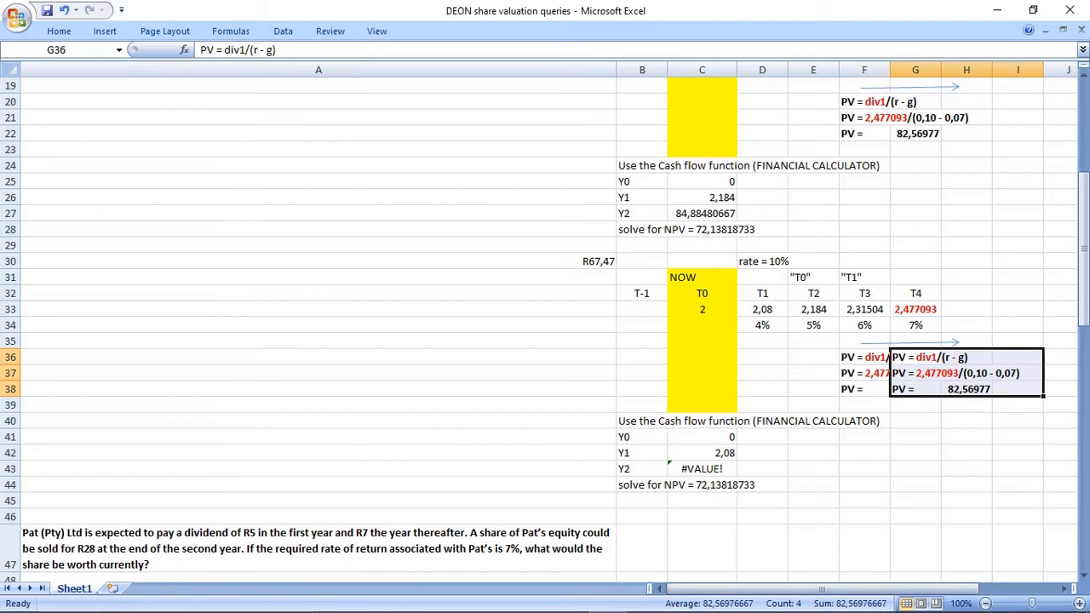
drag(864, 357, 864, 389)
key(Delete)
click(966, 436)
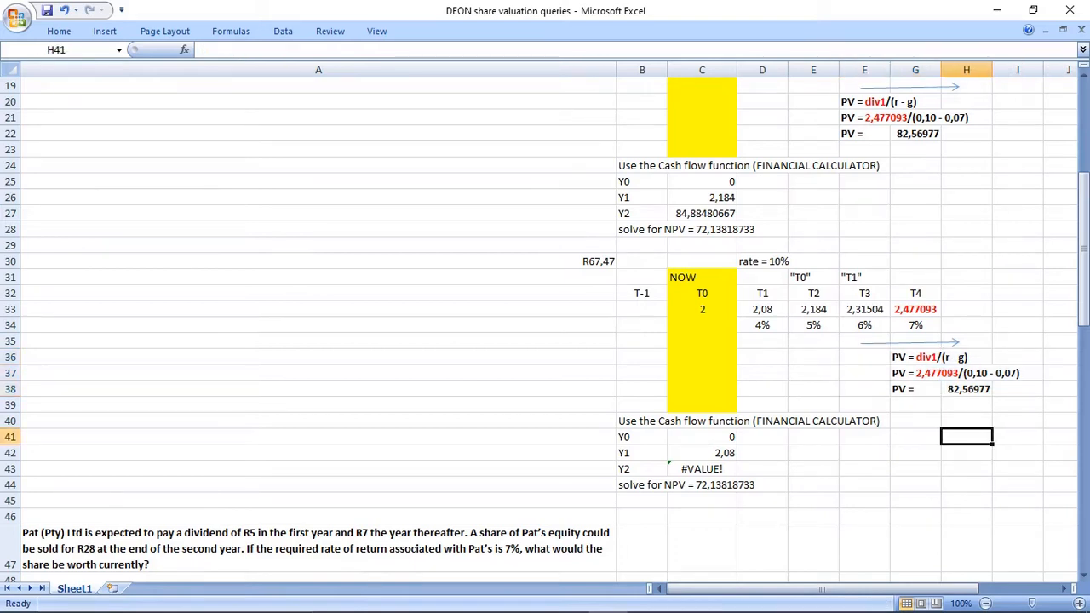
drag(911, 343, 959, 338)
click(966, 469)
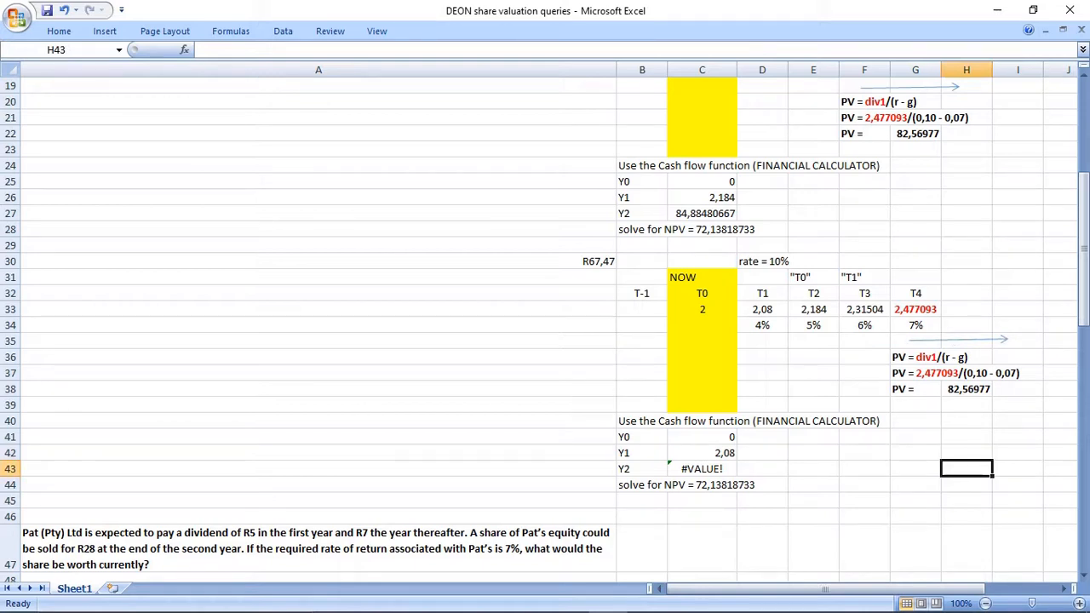
Review the NOW column, the row 33 dividends, the row 34 growth rates and the PV working under T4.
drag(702, 277, 703, 374)
click(702, 309)
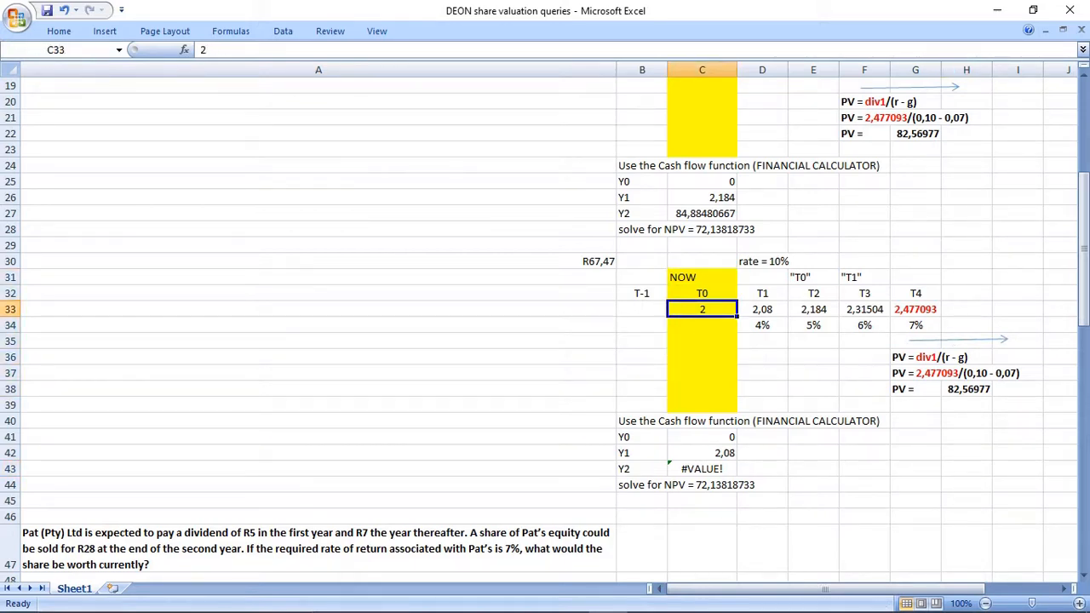
key(Right)
key(Right)
key(Right)
key(Right)
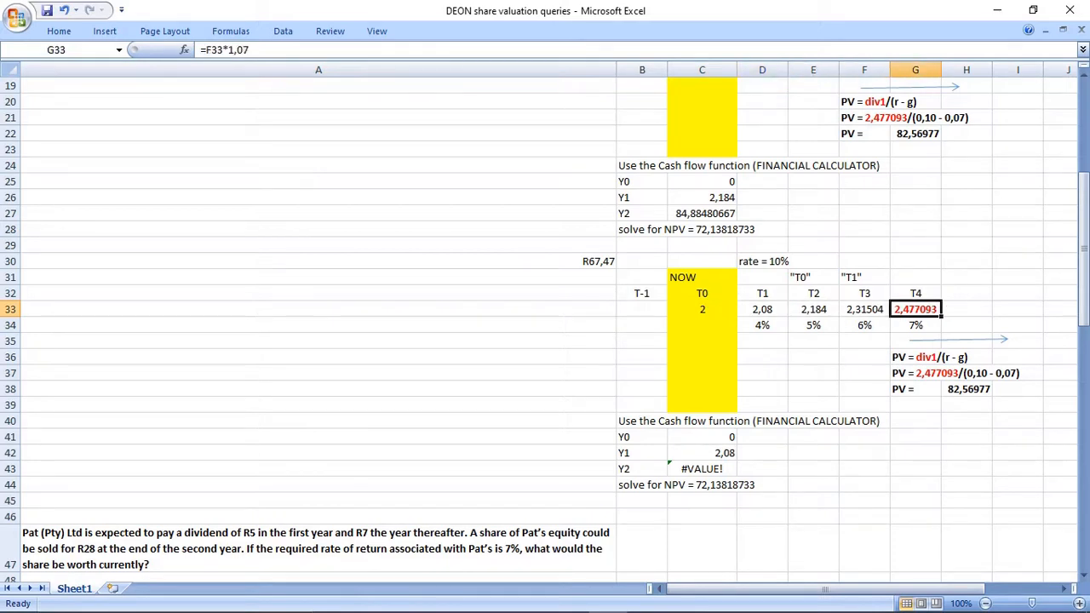
drag(762, 326, 915, 340)
click(762, 325)
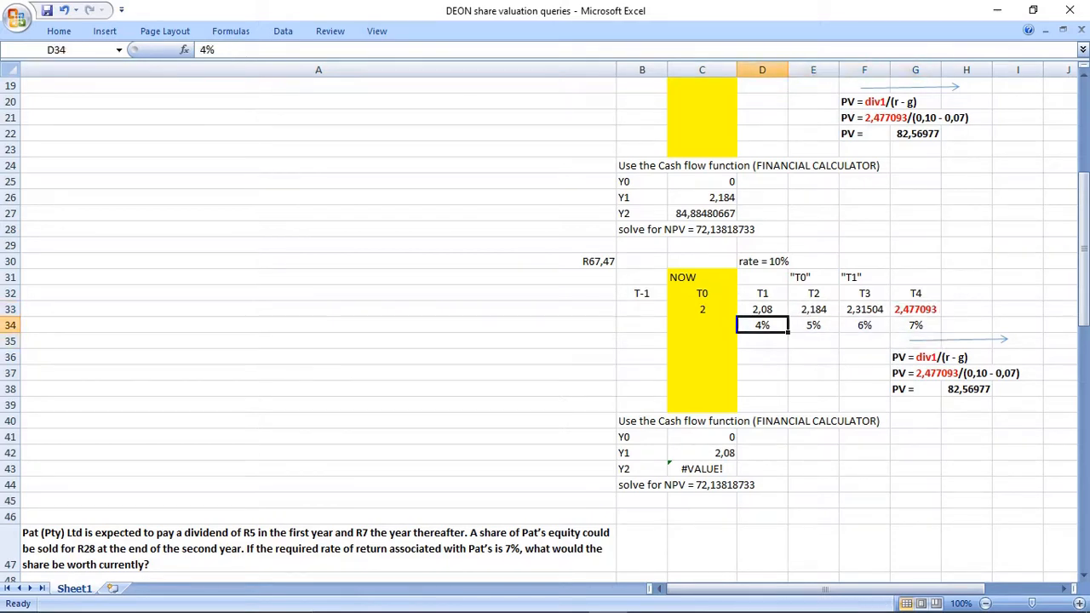
key(Right)
key(Right)
key(Right)
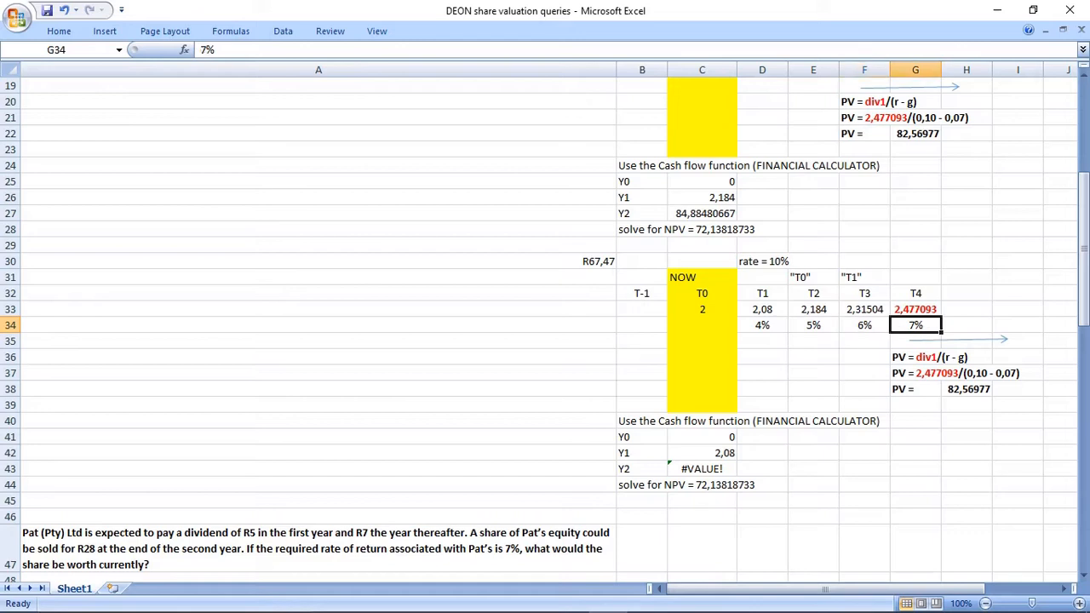
drag(916, 293, 967, 389)
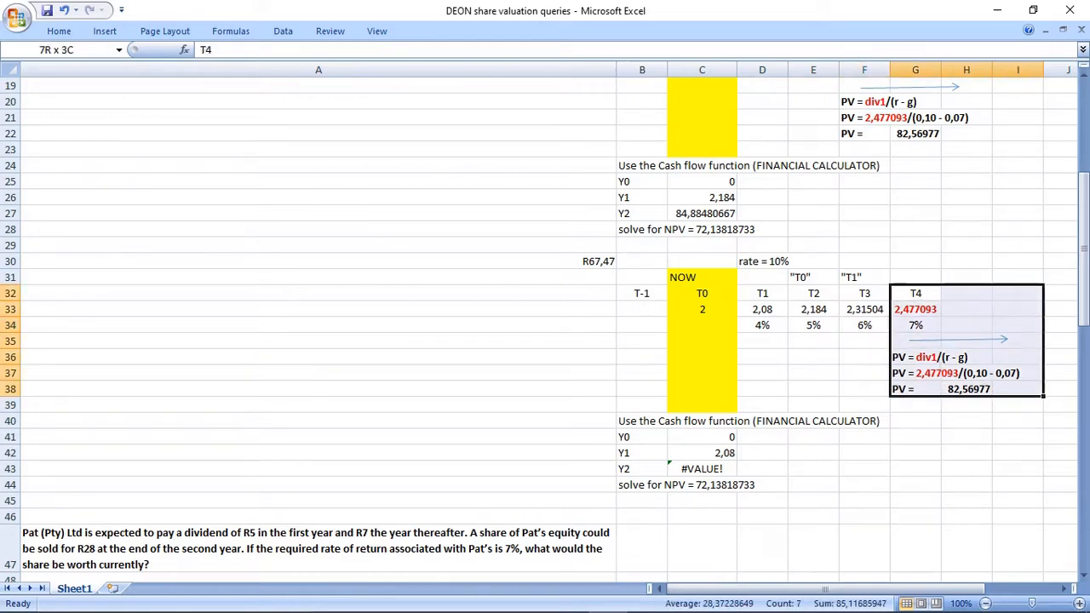
click(966, 389)
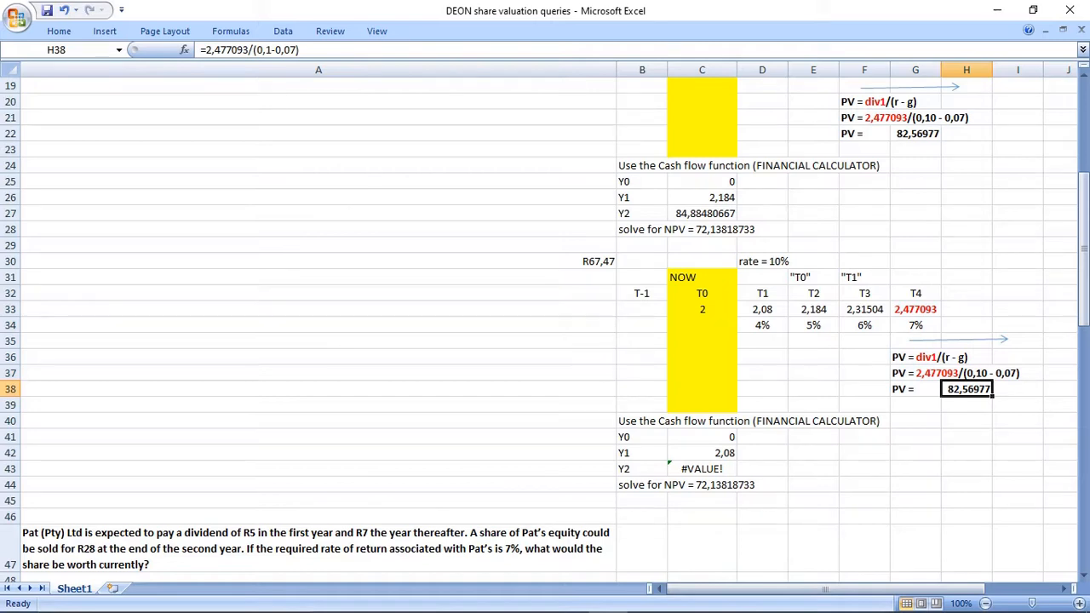
Insert a blank row at row 44, above the "solve for NPV" line, and enter the label "Y3" in B44.
right_click(10, 484)
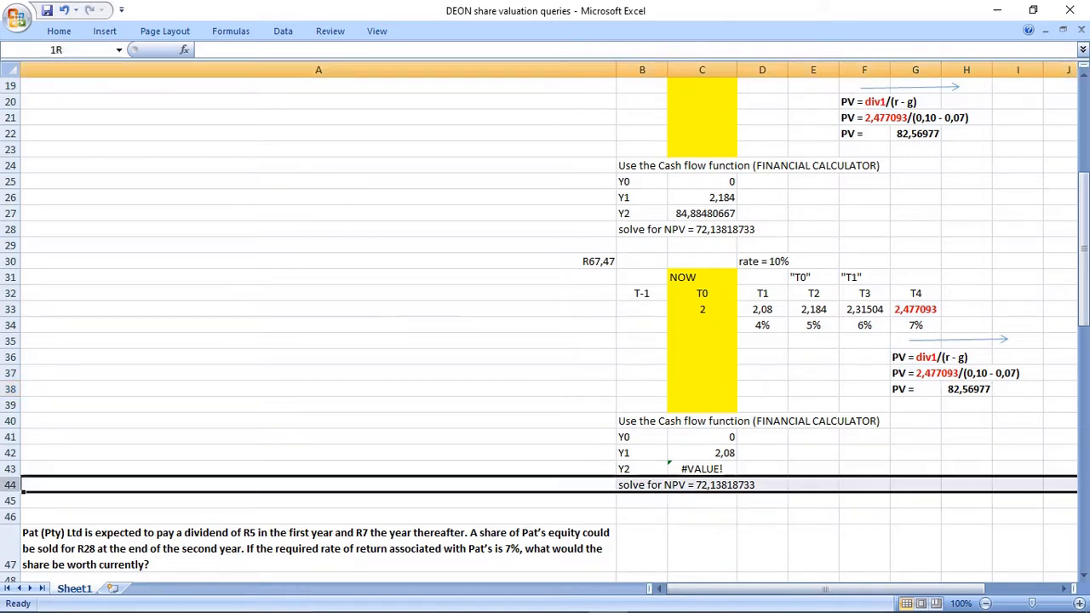
click(49, 368)
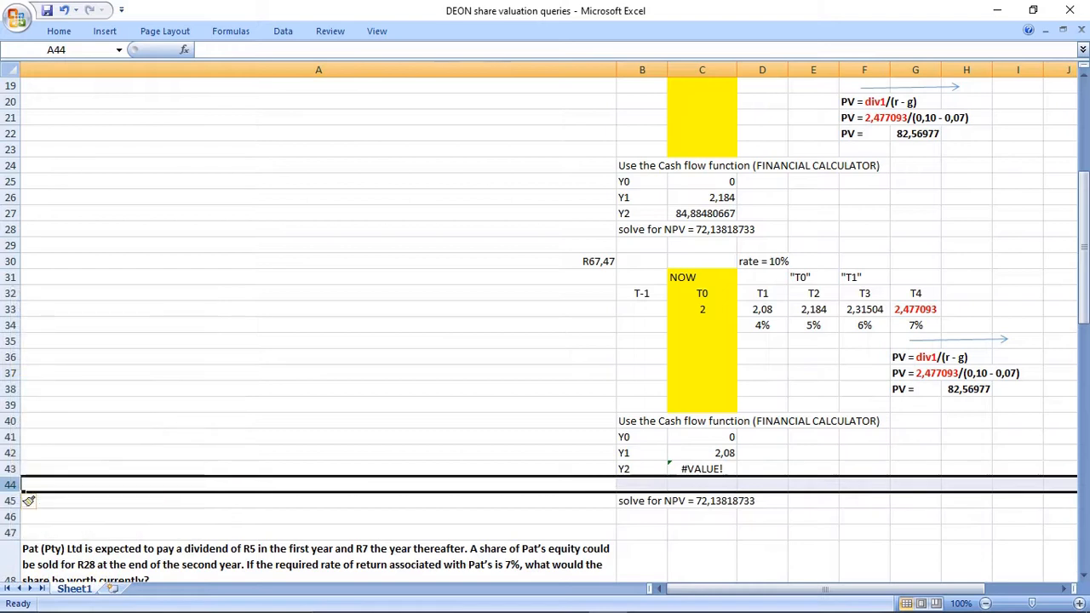
click(642, 484)
text(Y3)
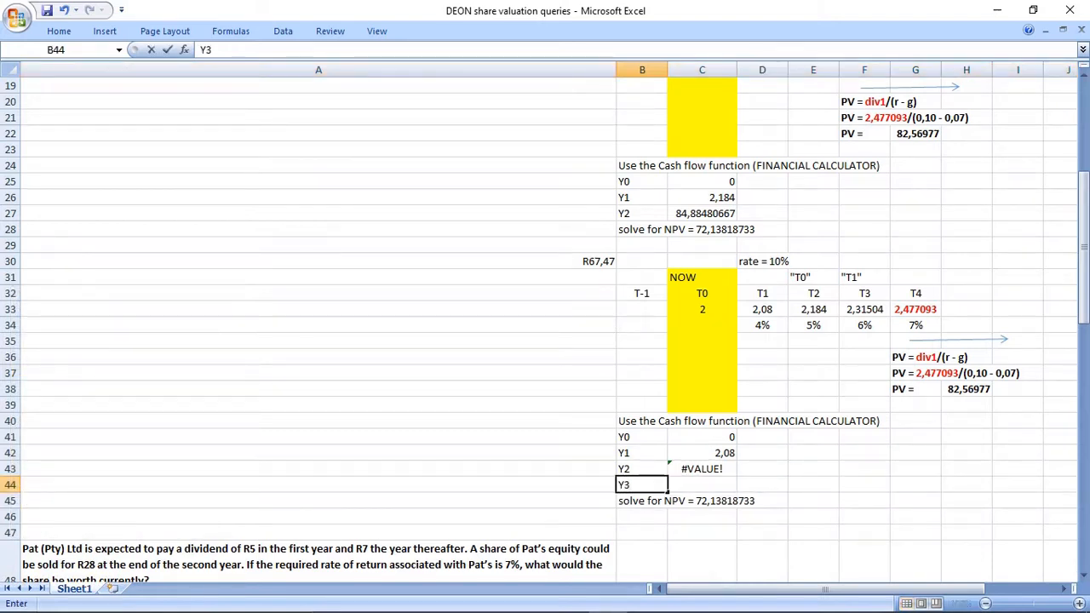
key(Return)
click(670, 469)
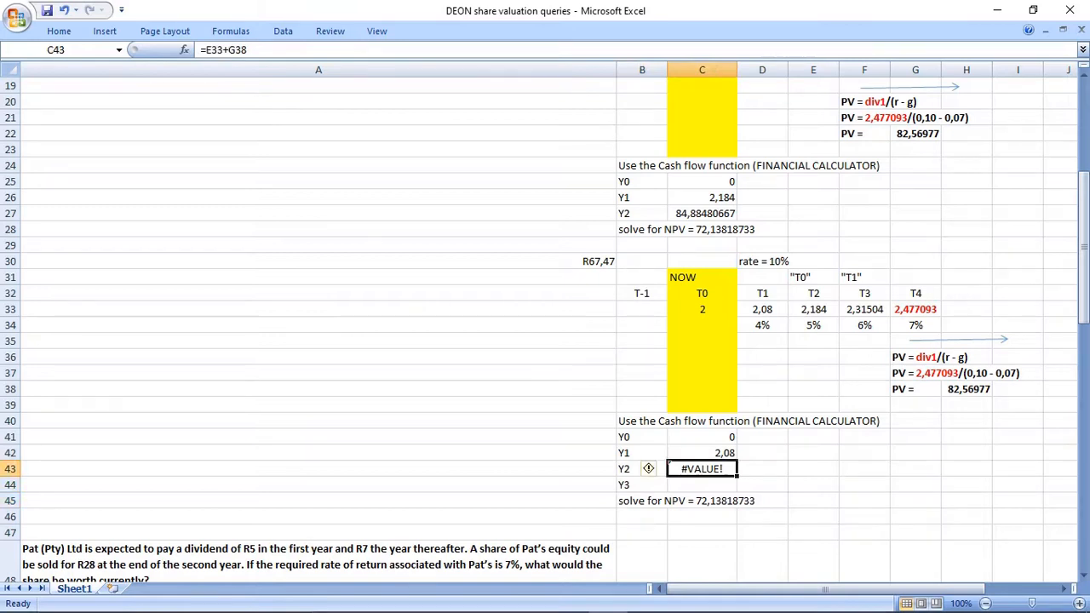
drag(762, 292, 762, 326)
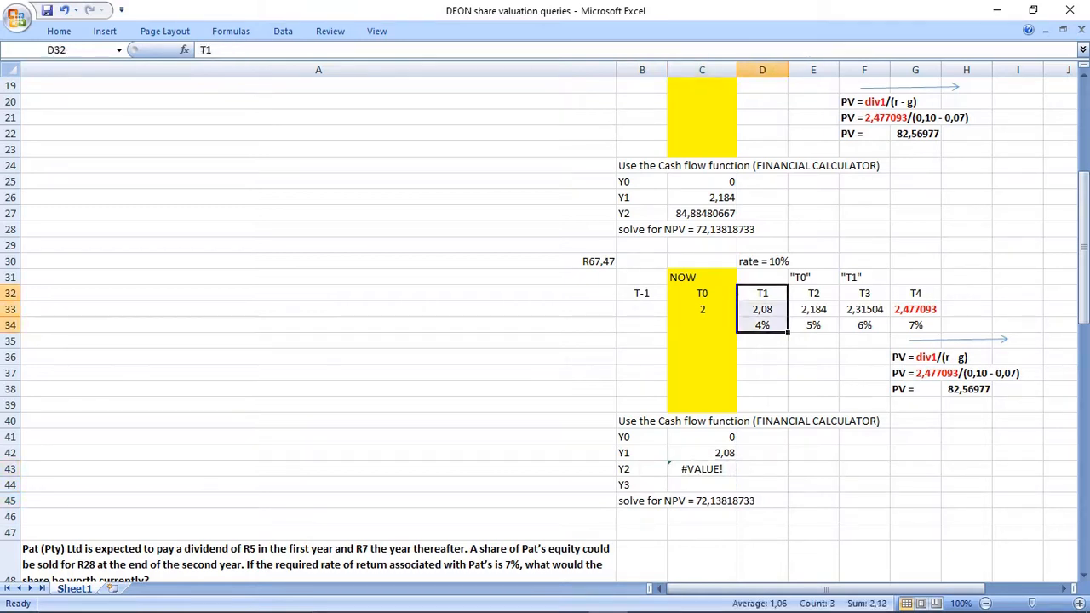
text(=)
click(702, 469)
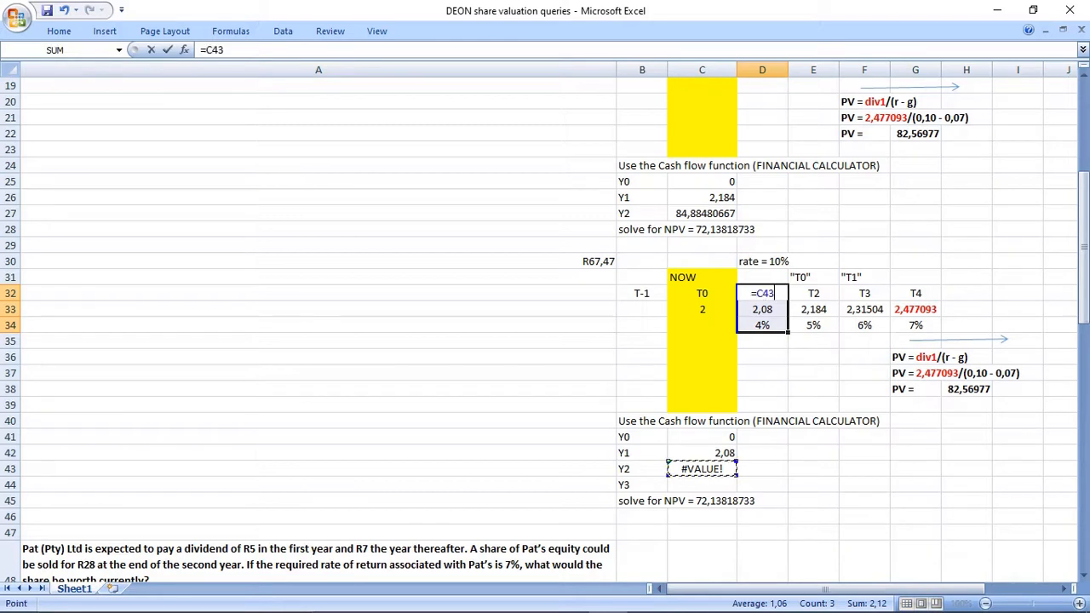
key(Return)
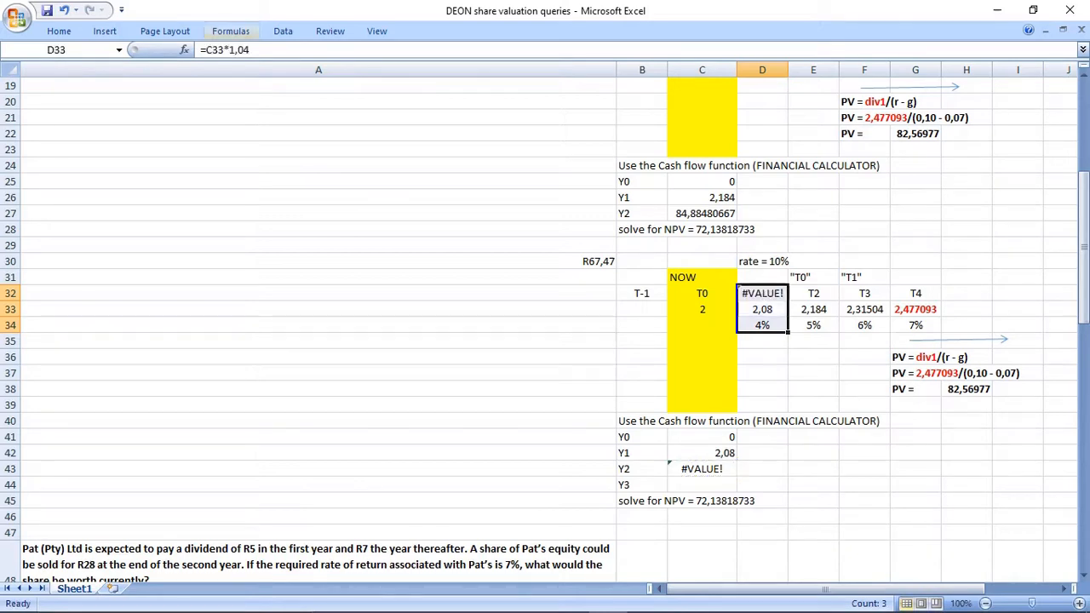
click(63, 10)
Link the Y2 cash flow in C43 to the T2 dividend in E33.
click(701, 470)
text(=)
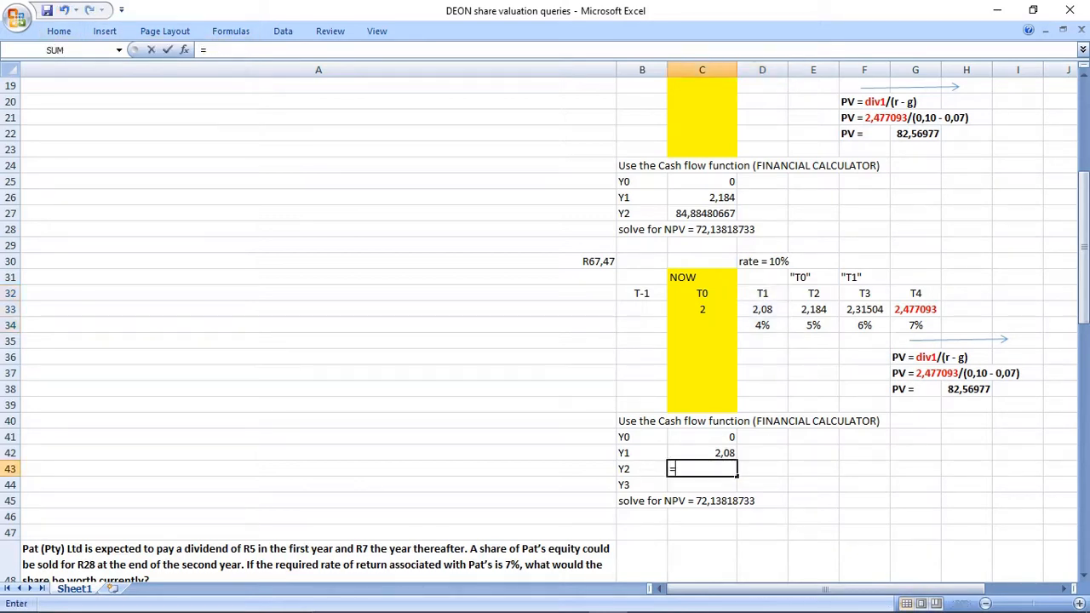
click(813, 309)
key(Return)
Enter the Y3 cash flow in C44 as the T3 dividend plus the calculated PV, using =F33+H38.
drag(864, 293, 865, 389)
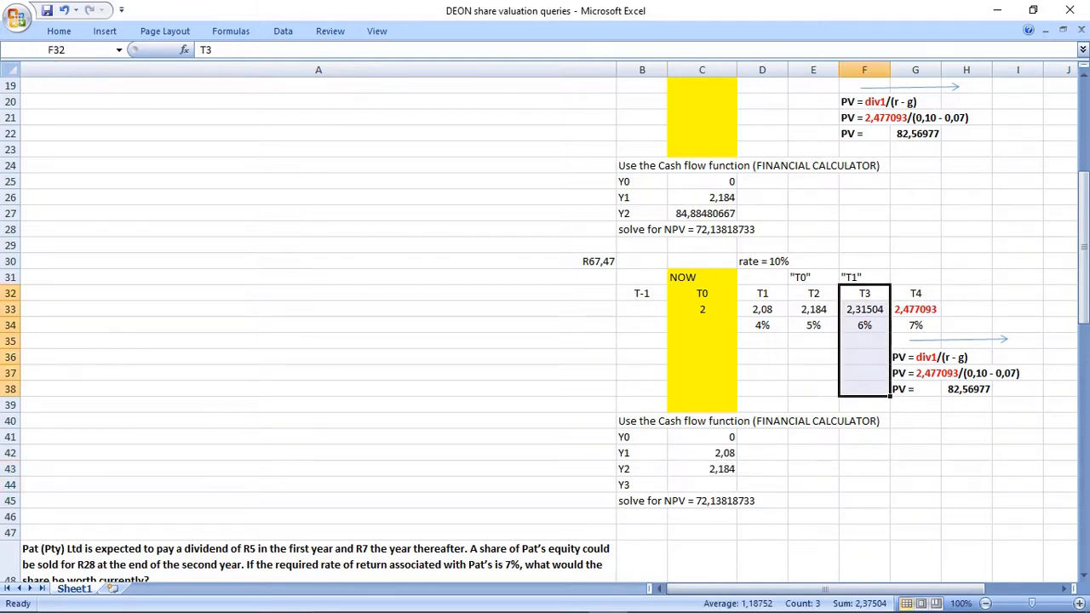
click(701, 484)
text(=)
click(864, 309)
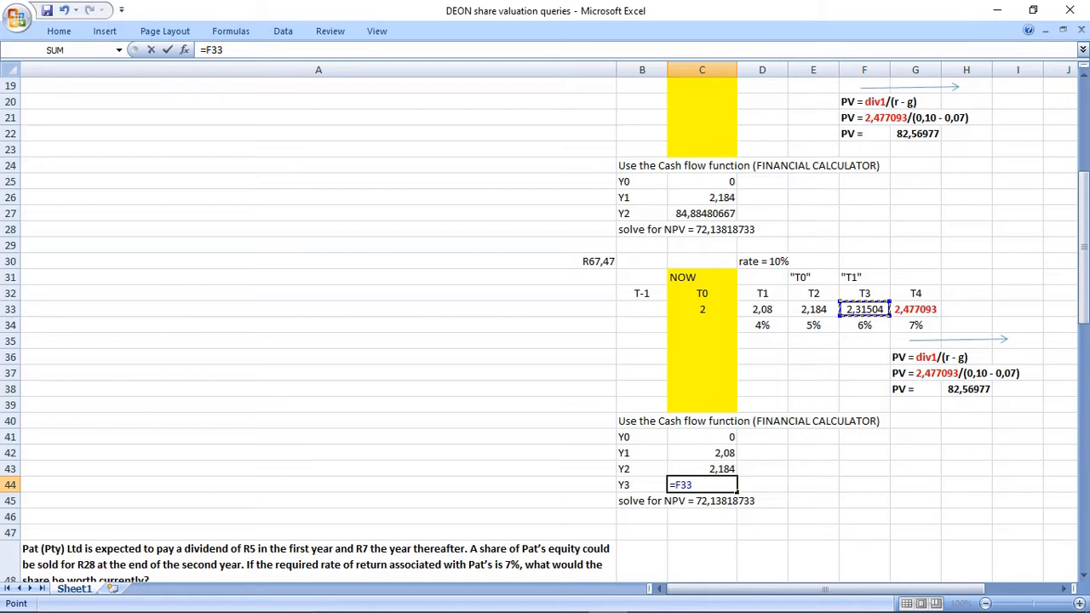
text(+)
click(966, 389)
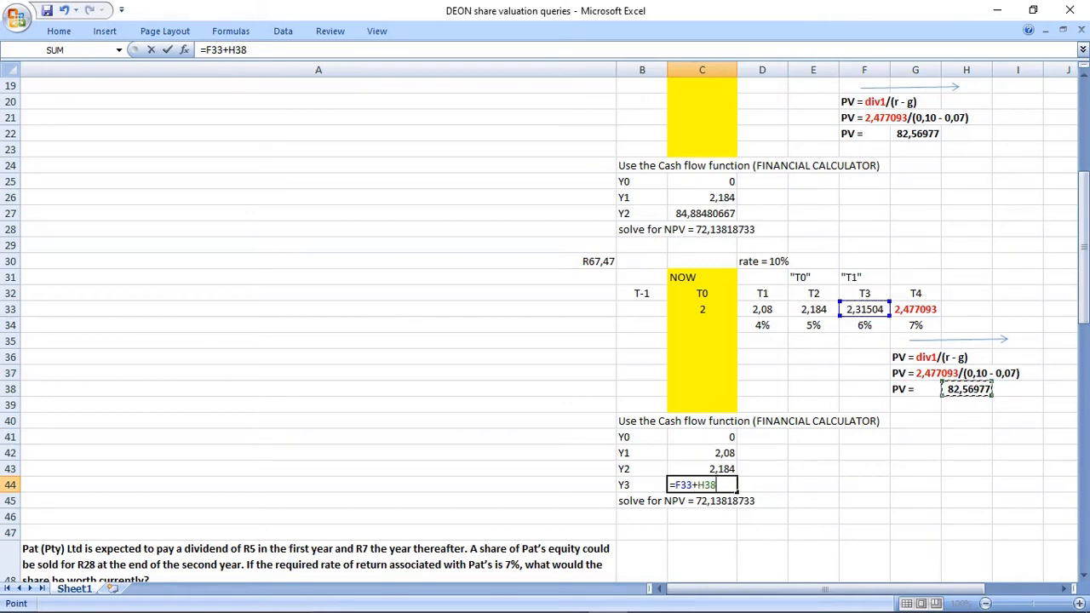
key(Return)
Replace the result in B45 so the line reads "solve for NPV = 67,47107939".
drag(702, 437, 702, 484)
click(664, 500)
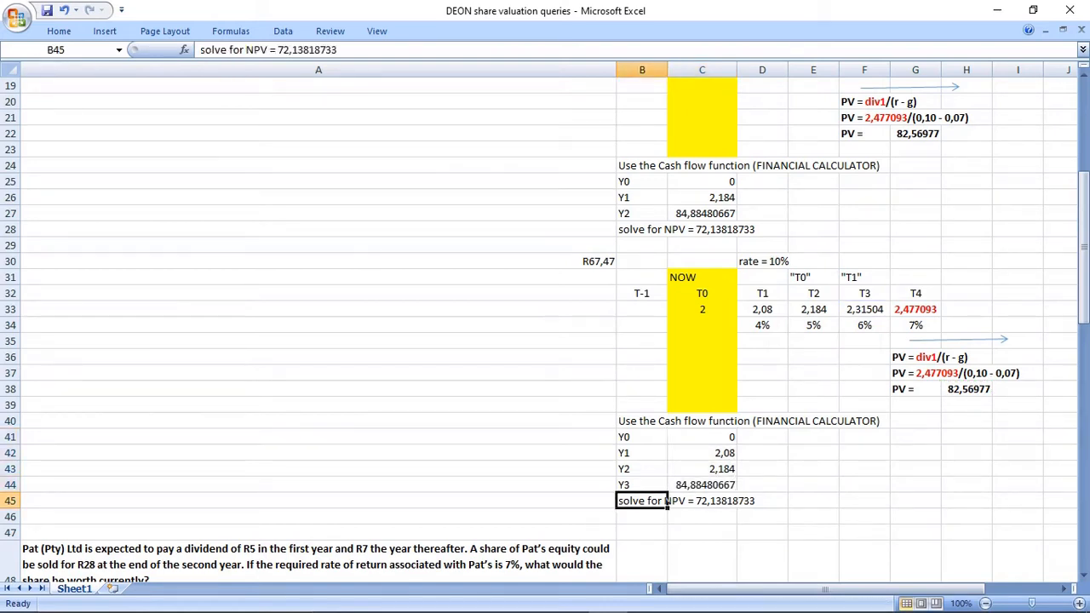
drag(339, 49, 279, 50)
key(BackSpace)
key(Return)
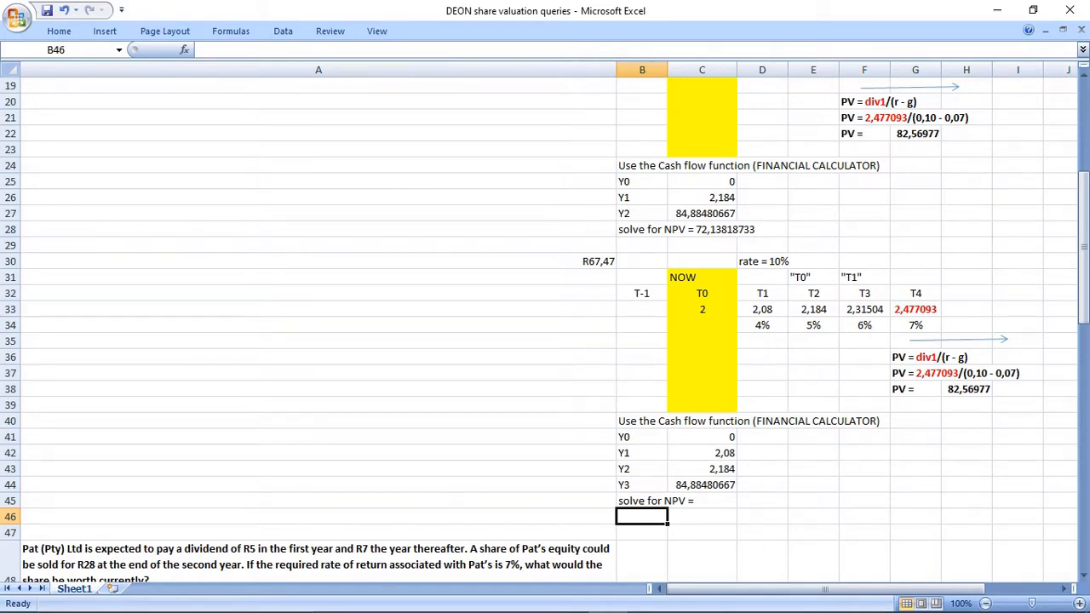
click(642, 501)
click(306, 50)
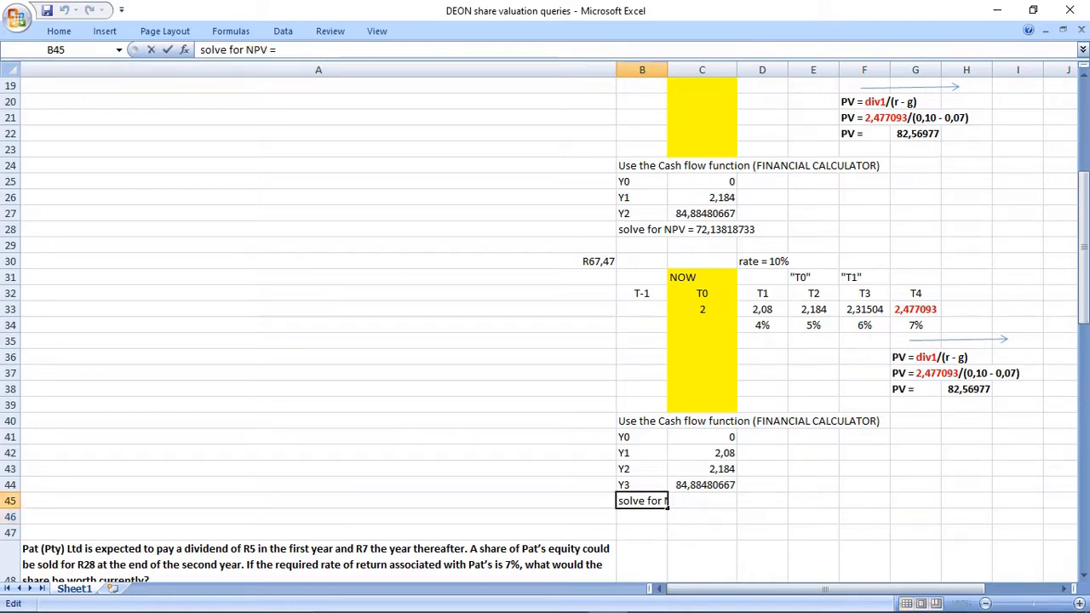
text(67,4710)
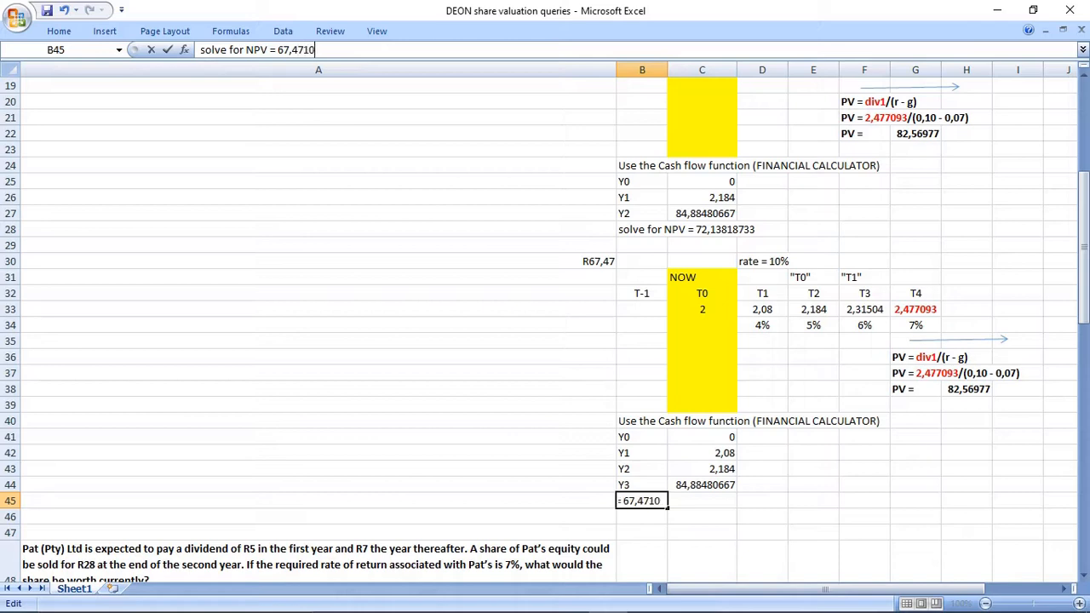
text(7939)
key(Return)
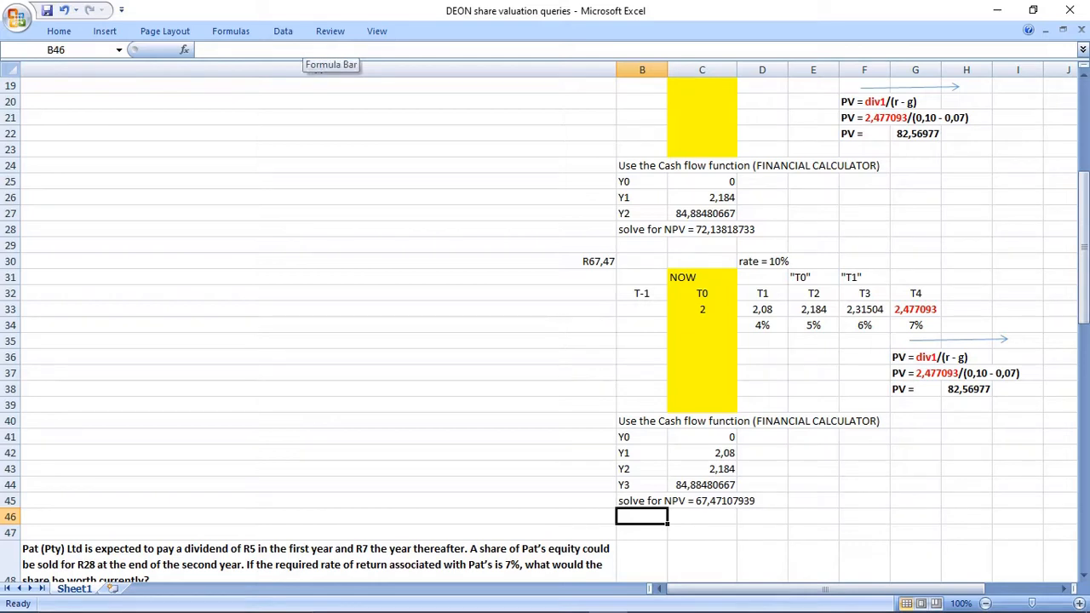
Move the R67,47 answer from A30 to A45, beside the second NPV line.
click(261, 261)
key(ctrl+c)
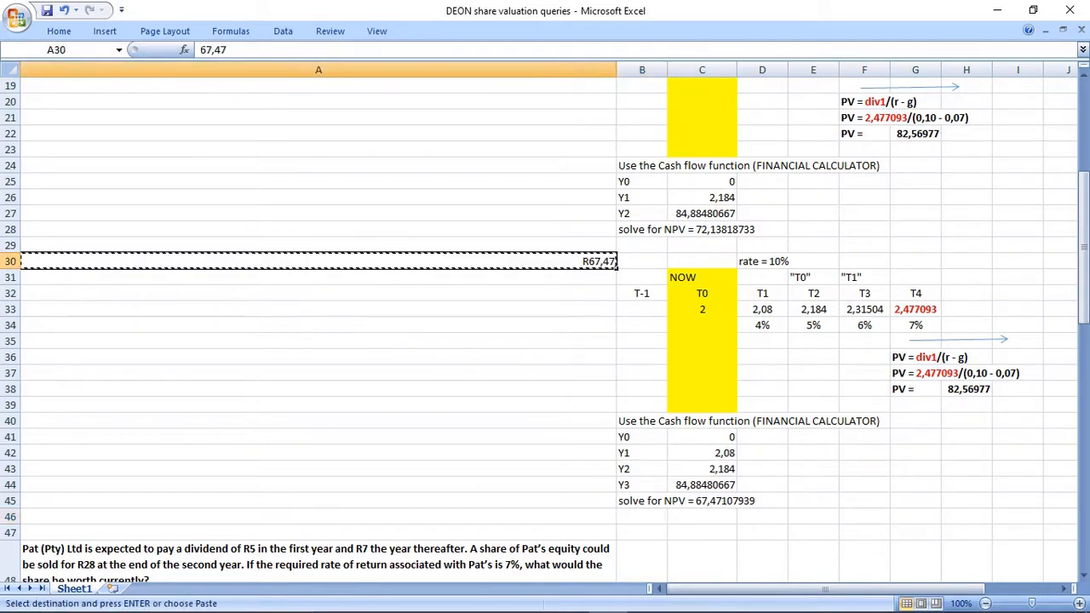
click(260, 501)
key(ctrl+v)
click(261, 261)
key(Delete)
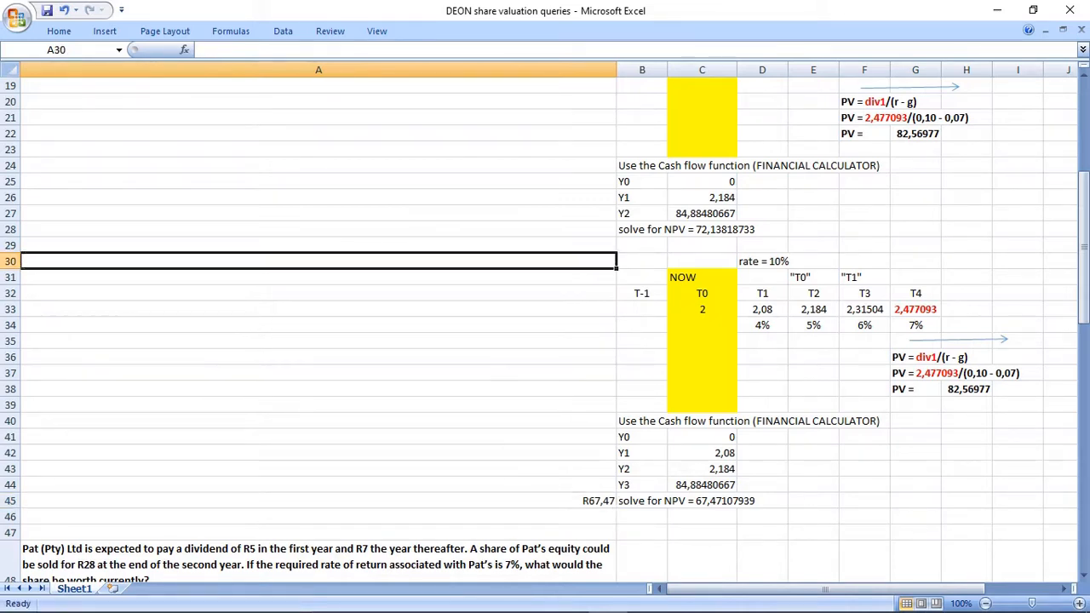
Review the second working, the question in A14 and the first working's T-1 and NOW columns.
drag(634, 261, 1030, 407)
scroll(548, 328, up, 3)
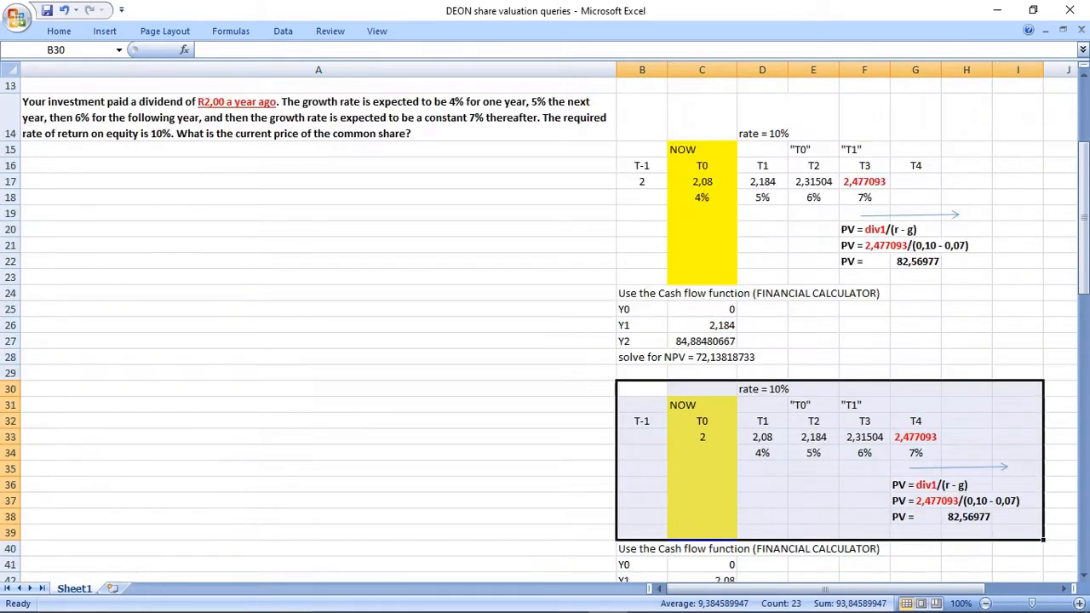
click(319, 165)
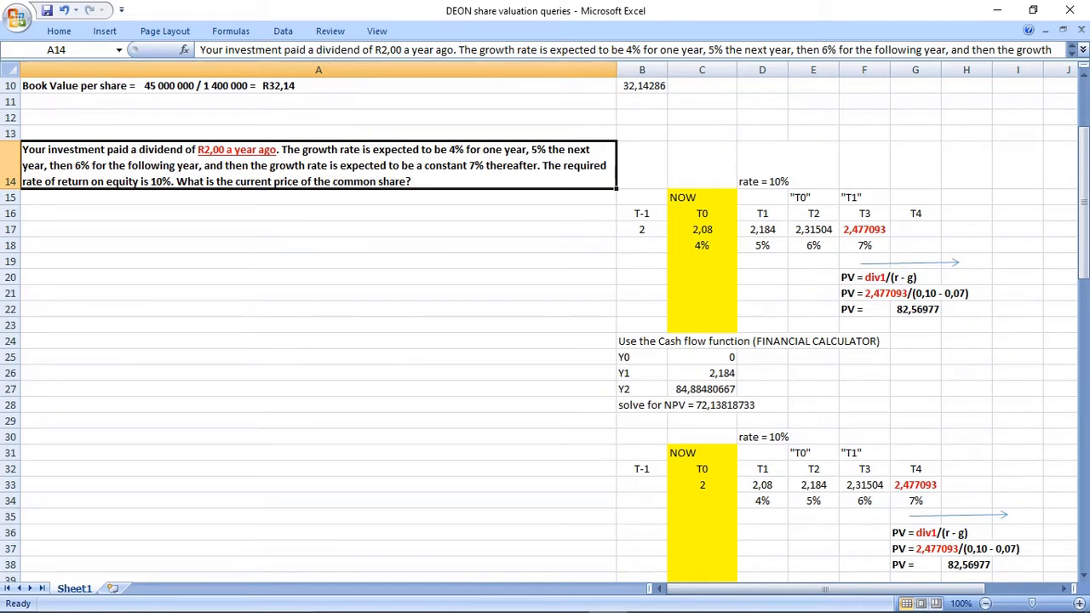
drag(702, 198, 702, 325)
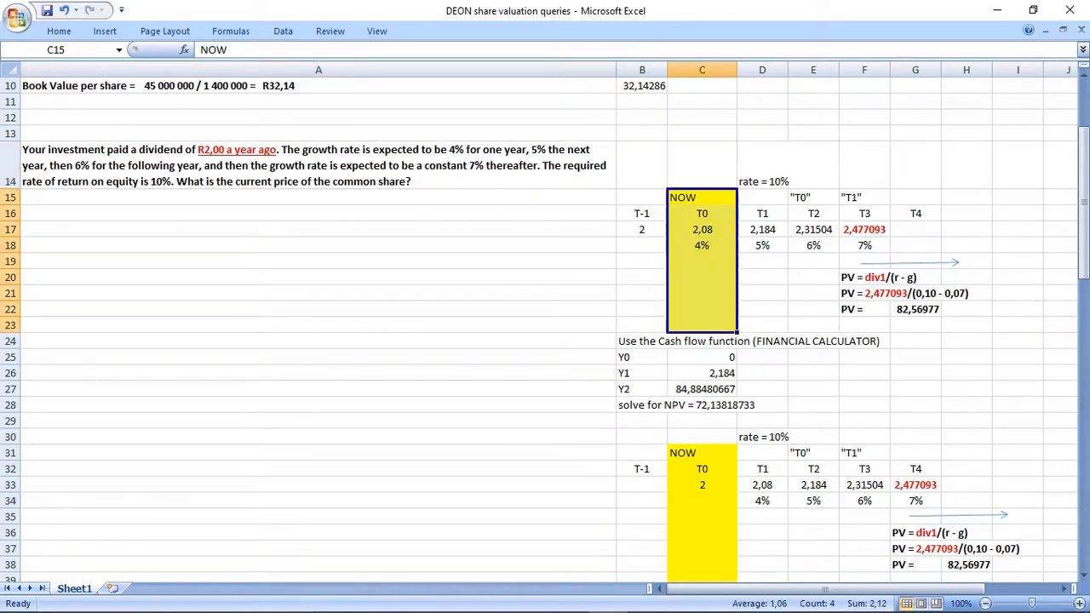
drag(642, 197, 642, 230)
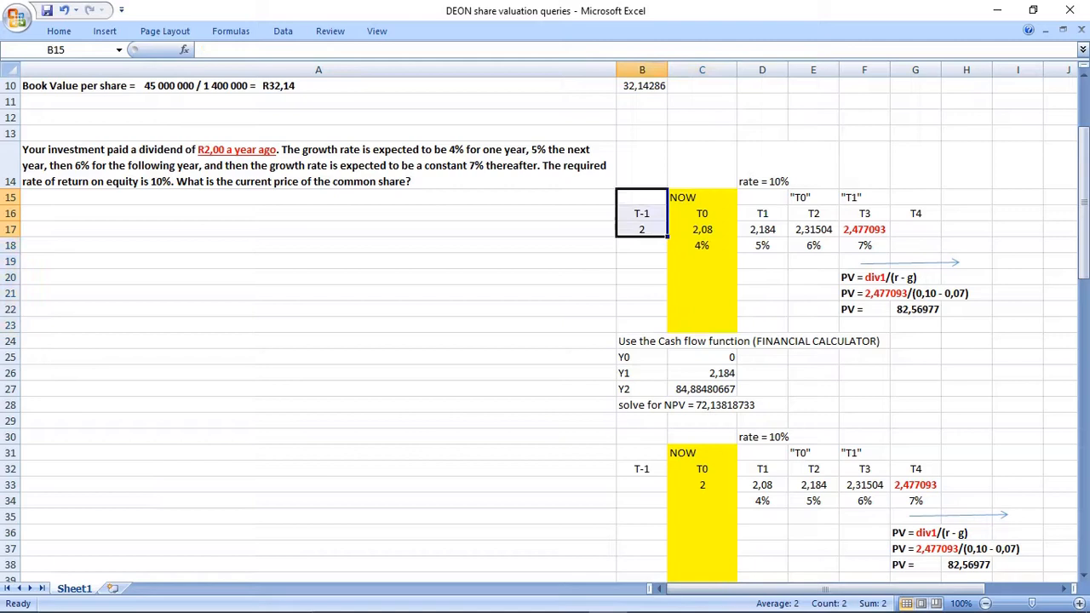
click(641, 197)
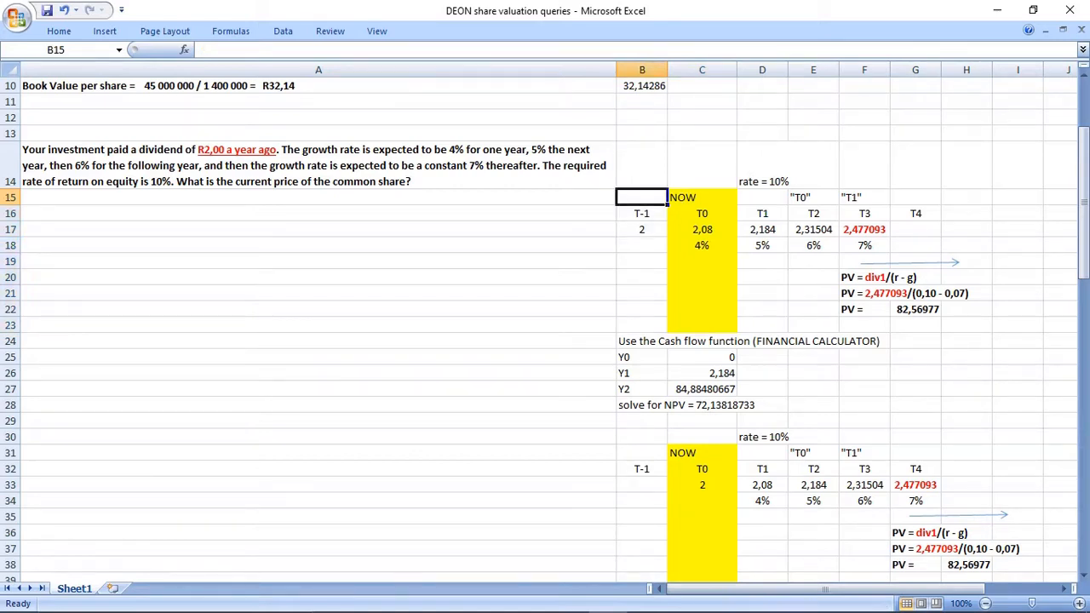
click(319, 166)
drag(642, 165, 1017, 406)
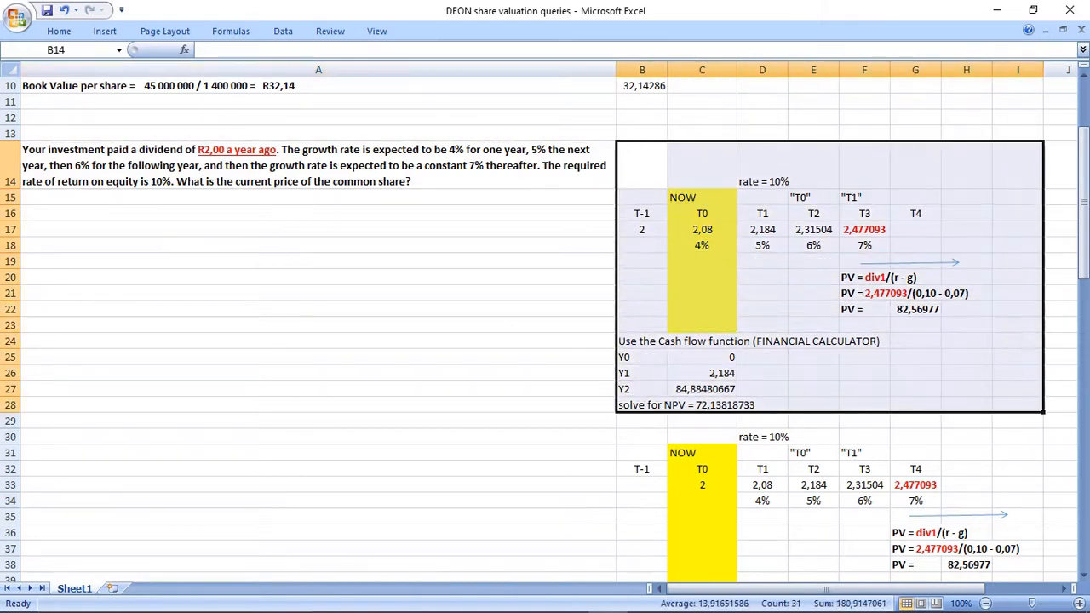
Copy the dividend question from A14 into A31, beside the second working.
click(319, 165)
key(ctrl+c)
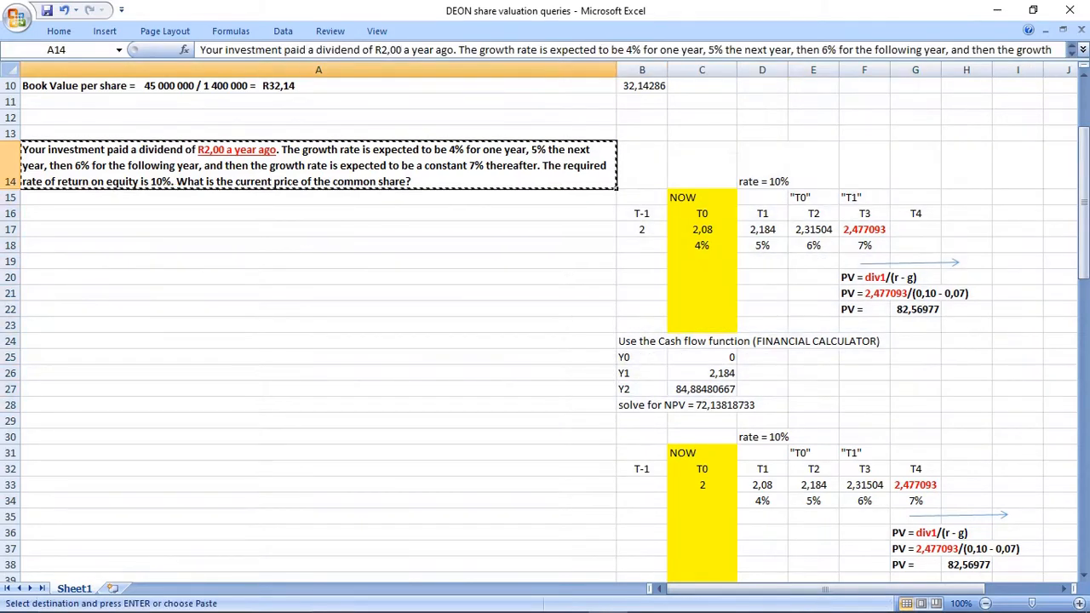
scroll(545, 324, down, 2)
click(318, 325)
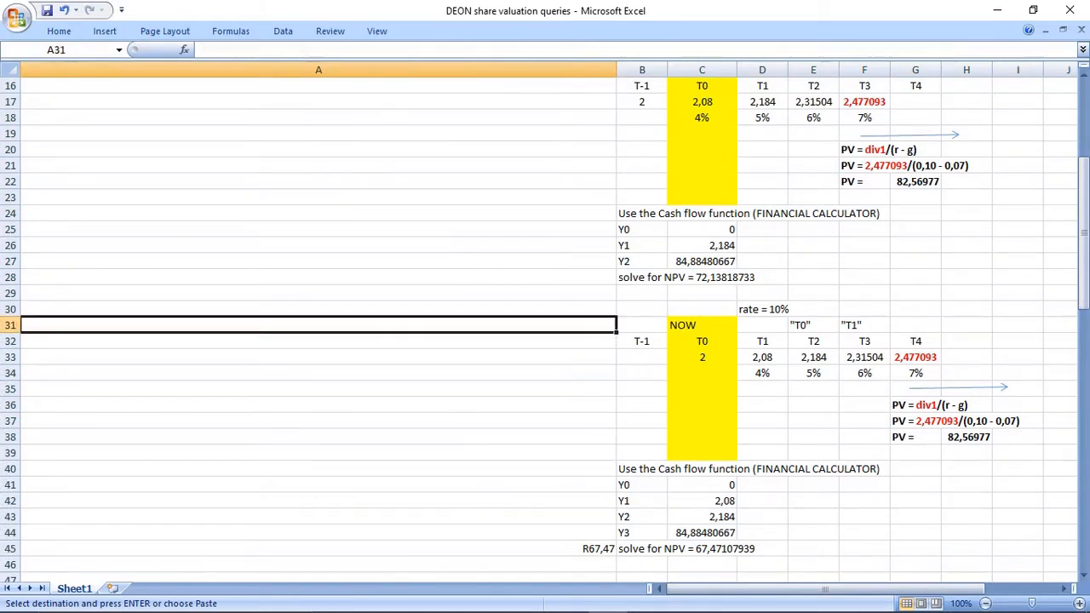
key(ctrl+v)
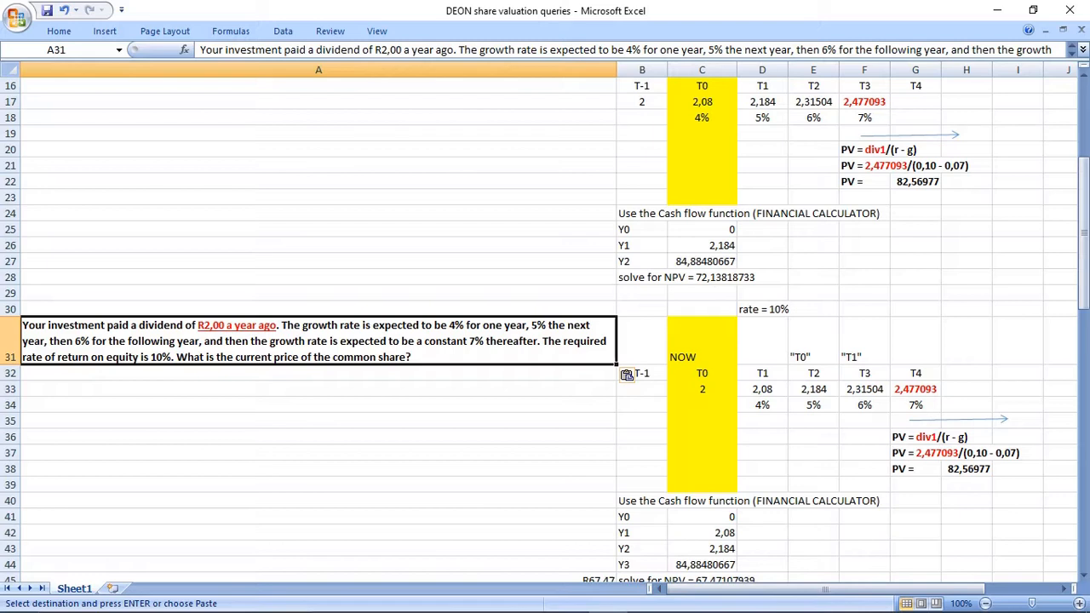
Reword the question in A31 to "paid a RECENT dividend of R2,00", removing "a year ago".
click(316, 49)
text(RECENT)
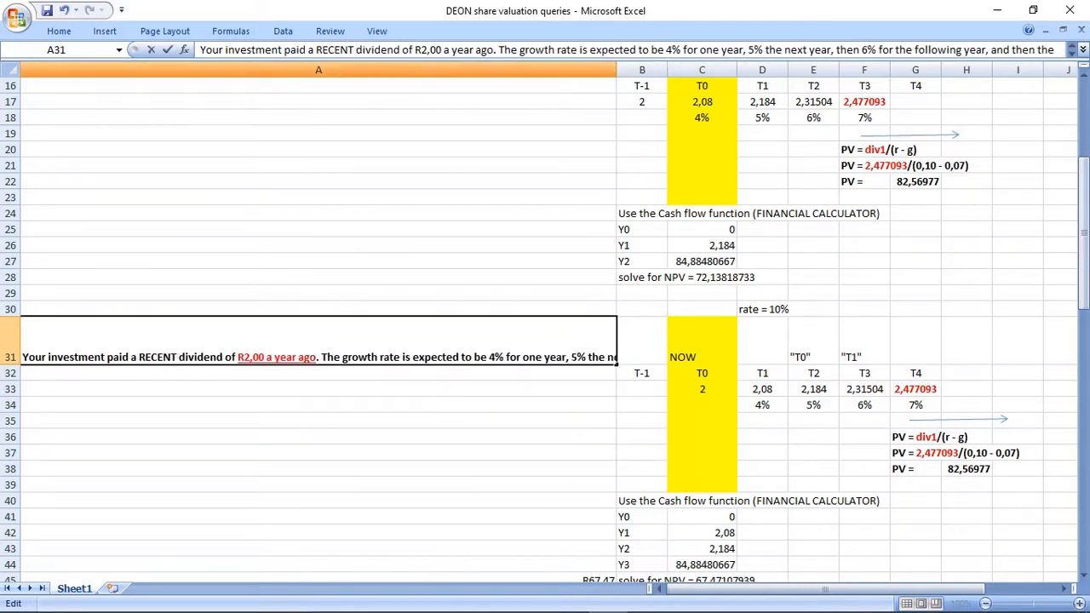
drag(442, 50, 494, 50)
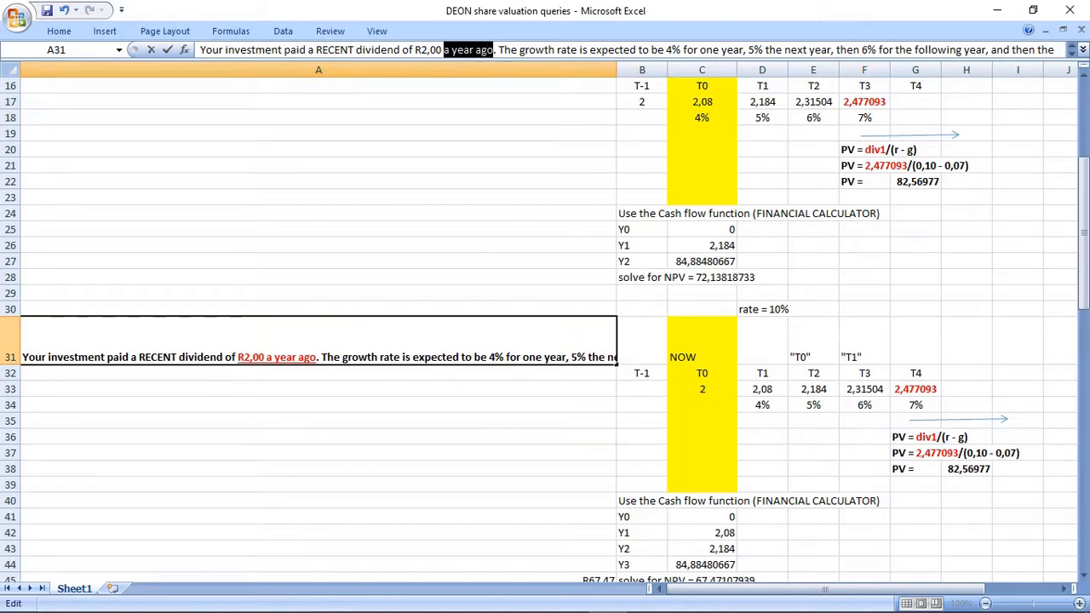
key(Delete)
key(BackSpace)
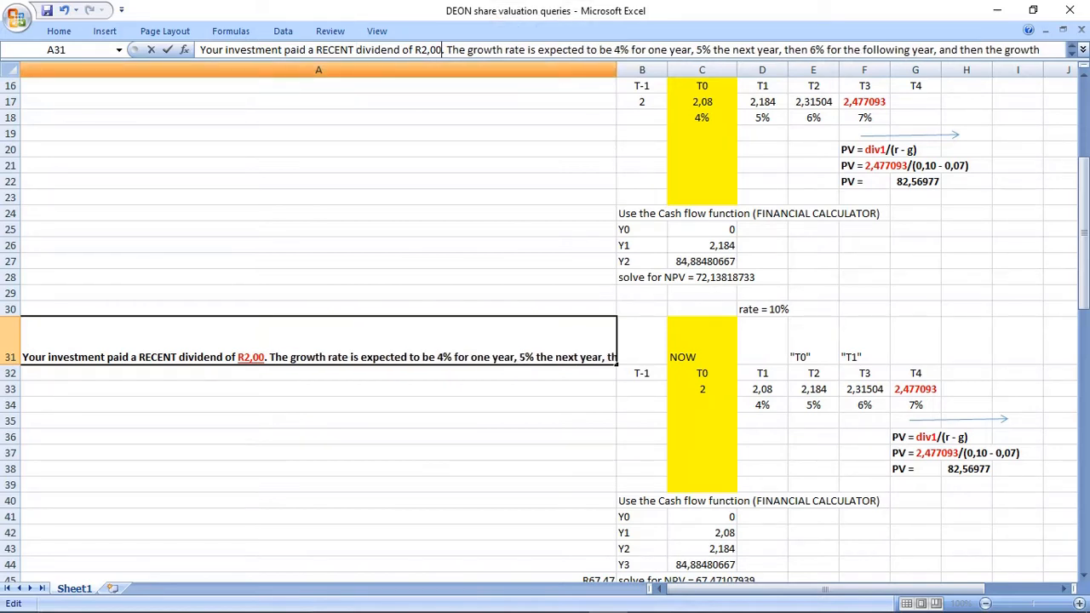
key(Return)
key(Up)
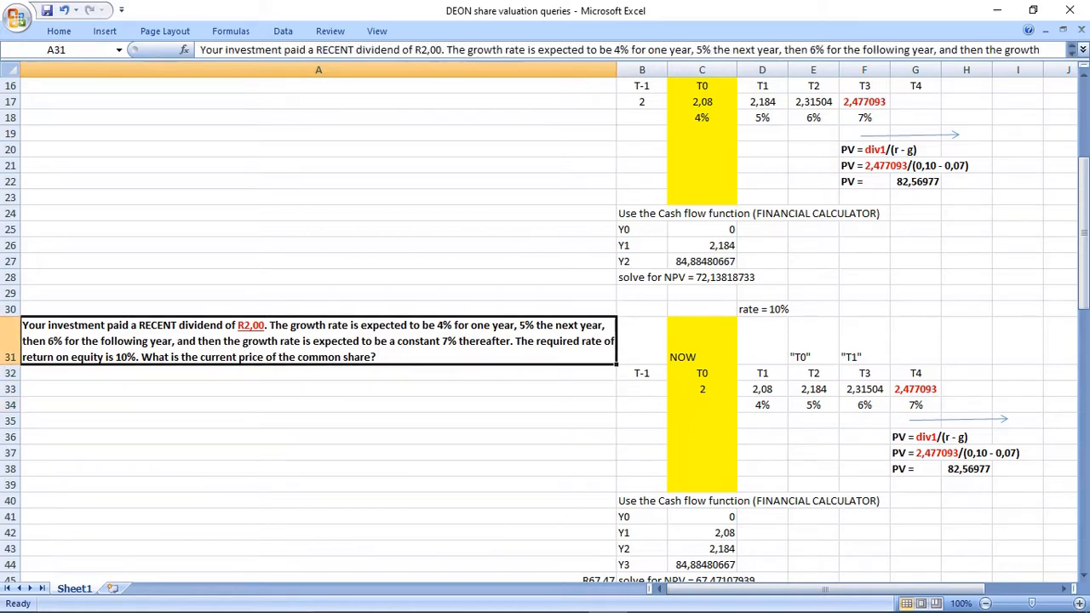
Delete the word "RECENT" from the question in A31.
click(317, 49)
drag(317, 49, 356, 49)
key(Delete)
key(Return)
click(319, 421)
click(319, 343)
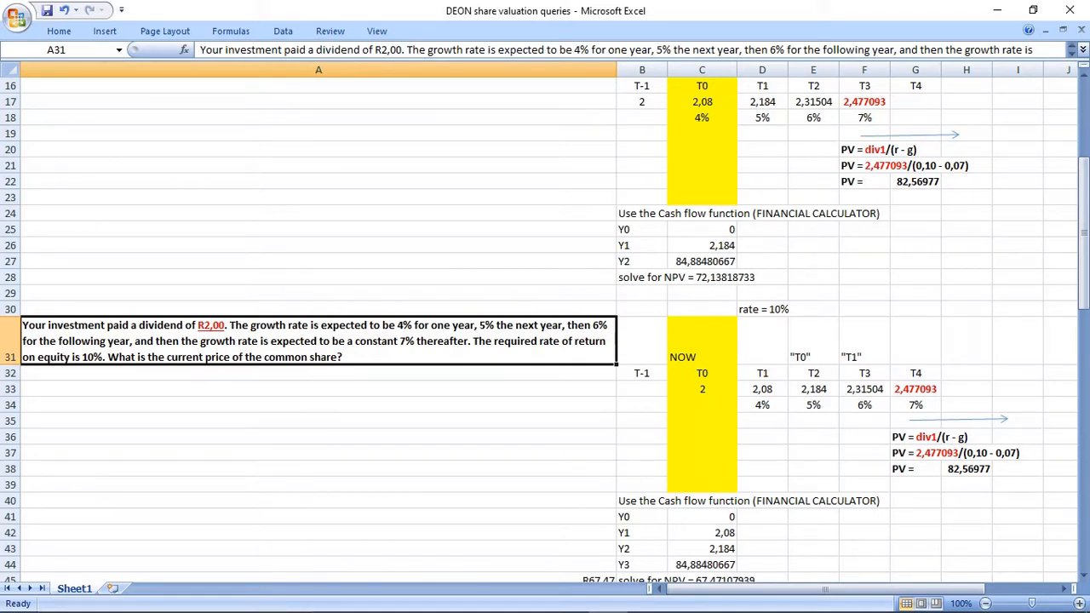
Clear the T-1 label in B32 from the second timeline.
drag(642, 341, 642, 373)
key(Delete)
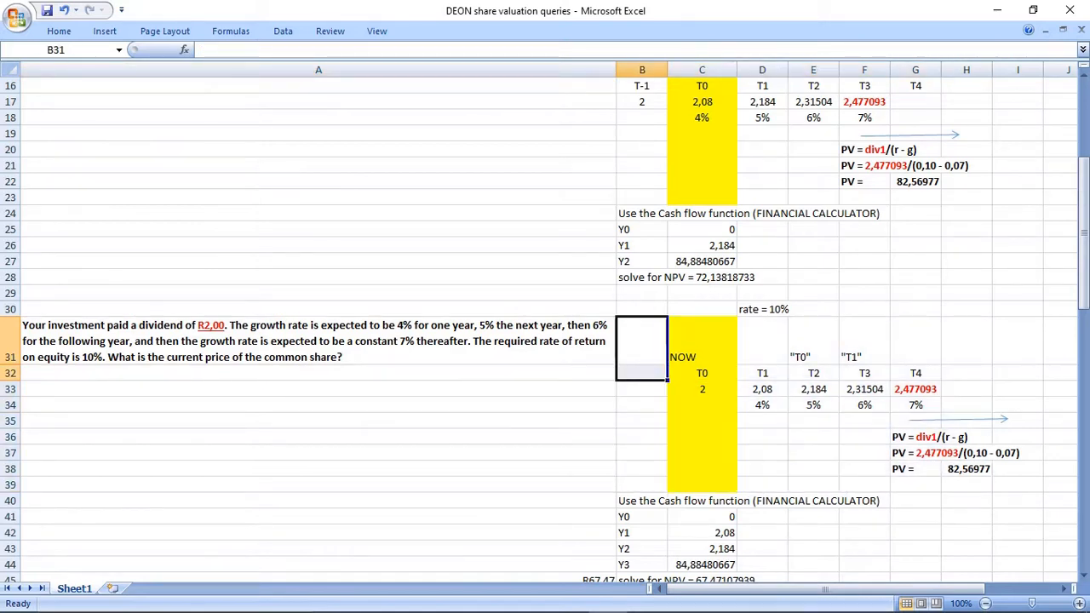
click(642, 437)
click(642, 373)
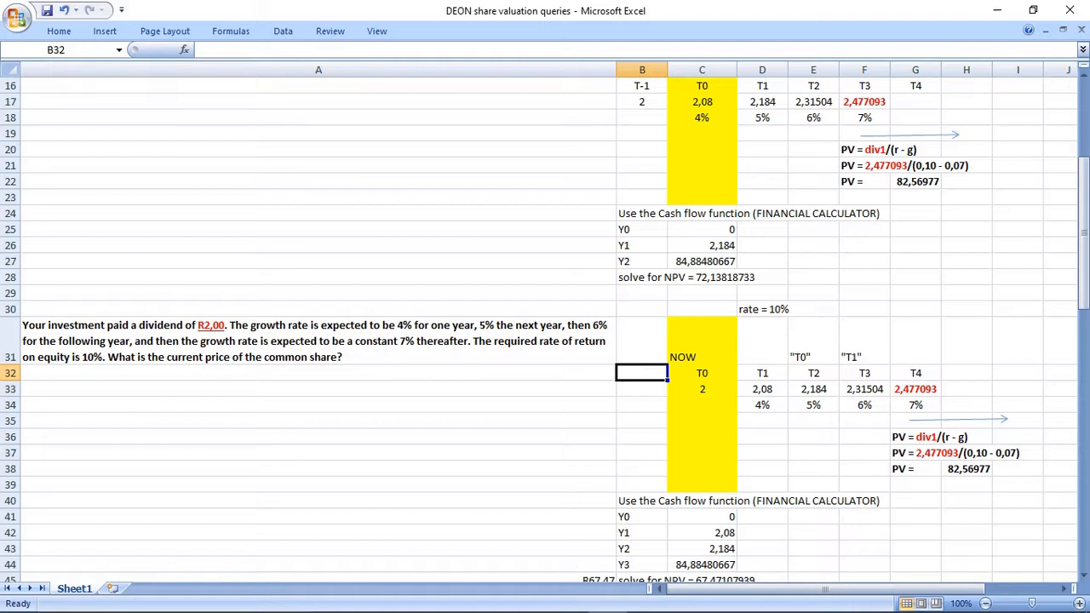
Bold the NOW and T0 labels and the dividend of 2 in C31:C33, plus NOW and T0 in C15:C16.
drag(702, 341, 701, 389)
key(ctrl+b)
scroll(545, 332, up, 2)
drag(702, 197, 701, 213)
key(ctrl+b)
Compare the questions in A14 and A31 and review the first question's full working down to row 28.
drag(642, 170, 967, 404)
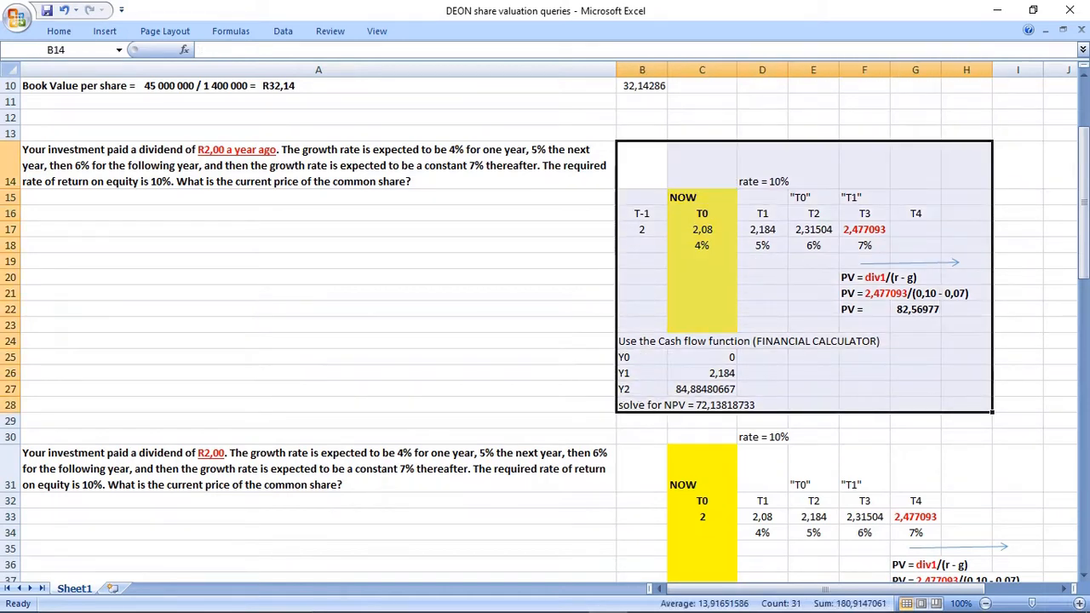
click(319, 165)
click(319, 469)
click(319, 166)
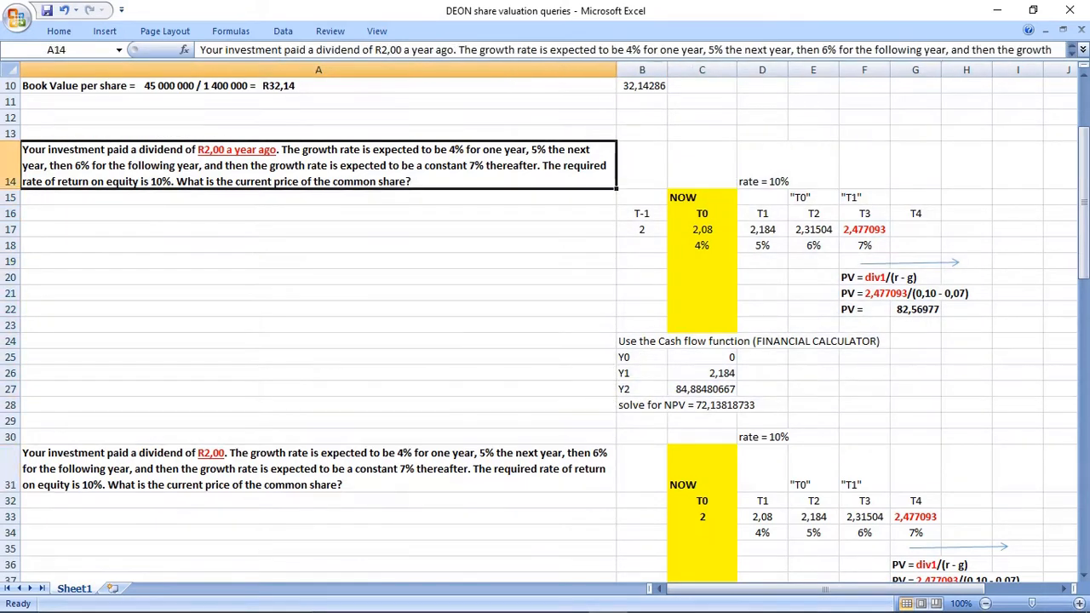
click(319, 468)
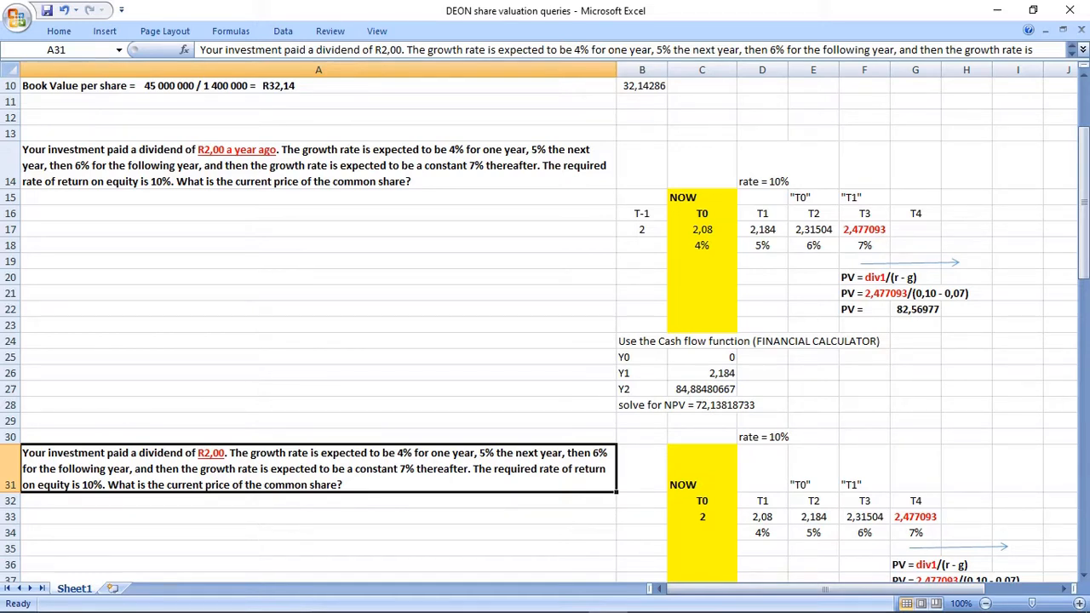
drag(341, 165, 966, 406)
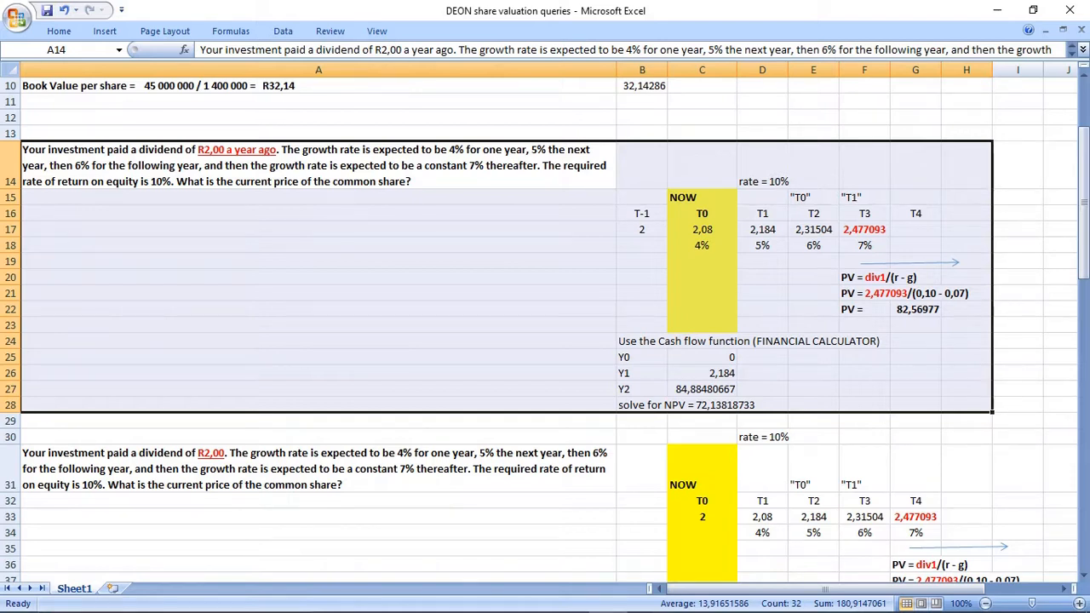
Shade the first NPV line in B28:D28 light green and fill the second question in A31 light blue.
drag(634, 405, 734, 406)
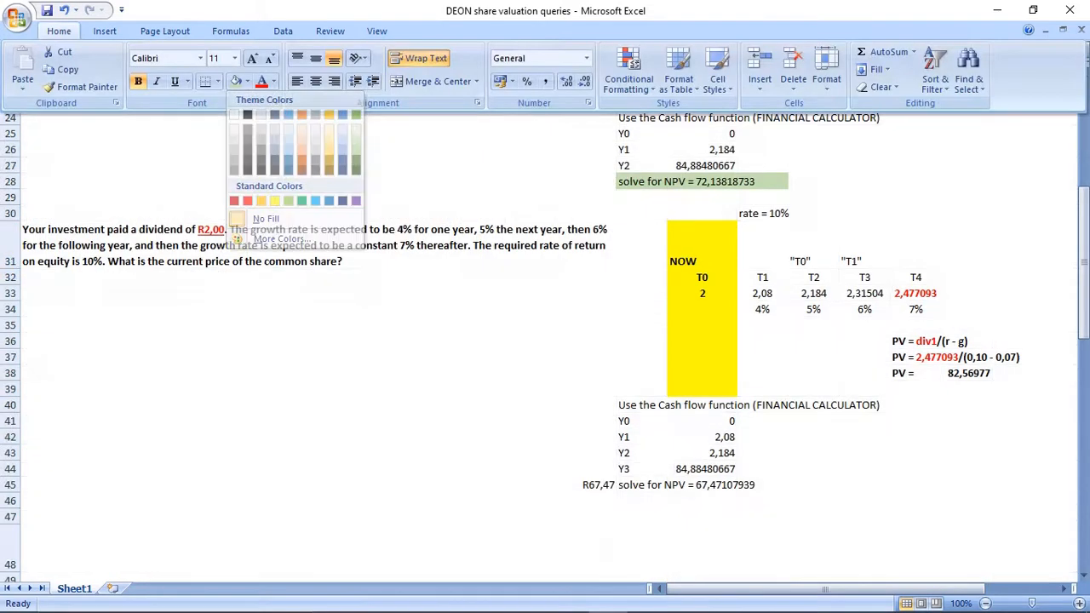
click(315, 245)
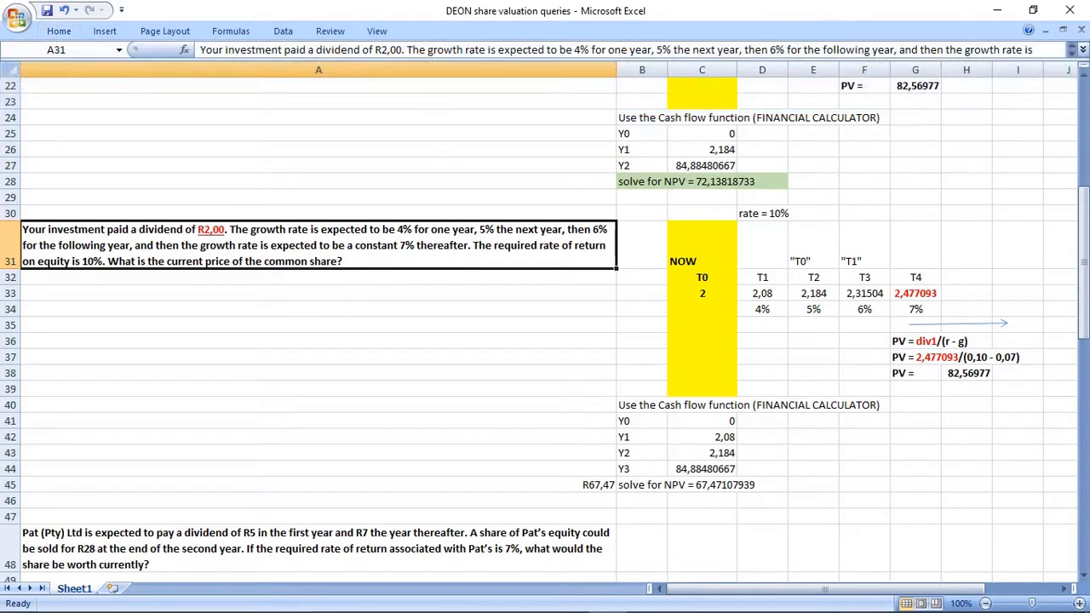
click(59, 31)
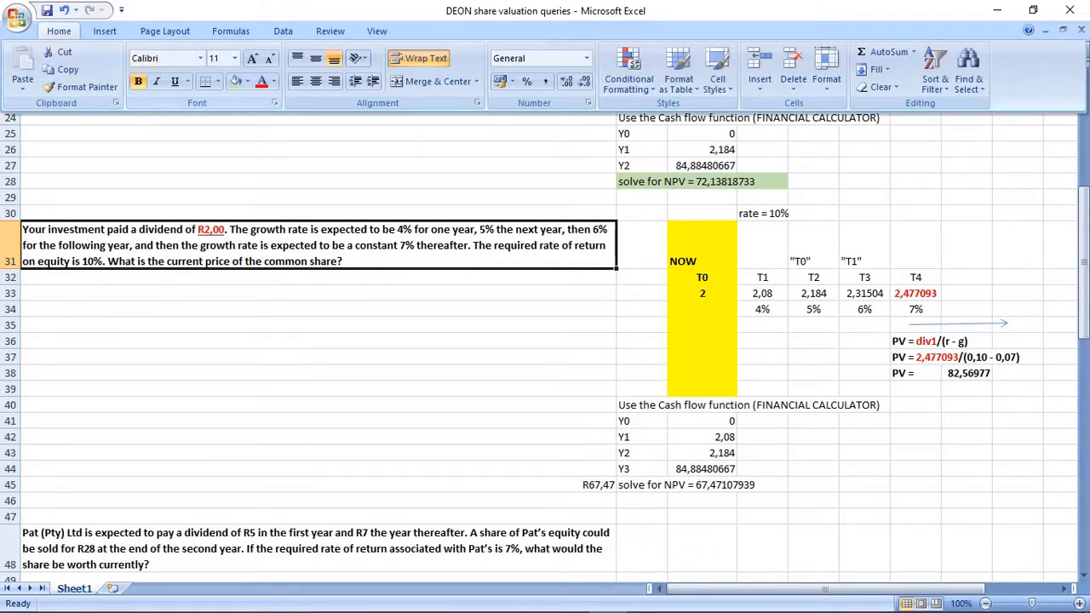
click(248, 82)
click(289, 128)
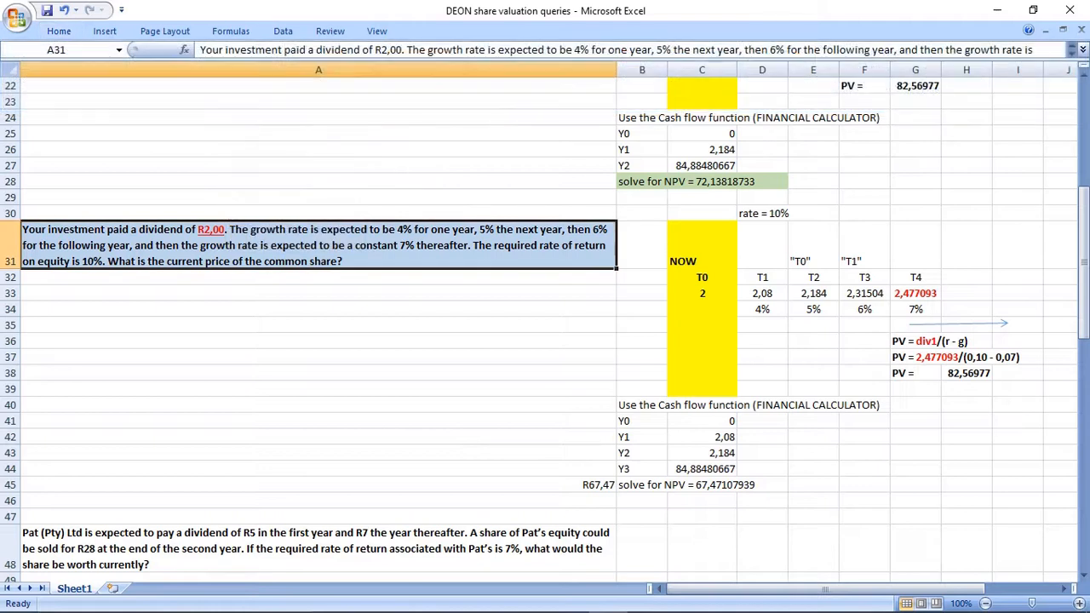
Fill the second question's NPV line in B45 light blue.
click(734, 485)
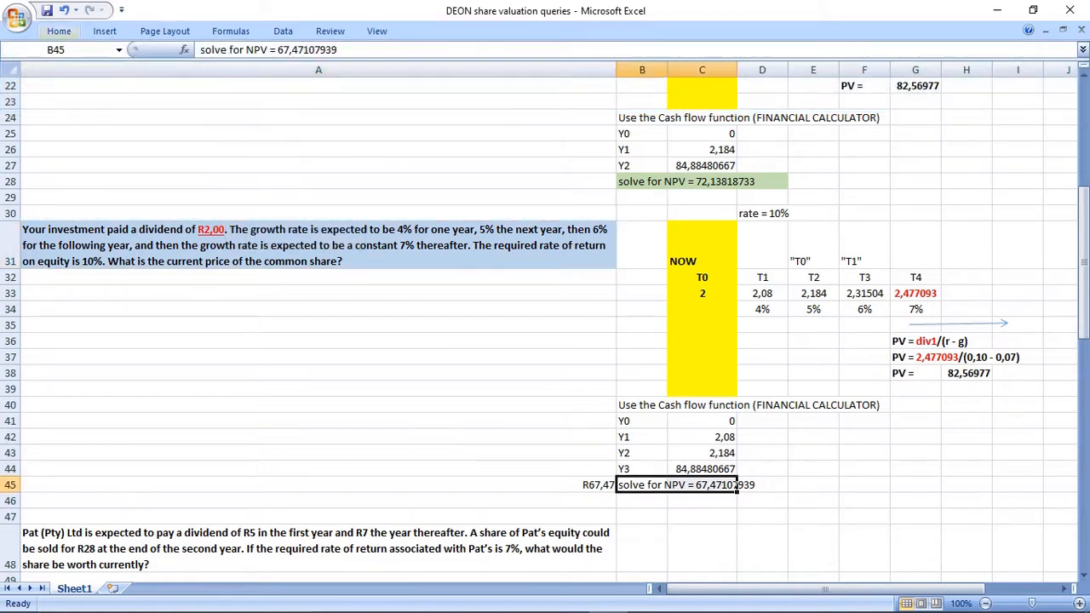
click(59, 31)
click(234, 82)
Compare the second question's working from row 31 down with the first question's working in A14:H29.
click(318, 357)
click(319, 246)
drag(318, 246, 1015, 485)
scroll(1015, 484, up, 3)
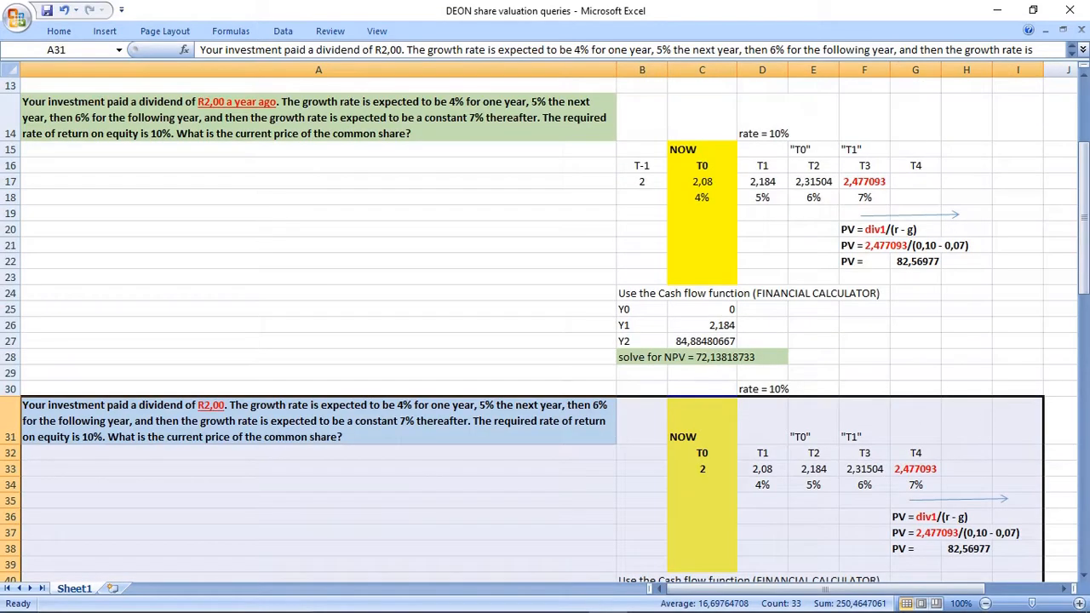
drag(318, 117, 966, 373)
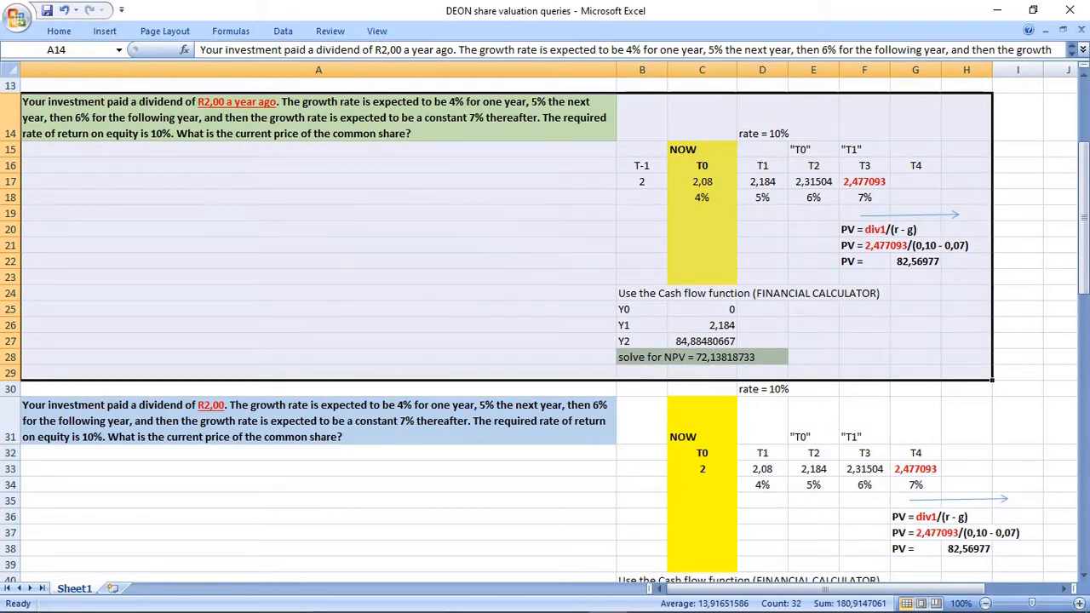
Insert twelve blank rows at row 49, directly below the Pat (Pty) Ltd question.
scroll(545, 323, down, 10)
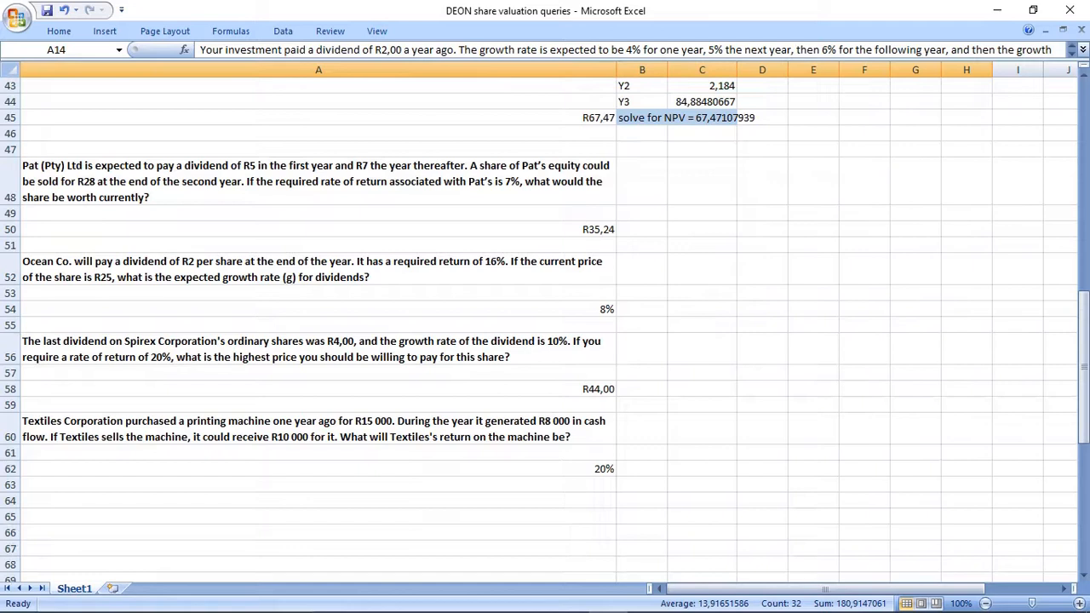
click(319, 229)
click(10, 214)
right_click(13, 220)
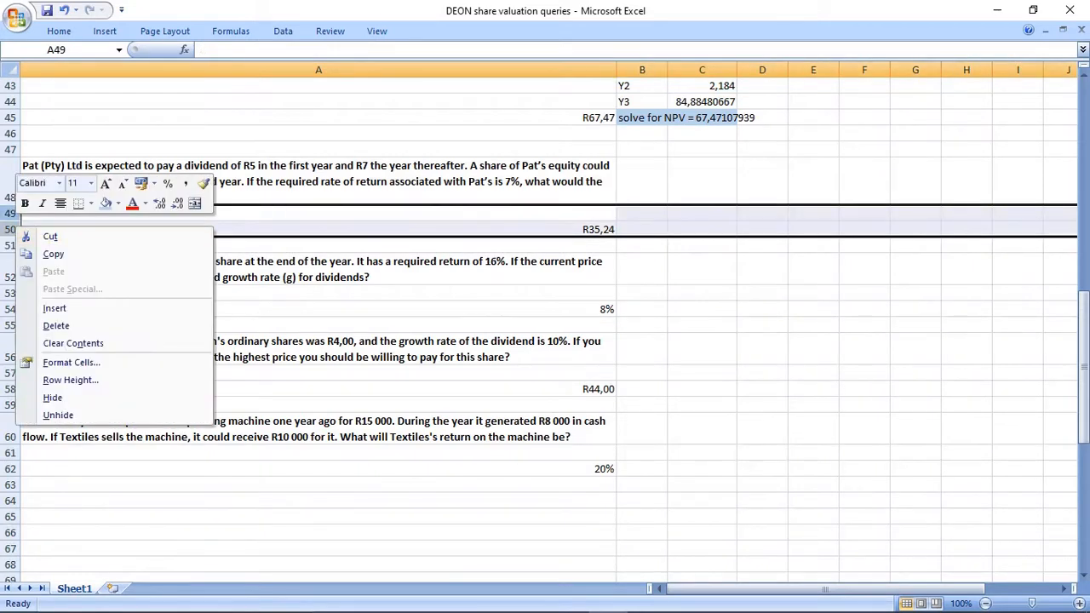
click(51, 308)
key(shift+Down)
key(shift+Down)
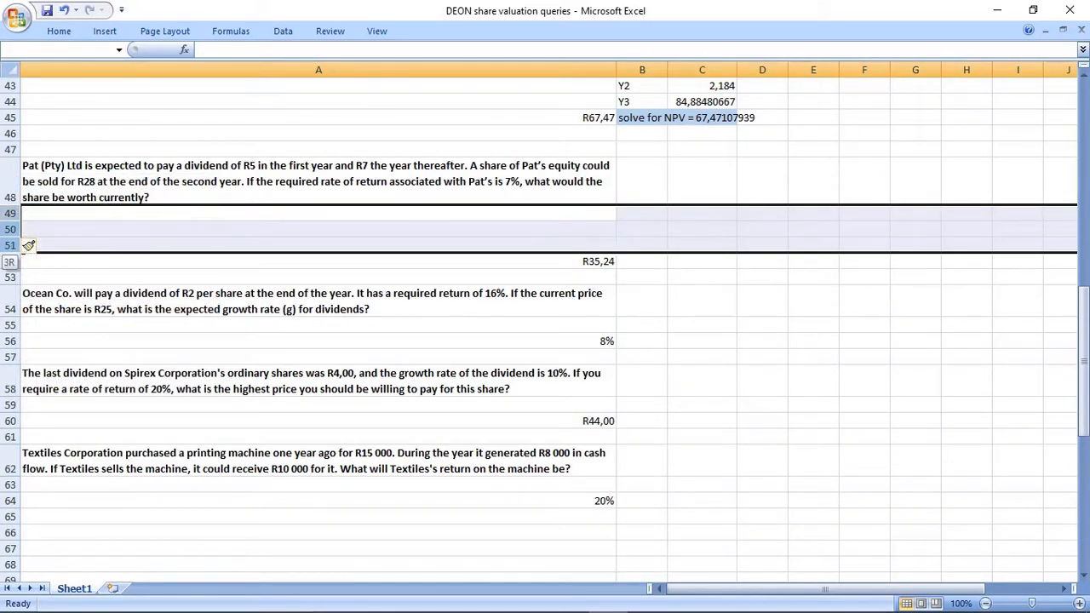
right_click(28, 245)
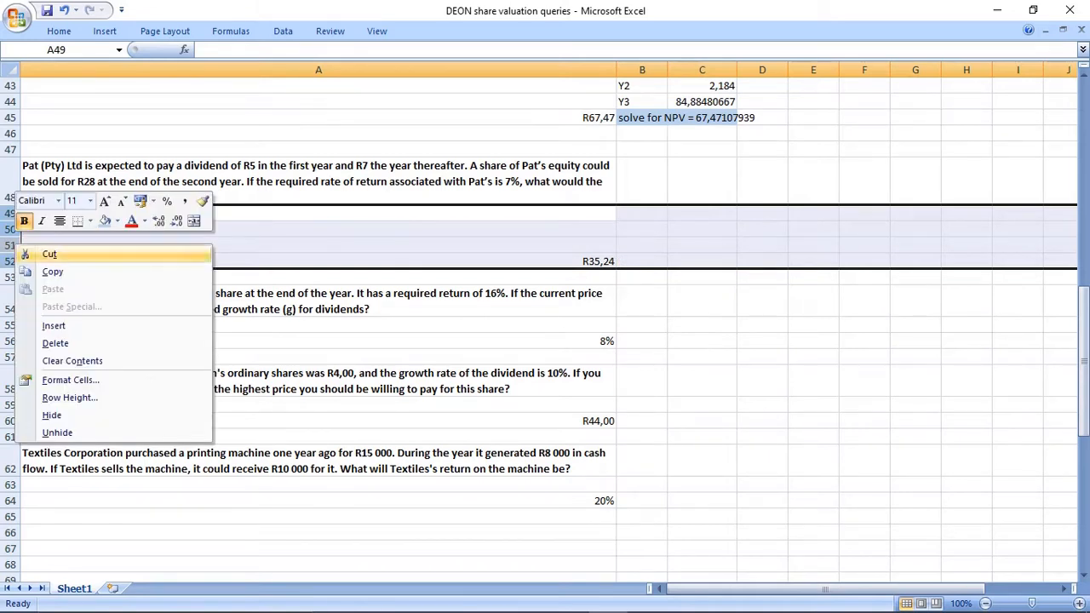
click(52, 324)
key(shift+Down)
key(shift+Down)
key(shift+Down)
key(shift+Down)
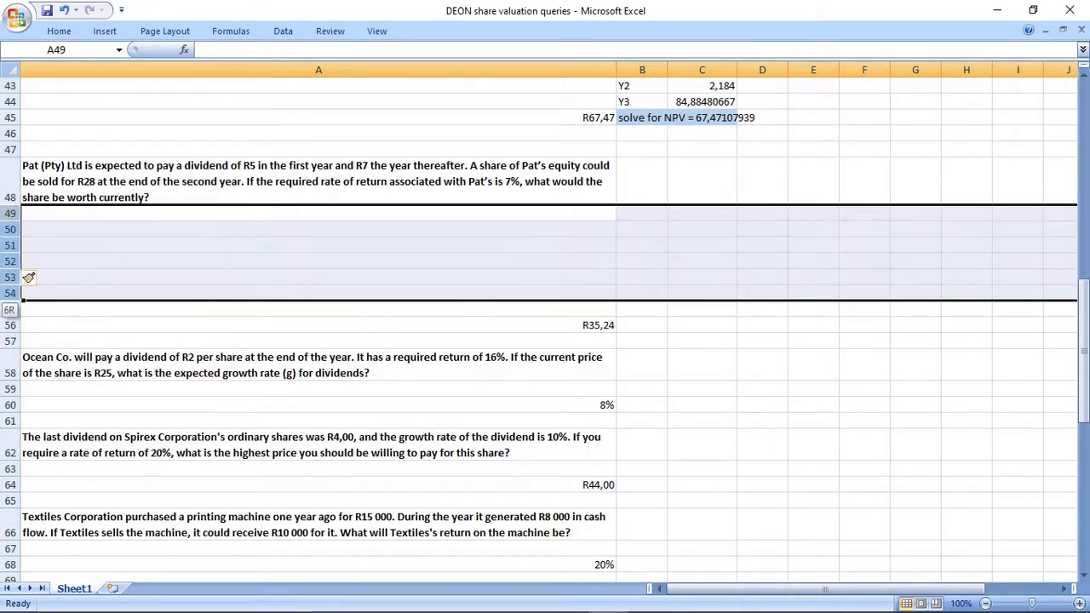
right_click(19, 293)
click(56, 375)
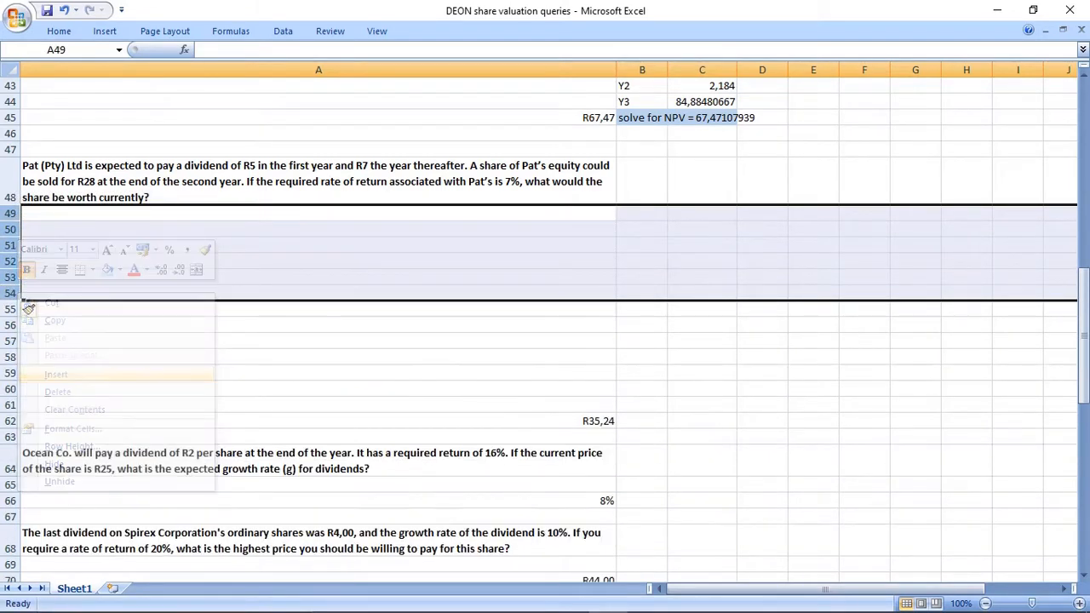
Enter the timeline labels T0, T1, T2, T3, T4 and T5 across B50:G50.
click(212, 229)
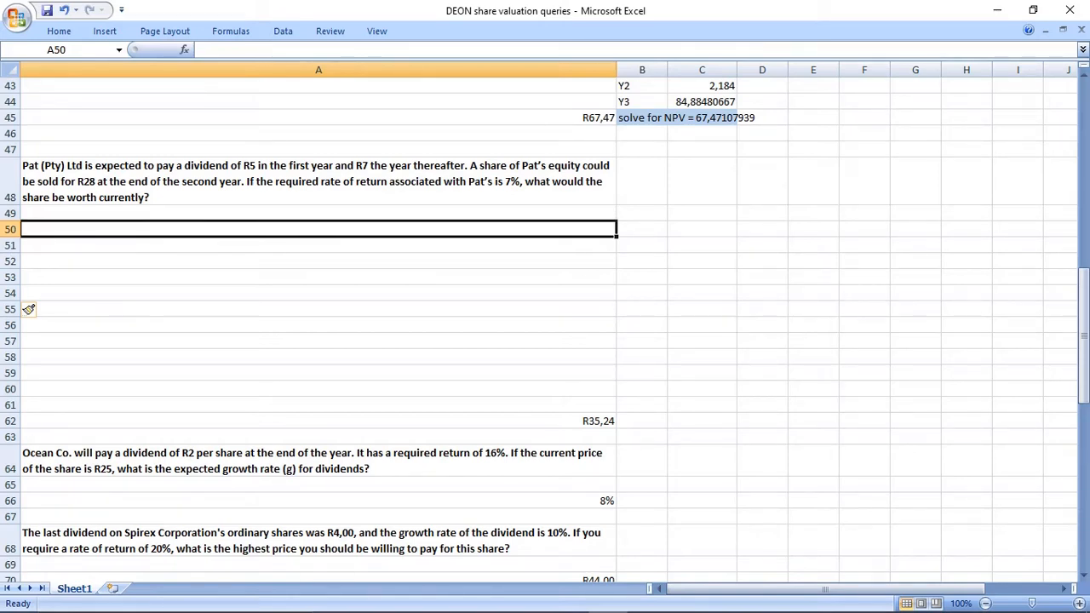
key(Right)
text(T0)
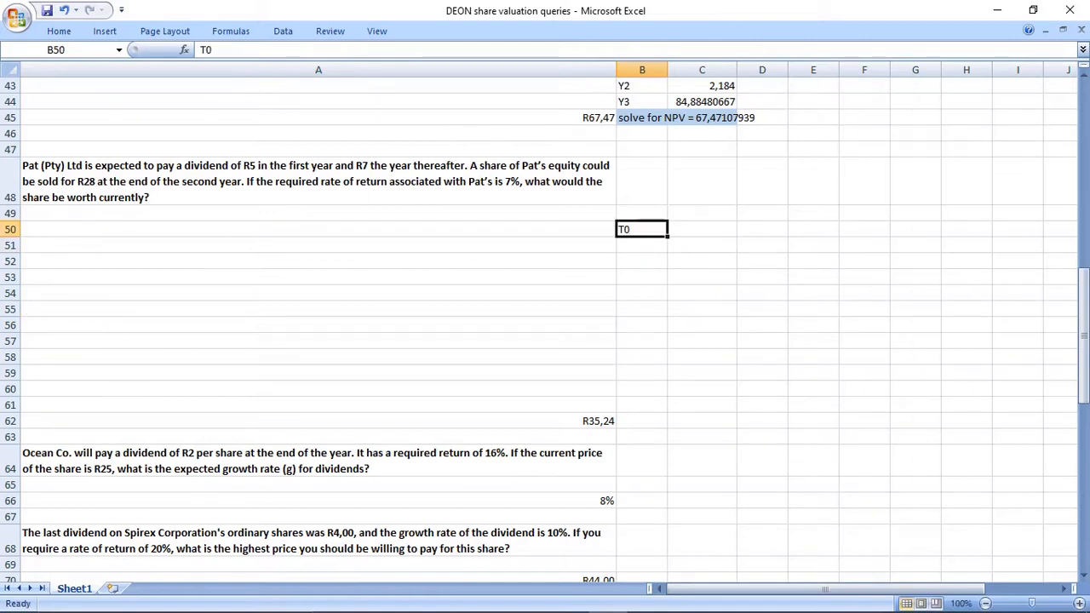
key(Right)
text(T1)
key(Right)
text(T2)
key(Right)
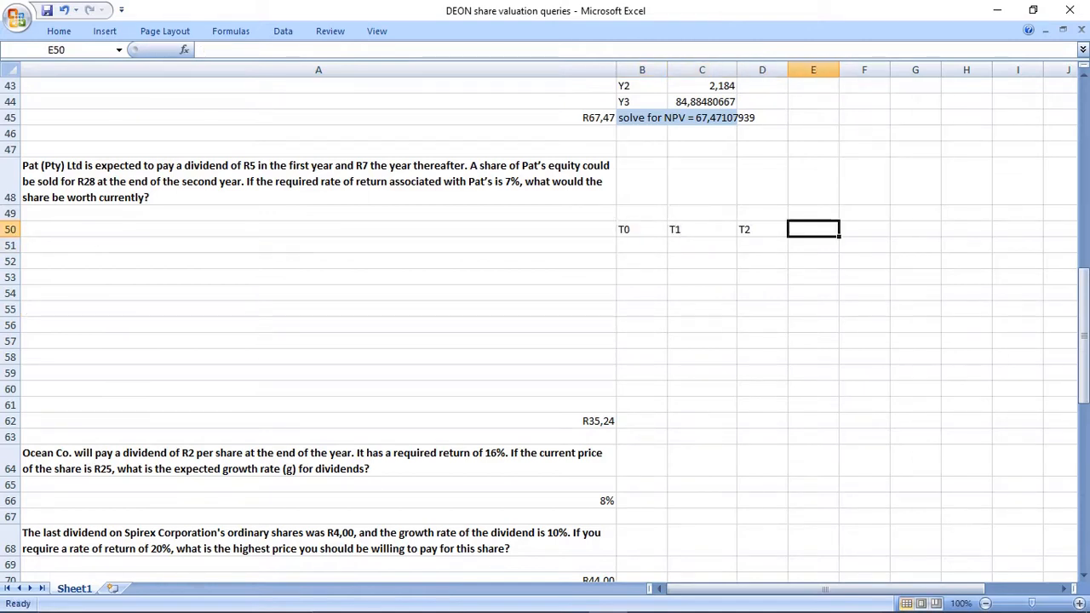
text(T3)
key(Right)
text(T4)
key(Right)
text(T5)
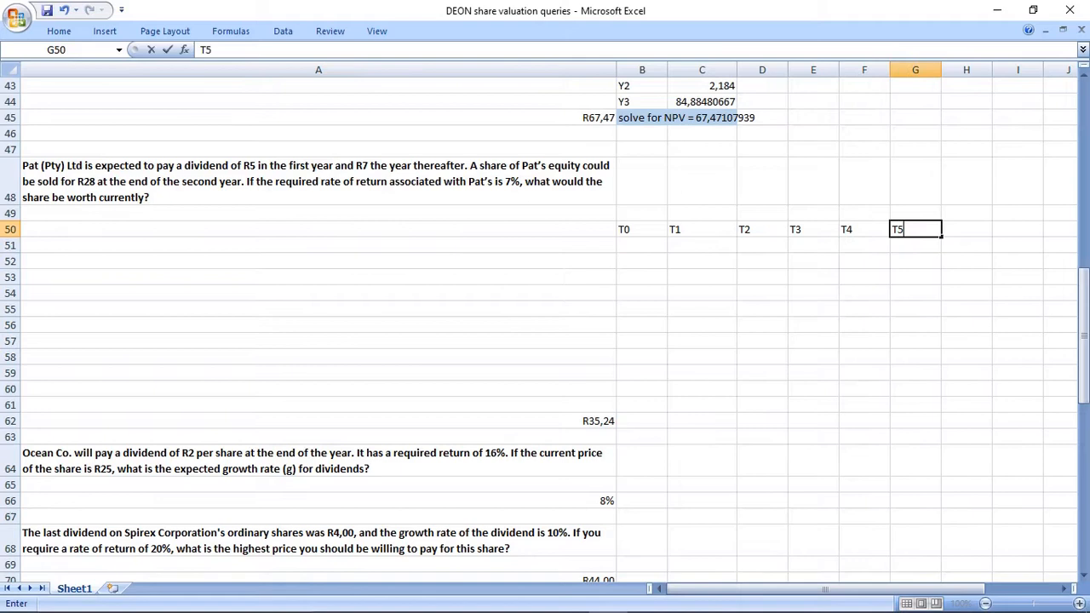
key(Left)
key(Left)
key(Left)
key(Left)
key(Down)
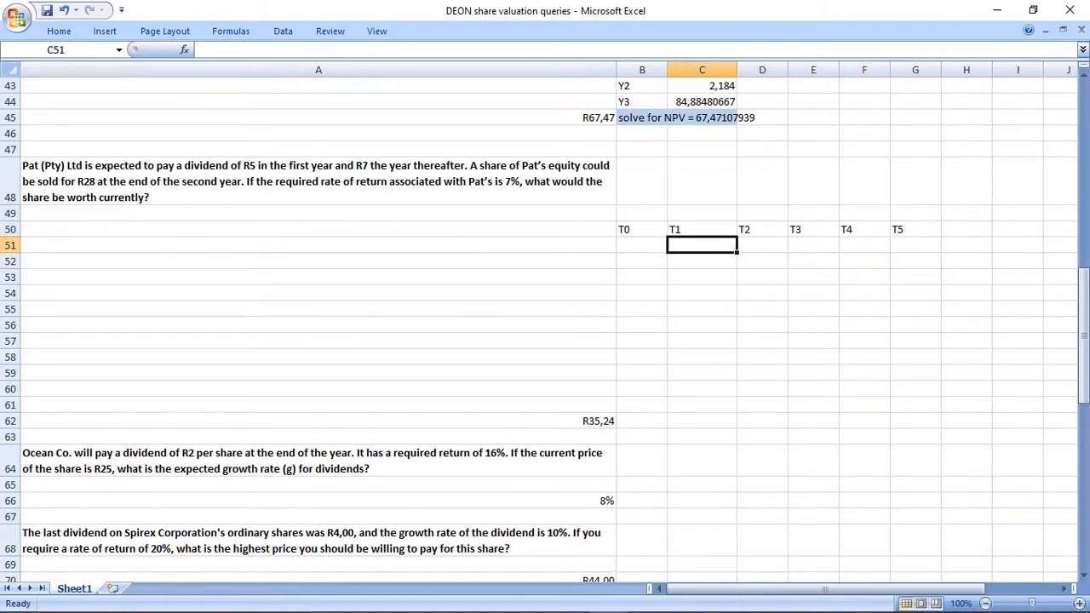
Centre the timeline labels and the row below them in B50:G51.
drag(641, 229, 915, 246)
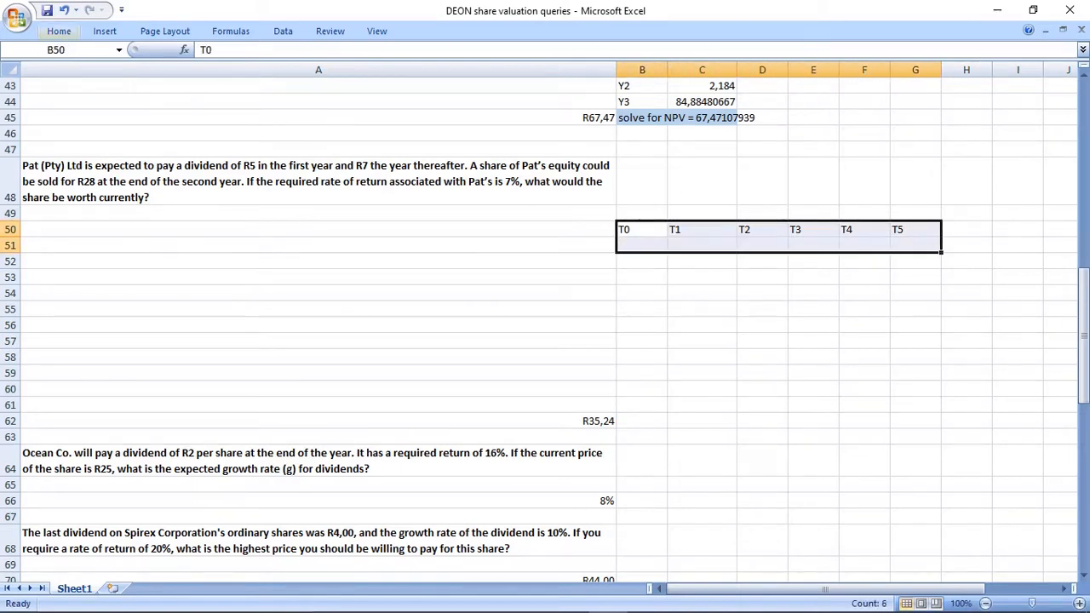
click(58, 32)
click(316, 81)
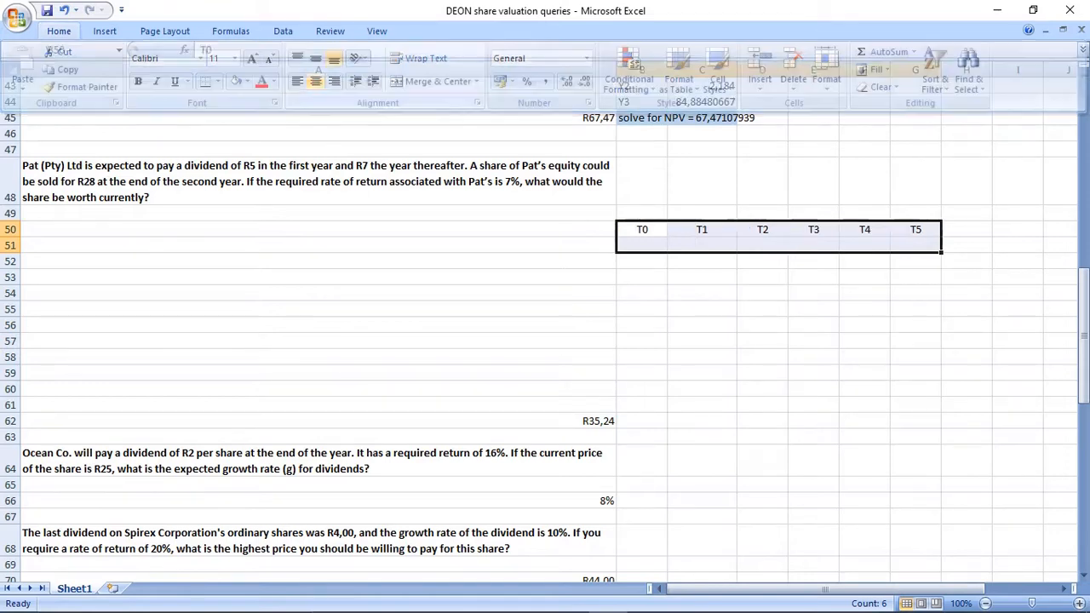
drag(702, 309, 702, 326)
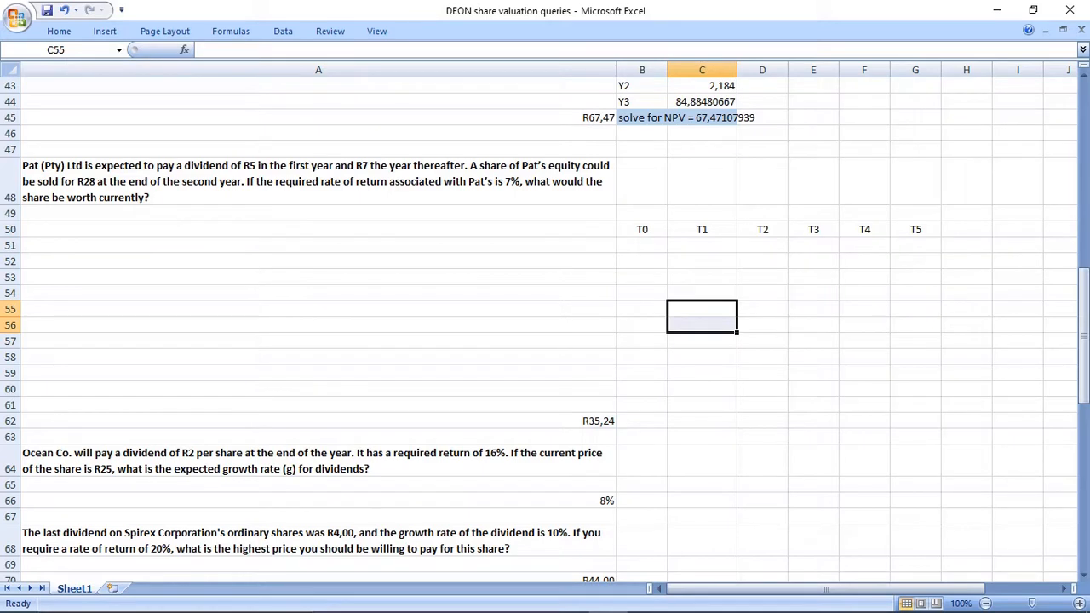
Enter the dividends 5 under T1 in C51 and 7 under T2 in D51.
click(702, 245)
text(5)
key(Return)
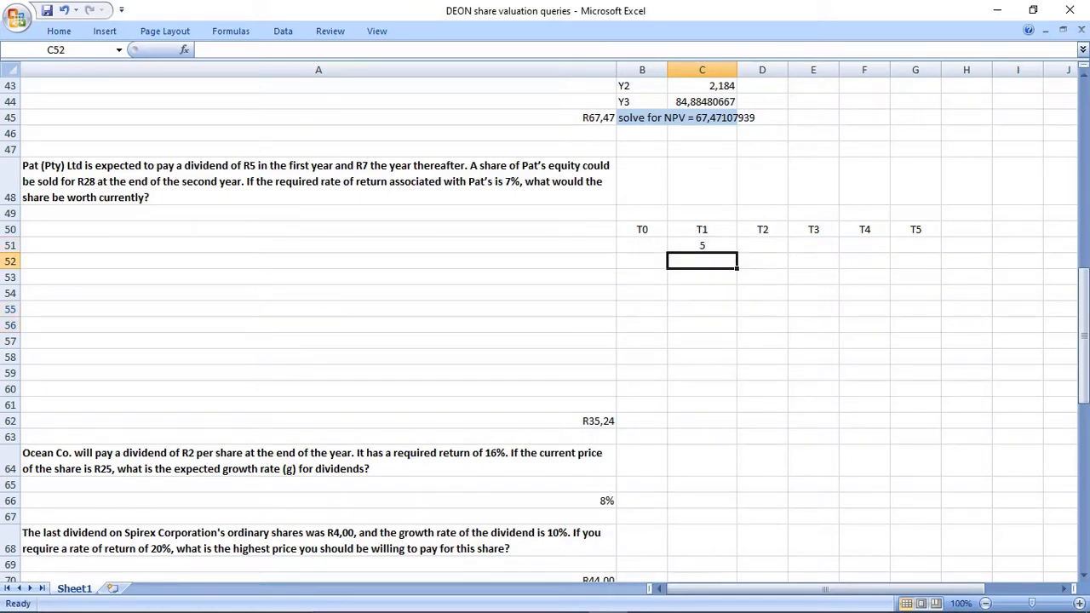
drag(702, 229, 702, 245)
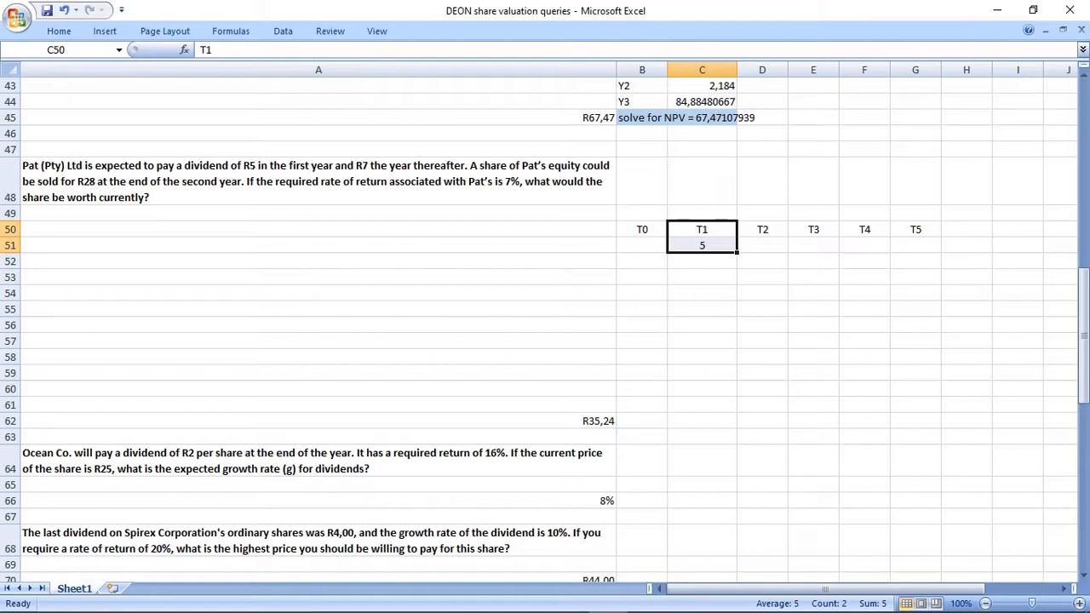
click(762, 246)
text(7)
click(762, 293)
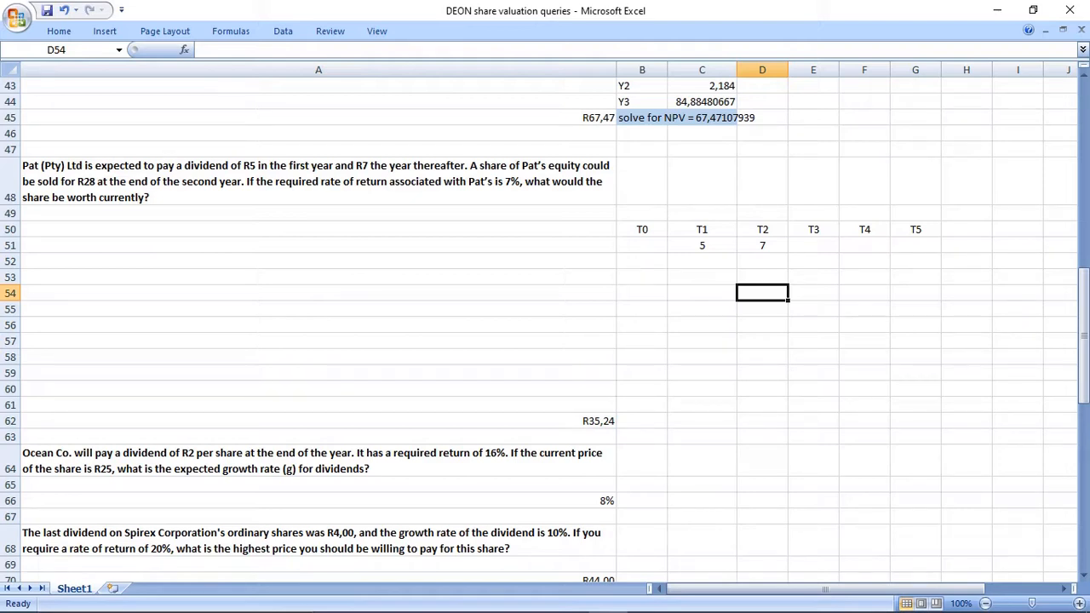
Enter the selling price 28 under T2 in D52 and note the rate as "i = 7%" in D49.
drag(762, 229, 762, 261)
click(762, 261)
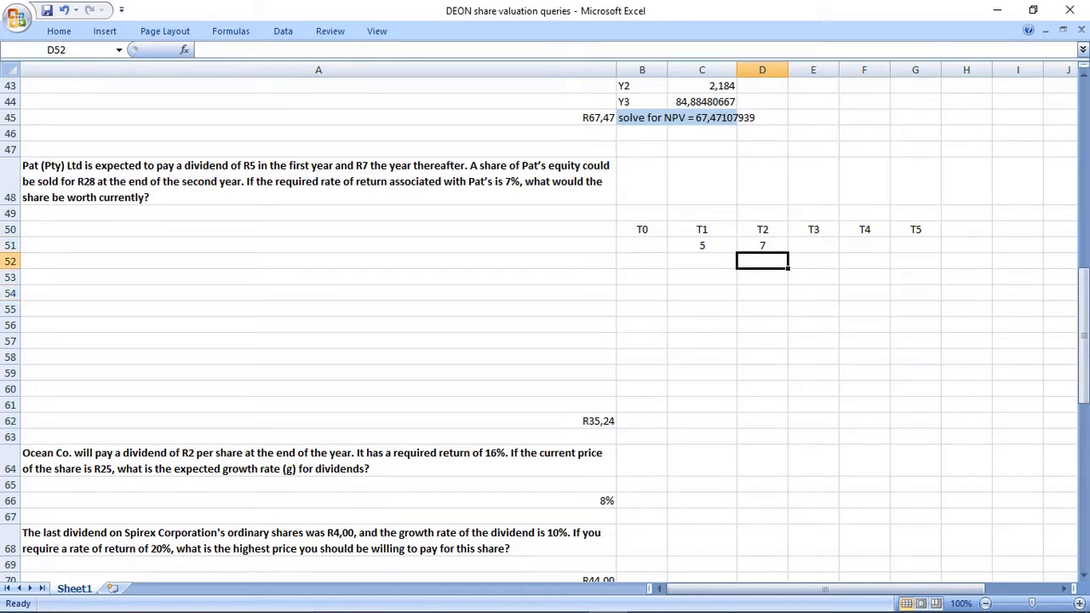
text(28)
click(762, 309)
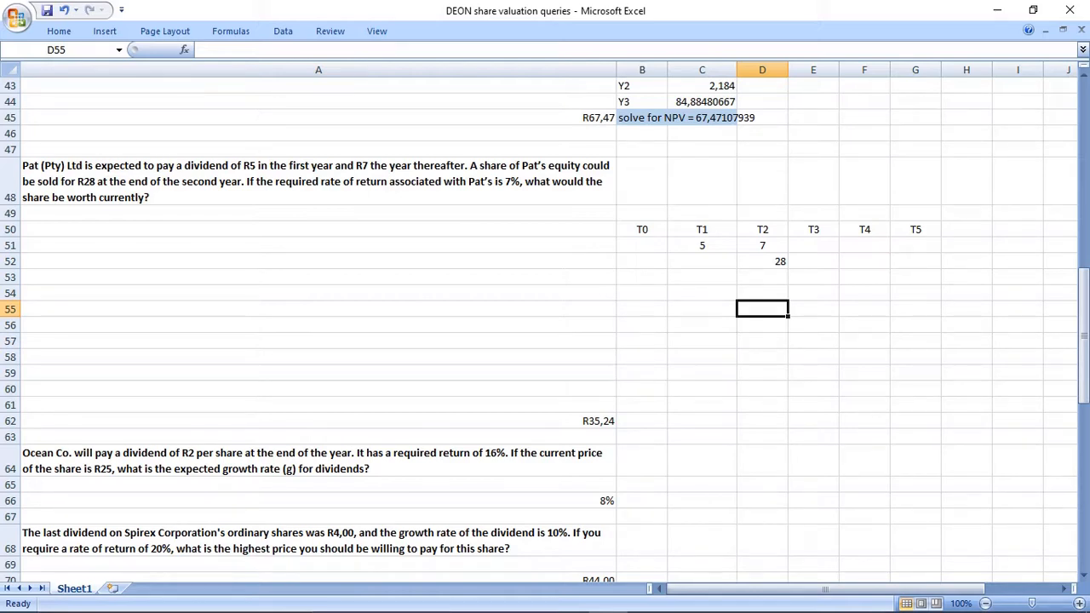
click(762, 213)
text(i = 7%)
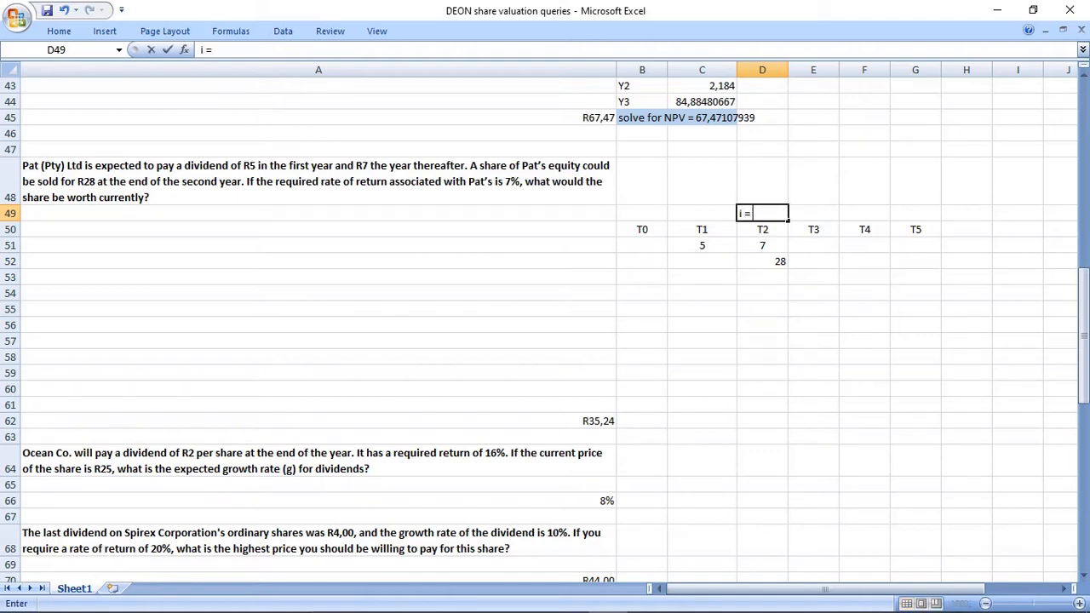
key(Return)
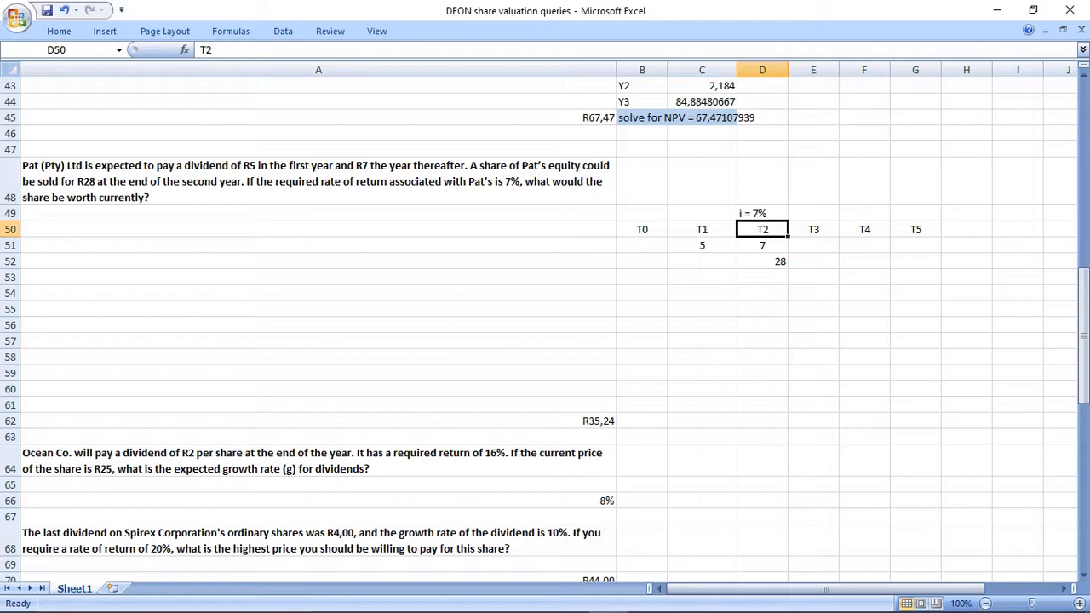
Review the Pat (Pty) Ltd timeline in B49:G52 and enter the heading "Finanical Calculator" in B54.
drag(642, 213, 916, 262)
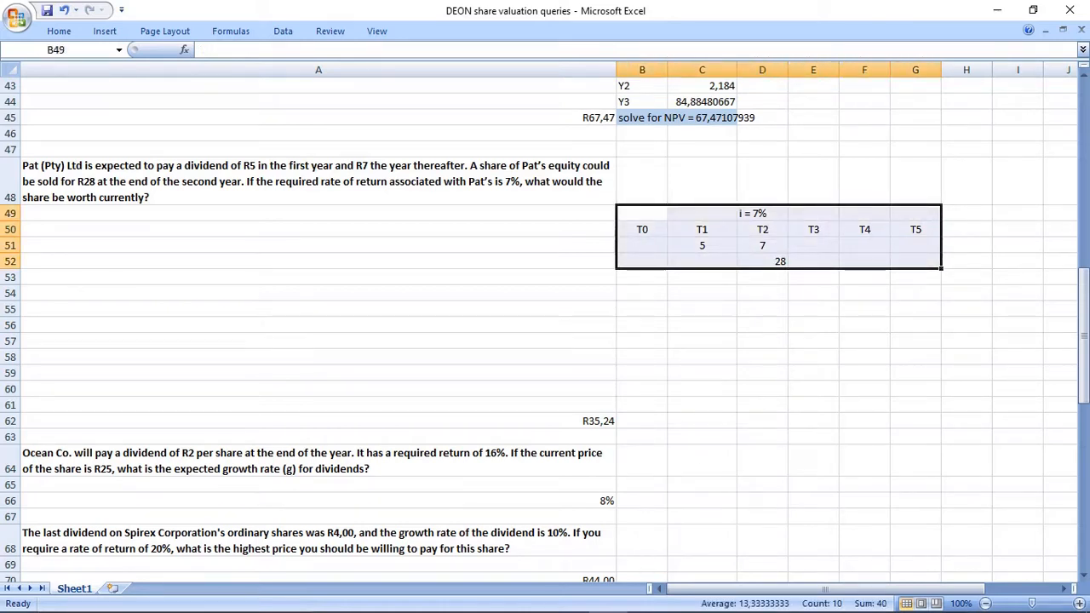
click(642, 293)
click(642, 213)
drag(642, 214, 915, 262)
click(642, 293)
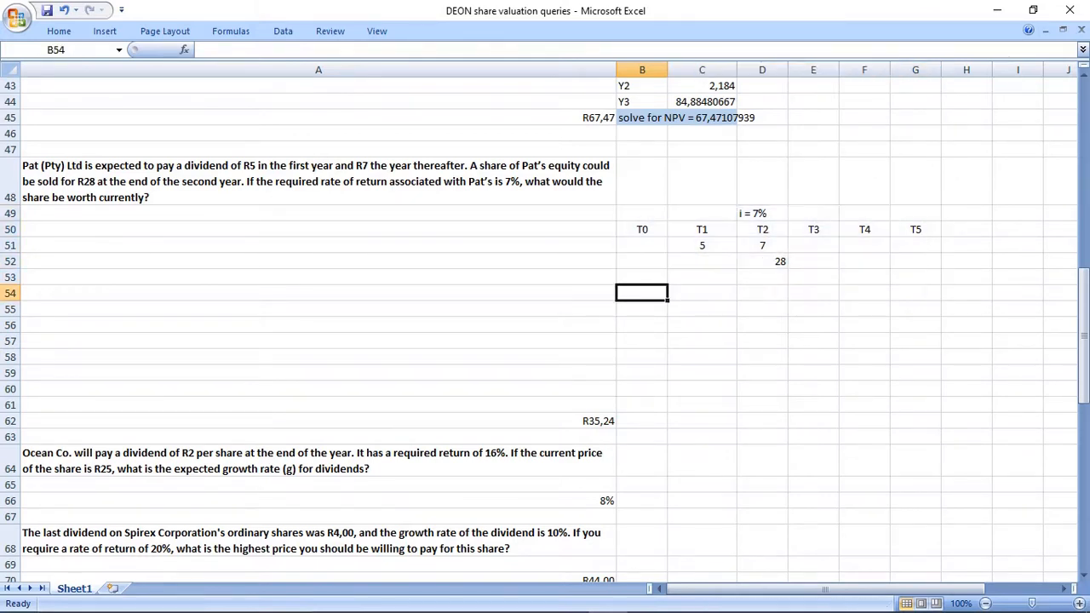
text(Fin)
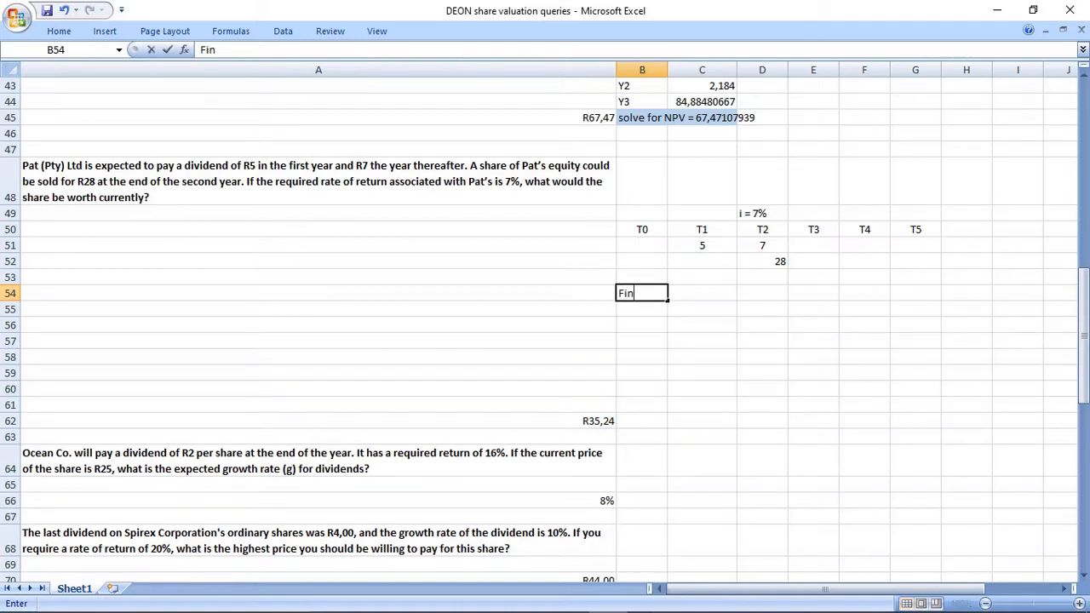
text(anical Calc)
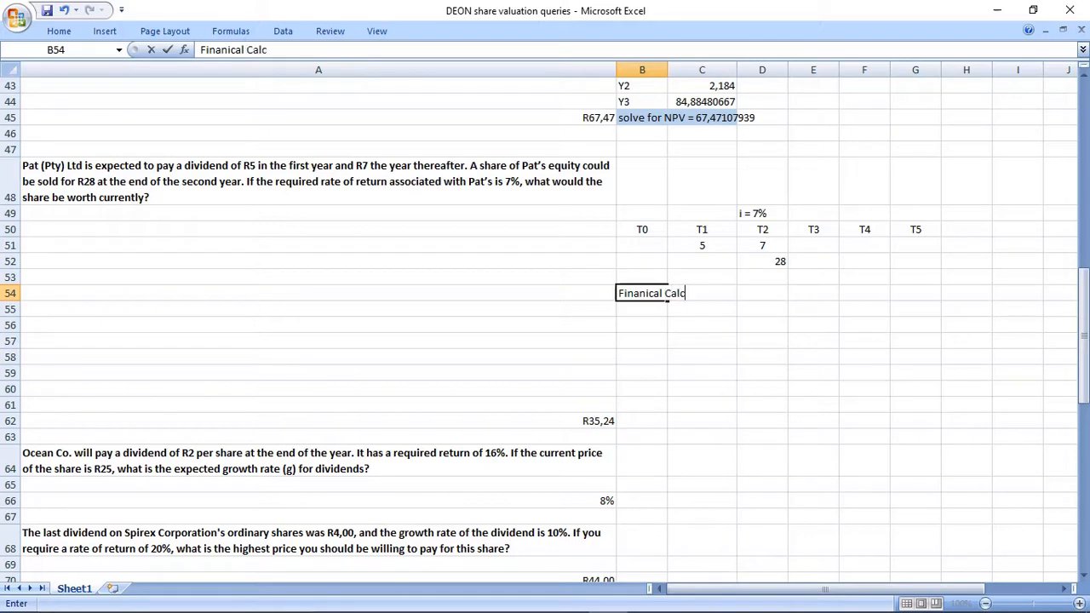
text(ulator)
key(Return)
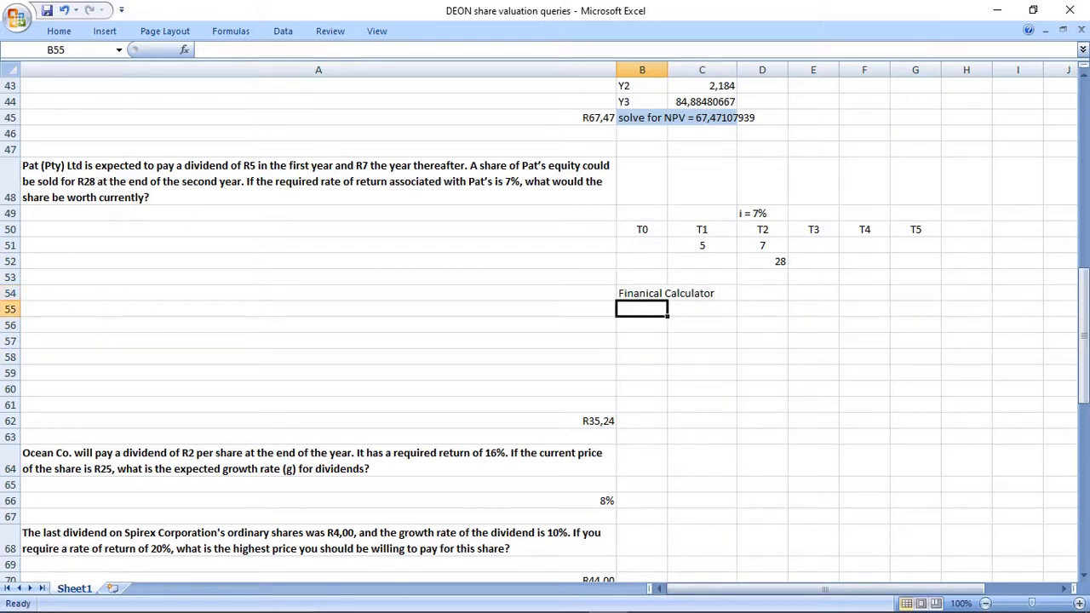
Check the T1 and T2 cash flows and enter "CASH FUNCTION" in B55 under the calculator heading.
drag(701, 229, 702, 245)
drag(762, 229, 762, 245)
drag(702, 229, 813, 261)
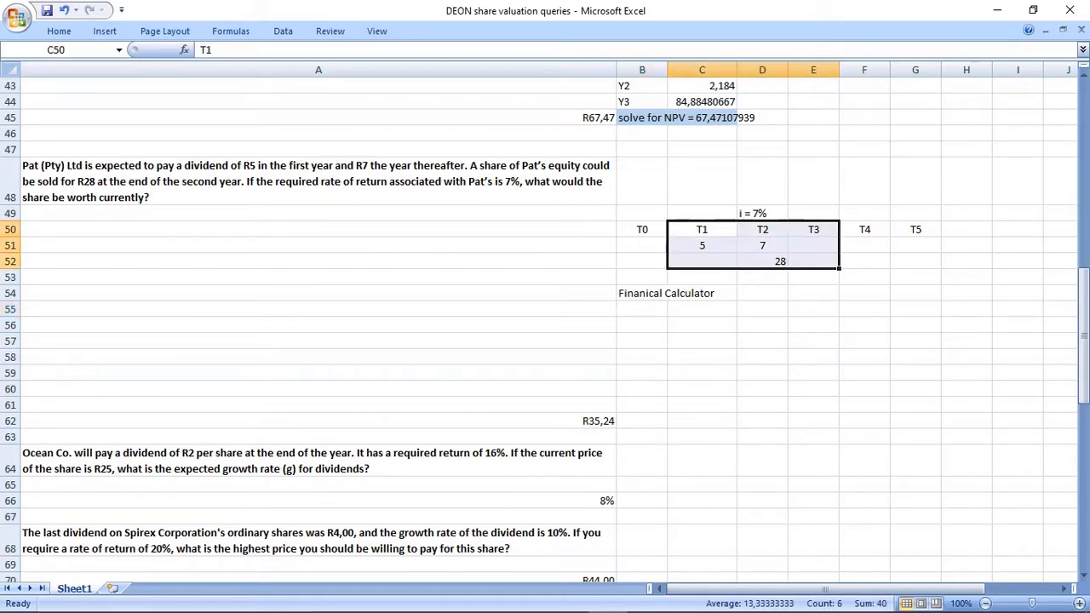
click(642, 309)
text(CASH)
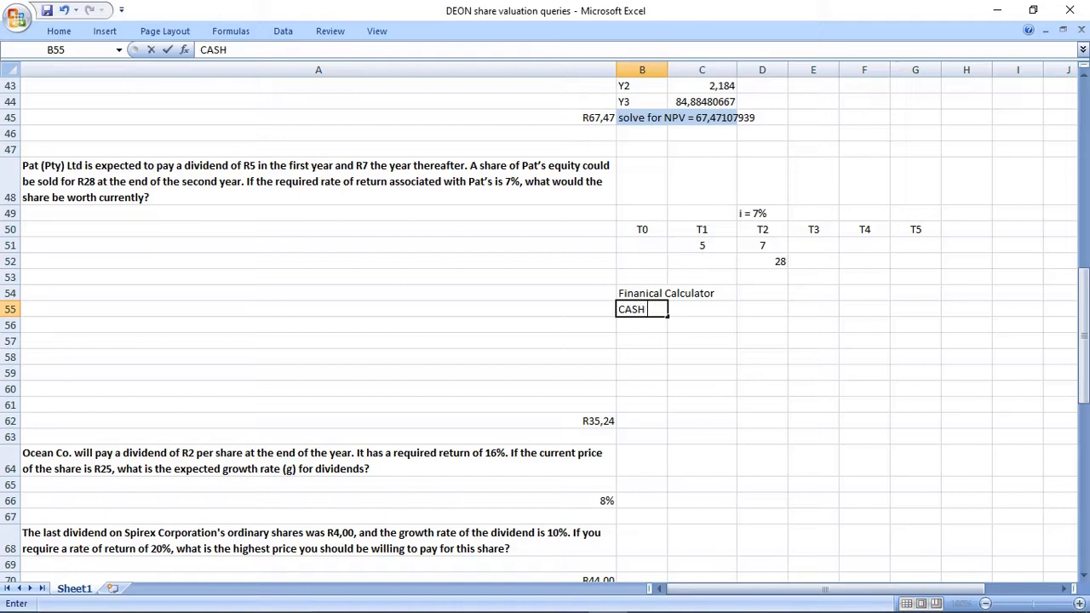
text( FUNCTION)
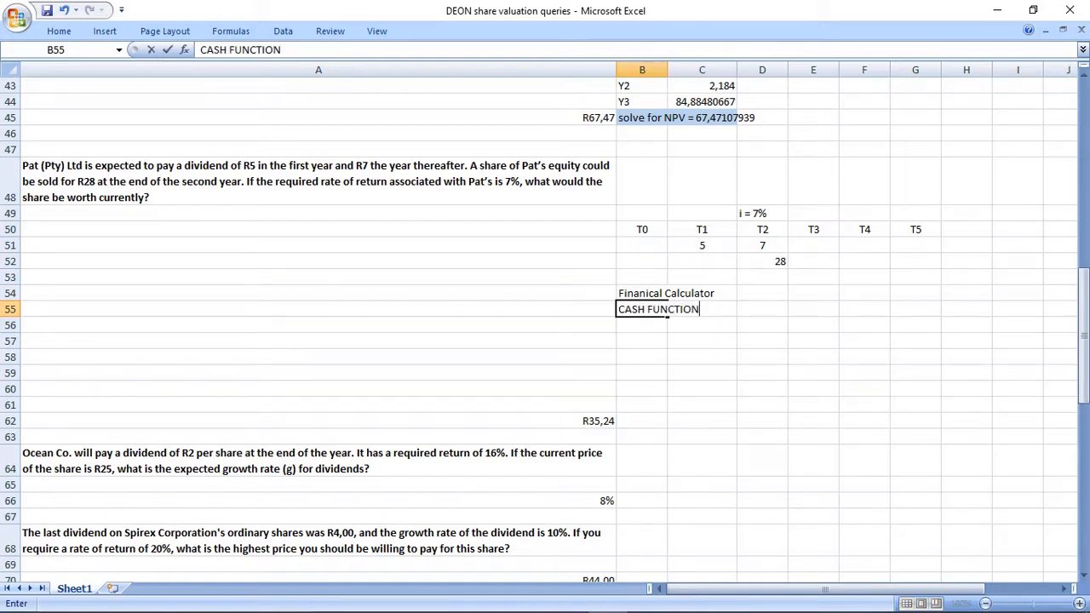
key(Return)
List the cash flow labels Y0, Y1 and Y2 in B56:B58.
text(Y0)
key(Return)
text(Y1)
key(Return)
text(Y2)
key(Return)
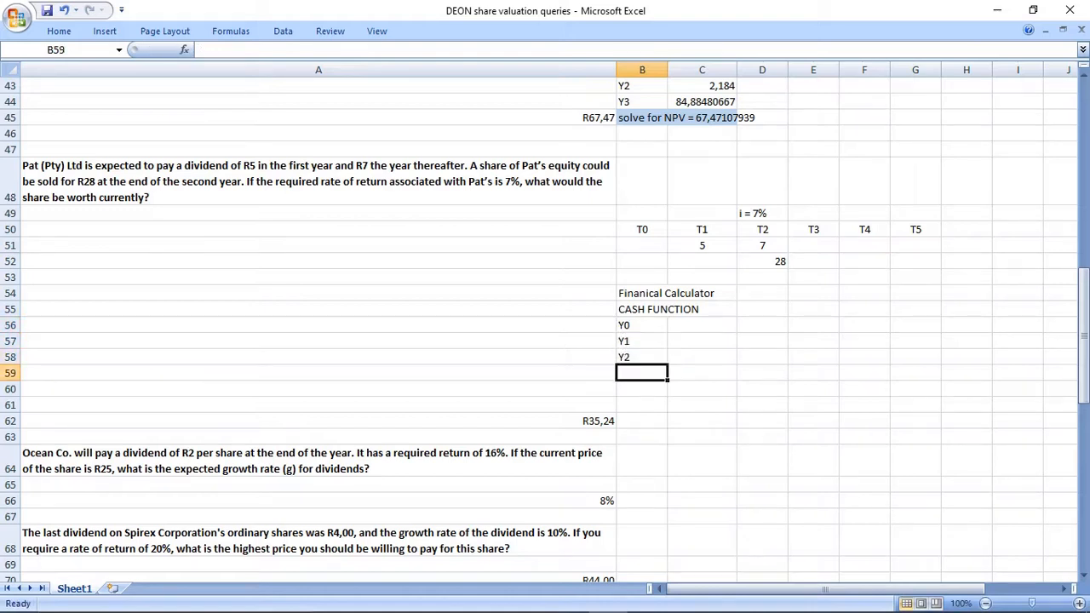
Enter 0 as the Y0 cash flow in C56 and check the T1 and T2 amounts in C50:D52.
click(702, 325)
text(0)
key(Return)
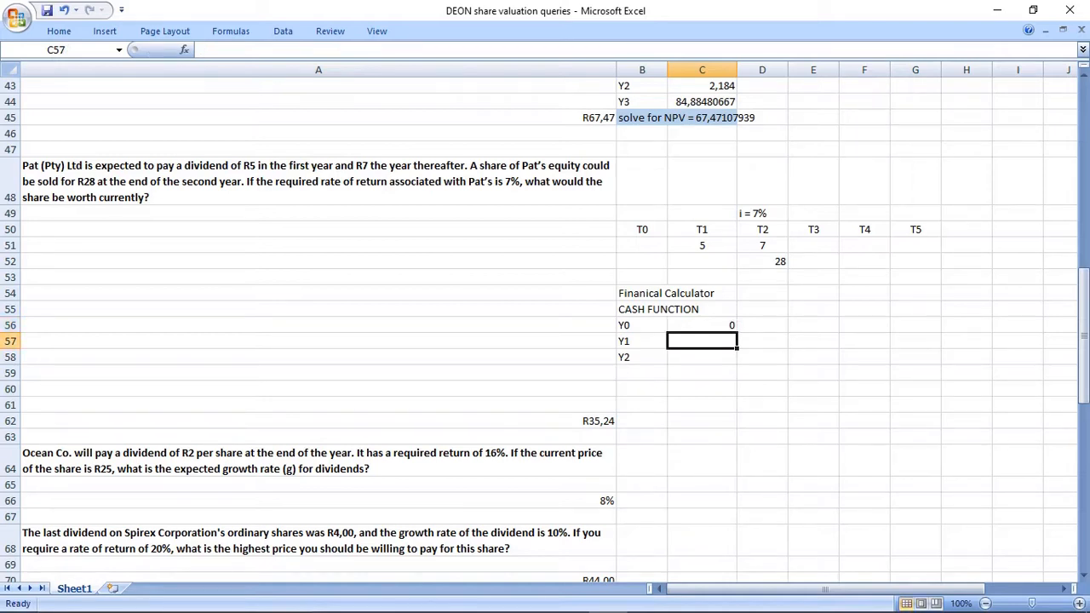
drag(702, 229, 762, 261)
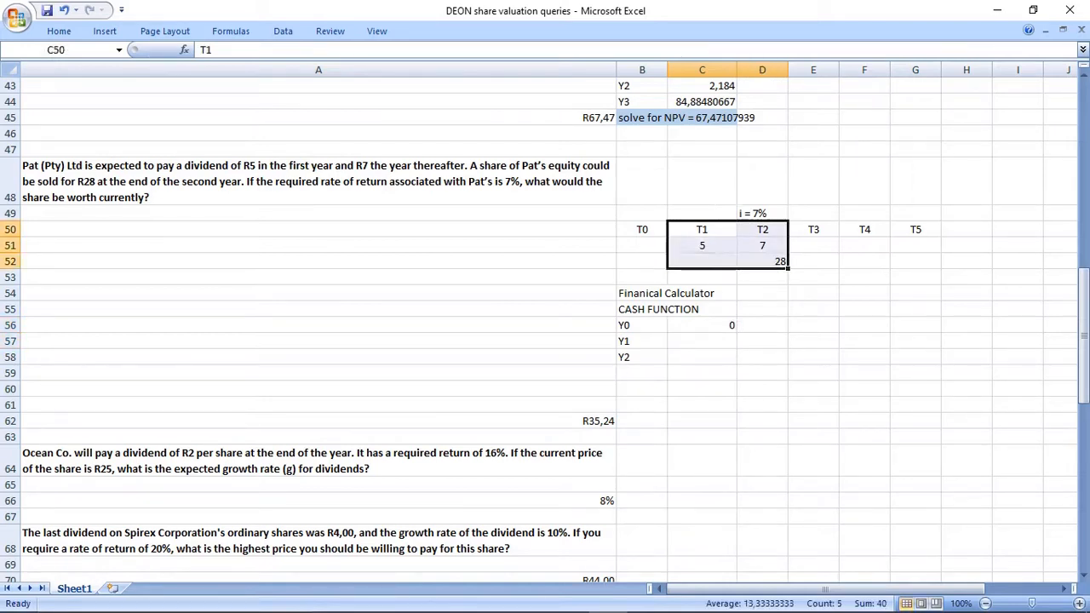
Enter 5 as the Y1 cash flow in C57, matching the T1 dividend in C51.
click(702, 341)
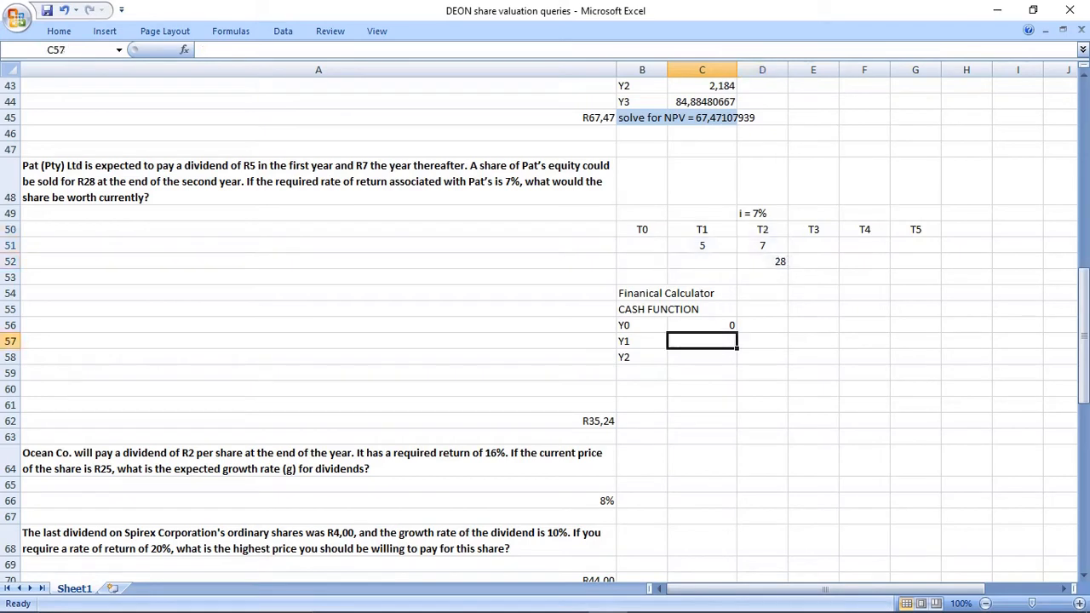
click(701, 245)
click(701, 341)
text(5)
key(Return)
Calculate the Y2 cash flow in C58 by adding the T2 dividend and selling price with =D51+D52.
click(762, 246)
click(762, 261)
click(701, 357)
text(=)
click(762, 245)
text(+)
click(762, 261)
key(Return)
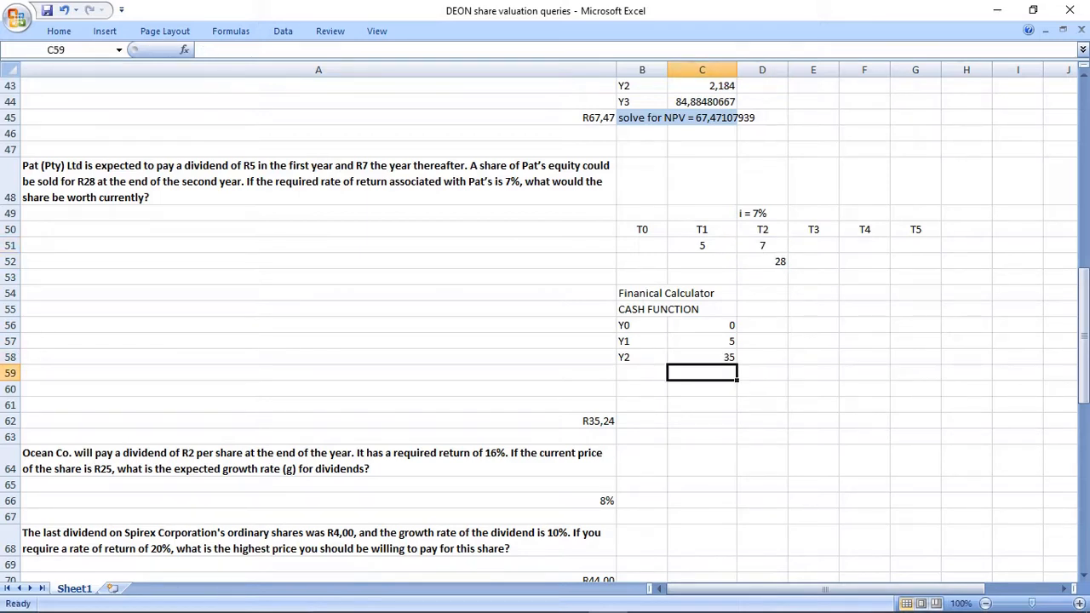
Enter the note "rate = 7% and then solve for NPV =" in B59 below the cash flows.
click(642, 373)
text(ra)
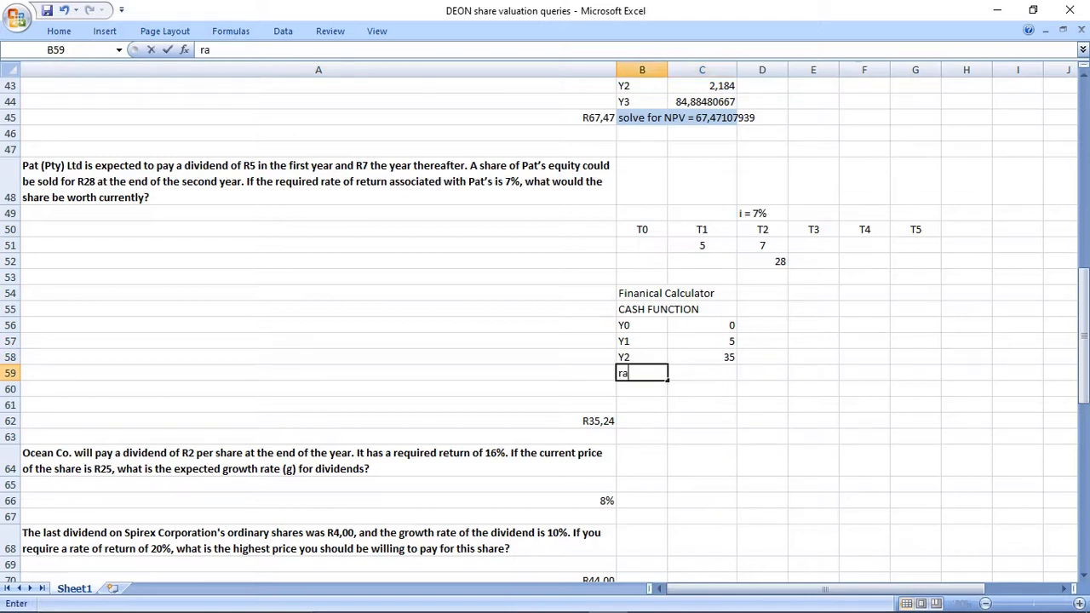
text(te = 7% and then )
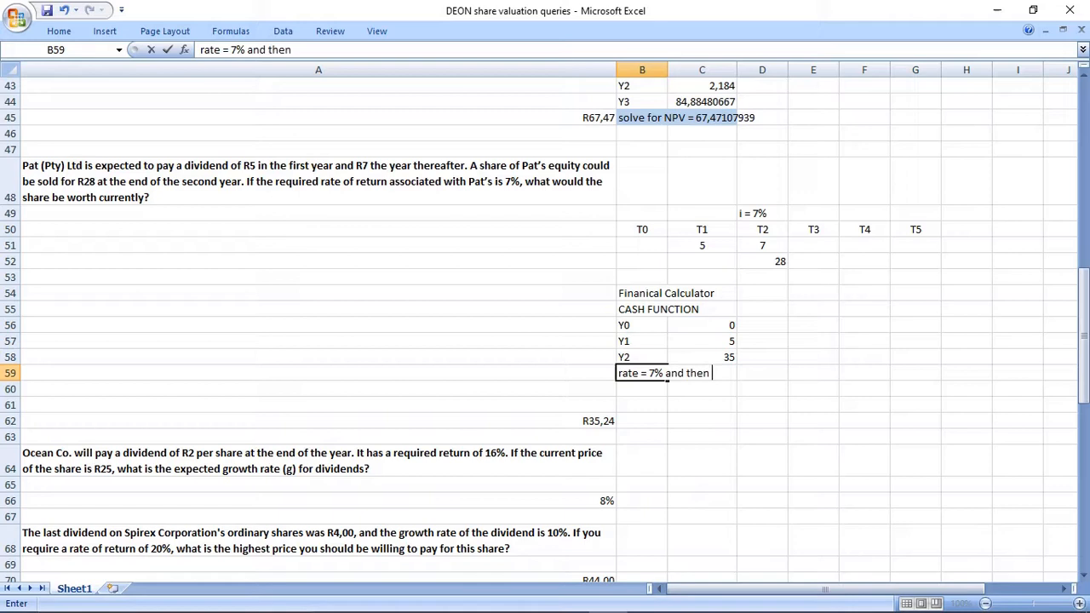
text(solve for NPV =)
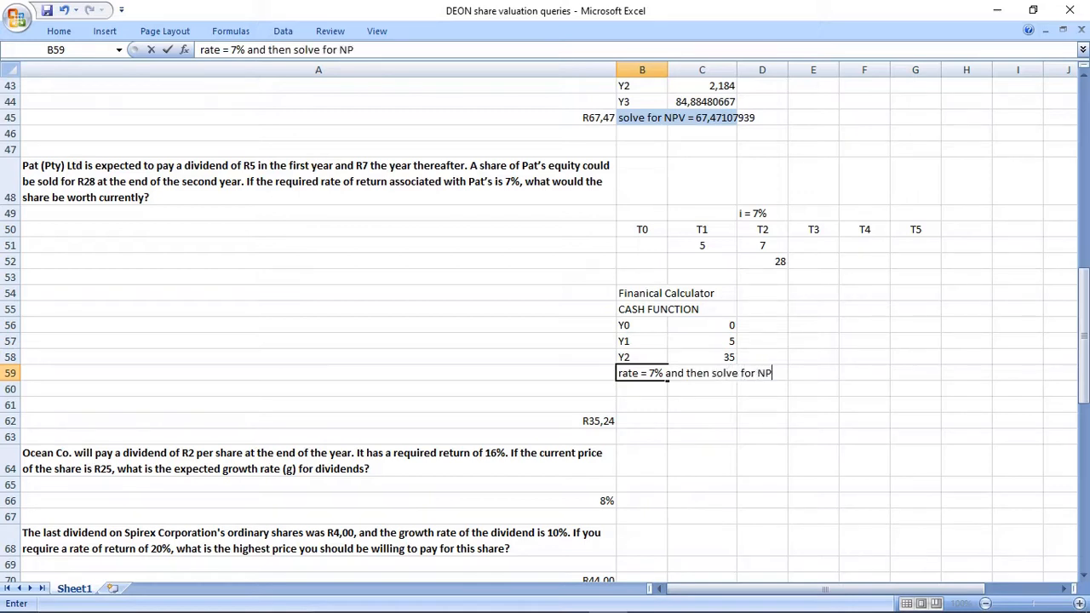
key(ctrl+Return)
key(Right)
key(Right)
key(Right)
key(Right)
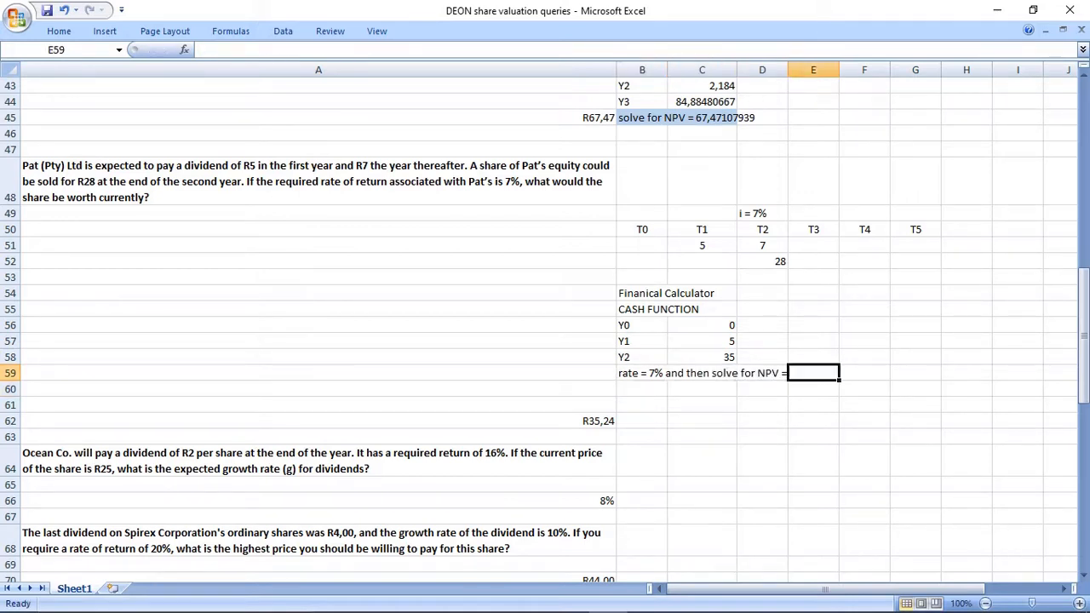
Open the rate and NPV note in B59 for editing at its end.
click(642, 373)
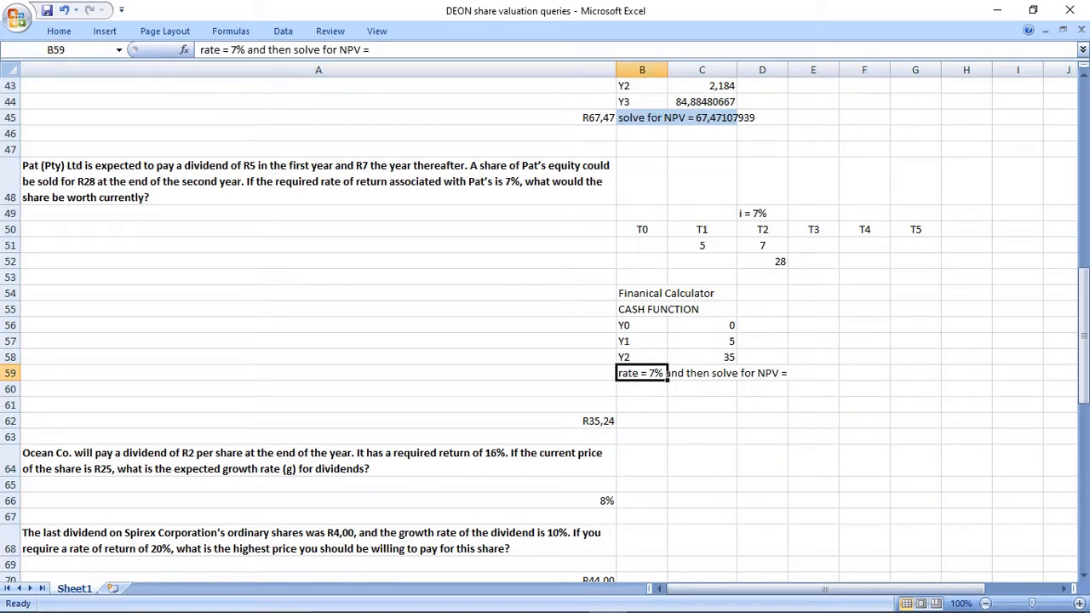
key(F2)
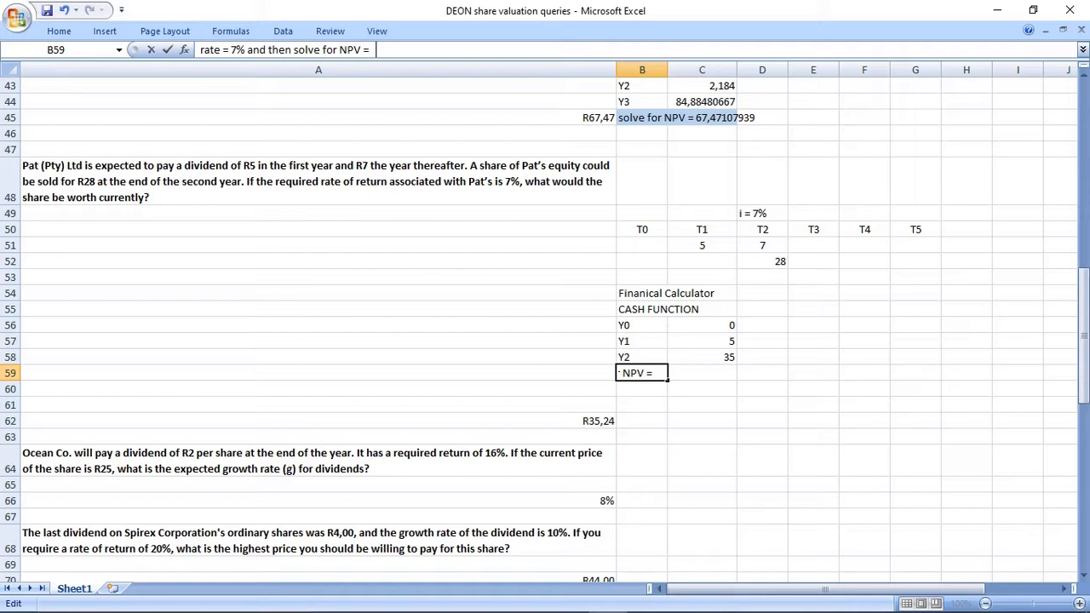
Complete the rate and NPV note in B59 by adding the value 35,24325269 at its end.
key(Tab)
key(Left)
key(F2)
text(35,24325269)
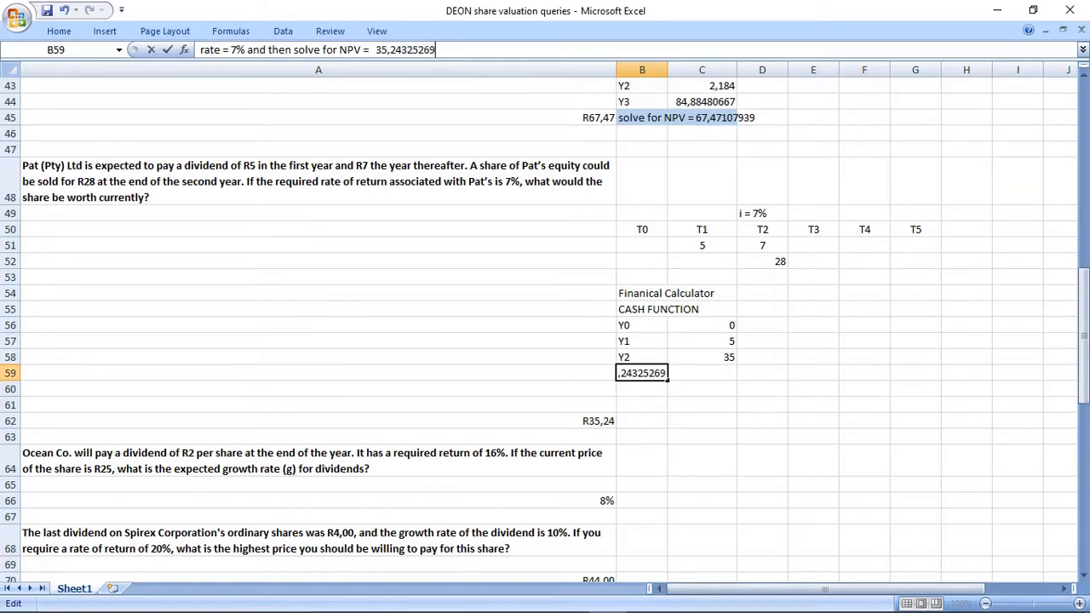
key(Return)
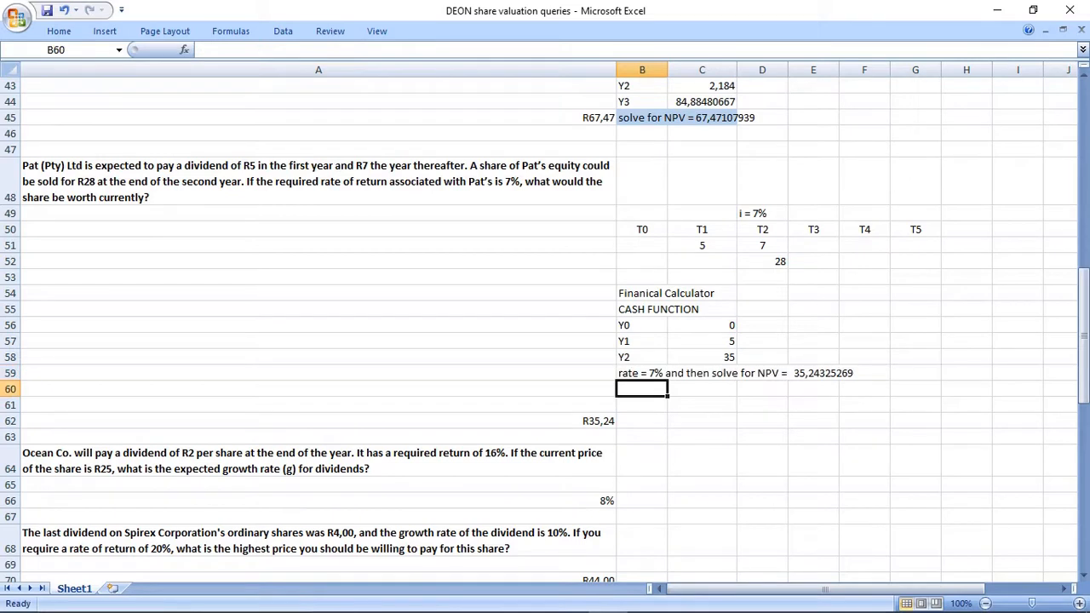
drag(647, 373, 864, 373)
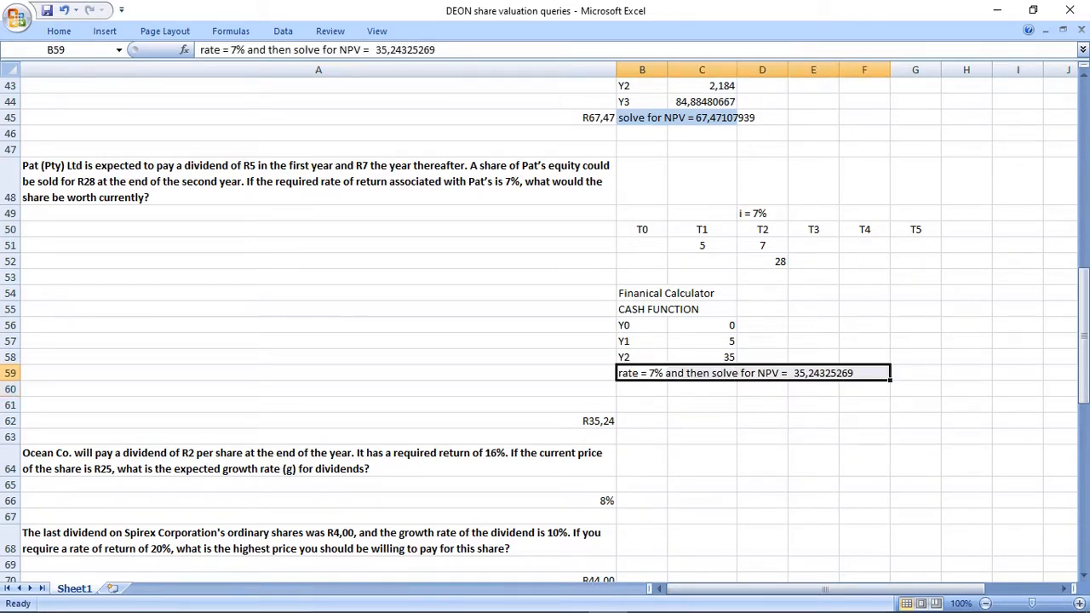
drag(647, 309, 691, 309)
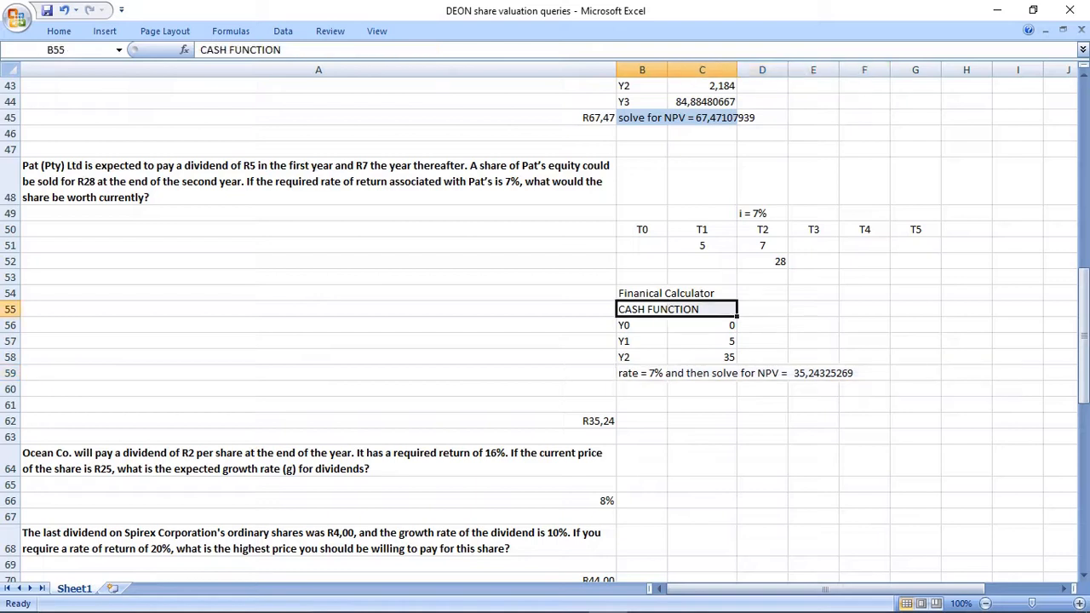
click(762, 420)
drag(644, 214, 916, 373)
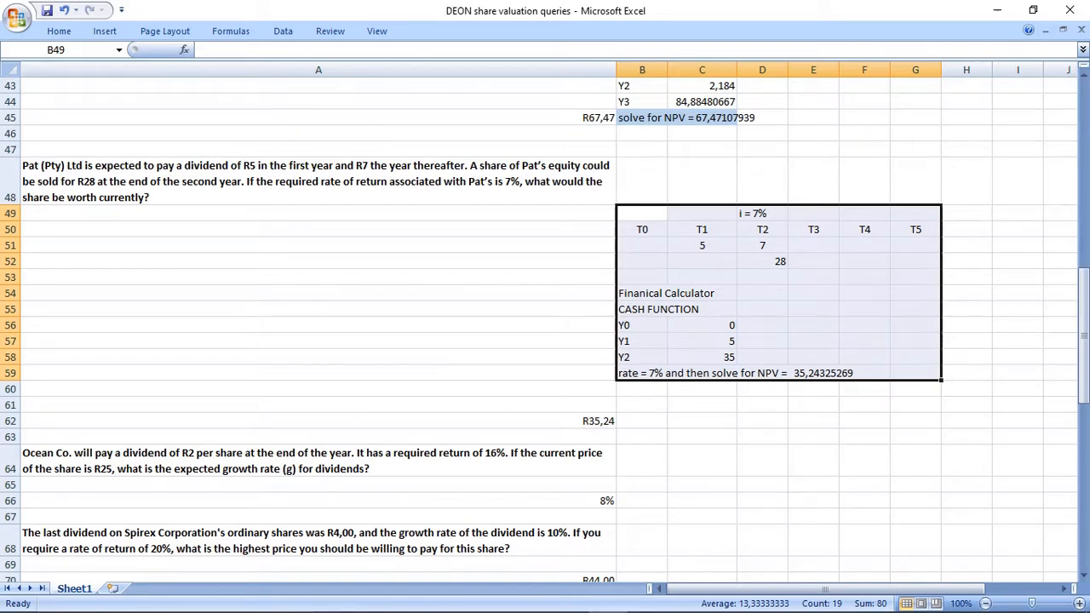
click(588, 420)
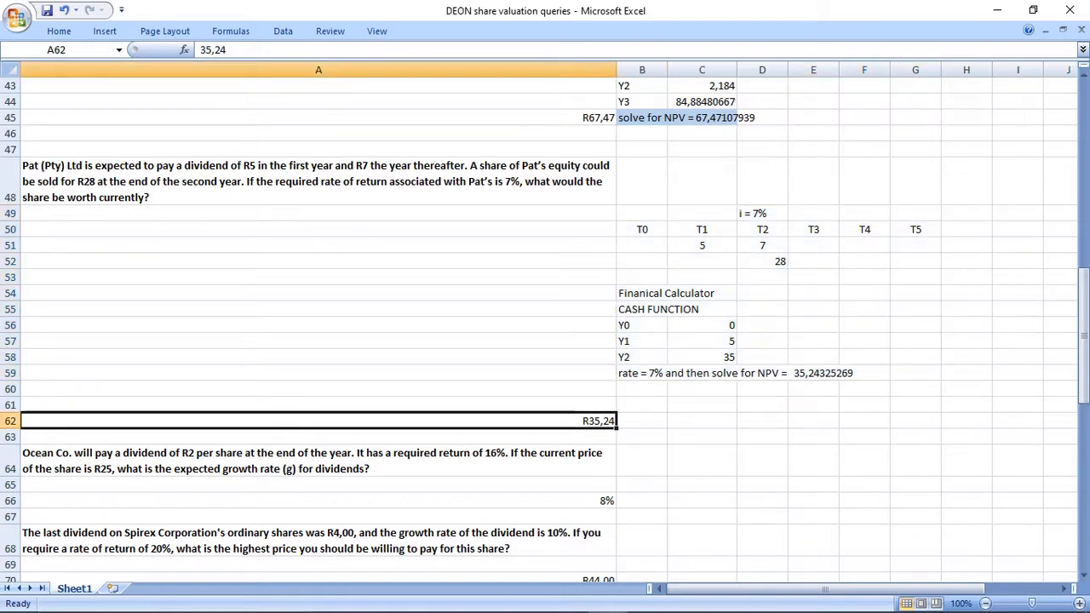
Insert 11 blank rows between the Ocean Co. question and its 8% answer to make working space.
scroll(545, 332, down, 1)
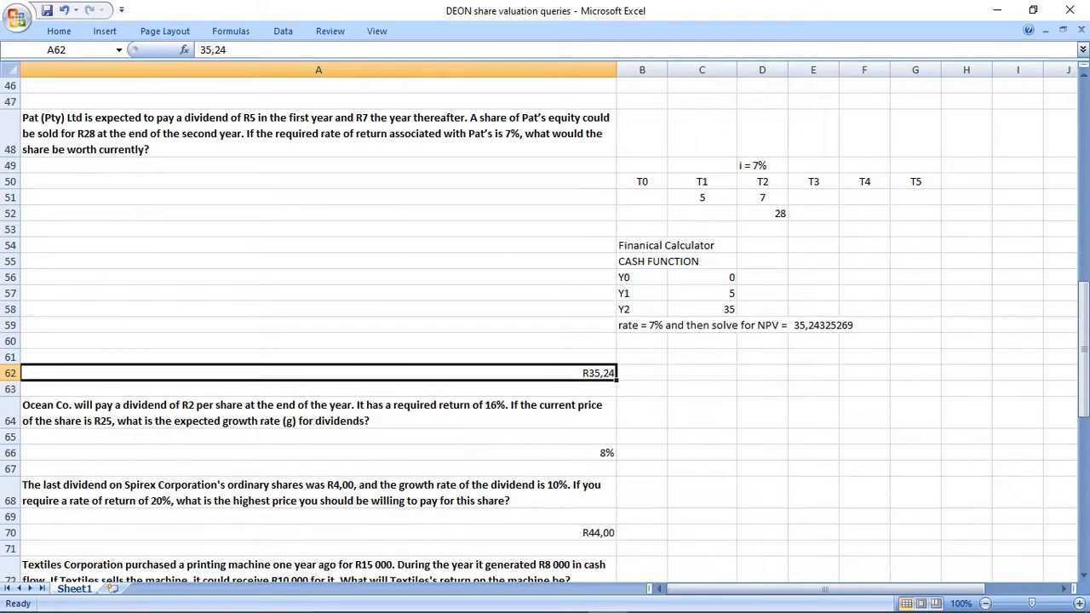
drag(10, 436, 12, 485)
right_click(10, 452)
click(53, 331)
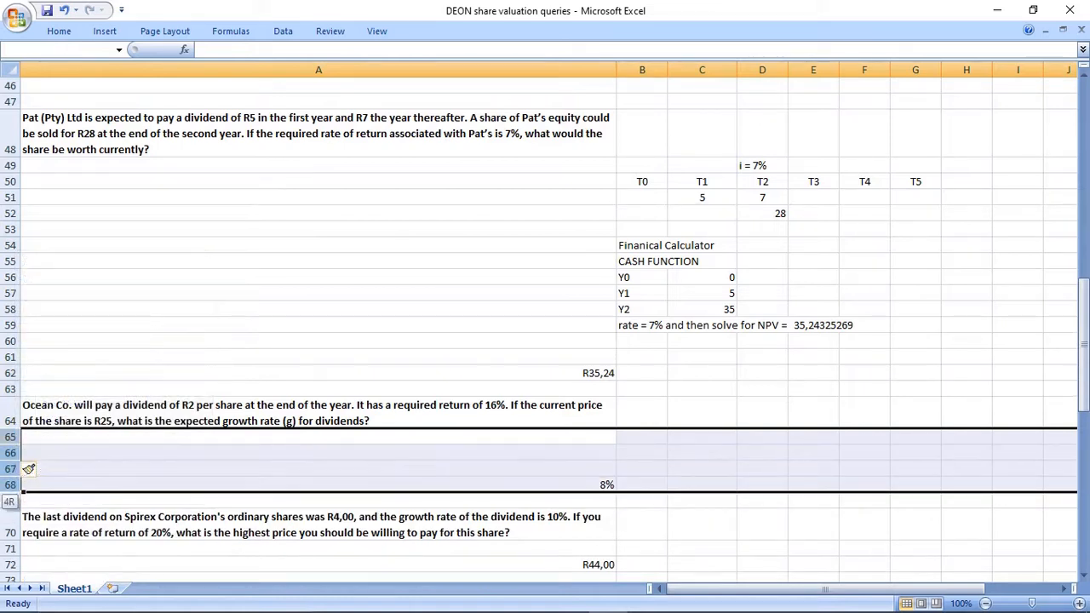
right_click(12, 484)
click(51, 365)
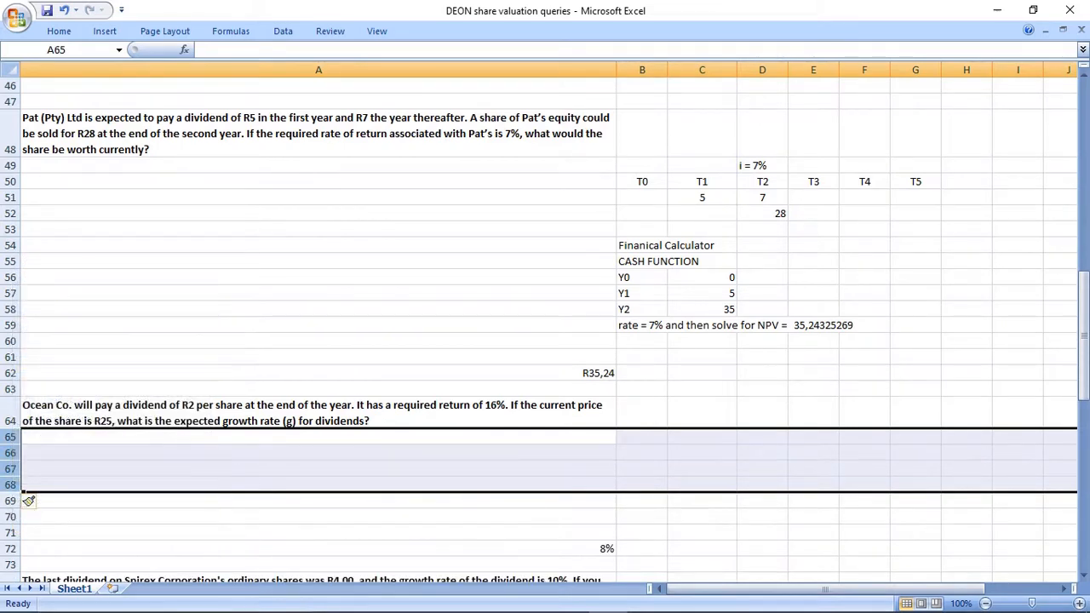
drag(28, 501, 28, 506)
right_click(28, 509)
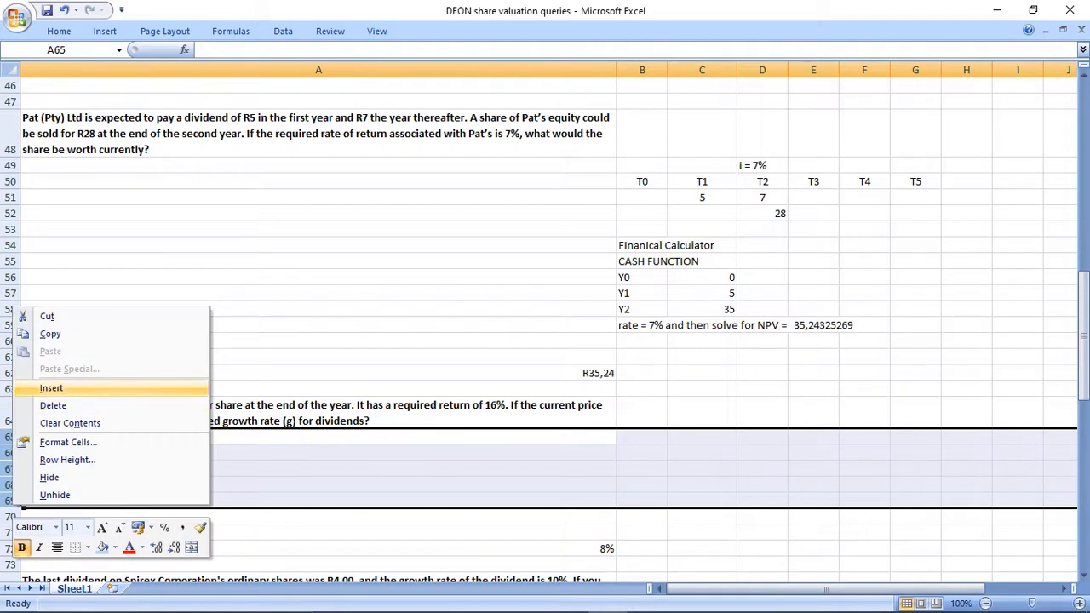
click(51, 388)
scroll(29, 516, down, 5)
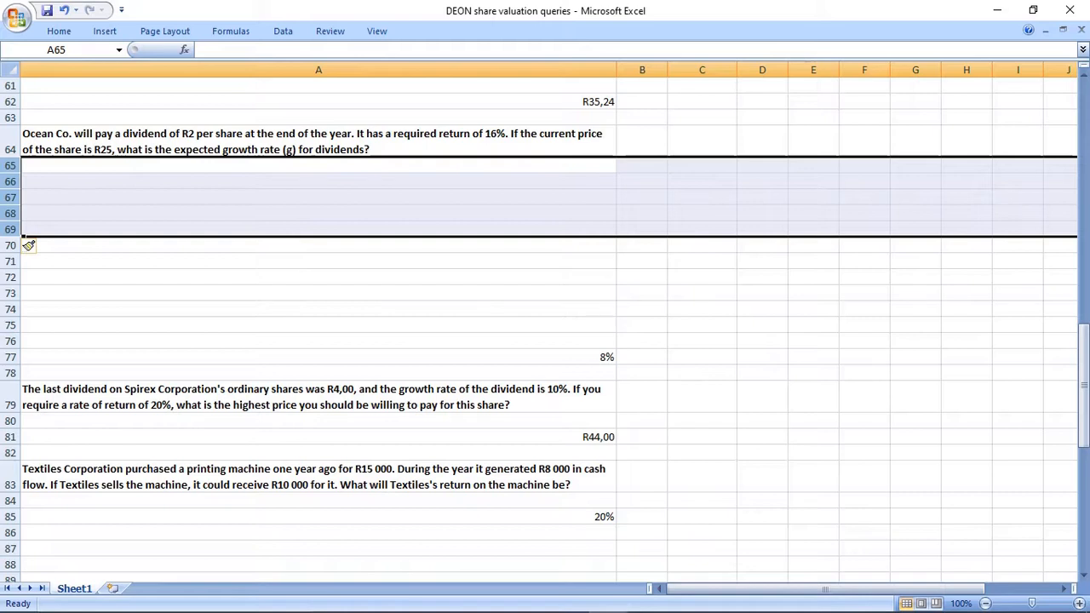
Enter the heading T0 in C65 and the R2 dividend as 2 below it in C66.
click(701, 165)
text(0)
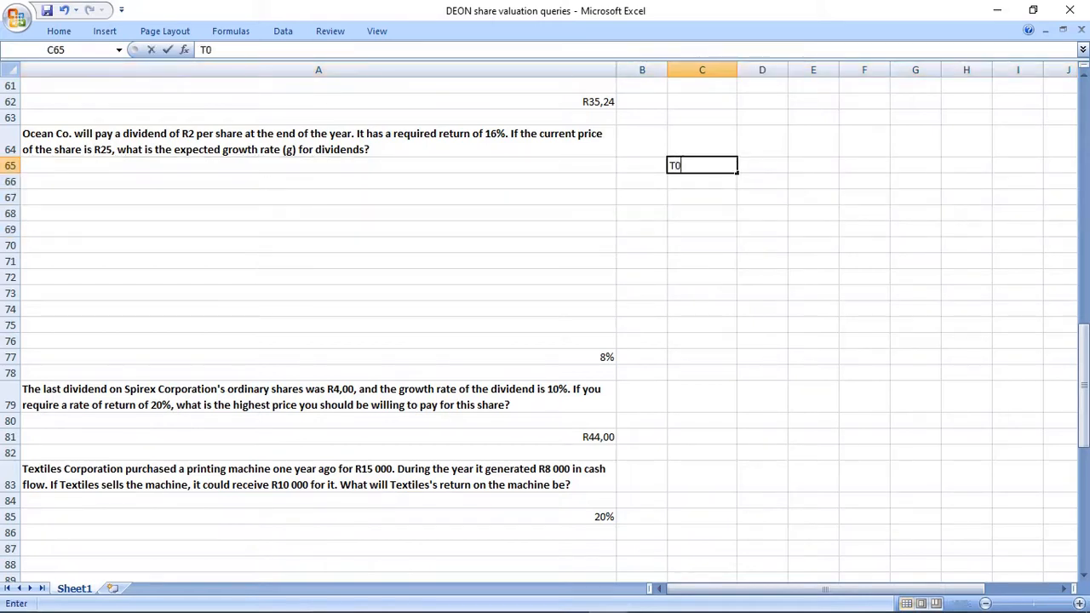
key(Return)
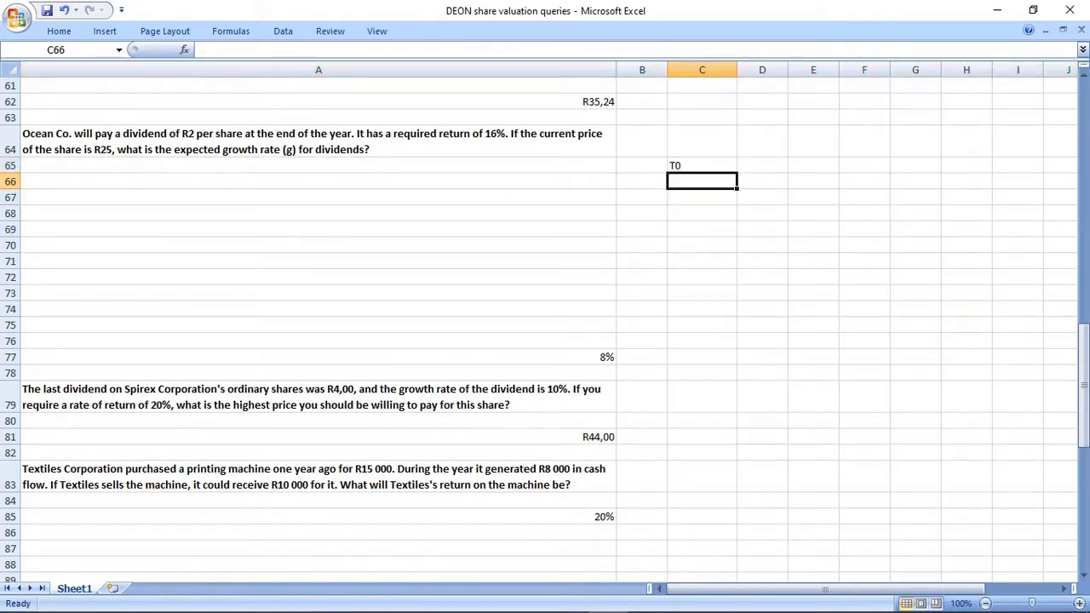
text(2)
key(Return)
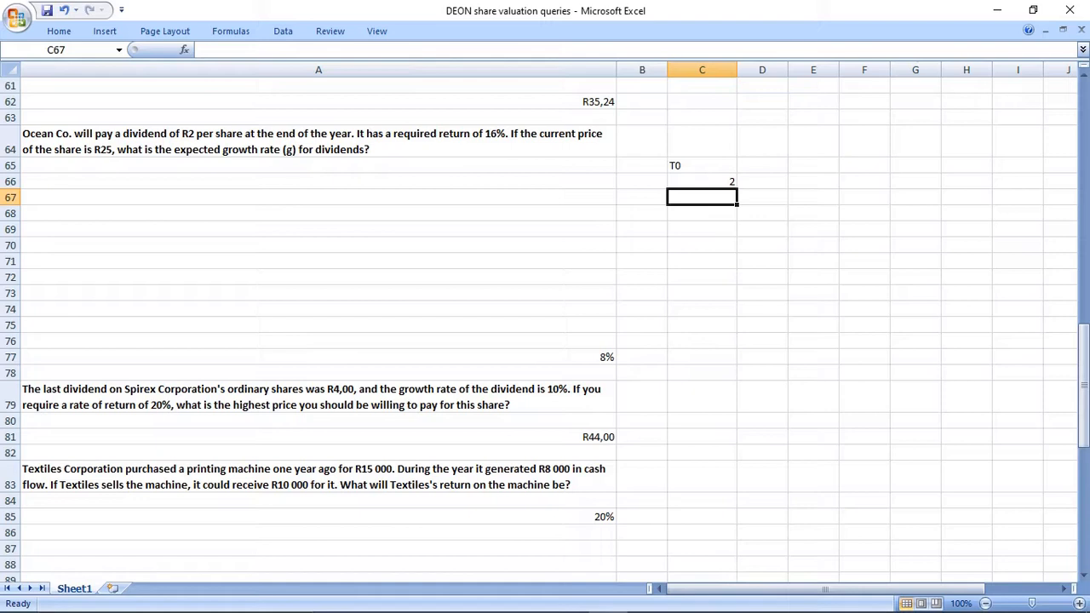
click(701, 141)
click(702, 181)
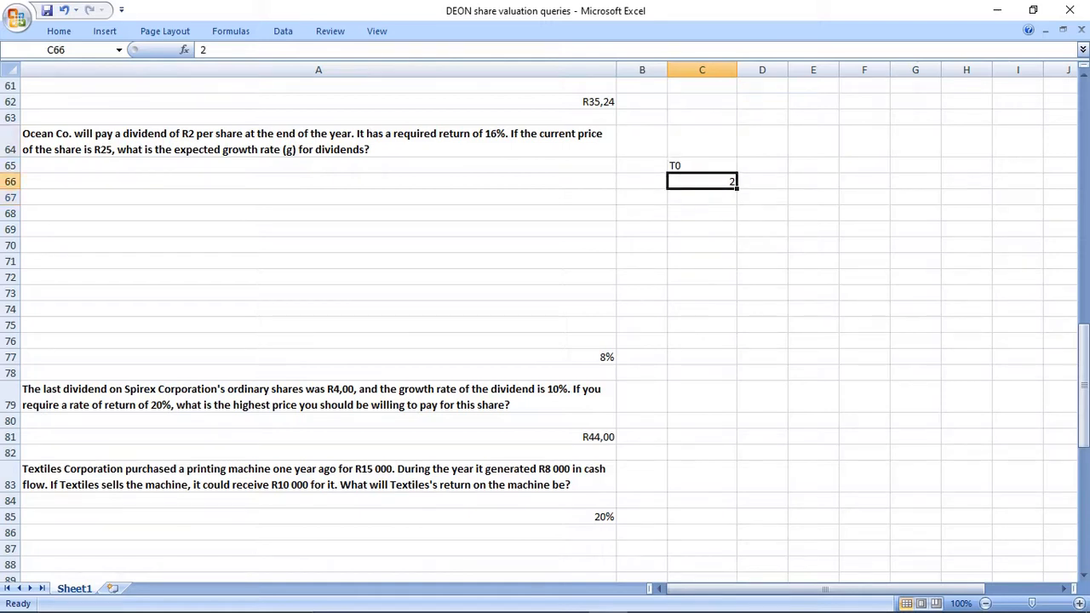
Set the timeline headings above the Ocean Co. dividend to T0 in B65 and T1 in C65.
click(642, 165)
text(T0)
key(Return)
click(702, 166)
text(Y)
key(BackSpace)
text(T1)
key(Return)
Enter the required return as "i = 16%" in C64 above the T1 heading.
key(Up)
key(Up)
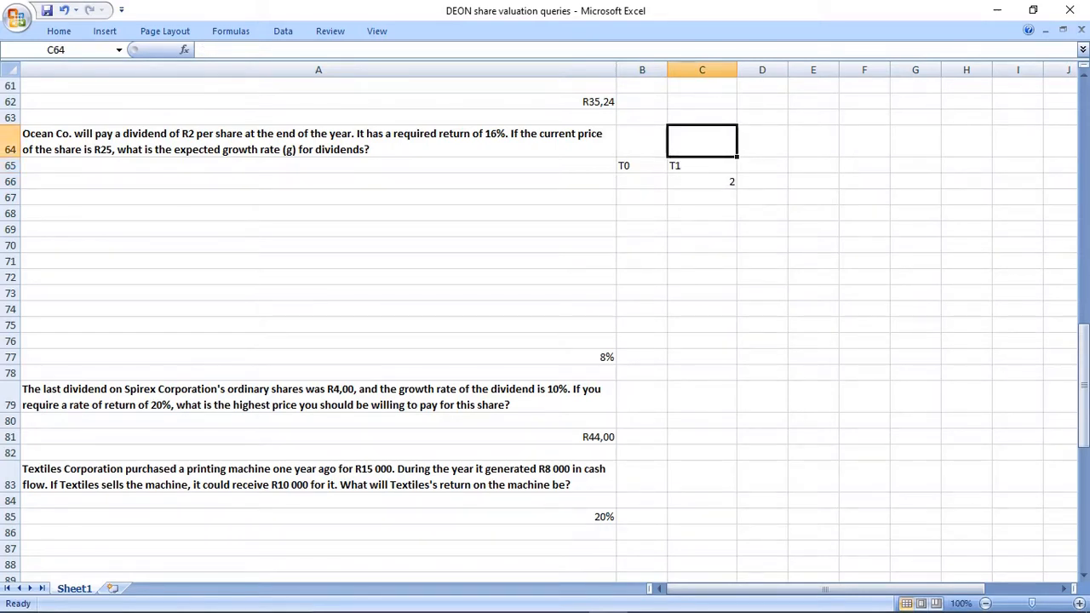
key(Down)
key(Down)
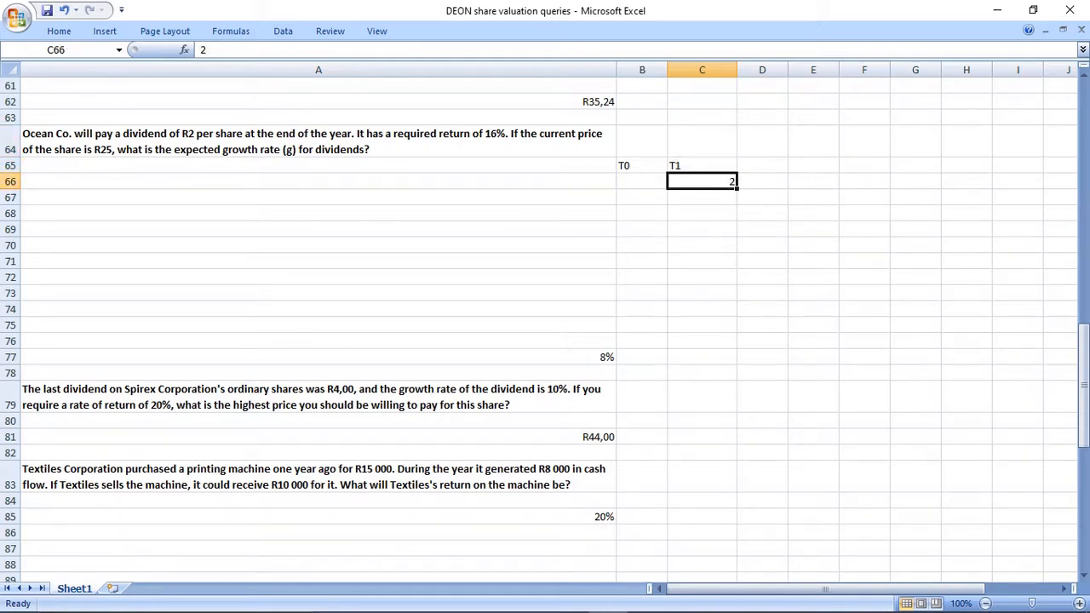
key(Up)
key(Up)
text(i = 16)
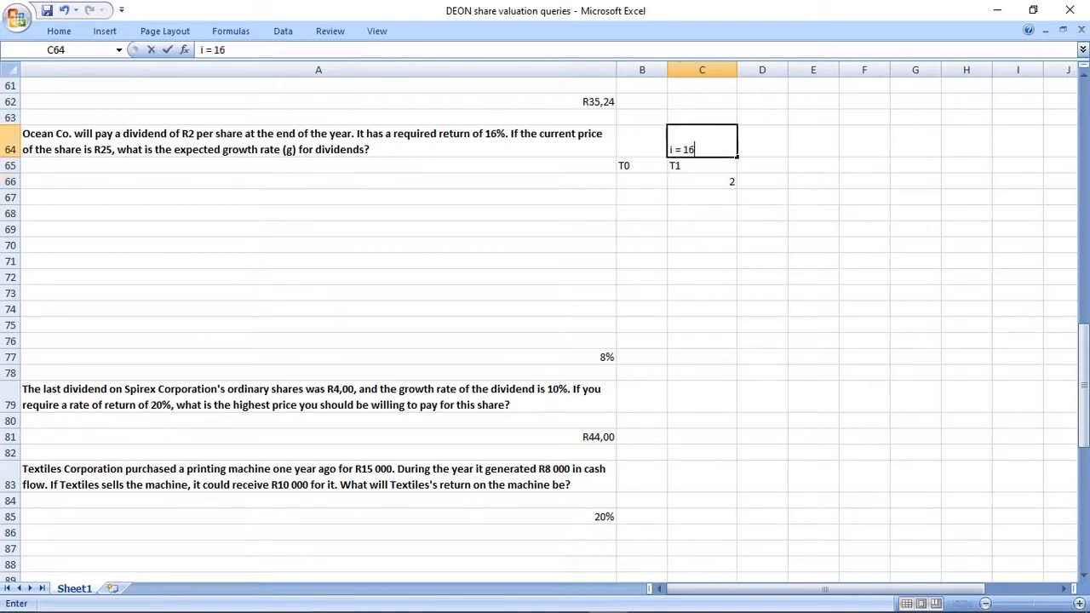
text(%)
key(Return)
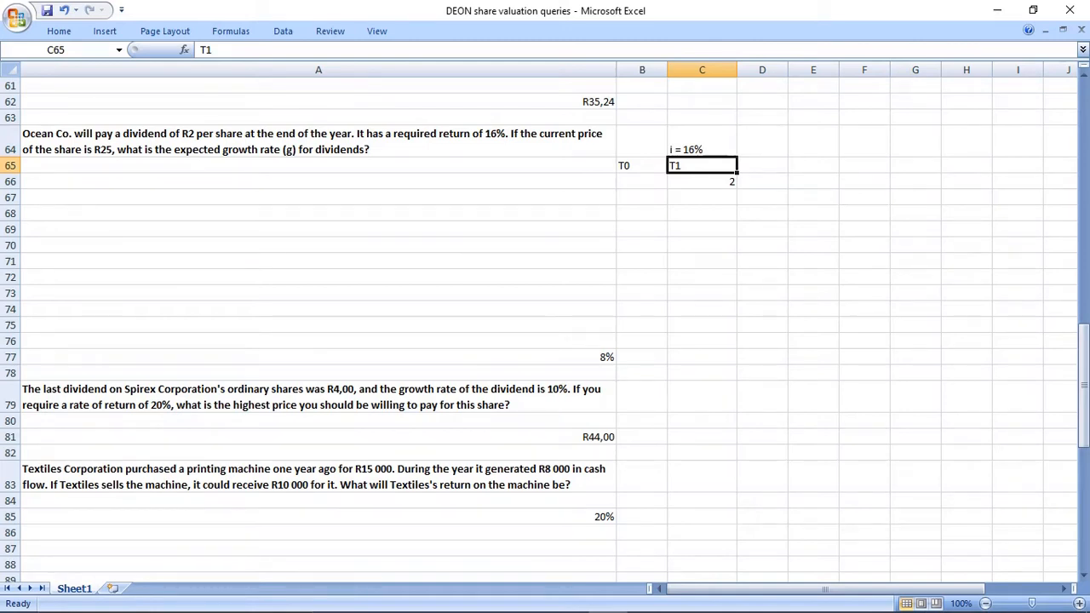
Enter the label PV in B66 below the T0 heading.
key(Left)
key(Down)
key(Down)
key(Down)
key(Up)
Label the T0 column NOW in B64.
key(Up)
text(PV)
key(Return)
key(Up)
key(Up)
key(Up)
text(NOV)
key(Return)
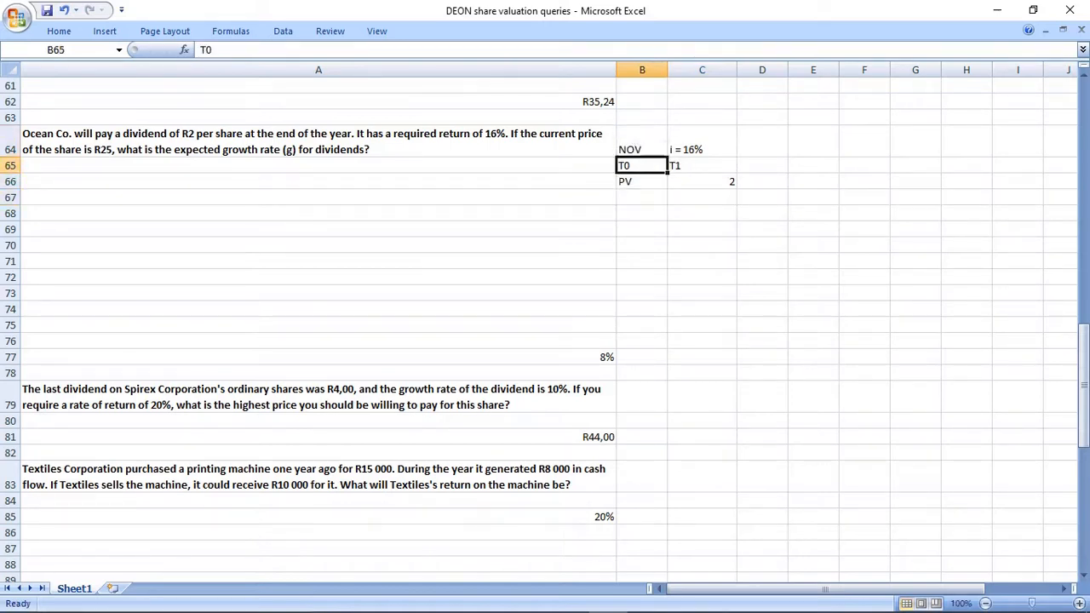
key(Up)
key(F2)
key(BackSpace)
text(W)
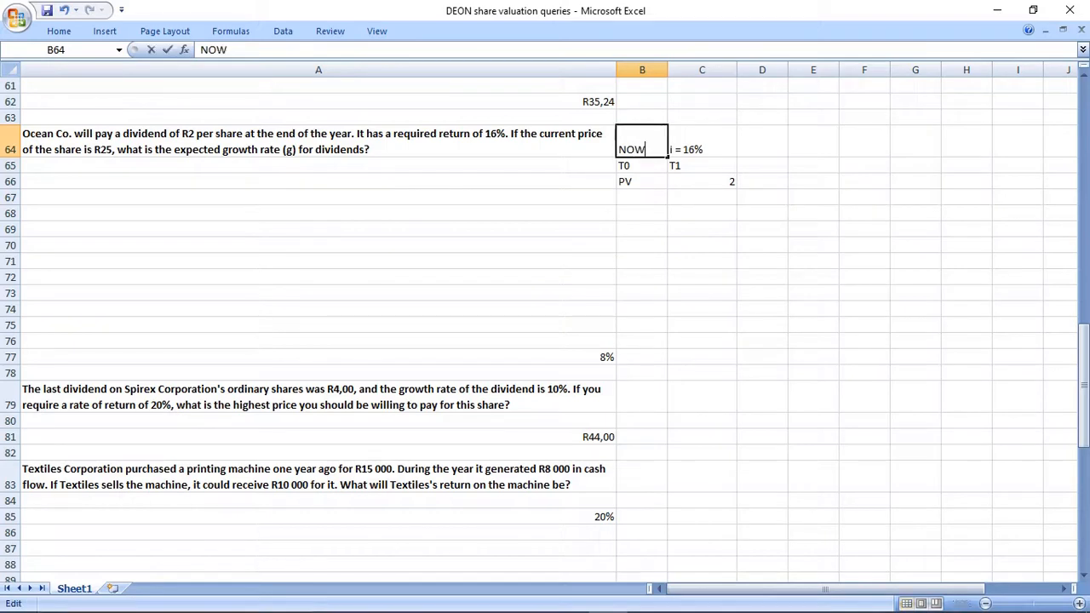
key(Return)
Extend the PV label in B66 with the current share price so it reads "PV = 25".
key(Down)
key(F2)
text(=)
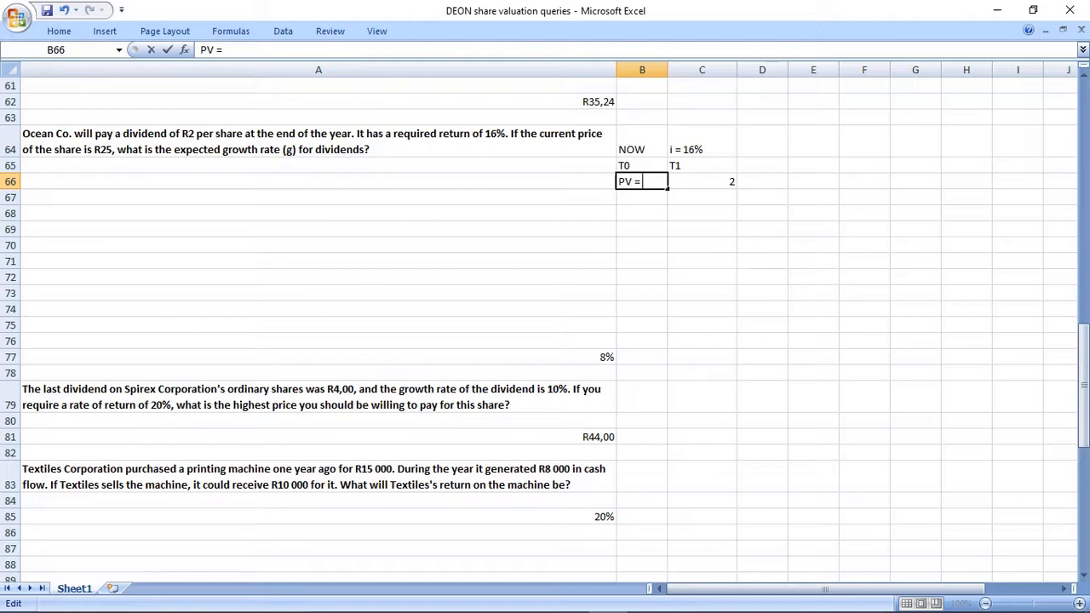
text( 25)
key(Return)
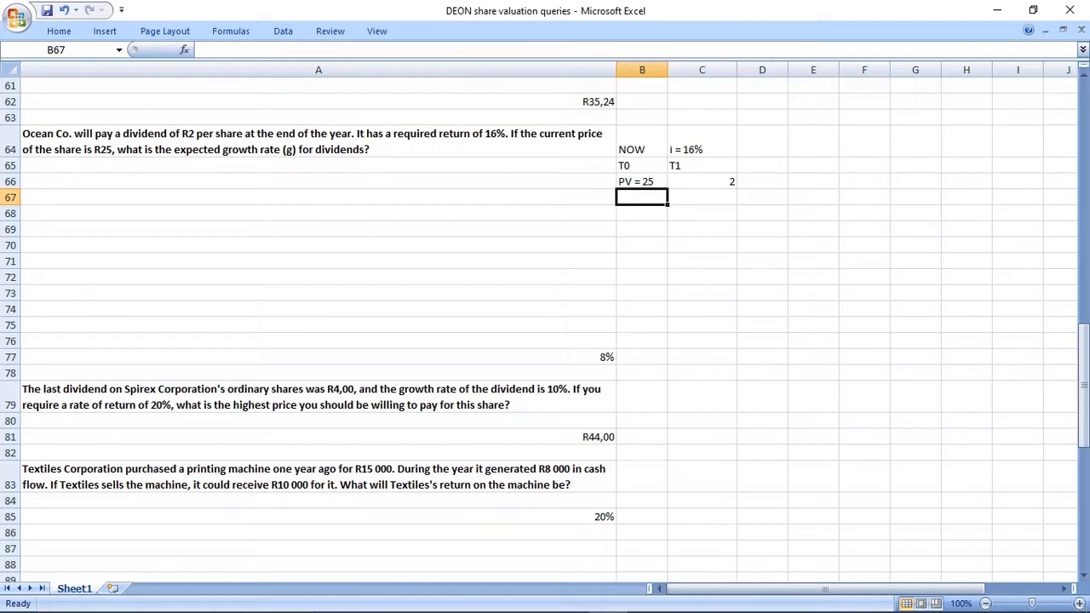
Copy the formula text "PV = div1/(r - g)" from G36 into B68 under the Ocean Co. timeline.
scroll(545, 323, up, 12)
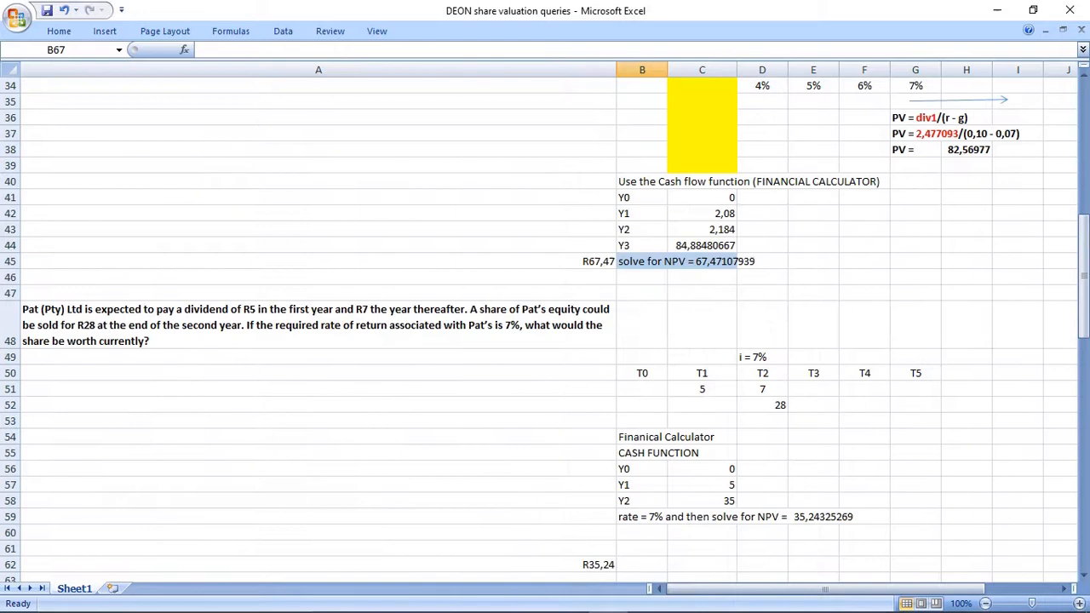
click(915, 293)
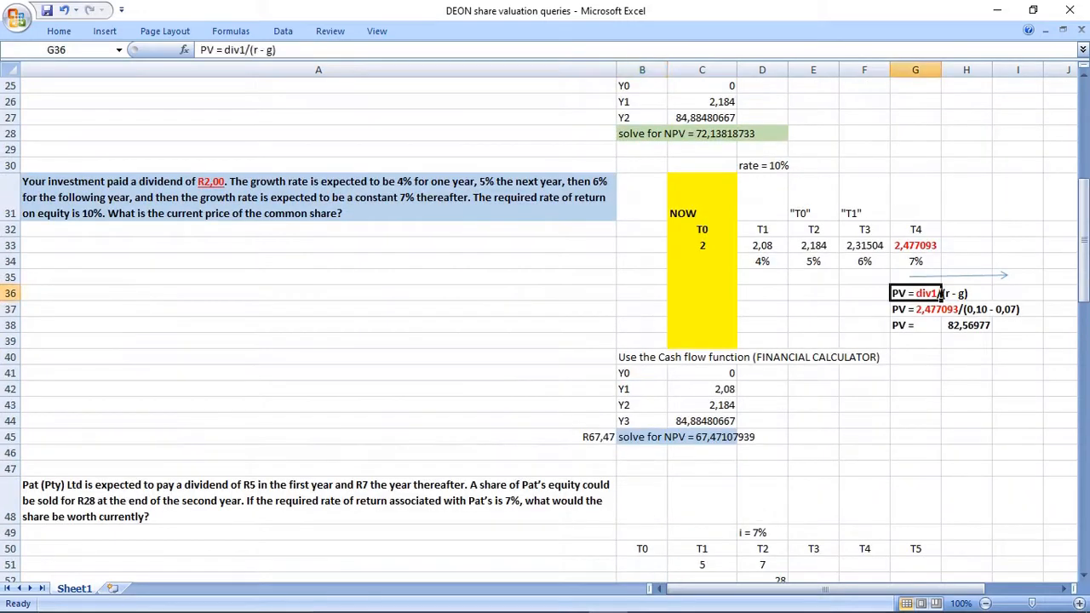
key(ctrl+c)
scroll(915, 293, down, 4)
scroll(545, 323, down, 7)
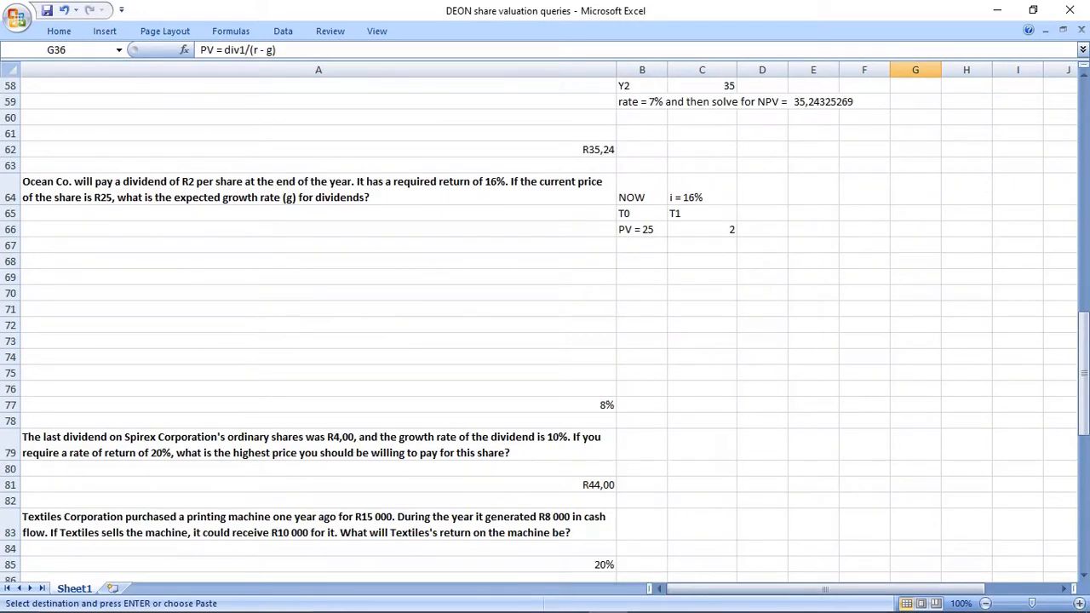
click(642, 262)
key(ctrl+v)
click(642, 293)
drag(642, 262, 702, 261)
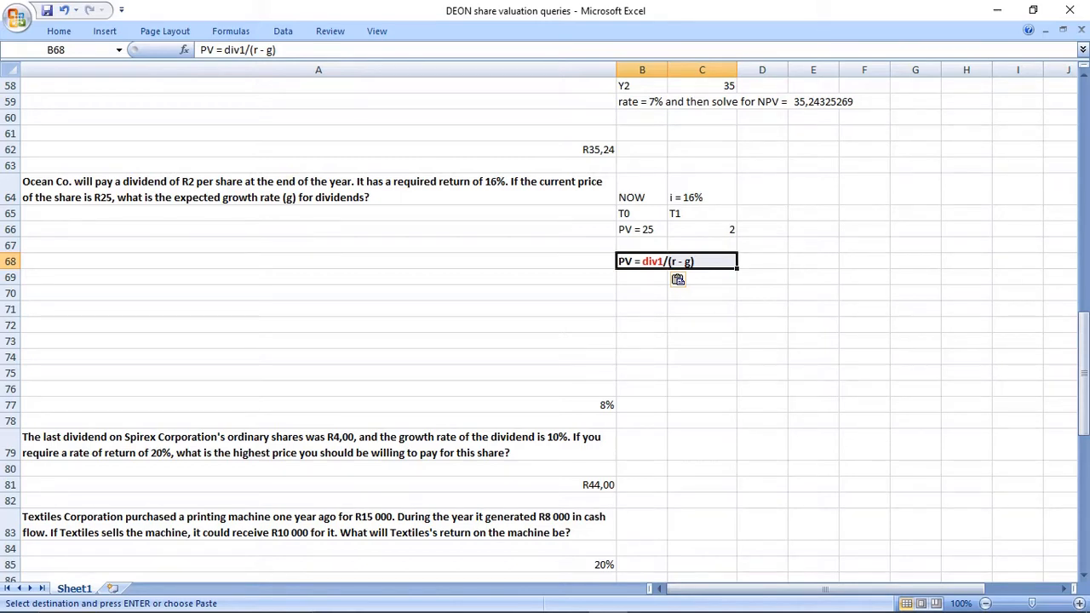
Duplicate the PV formula text from B68 into B69.
key(Down)
key(Up)
key(ctrl+c)
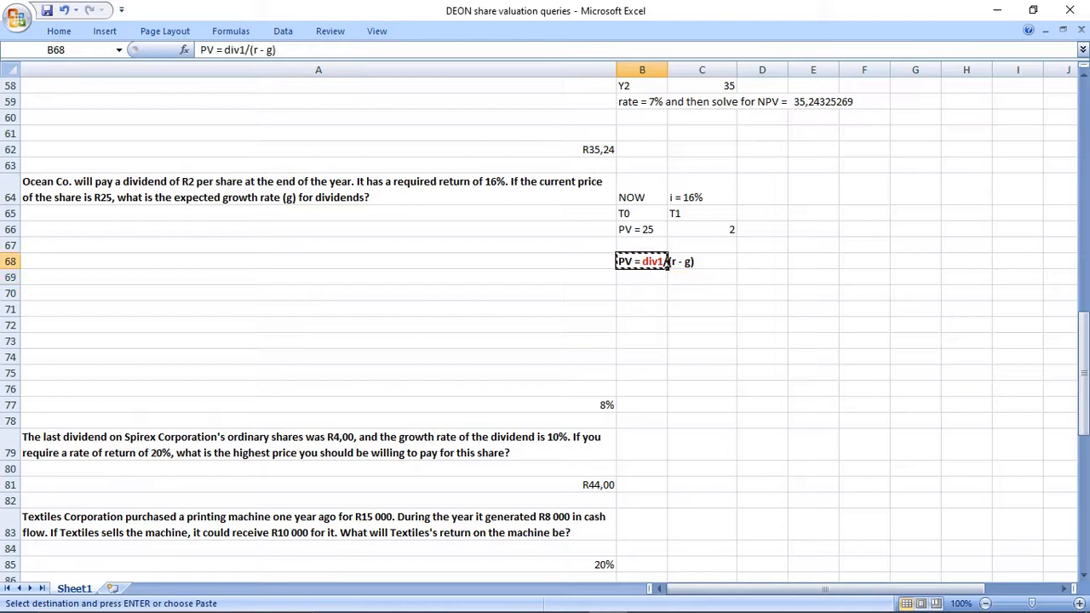
key(Down)
key(ctrl+v)
Substitute the Ocean Co. values into the formula text in B69 so it reads "25 = 2/(0,16 - g)".
drag(224, 50, 246, 50)
text(2)
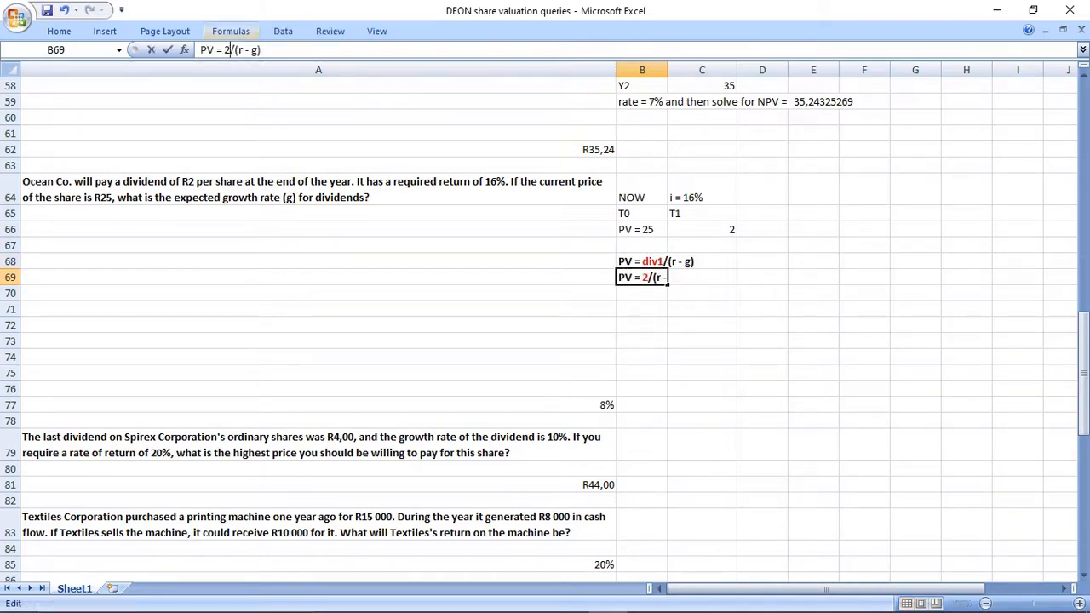
double_click(239, 49)
text(0,16)
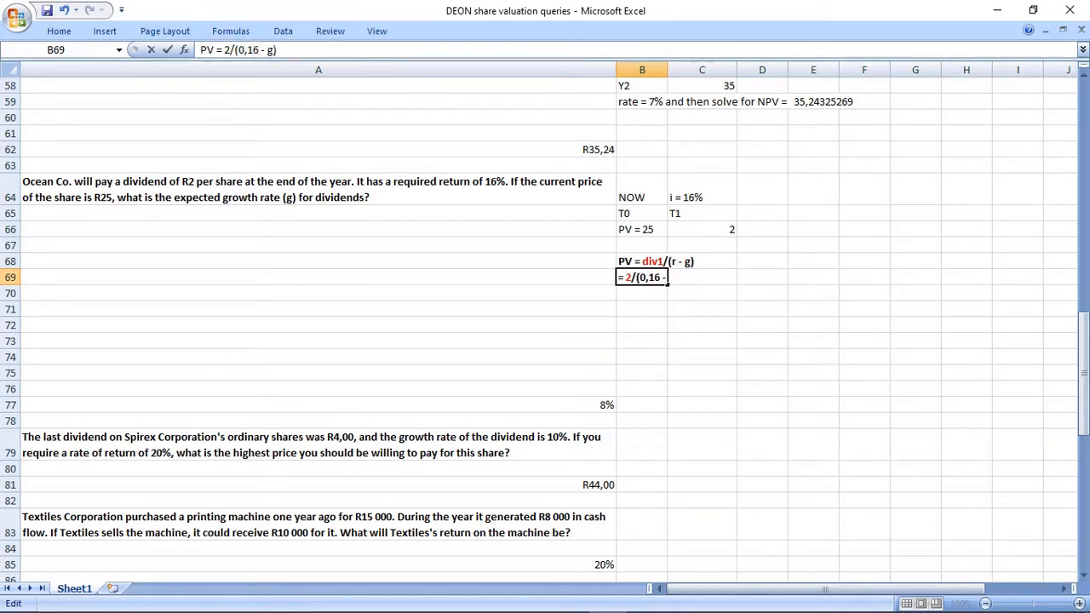
double_click(206, 49)
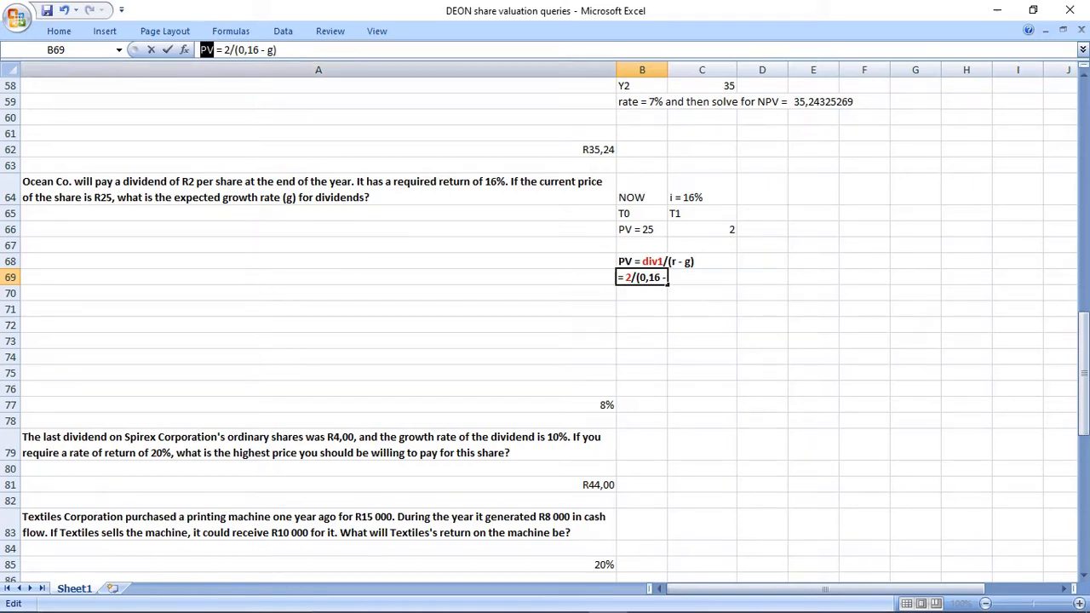
text(25)
key(Return)
click(701, 357)
drag(650, 277, 691, 278)
click(701, 325)
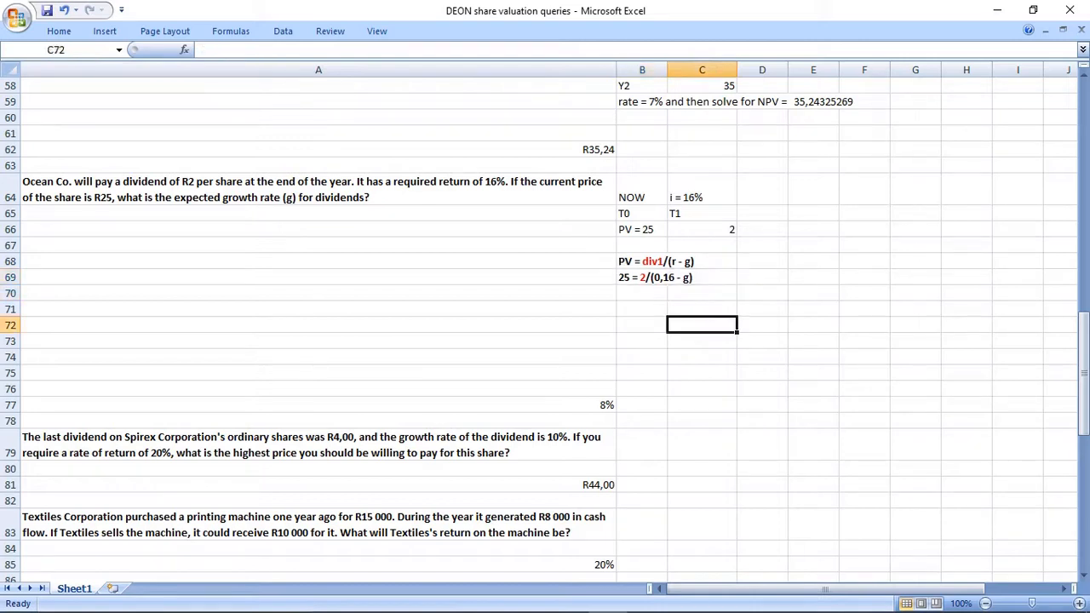
Enter the rearranged equation "25 ( 0,16 - g) = 2" in B70.
click(642, 292)
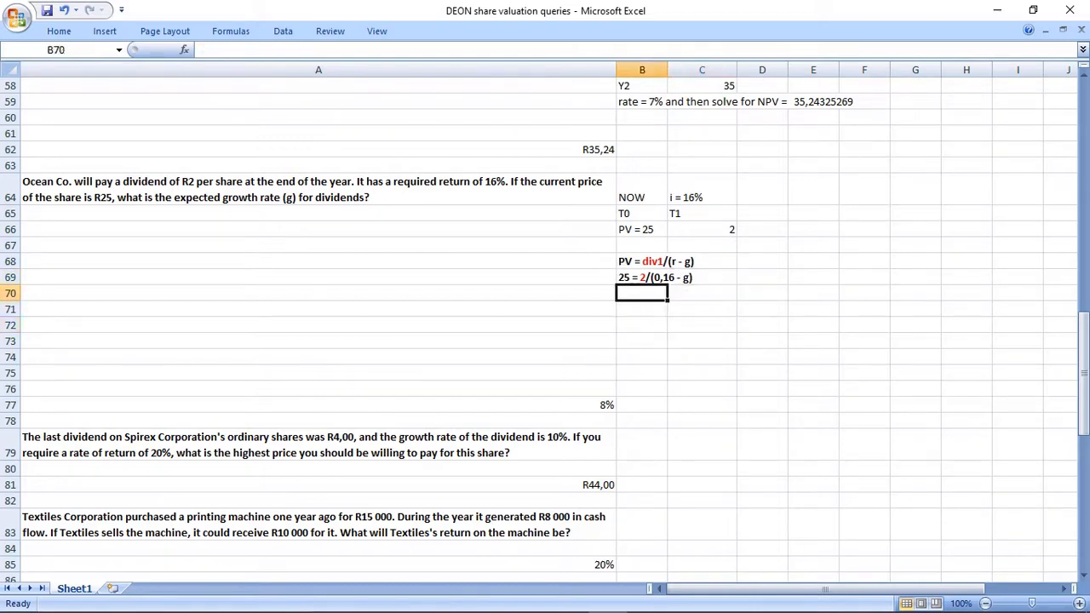
text(25 ()
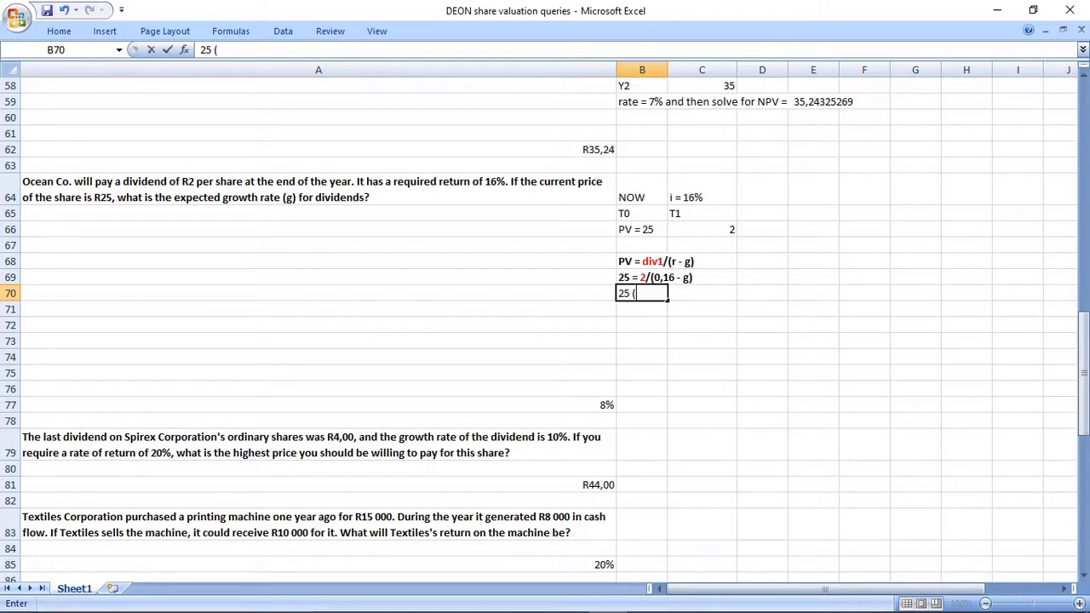
text( 0,16 -)
text( g) =)
text( 2)
key(Return)
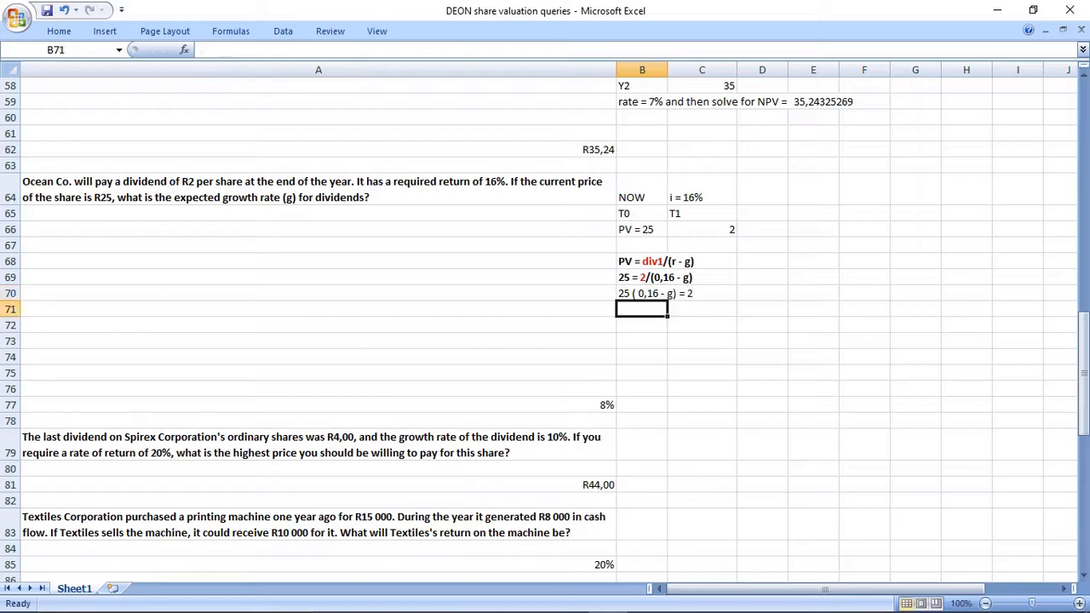
Expand the equation in row 71 by calculating =25*0,16 in B71 and entering the text " - 25g = 2" in C71.
text(=25)
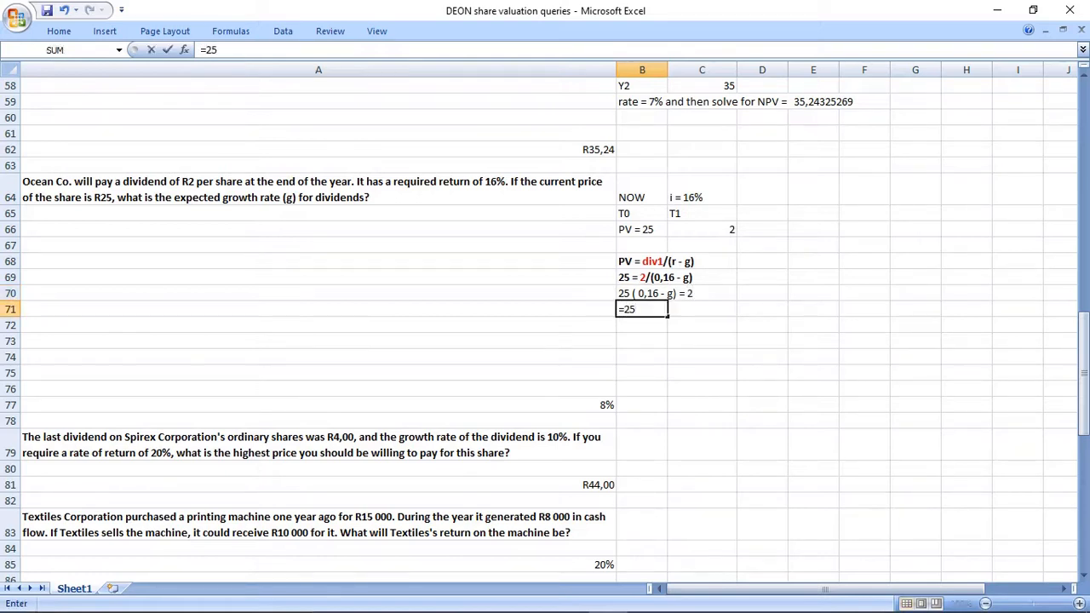
text(*0,16)
key(Return)
key(Up)
key(Right)
text(' -)
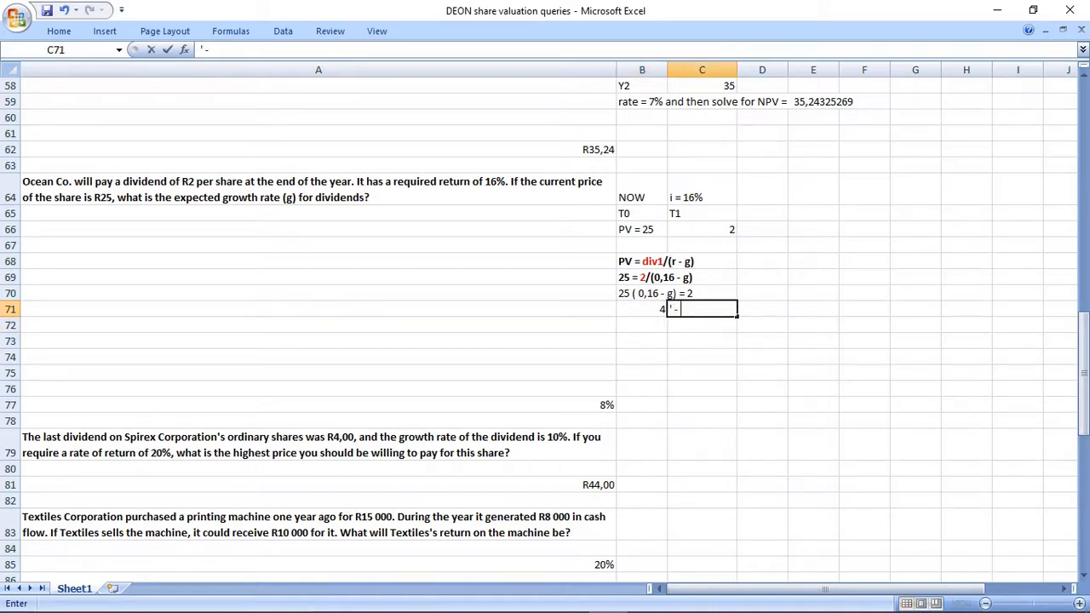
text( 25g = 2)
key(Return)
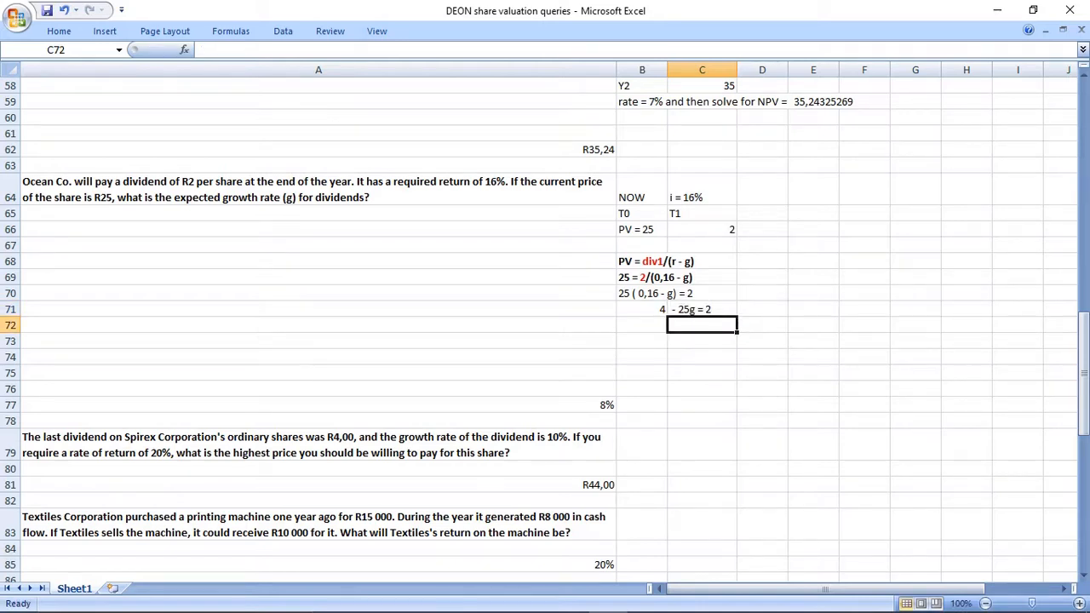
Enter the rearranged equation "4 - 2 = 25 g" as text in B72.
drag(642, 309, 702, 309)
click(642, 325)
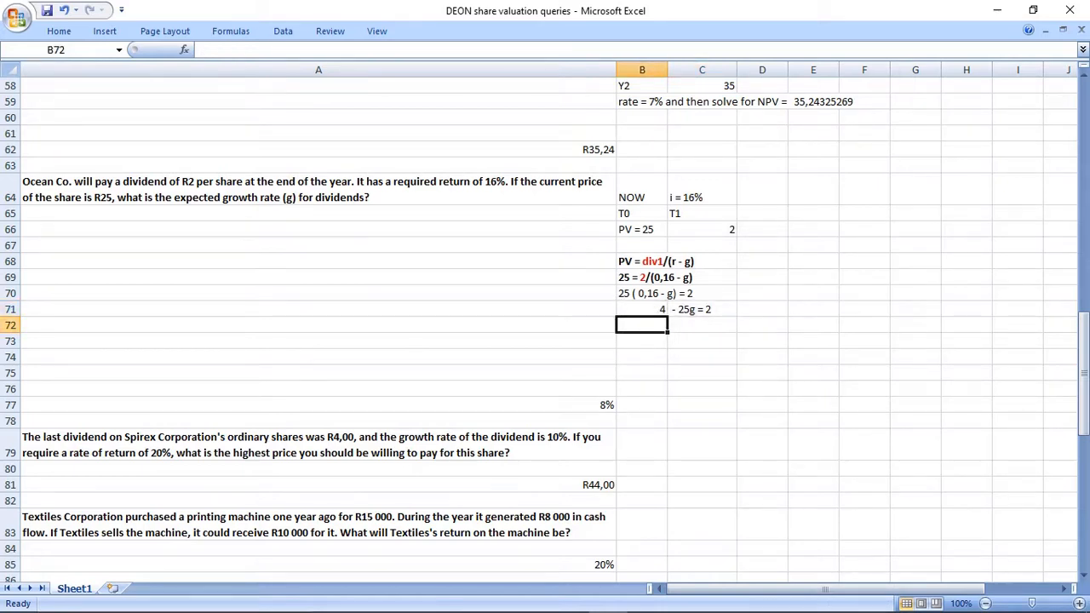
text(')
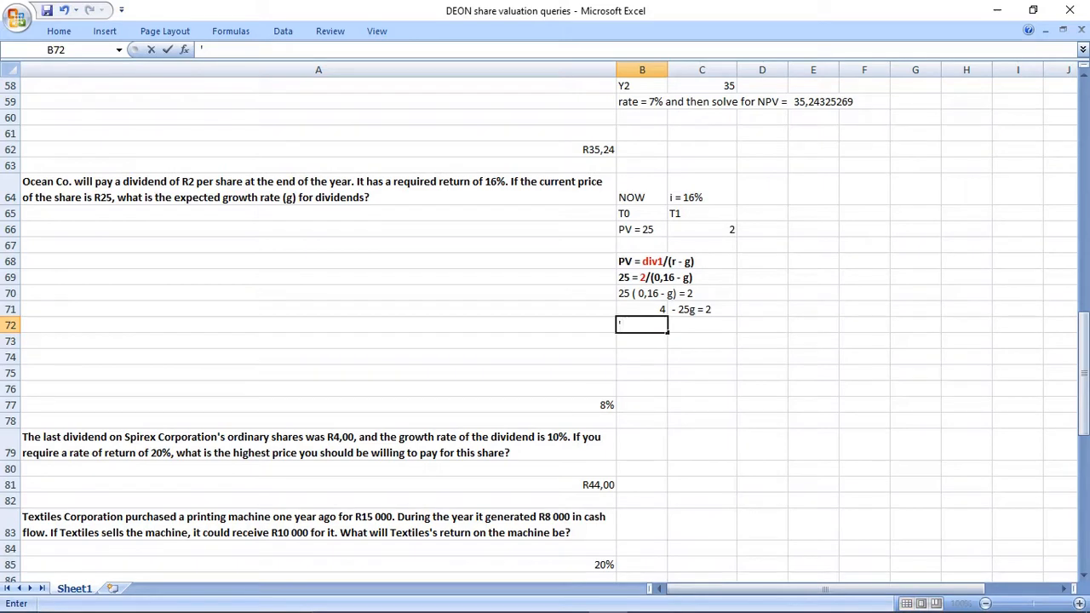
text(4 - 2 = 25 g)
key(Return)
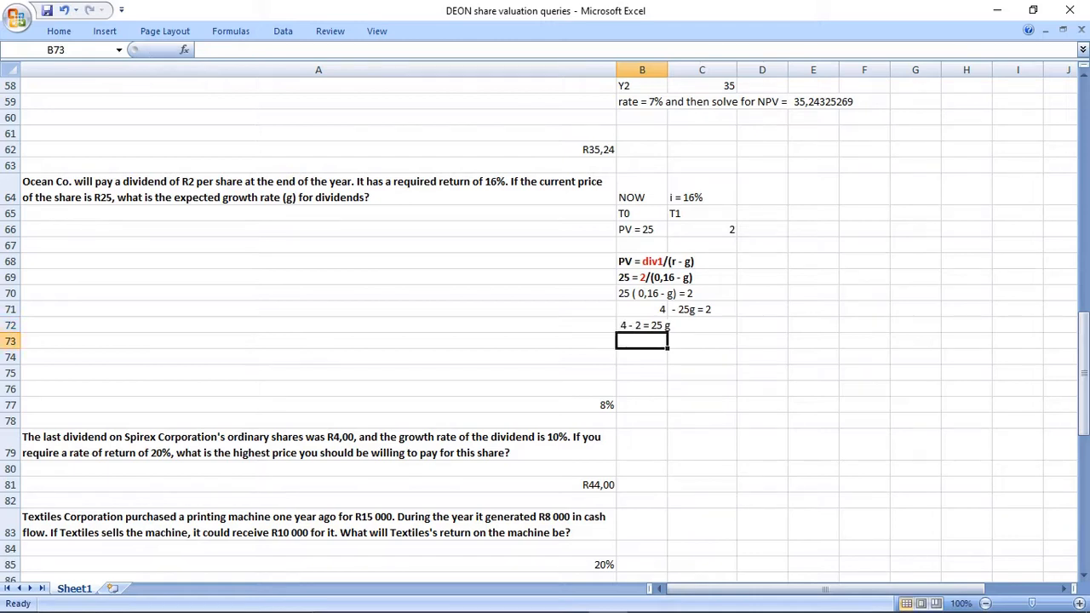
Enter the simplified equation "2 = 25g" in B73 and "2/25 = g" in B74.
text(2 = )
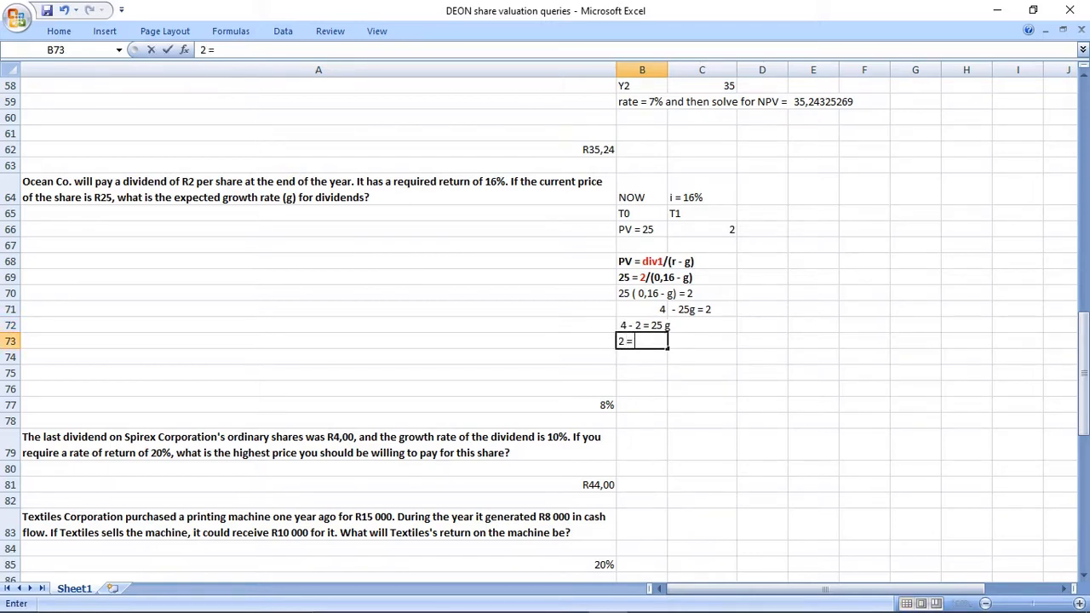
text(25g)
key(Return)
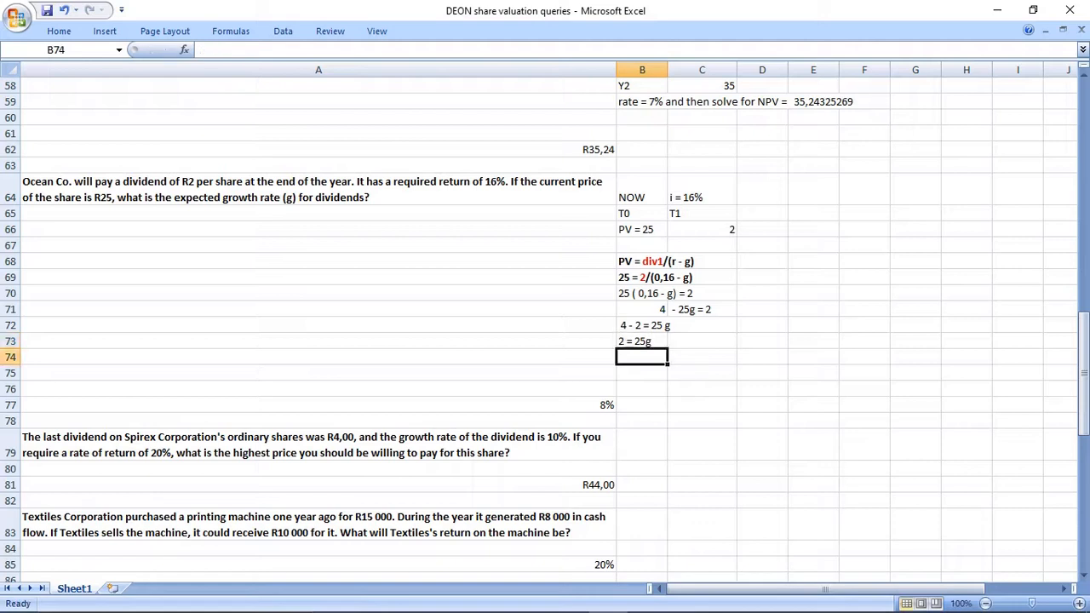
text(2/)
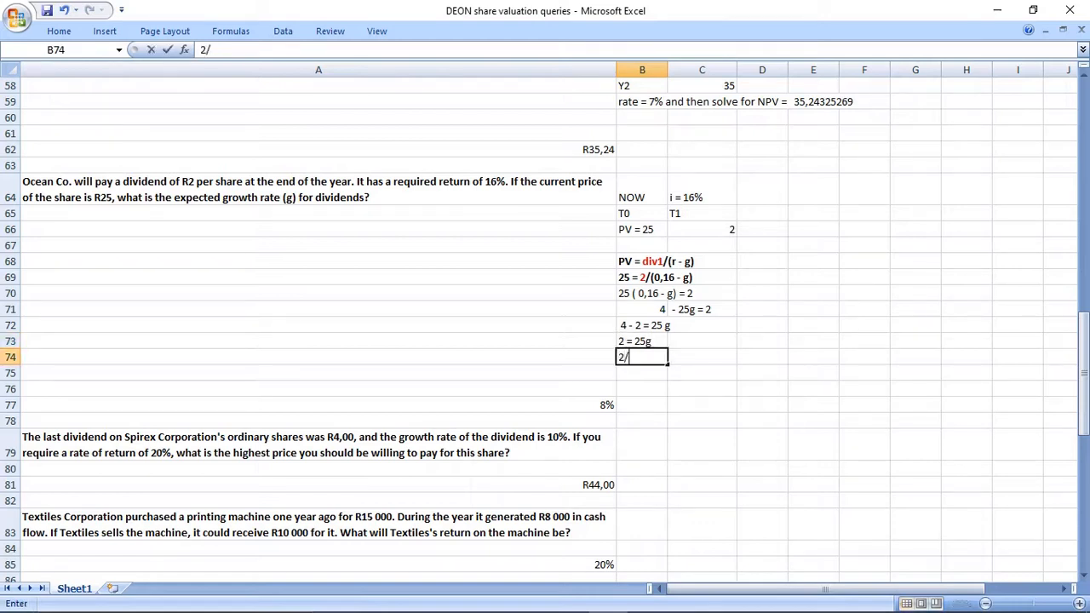
text(25 = g)
key(Return)
Calculate =2/25 in B75 and enter the text "=8" beside it in C75.
text(=2/)
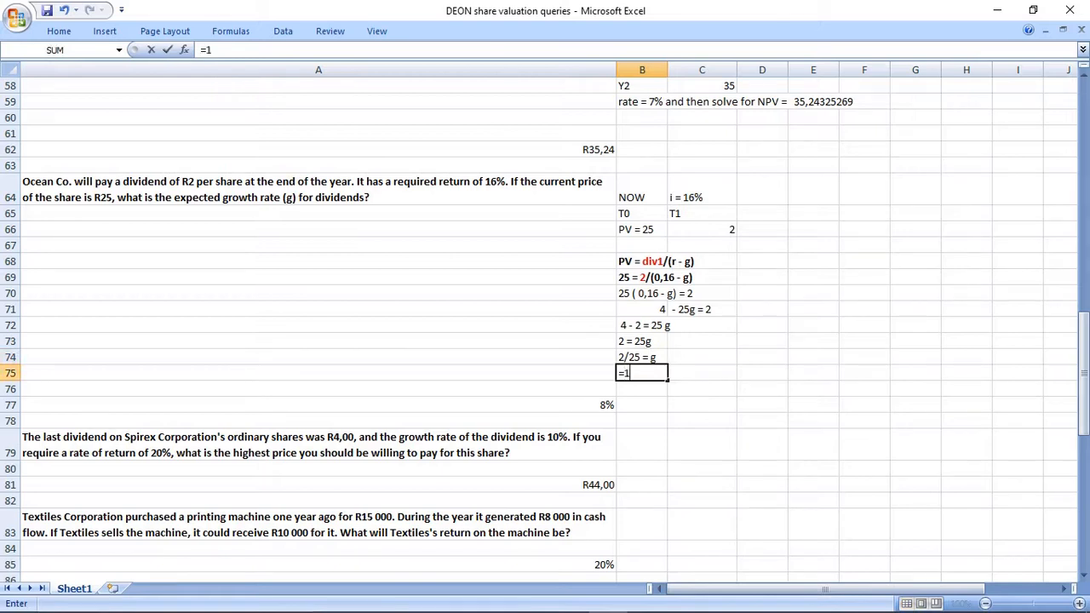
text(25)
key(Return)
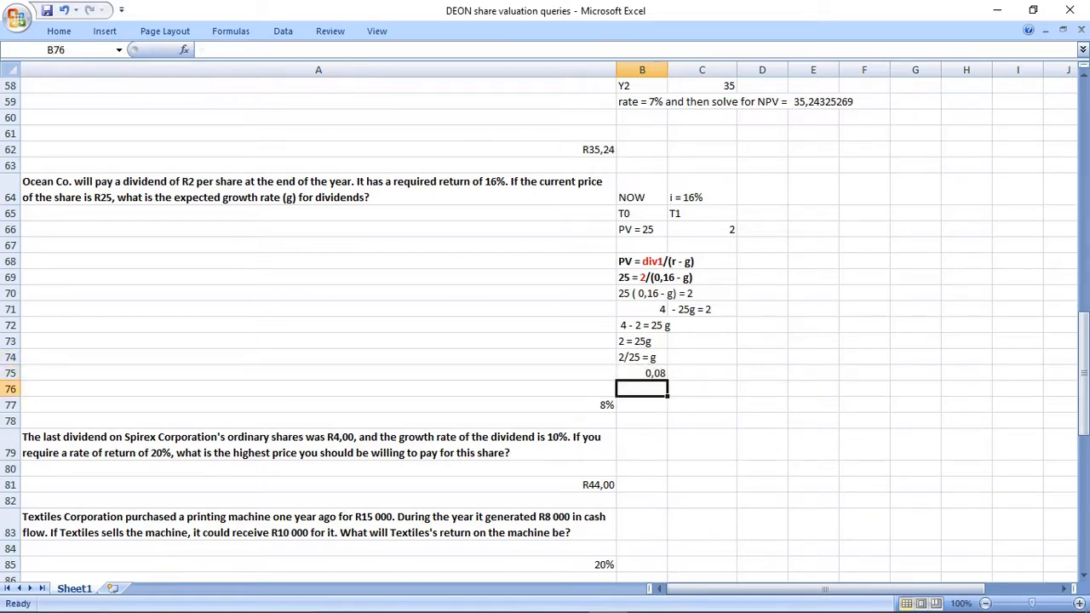
key(Up)
key(Right)
text(')
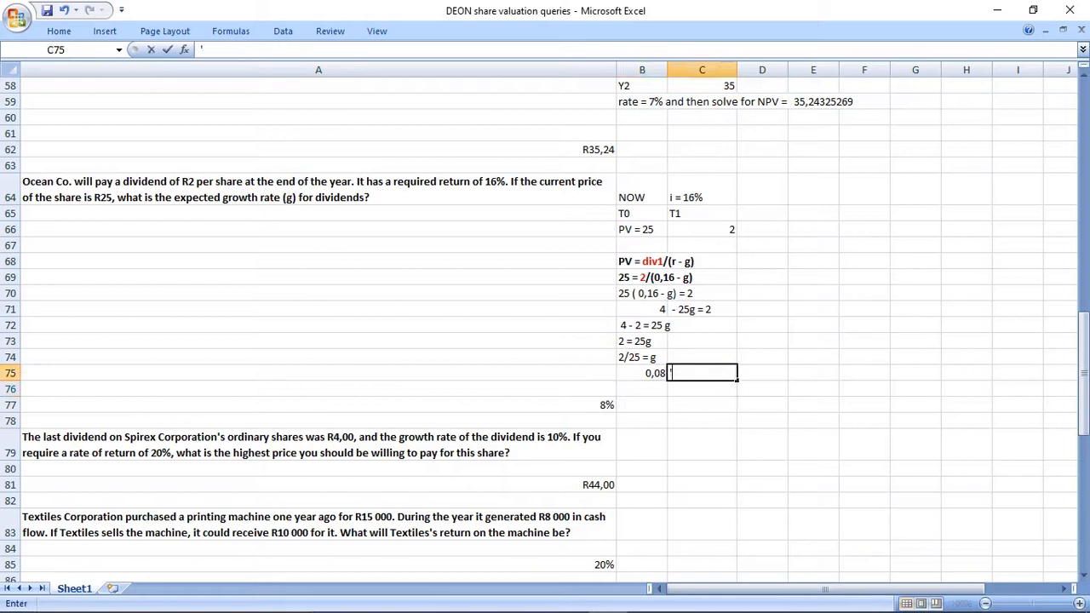
text(=8)
key(Return)
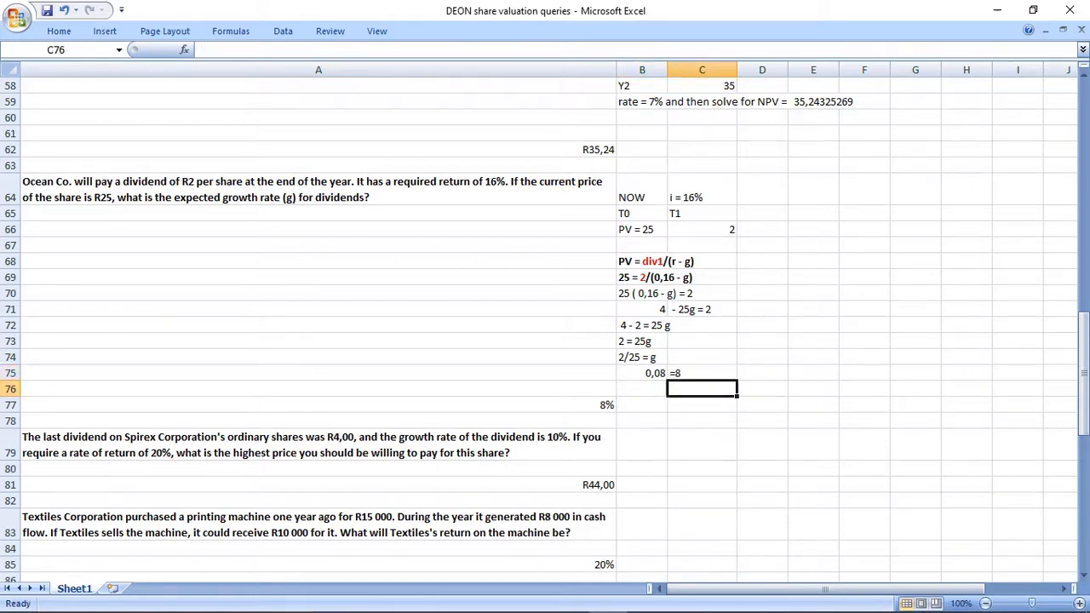
Copy the growth result and its label from B75:C75 into row 76.
key(Up)
key(Left)
key(shift+Right)
key(Down)
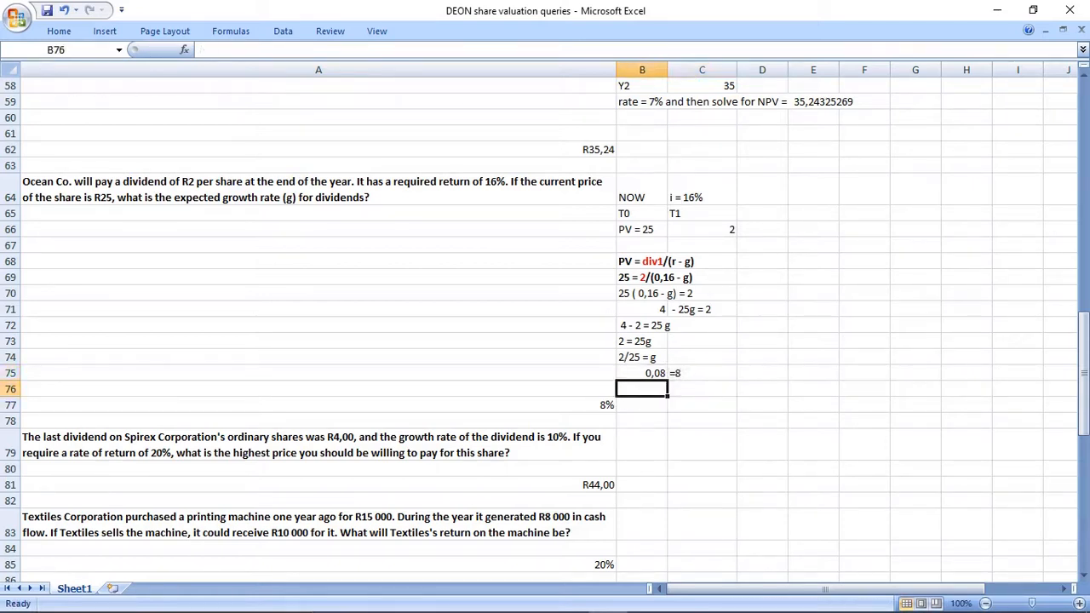
key(Up)
key(shift+Right)
key(ctrl+c)
key(Down)
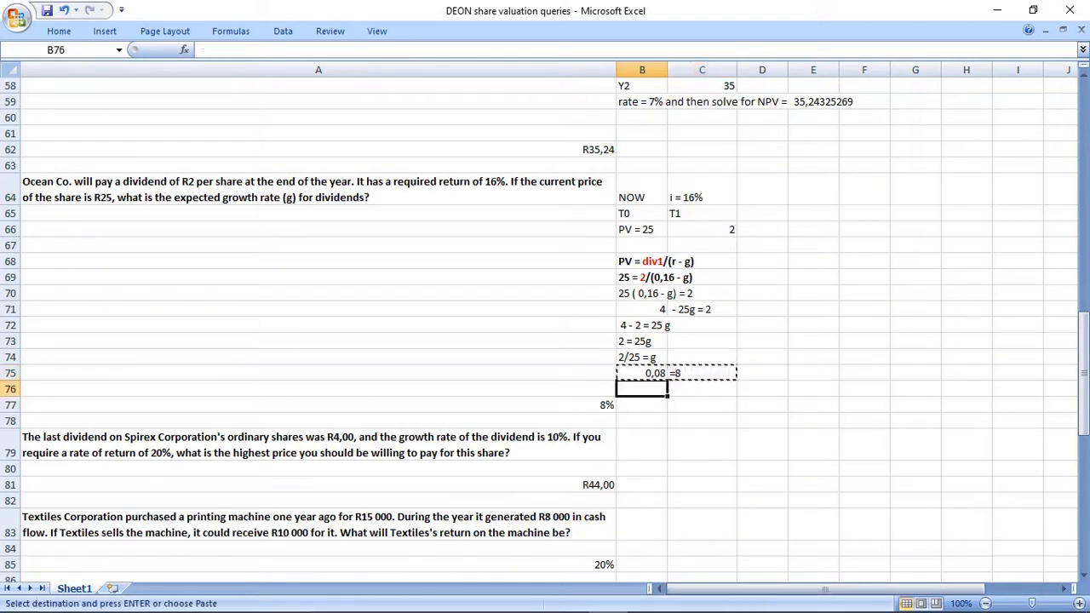
key(ctrl+v)
Change the label in C75 to the text "= g".
key(Up)
key(Right)
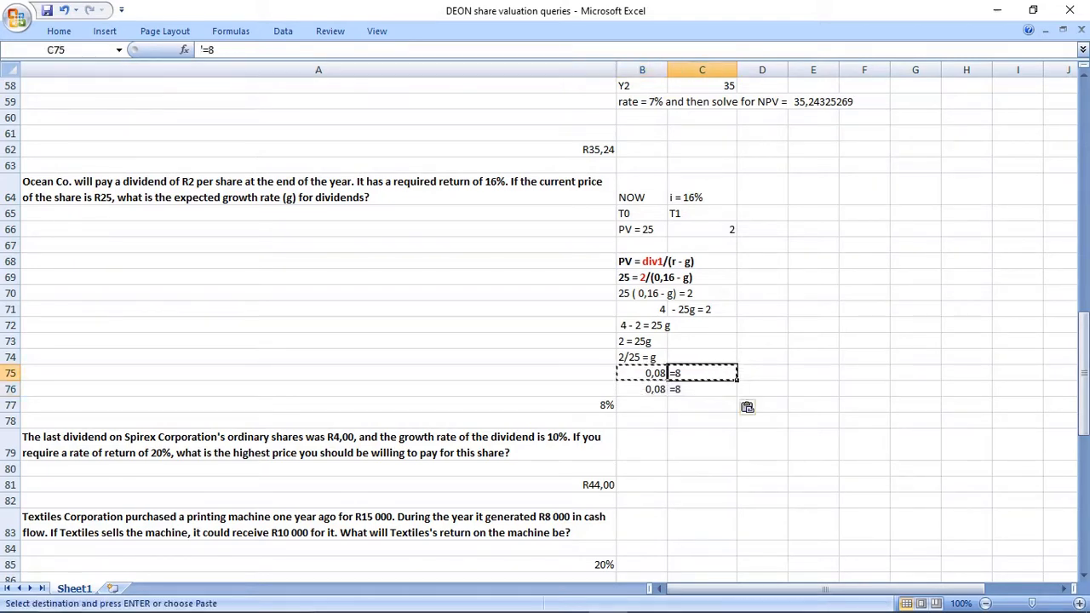
key(F2)
key(BackSpace)
text(g)
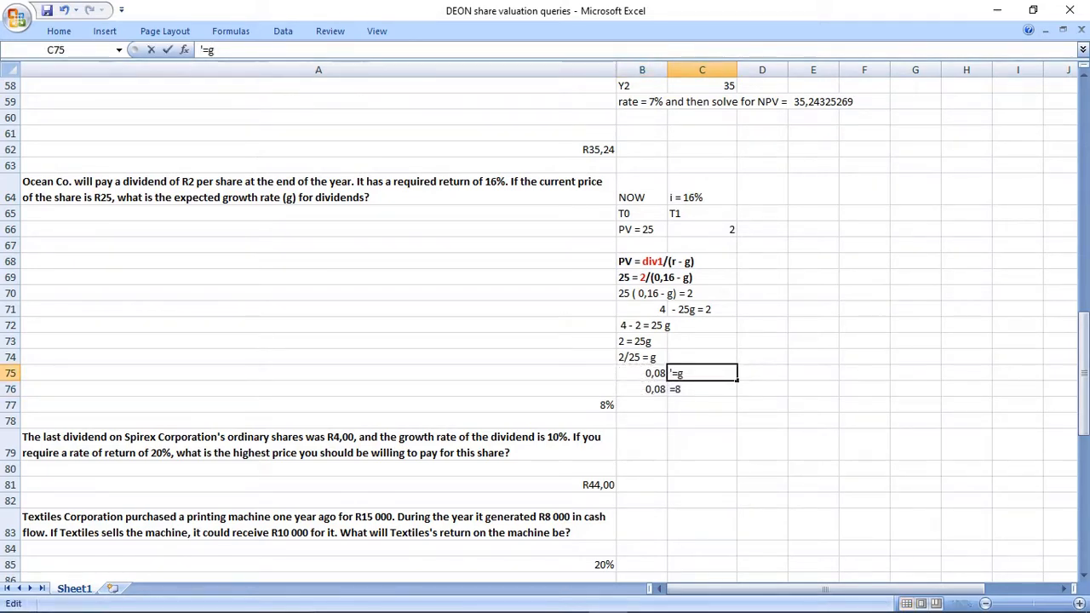
key(Left)
key(shift+Right)
key(Return)
Change the label in C76 to the text "= g".
click(702, 445)
click(702, 389)
text('= g)
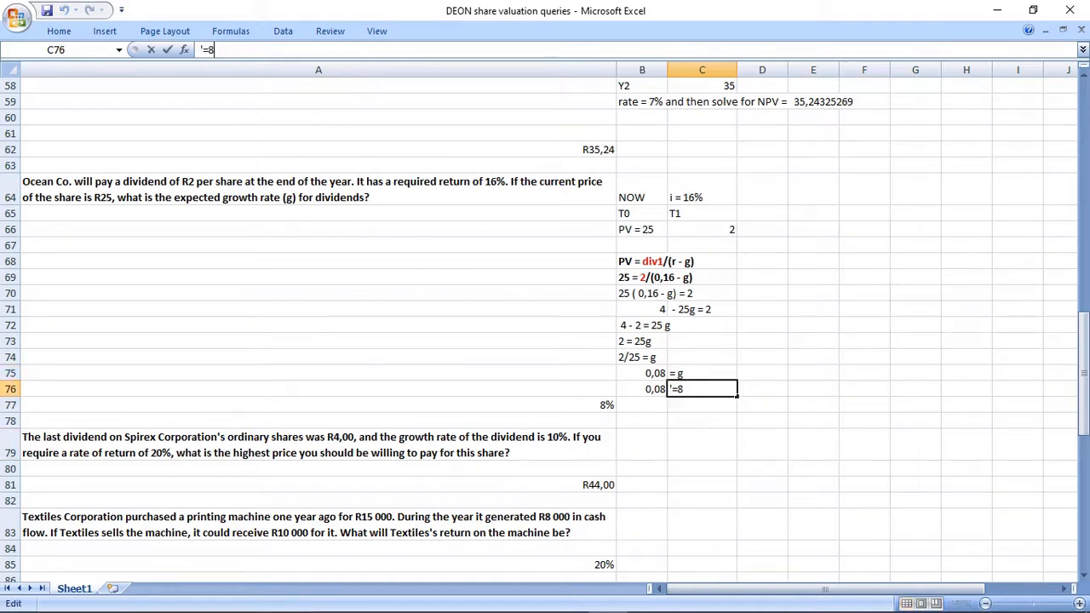
key(Return)
Extend the formula in B76 to =2/25*100 so the growth rate is expressed as a percentage figure.
drag(702, 373, 702, 389)
click(642, 373)
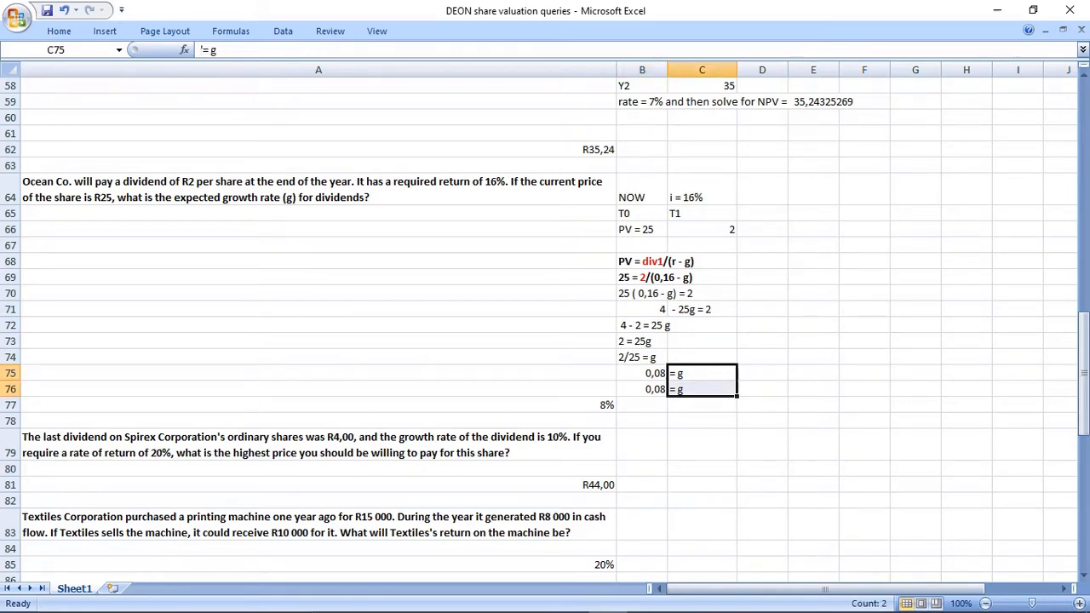
click(642, 389)
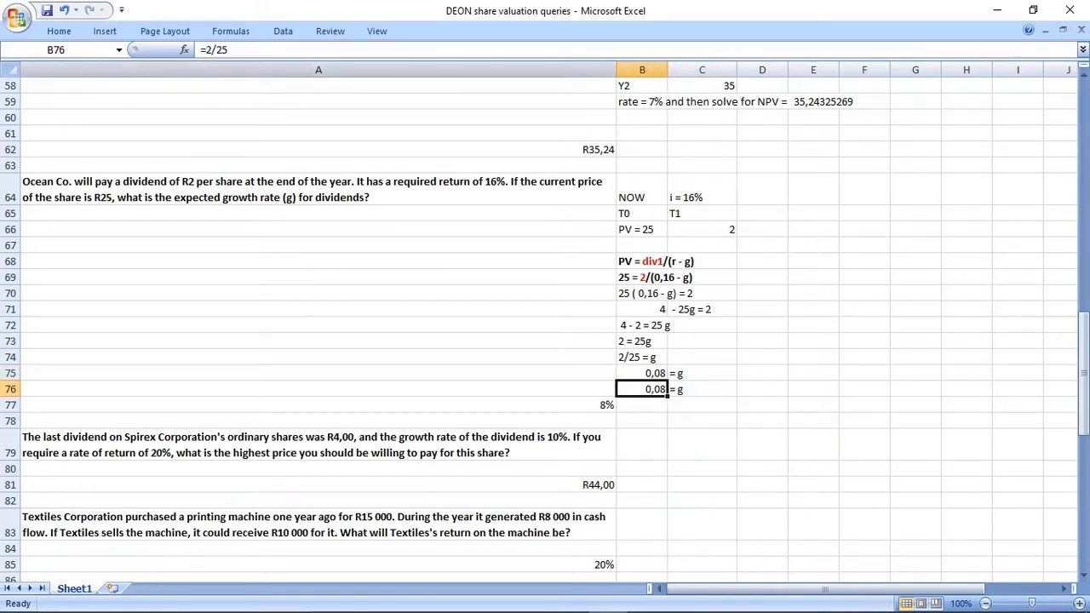
key(F2)
text(*10)
key(Return)
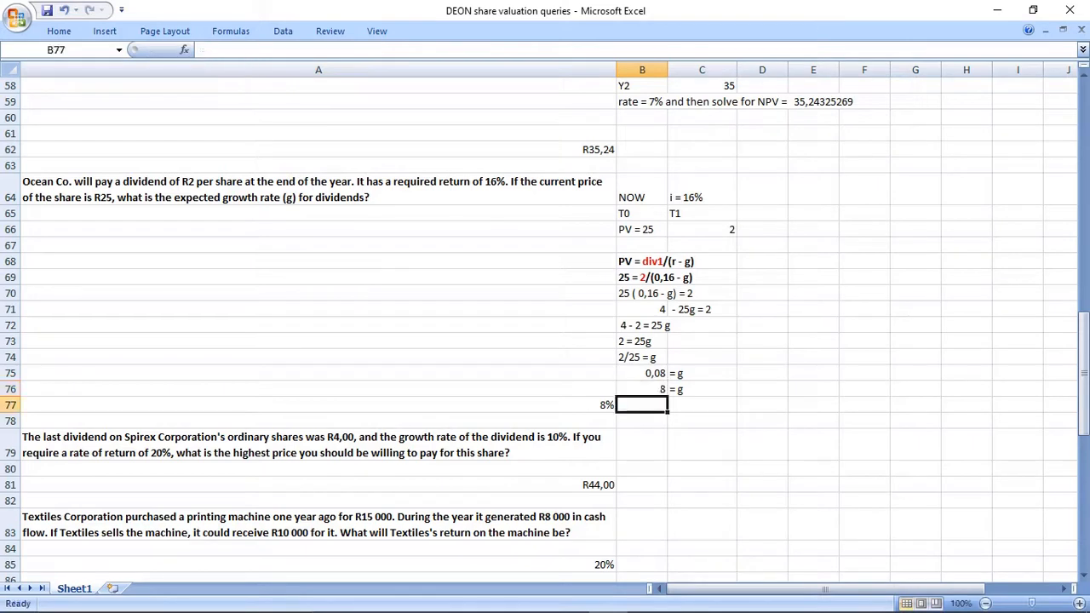
drag(647, 389, 686, 389)
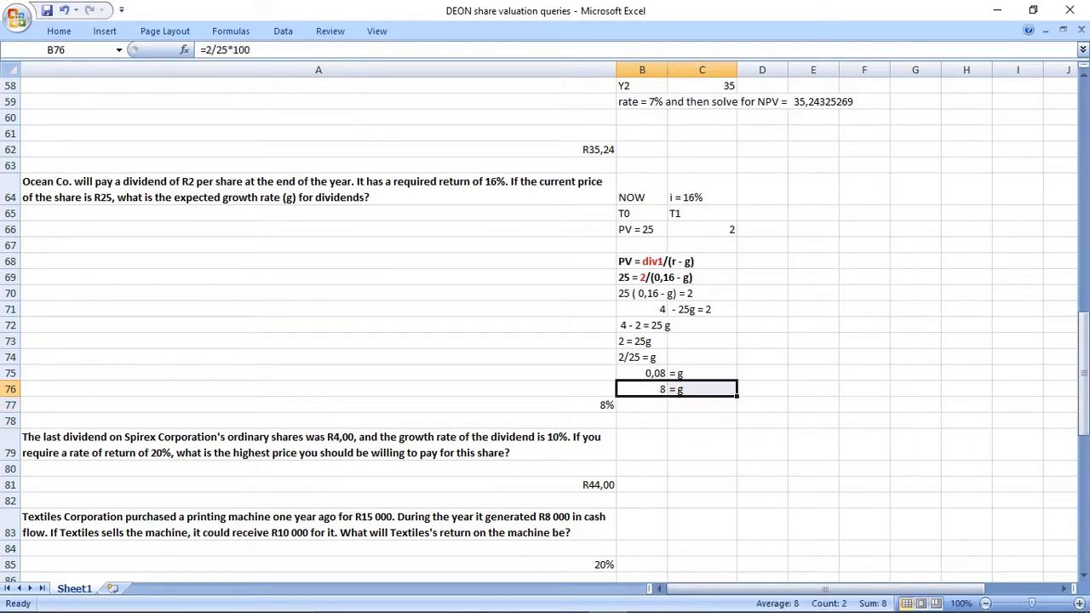
click(588, 405)
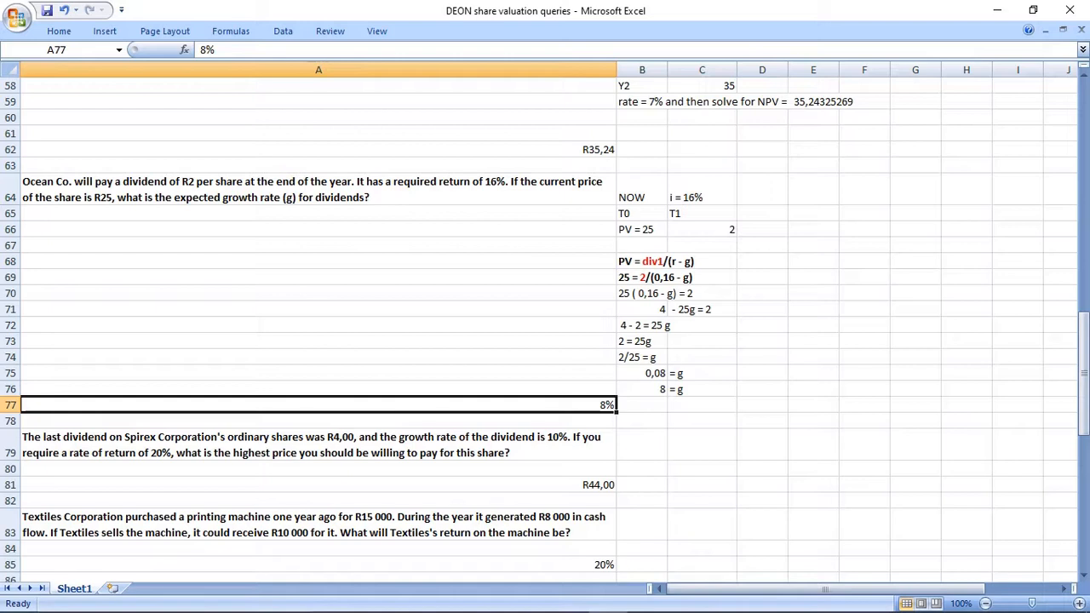
drag(643, 262, 694, 389)
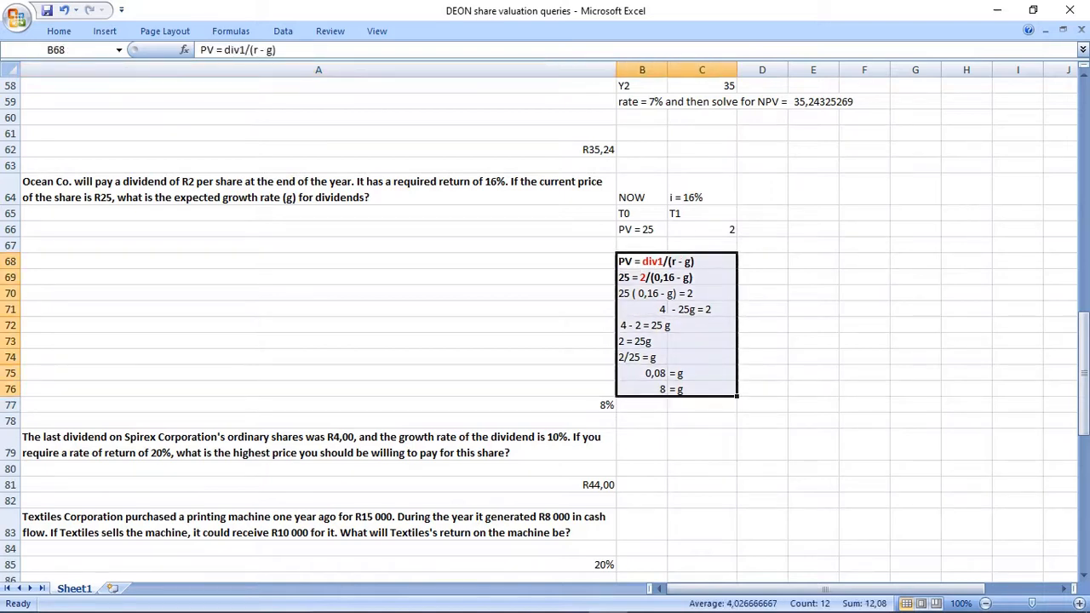
click(562, 190)
drag(562, 190, 767, 389)
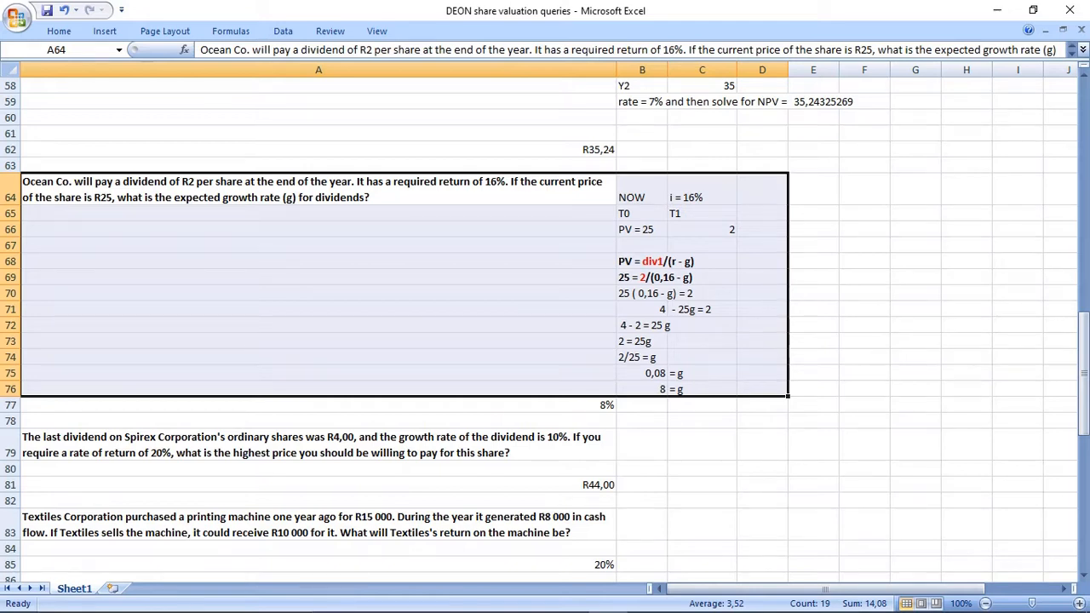
Insert eight blank rows between the Spirex Corporation question in row 79 and its R44,00 answer.
drag(12, 468, 17, 485)
right_click(21, 485)
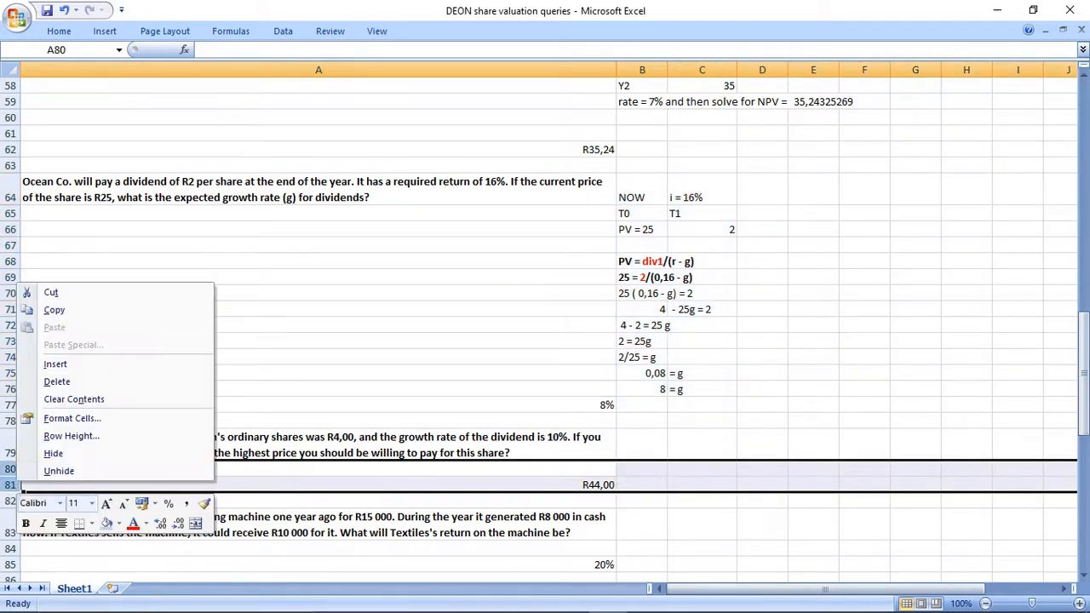
click(54, 363)
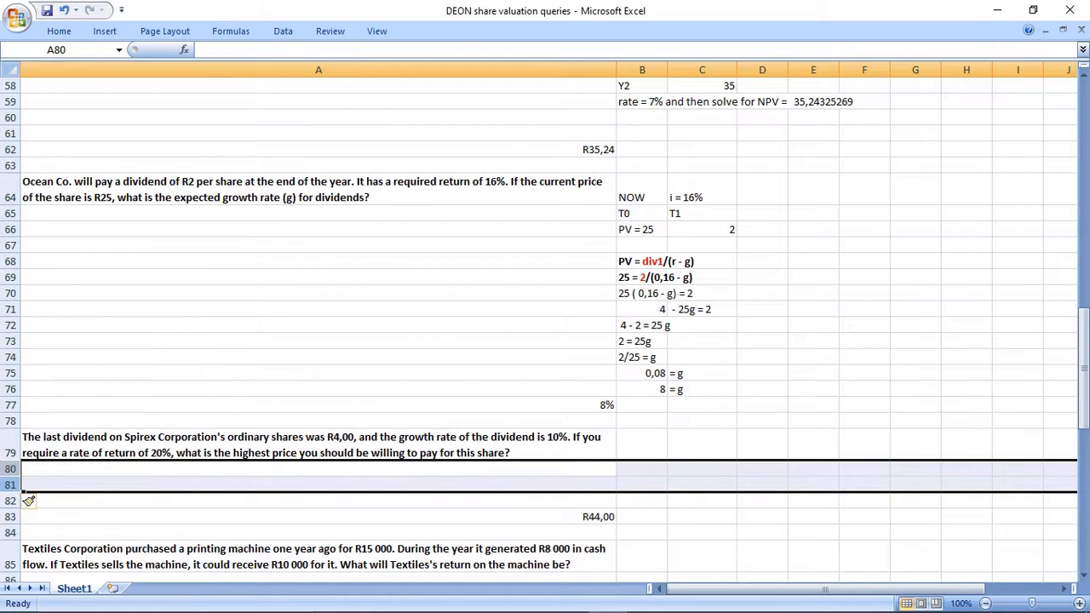
drag(12, 468, 15, 501)
right_click(19, 502)
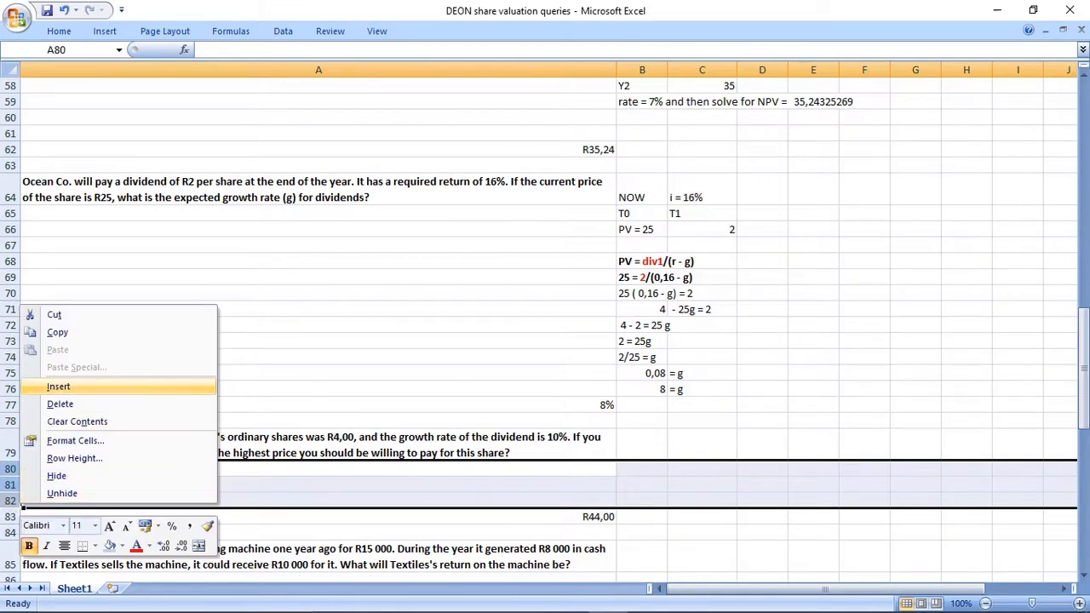
click(58, 385)
scroll(28, 470, down, 1)
drag(12, 421, 28, 469)
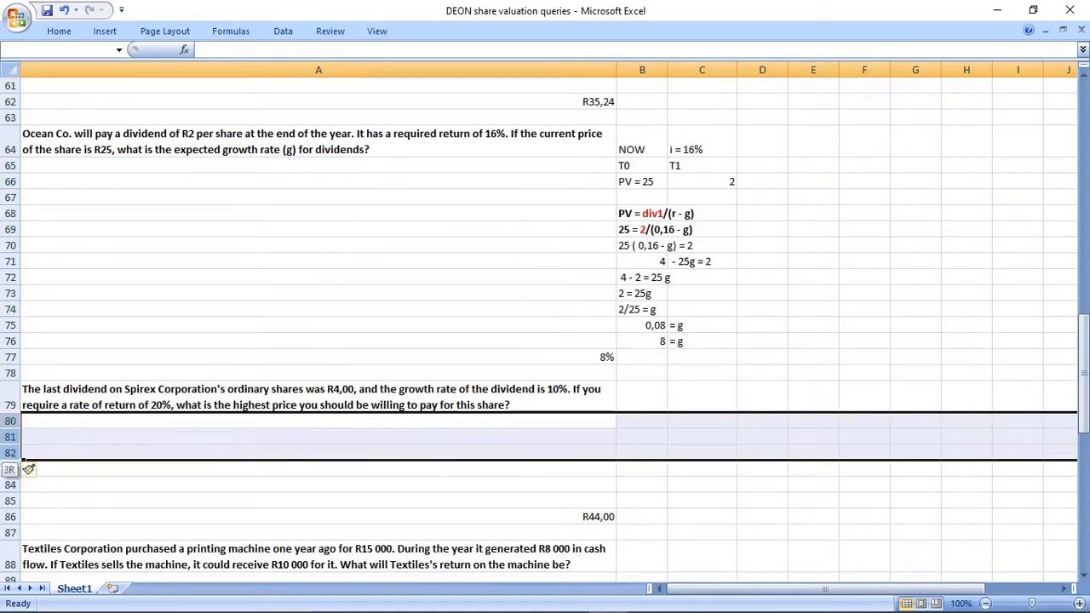
right_click(28, 469)
click(51, 337)
scroll(28, 420, down, 1)
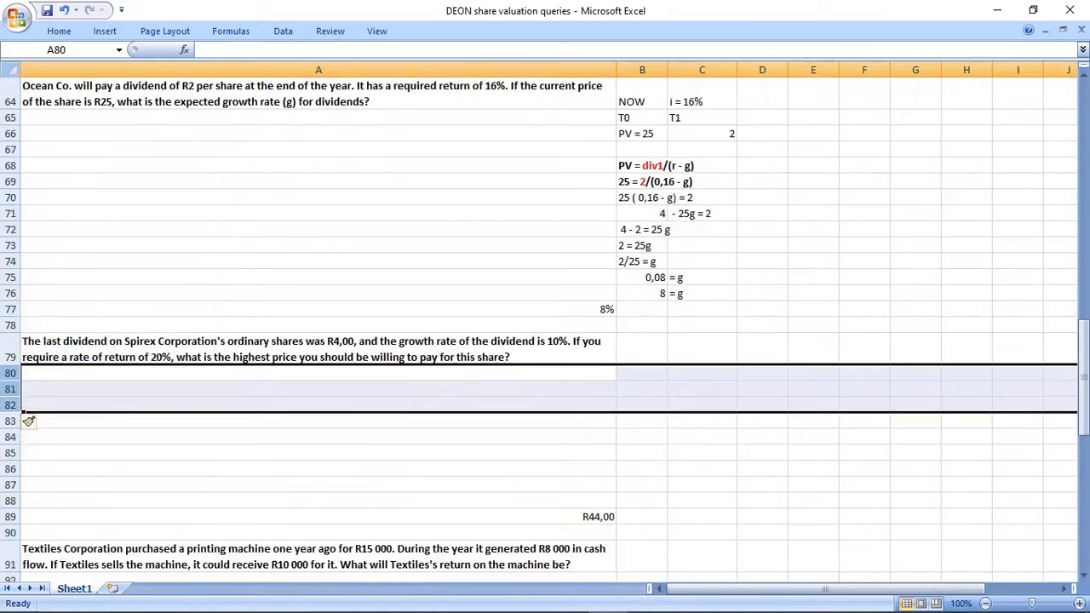
scroll(318, 373, down, 2)
click(319, 373)
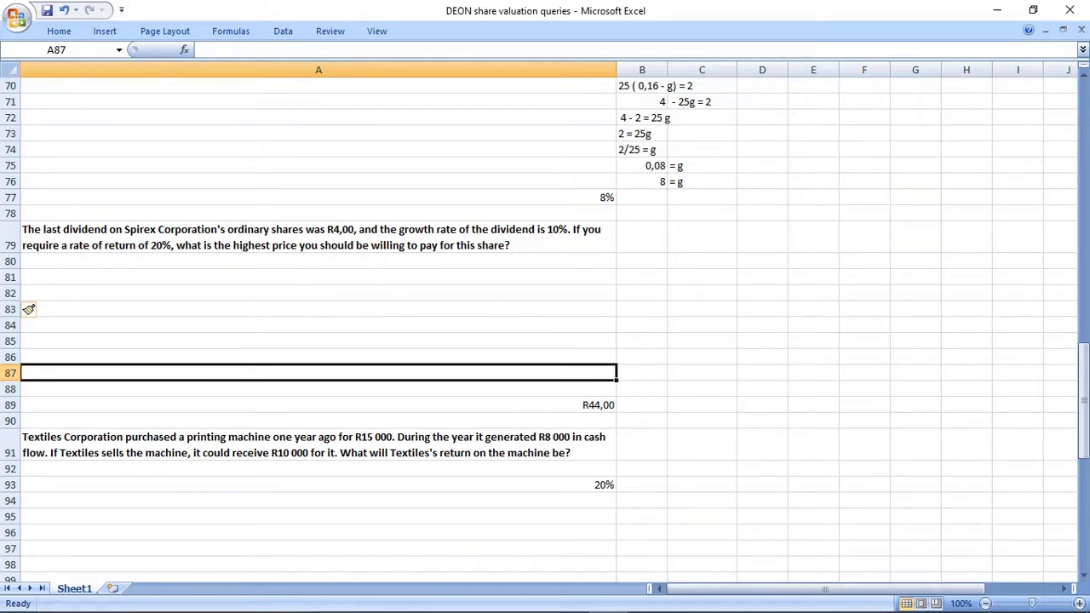
Enter the label "Nov" in B79 beside the Spirex Corporation question.
click(642, 237)
text(N)
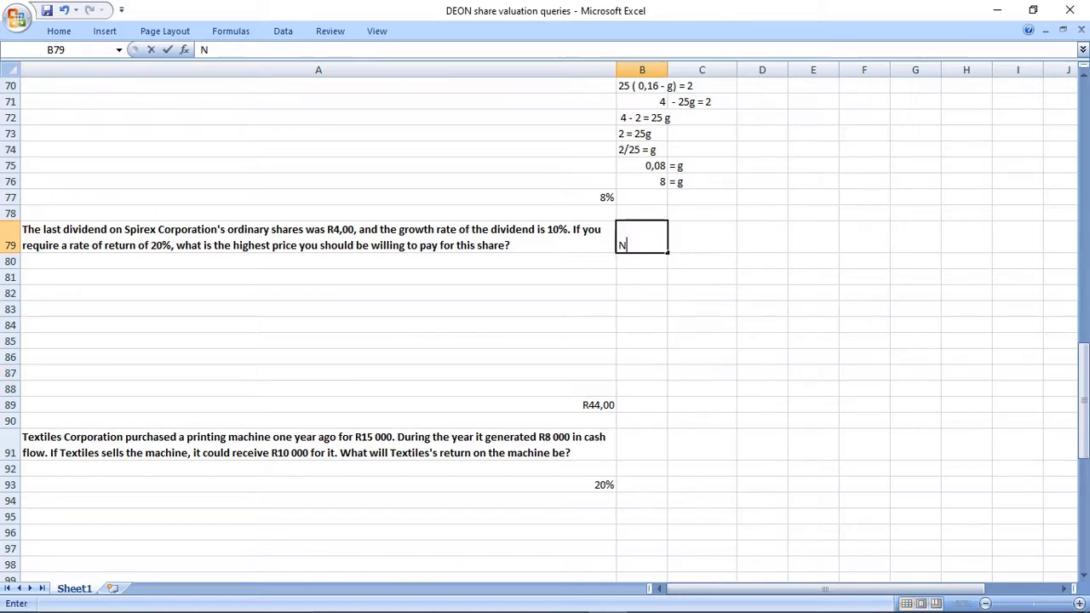
text(ov)
key(Return)
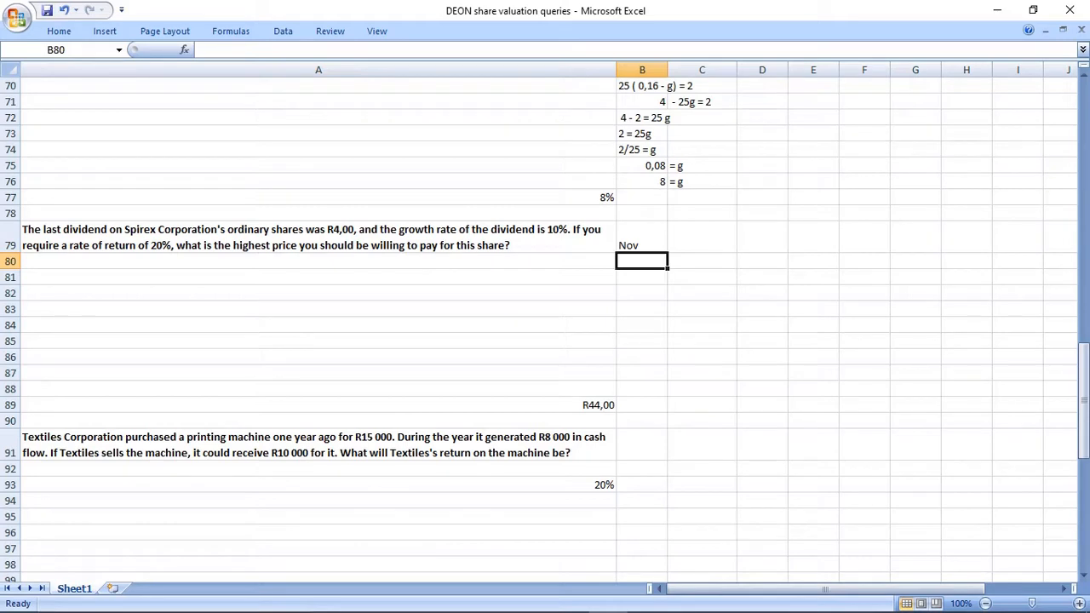
text(Nov)
key(BackSpace)
key(BackSpace)
key(BackSpace)
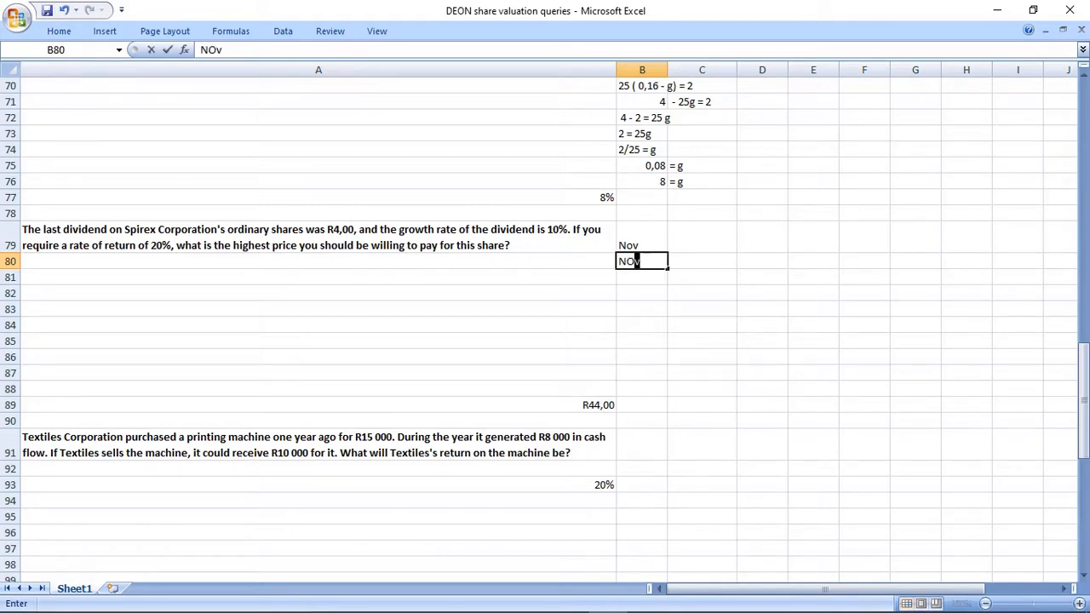
Correct the timeline label in B79 to "Now".
key(Up)
key(F2)
key(BackSpace)
text(w)
key(Return)
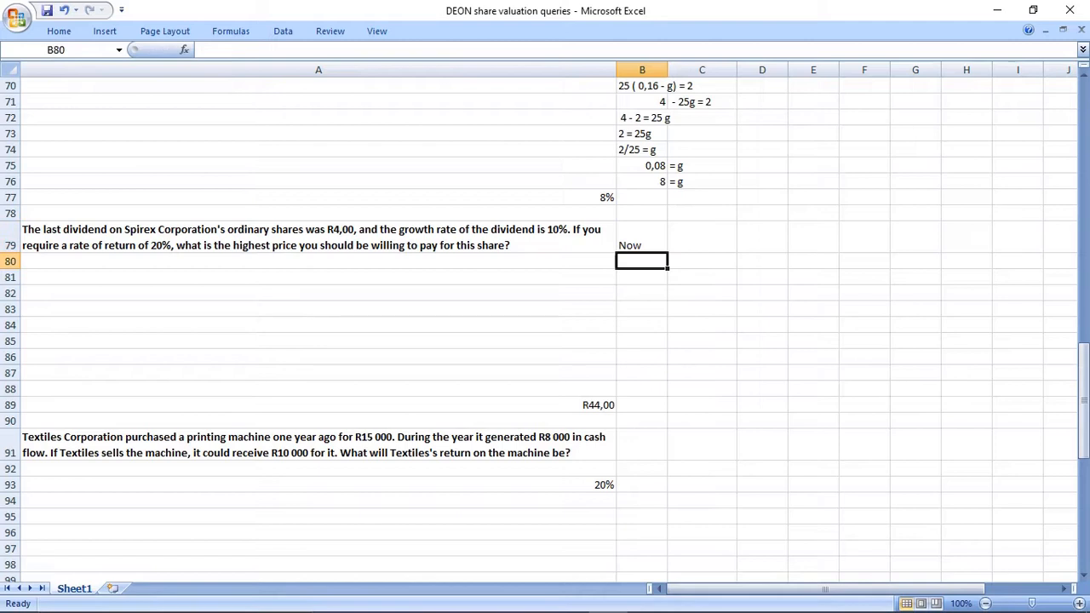
Colour the words "last dividend" red in the Spirex Corporation question in A79.
click(319, 237)
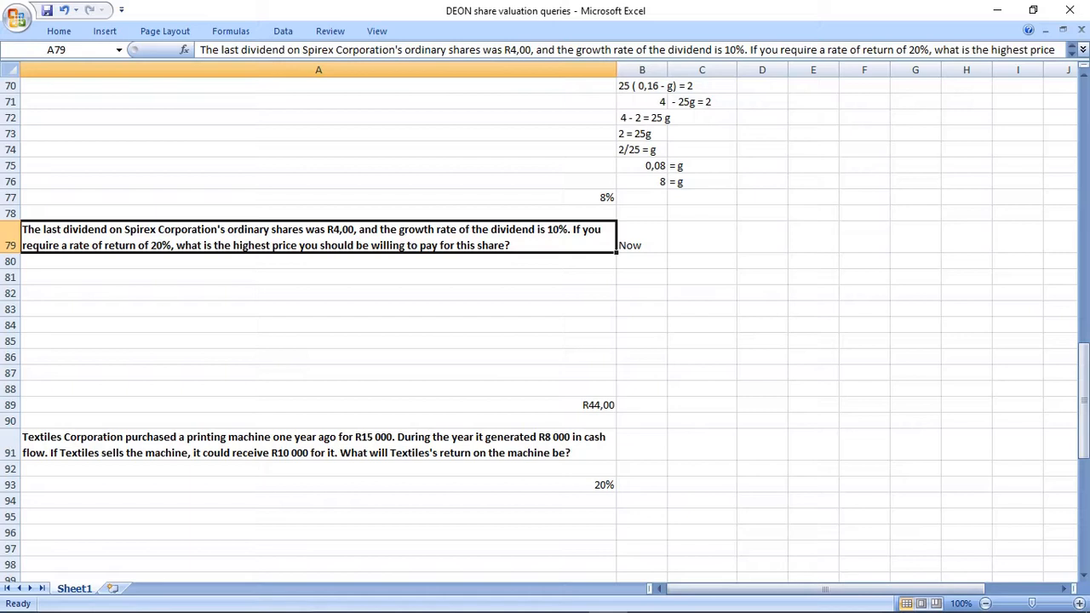
click(223, 51)
drag(220, 49, 287, 49)
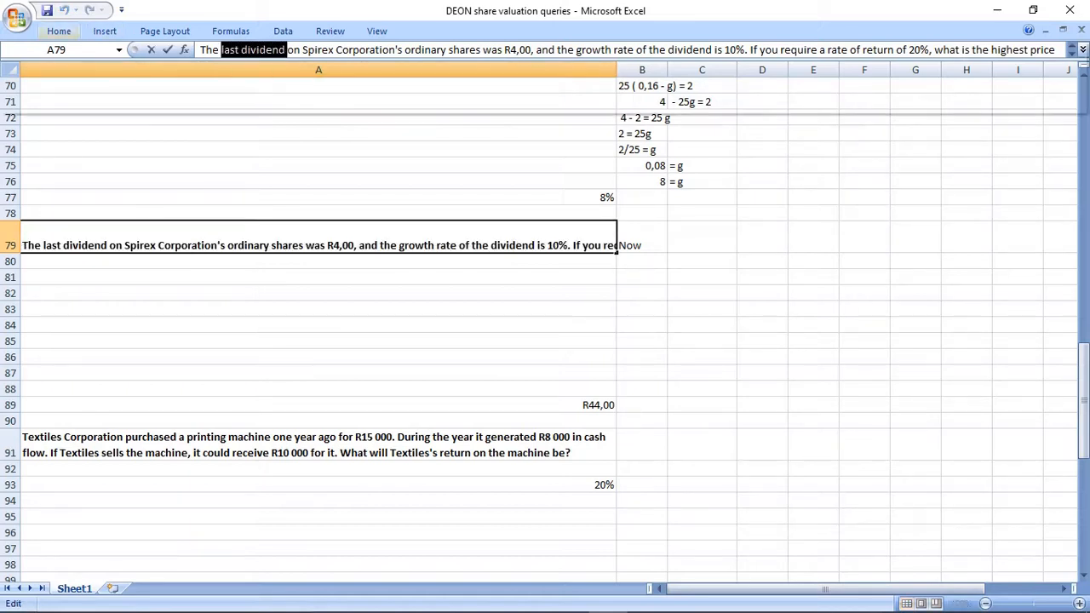
click(59, 31)
click(261, 82)
click(265, 278)
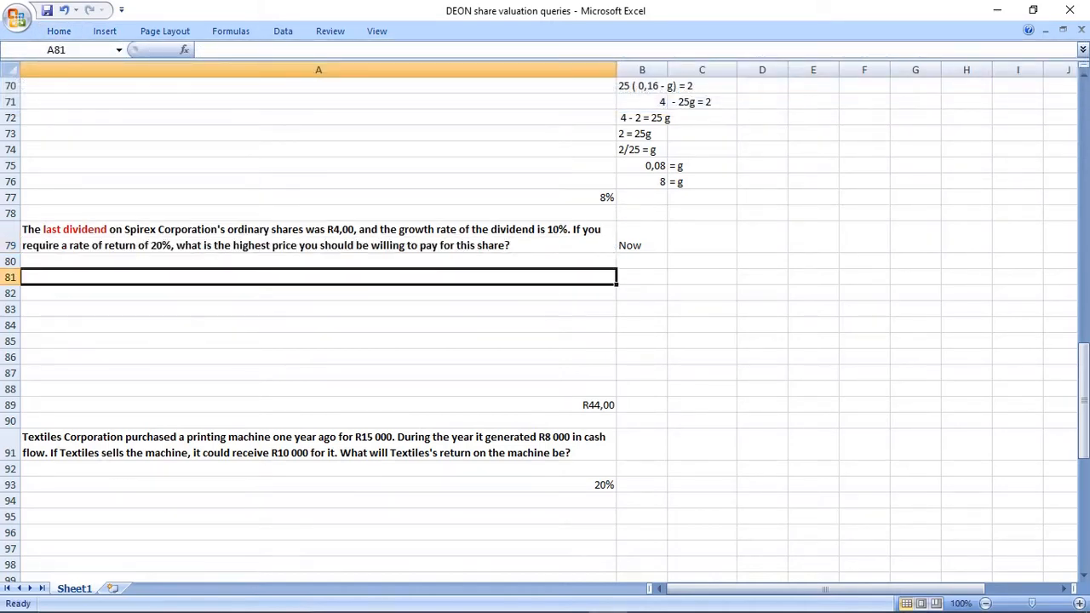
click(317, 238)
click(318, 277)
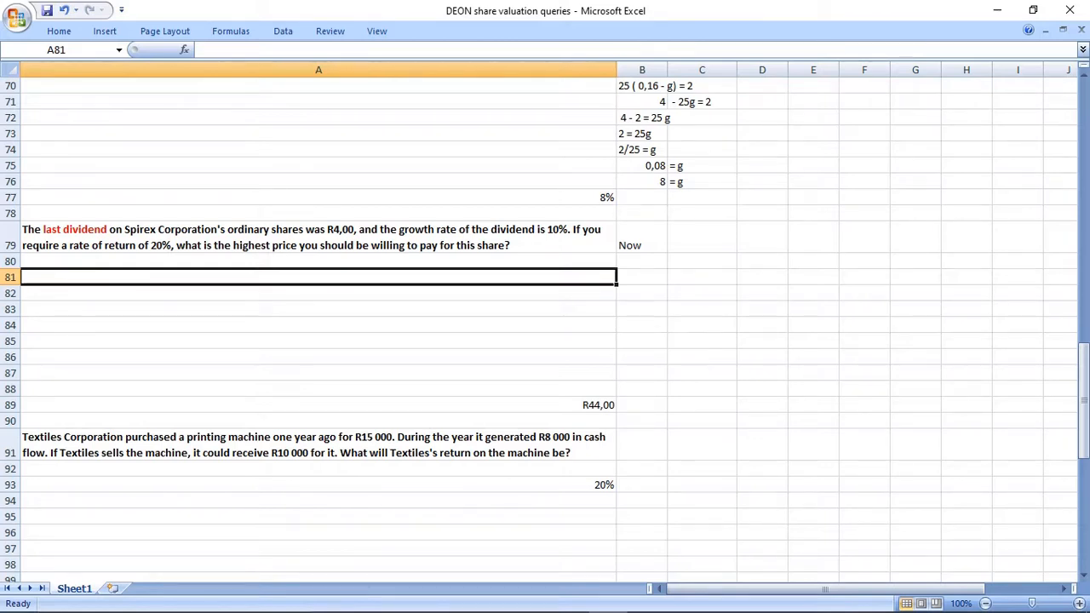
Enter the period label "T0" in B80 and the last dividend of 4 in B81.
click(642, 262)
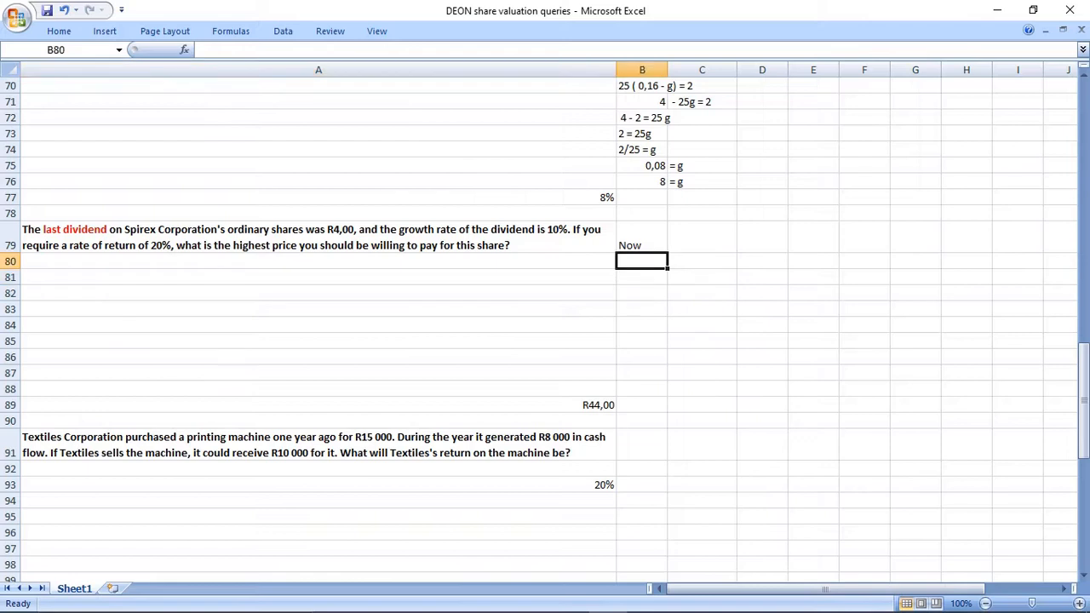
text(T0)
key(Return)
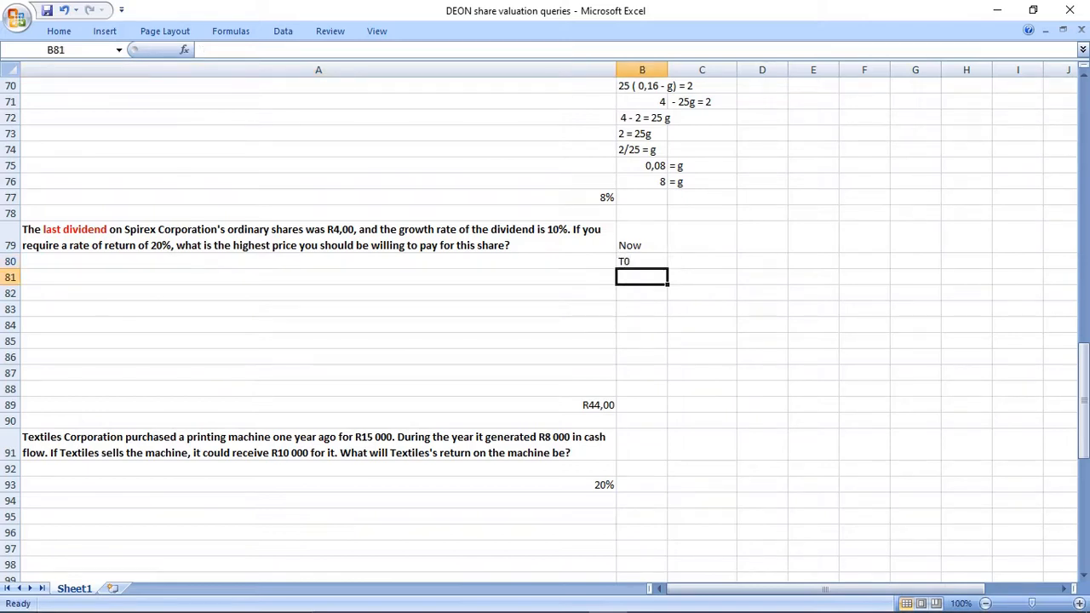
text(4)
key(Return)
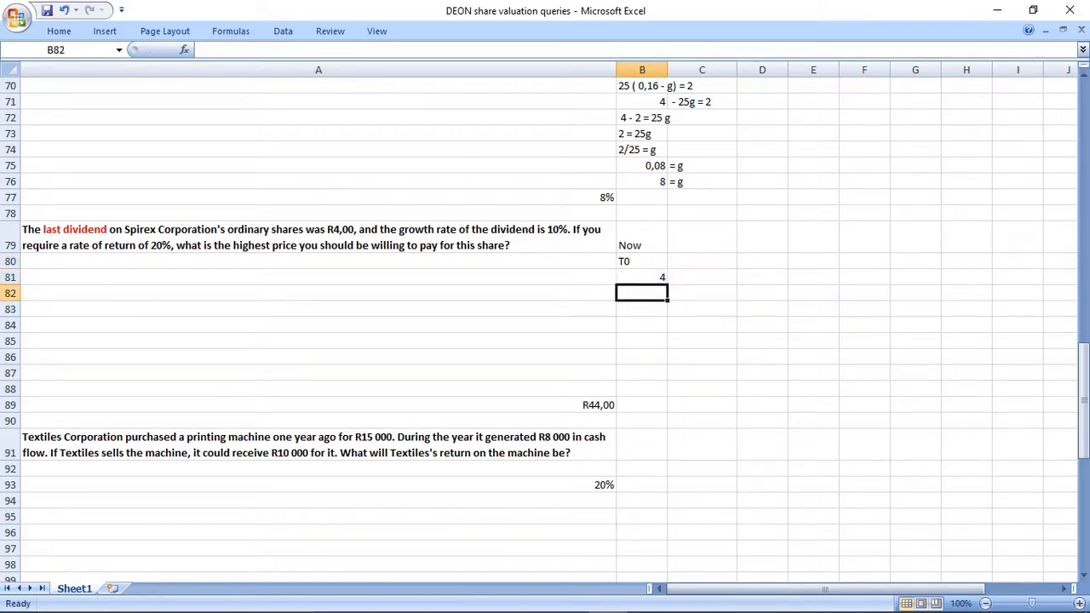
Centre the contents of the Spirex timeline range B79:H81 horizontally.
drag(642, 238, 967, 278)
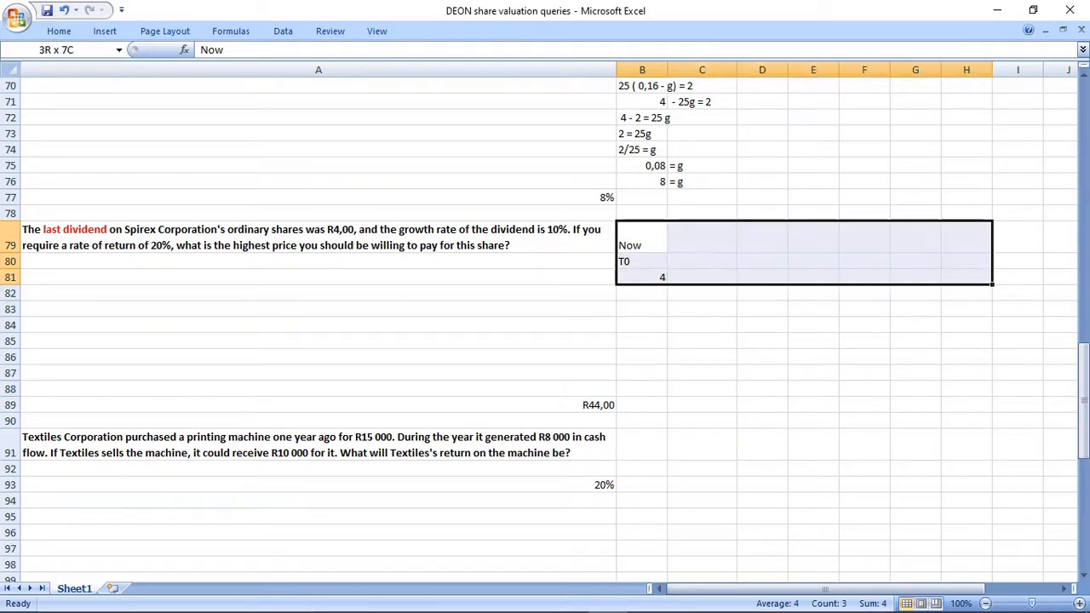
click(59, 32)
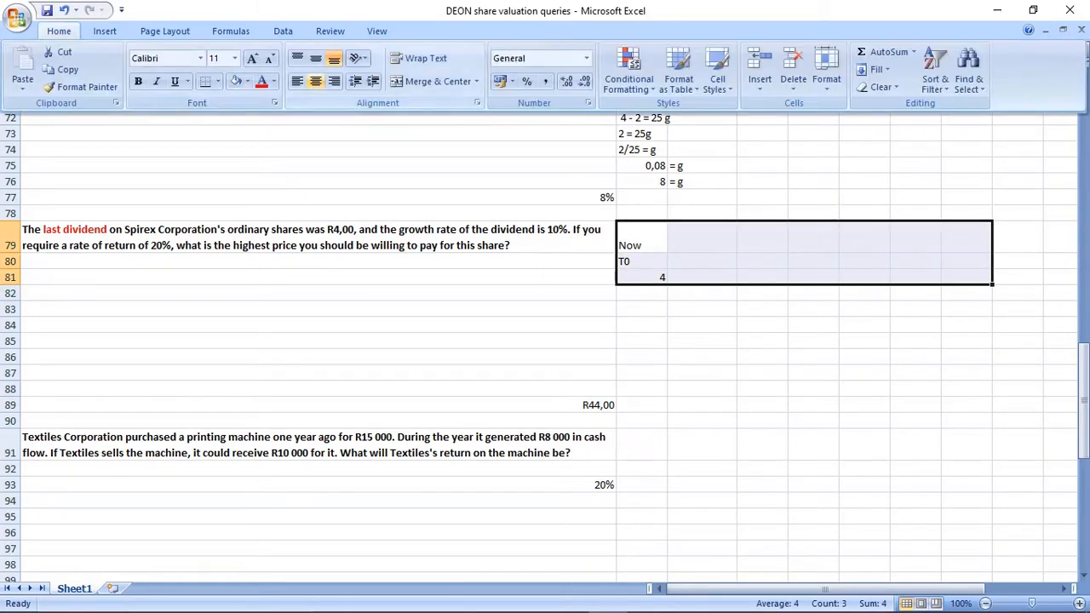
click(320, 82)
click(642, 325)
drag(642, 240, 966, 293)
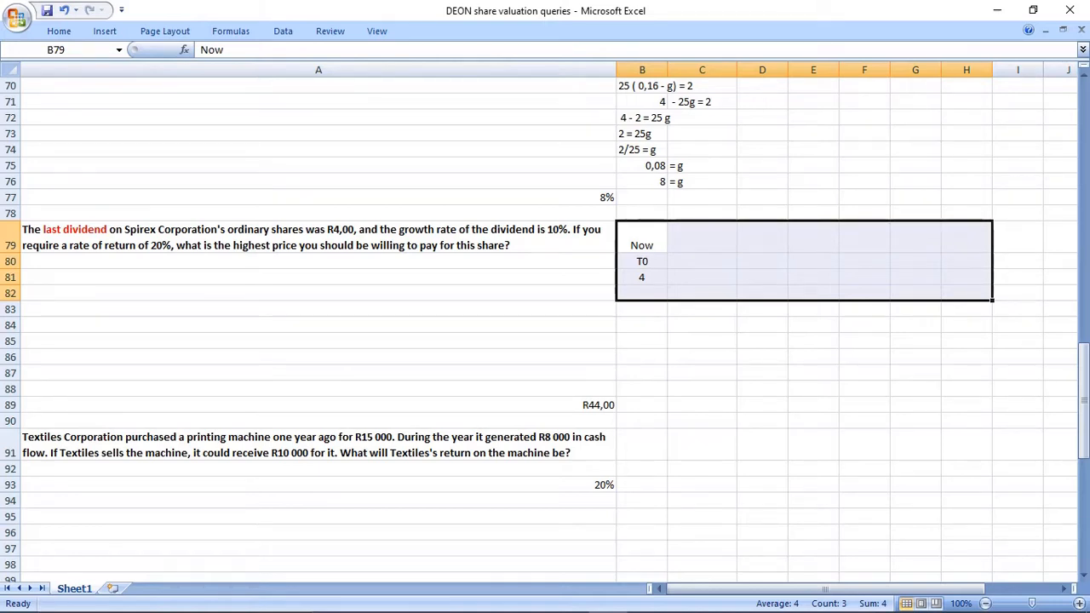
Enter the growth rate "g = 10%" in C80 and the required return "i = 20%" in D80.
click(702, 325)
click(701, 261)
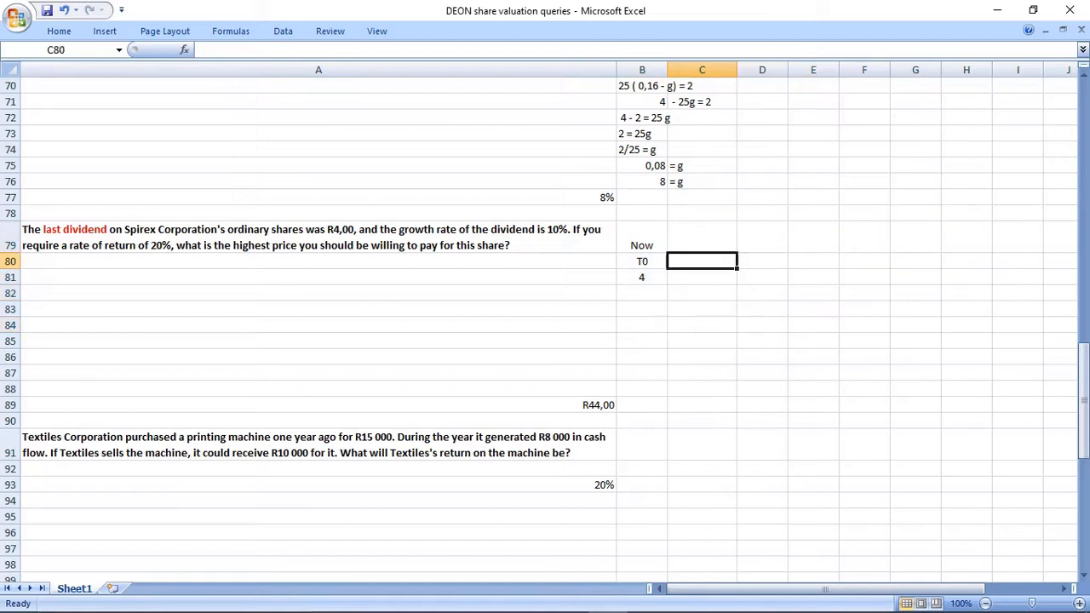
text(g =)
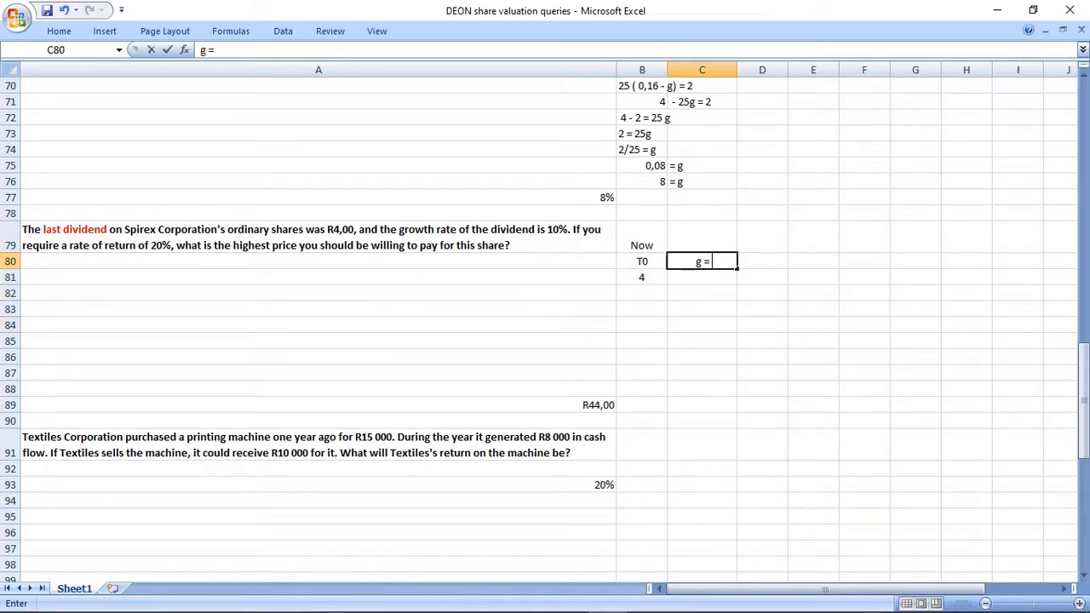
text( 10%)
key(Return)
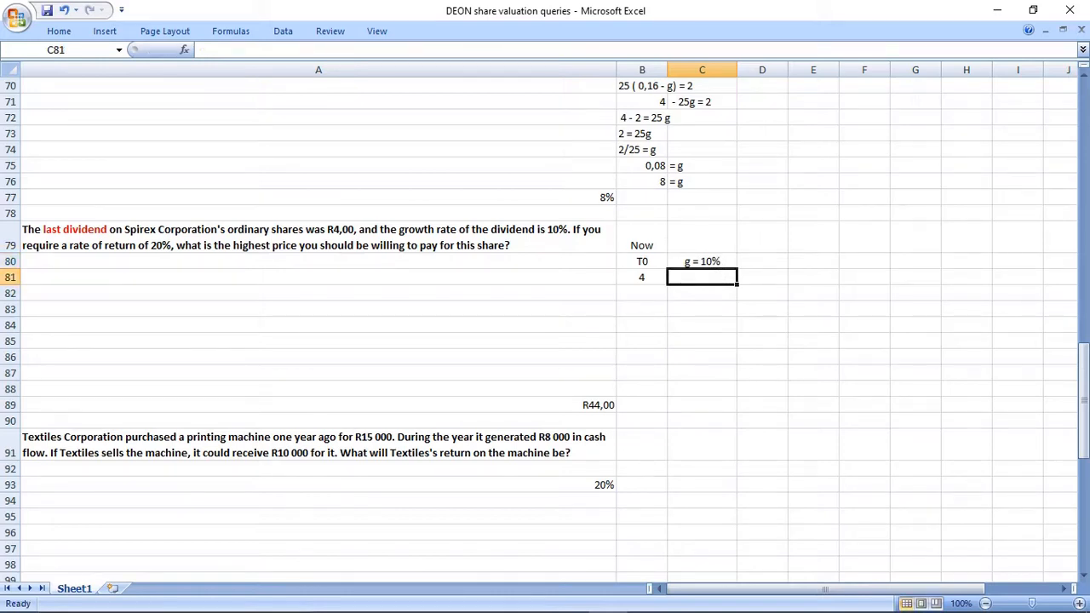
click(762, 262)
text(i = 20%)
key(Return)
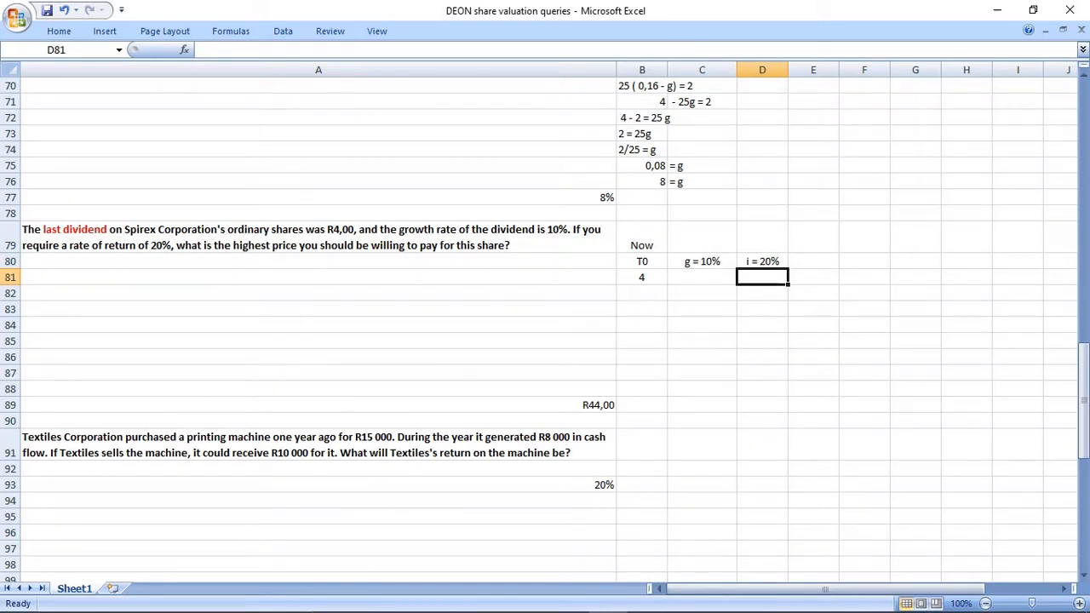
Copy the PV = div1/(r - g) formula text from B68 into B83 under the Spirex timeline.
scroll(545, 323, up, 1)
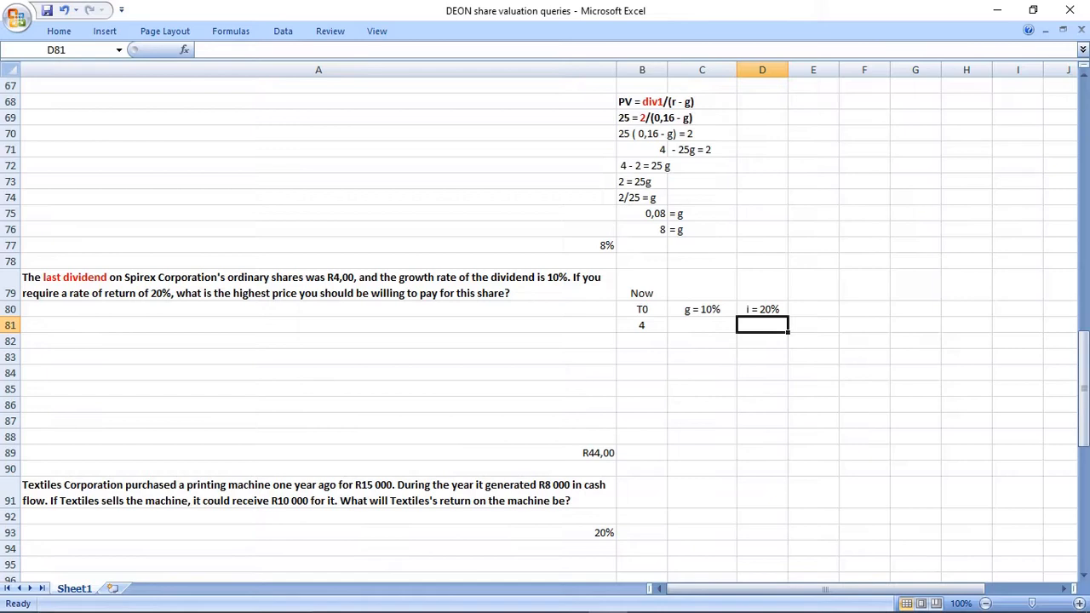
drag(642, 101, 701, 101)
key(ctrl+c)
click(642, 356)
key(ctrl+v)
key(Down)
key(Up)
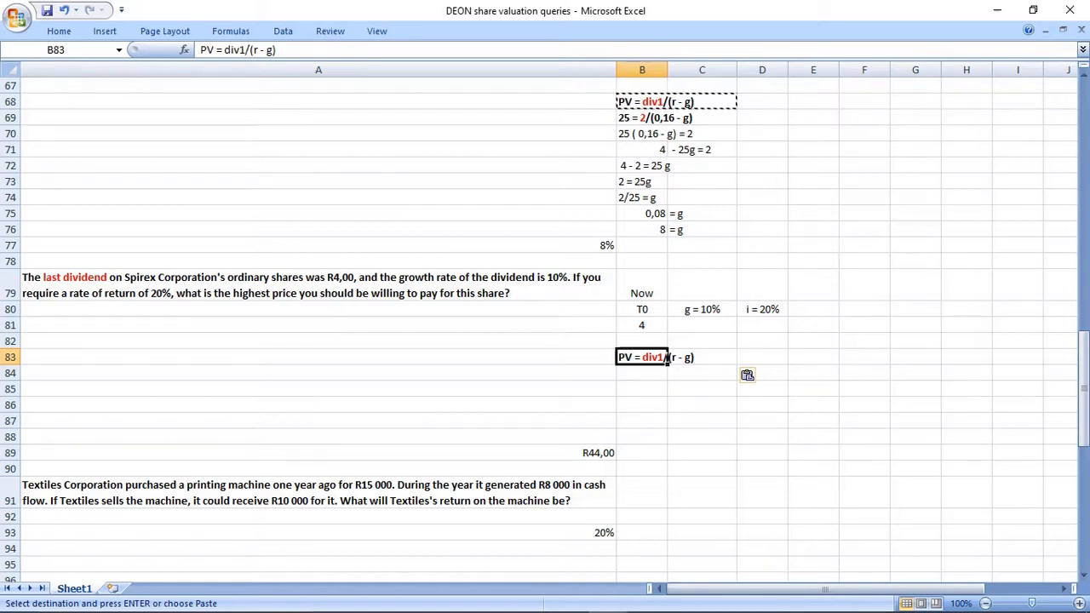
Label the current dividend "div 0" in B82, below the 4.
drag(642, 293, 642, 325)
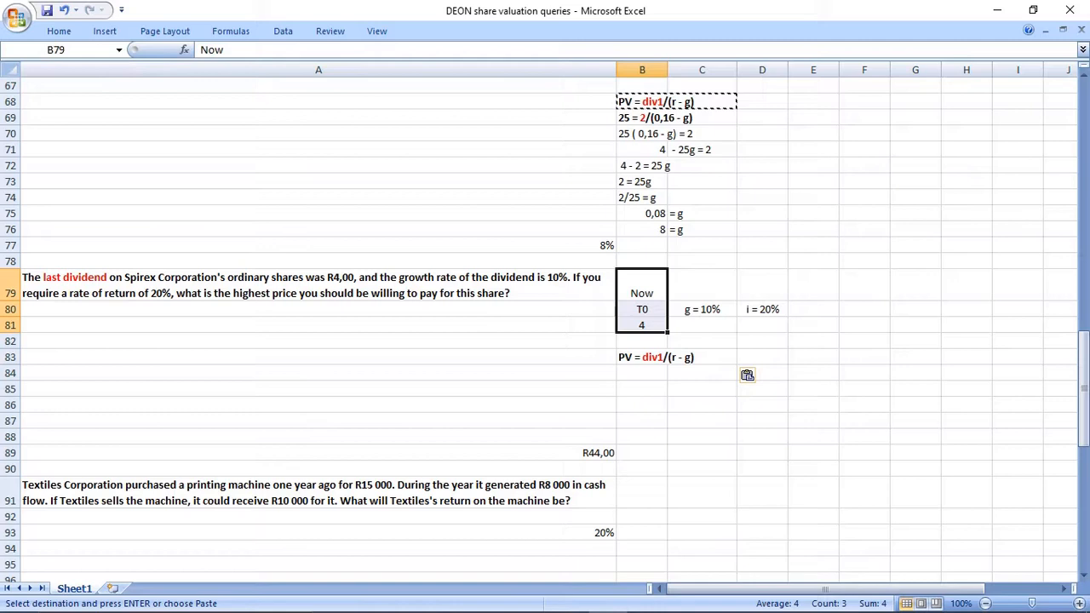
click(666, 357)
key(Up)
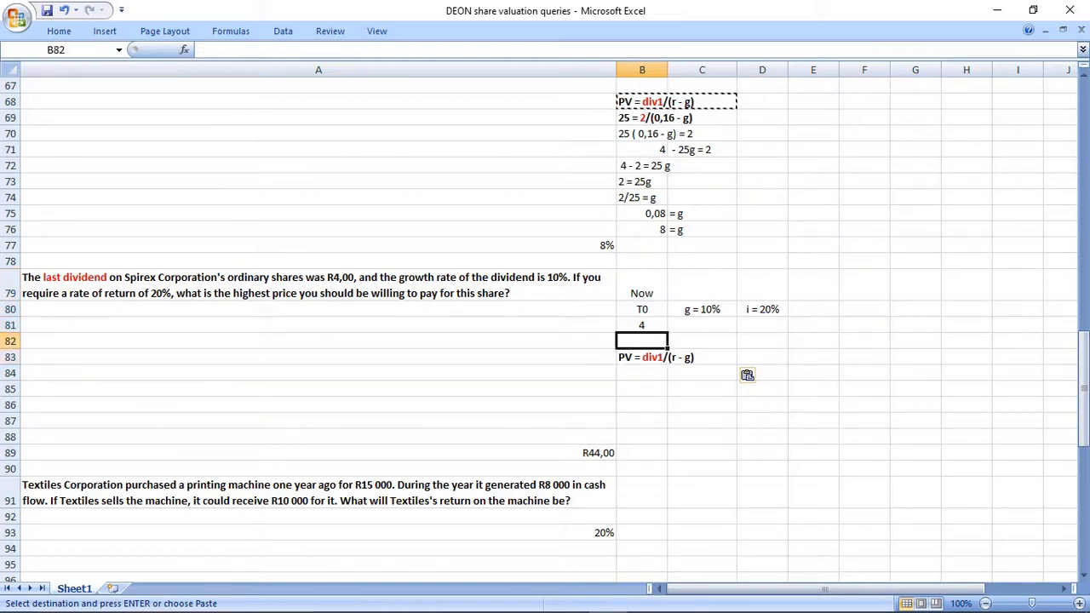
text(div 0)
key(Return)
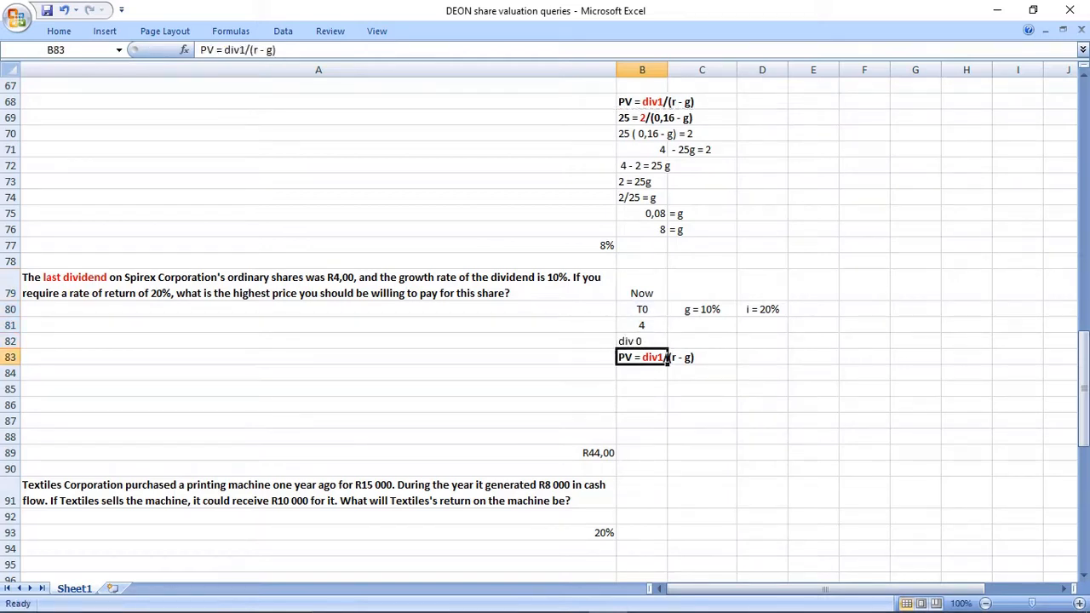
Enter "T1" in C81 and "Div 1" in C82 to mark next year's dividend on the timeline.
key(Up)
key(Right)
key(Up)
key(Up)
key(Down)
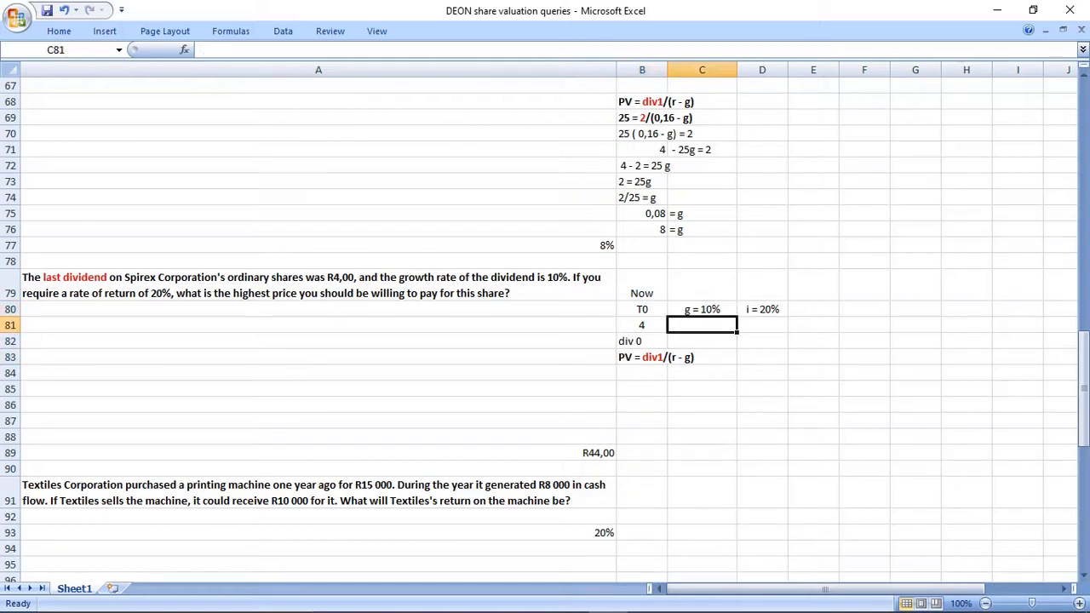
text(T1)
key(Return)
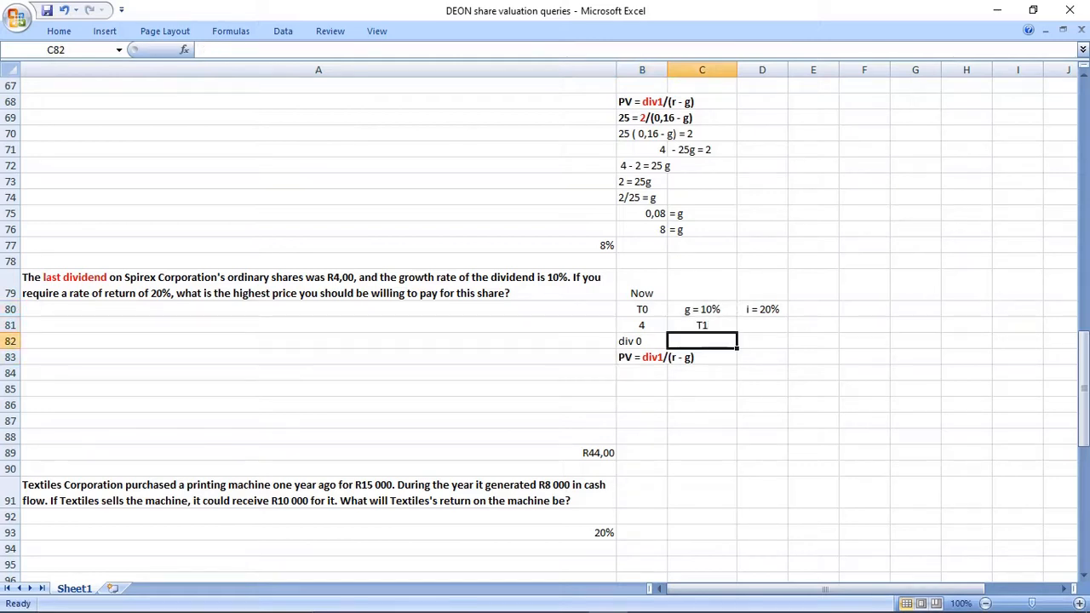
text(Div 1)
key(Return)
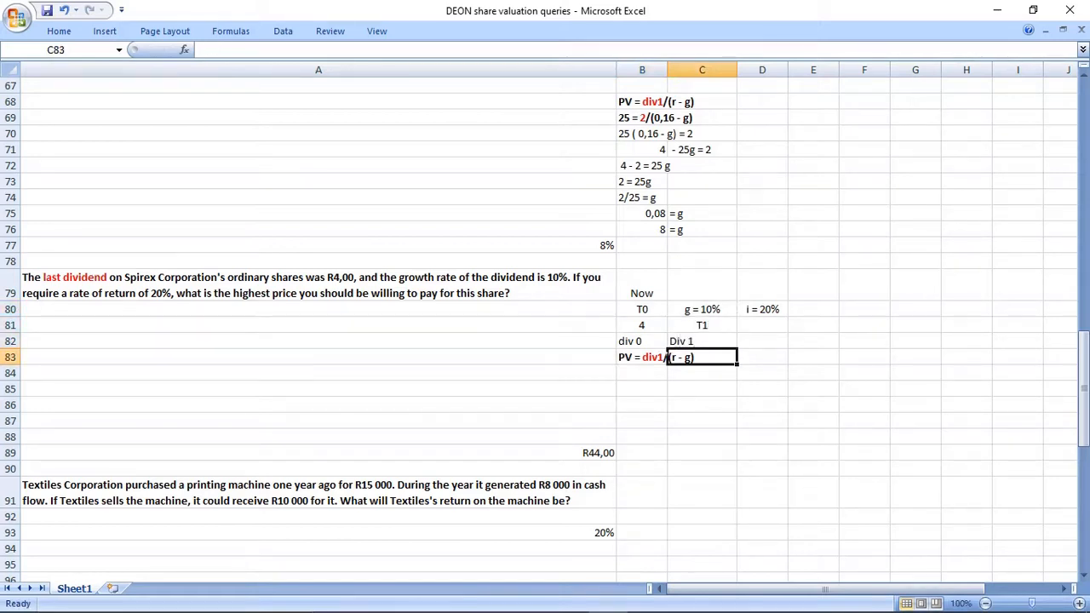
drag(642, 342, 701, 342)
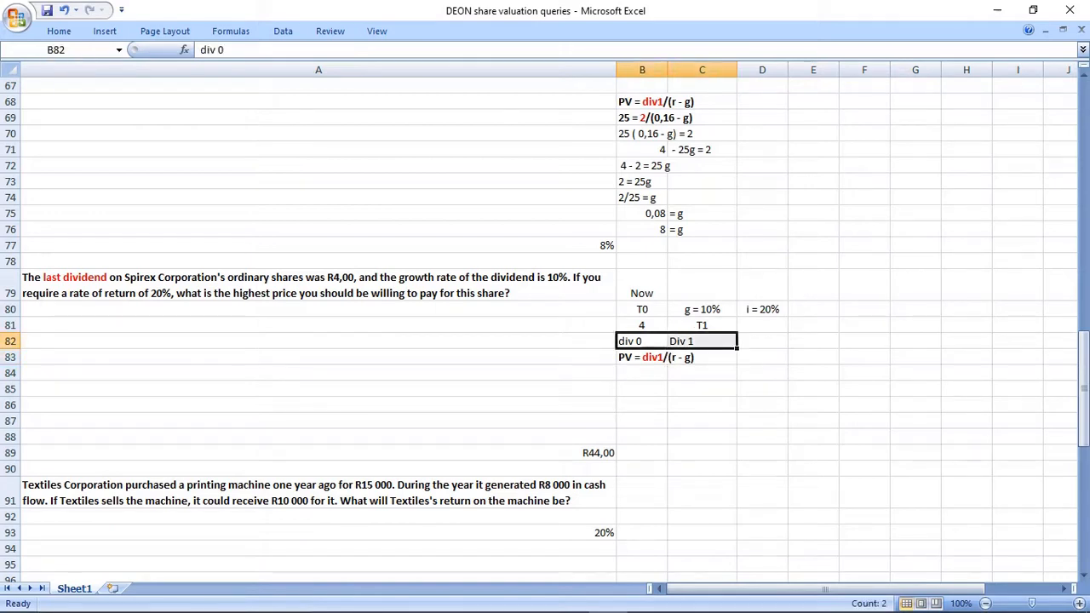
Duplicate the PV = div1/(r - g) formula text from B83 into B84.
click(665, 358)
key(ctrl+c)
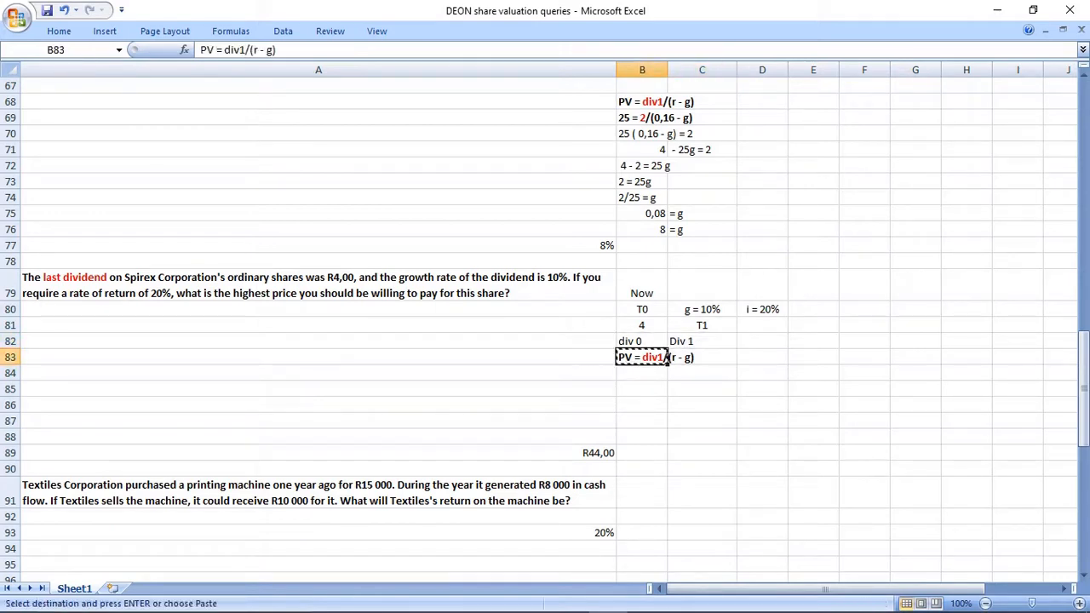
key(Down)
key(ctrl+v)
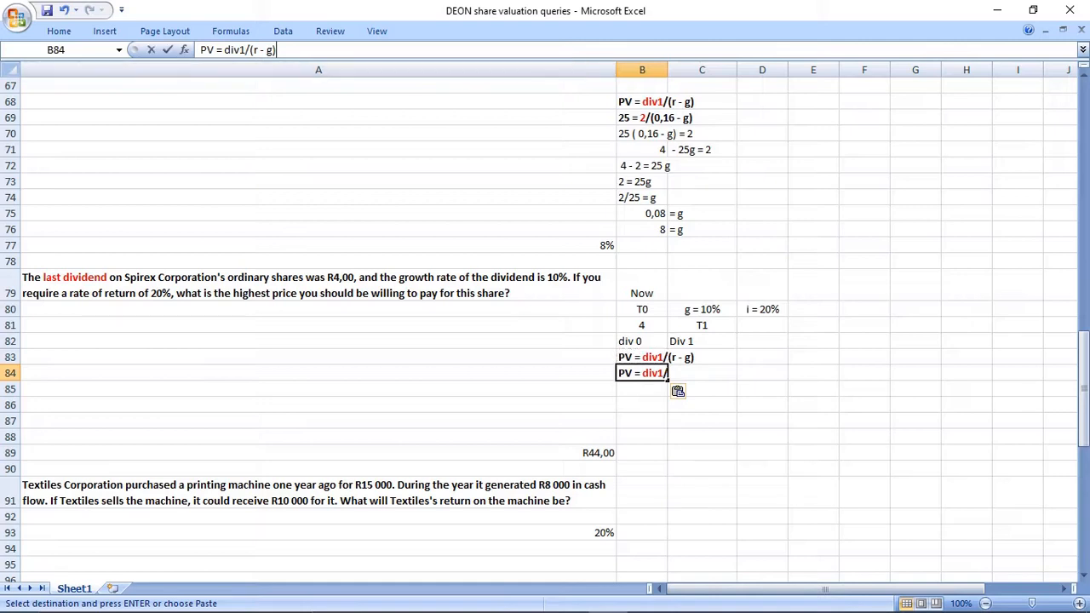
Replace div1 in the B84 formula text with (4 x 1,10).
drag(227, 49, 236, 49)
key(BackSpace)
text(())
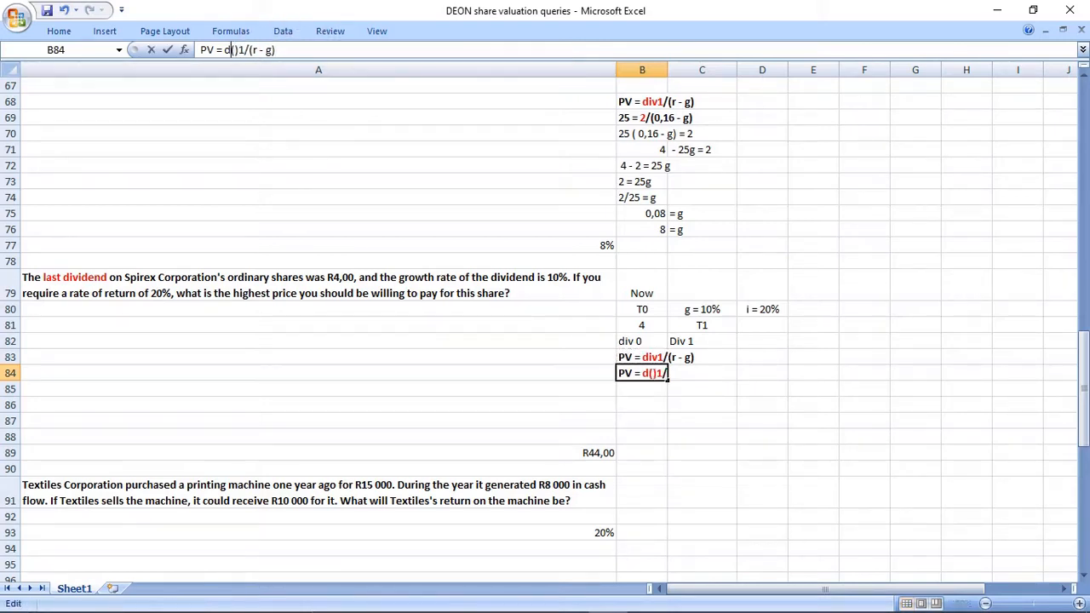
key(Left)
key(Left)
key(BackSpace)
key(Right)
key(Right)
key(Delete)
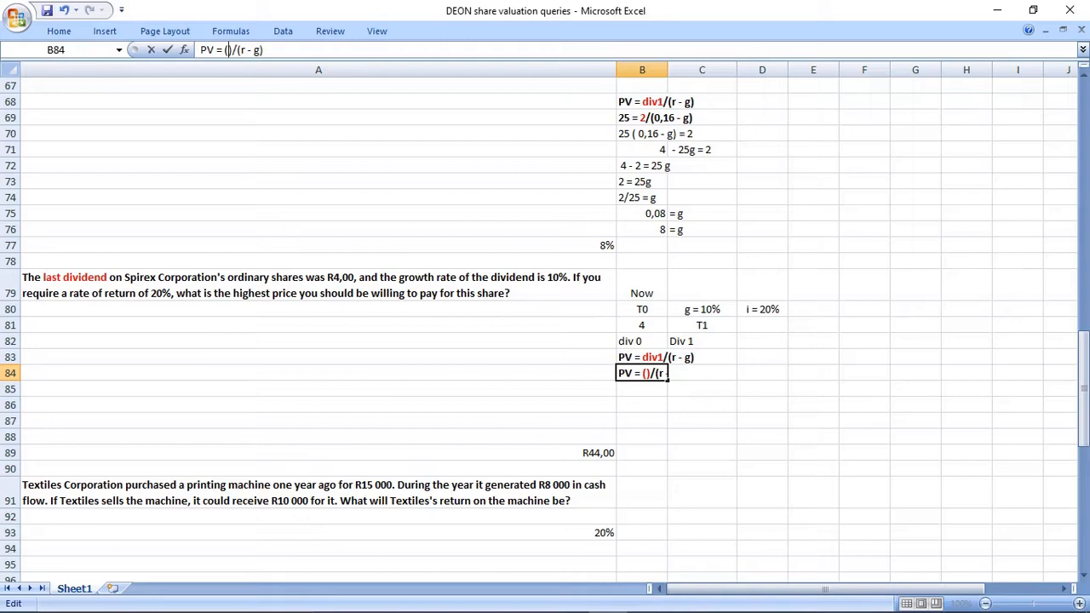
key(Left)
text(4 x 1,)
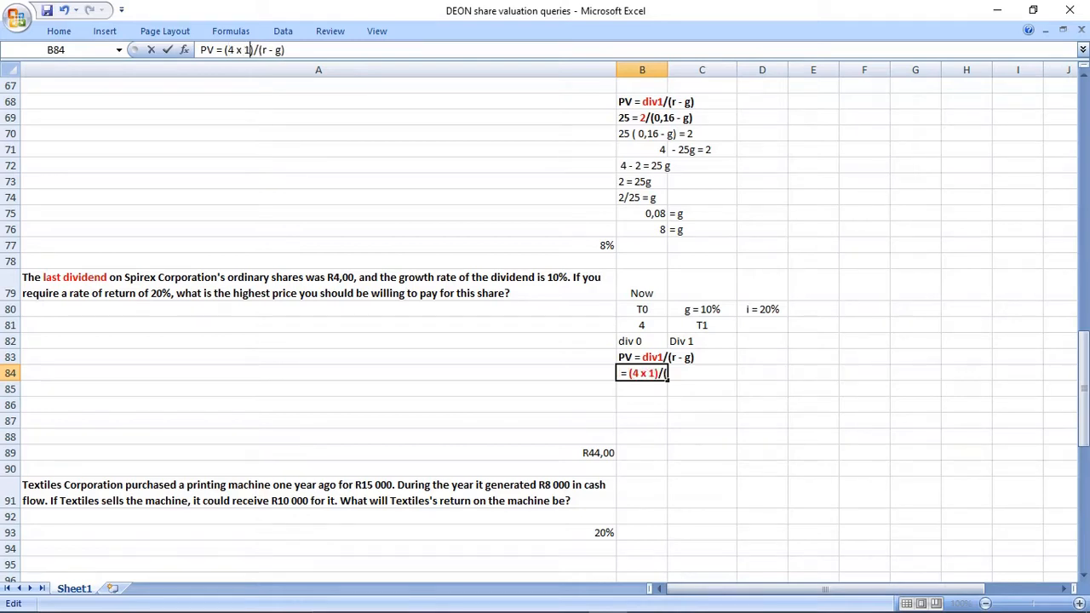
text(10)
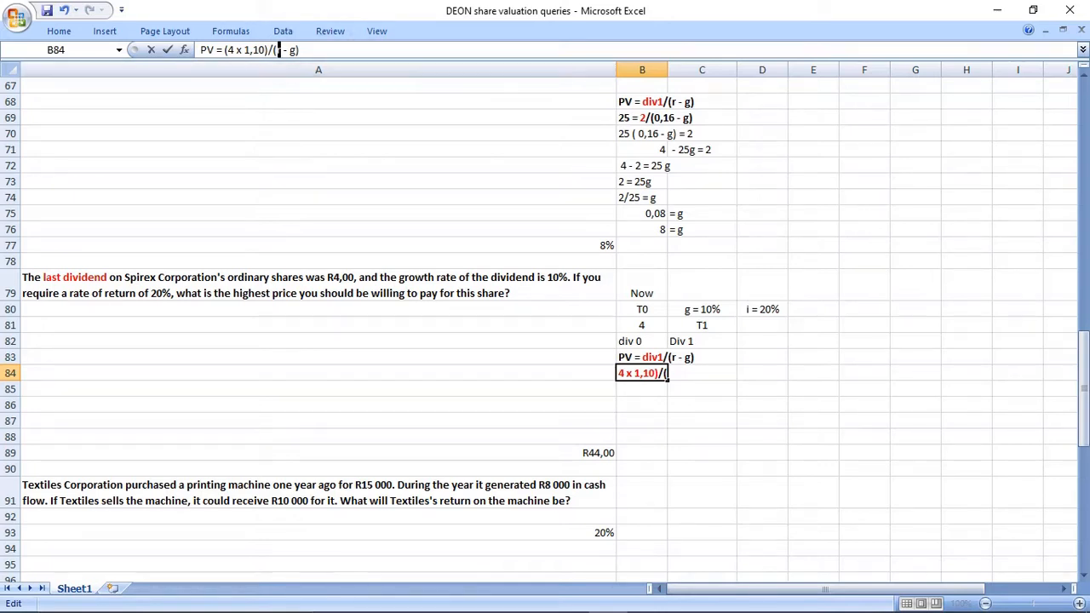
Substitute 0,20 for r and 0,10 for g in the B84 text, and end it with an equals sign.
text(0220)
key(BackSpace)
key(BackSpace)
key(BackSpace)
text(,20)
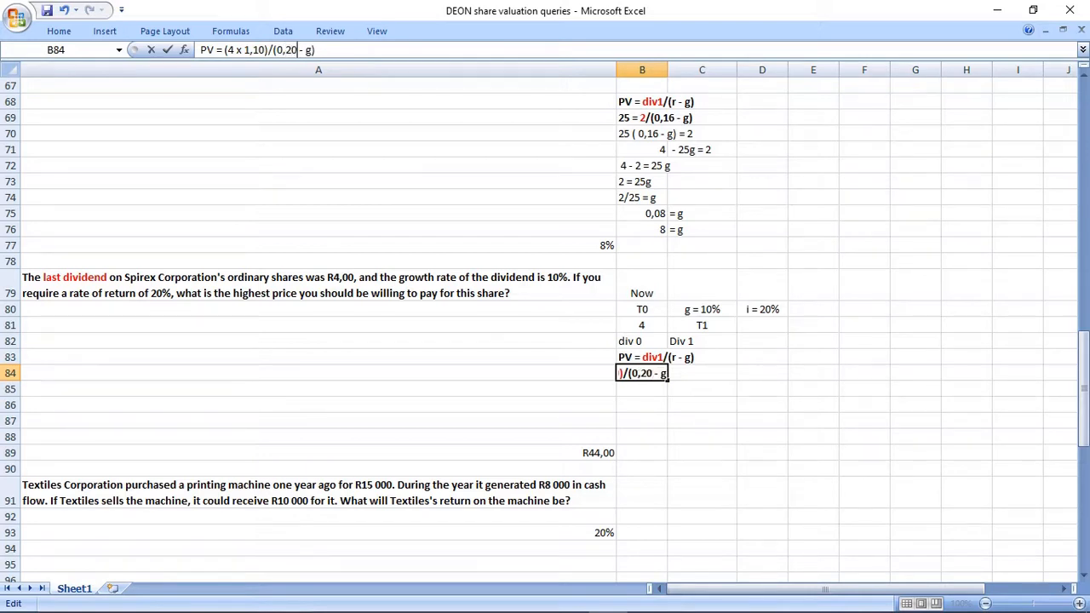
double_click(309, 50)
text(0,10)
drag(218, 50, 329, 50)
click(330, 49)
text(-)
key(BackSpace)
text(=)
key(Return)
Calculate the share price in E84 with the formula = (4 *1,10)/(0,20 - 0,10), based on the expression in B84.
key(Up)
key(Right)
key(Right)
key(Right)
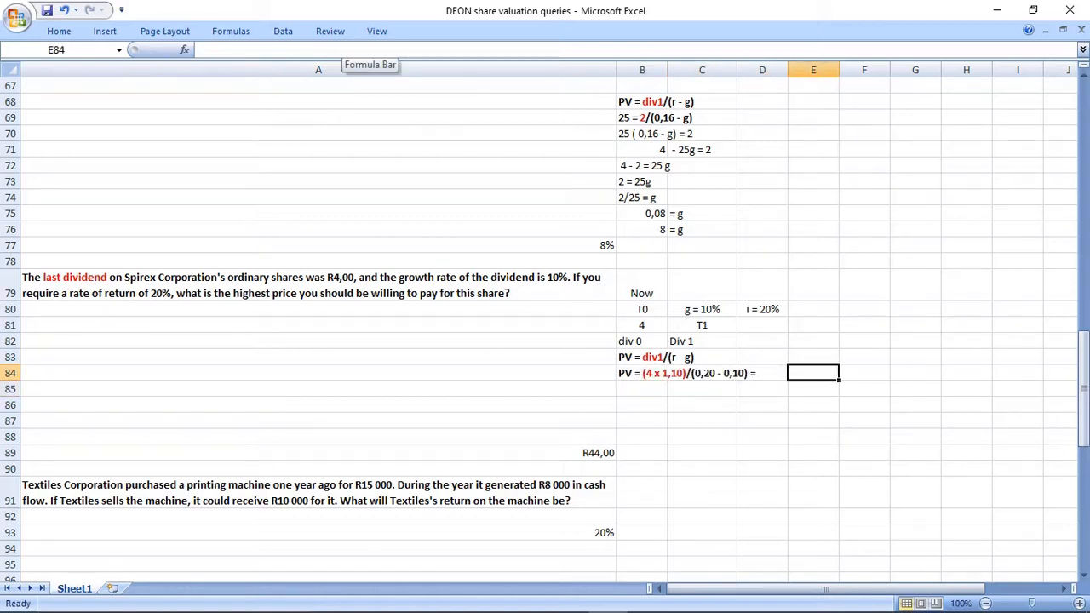
key(ctrl+v)
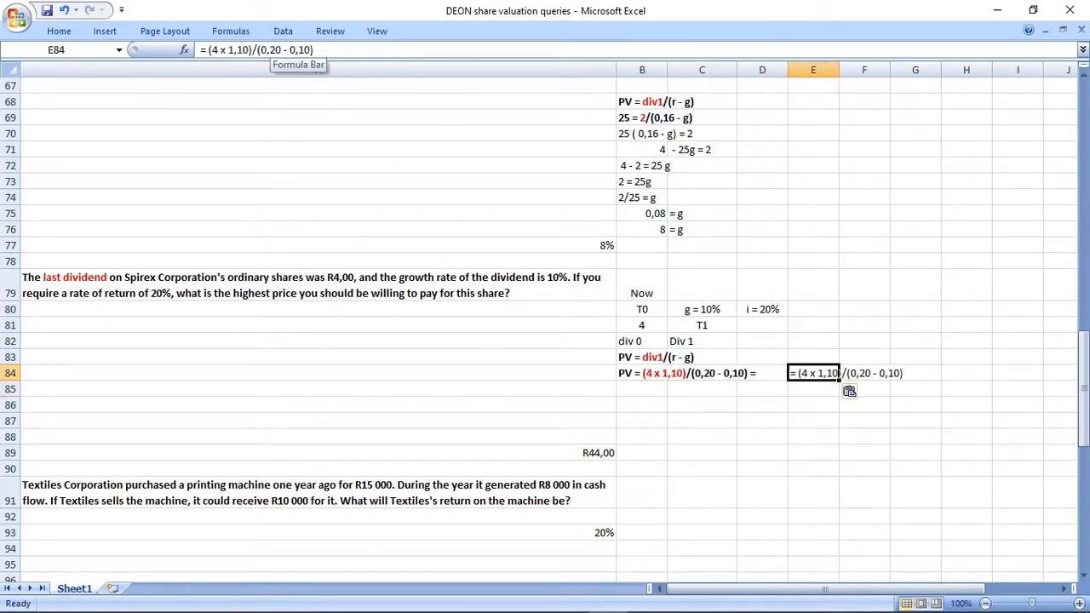
click(226, 50)
text(*)
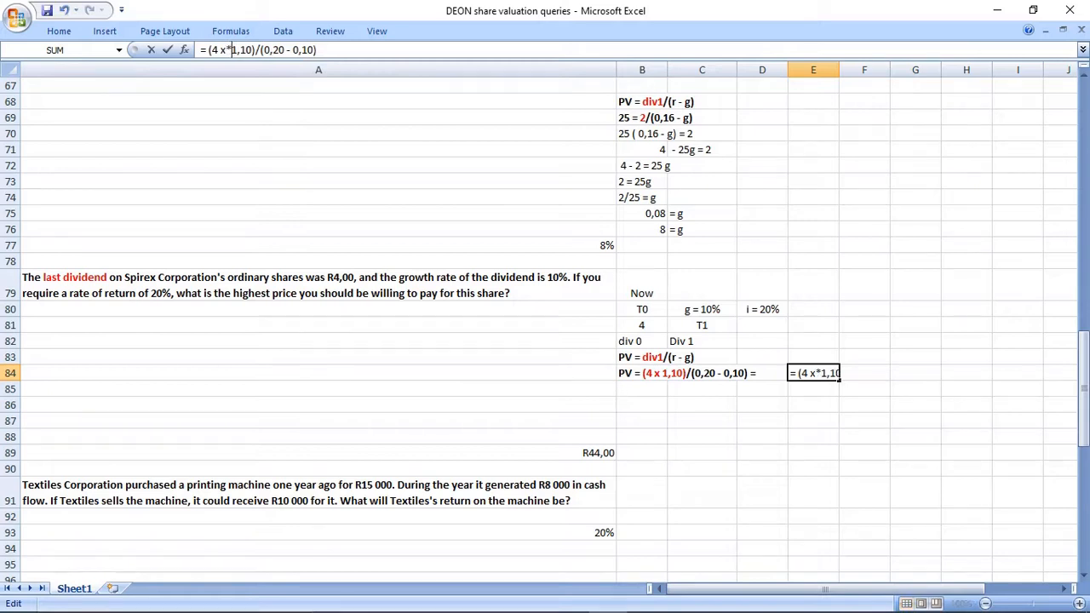
key(Left)
key(BackSpace)
key(Return)
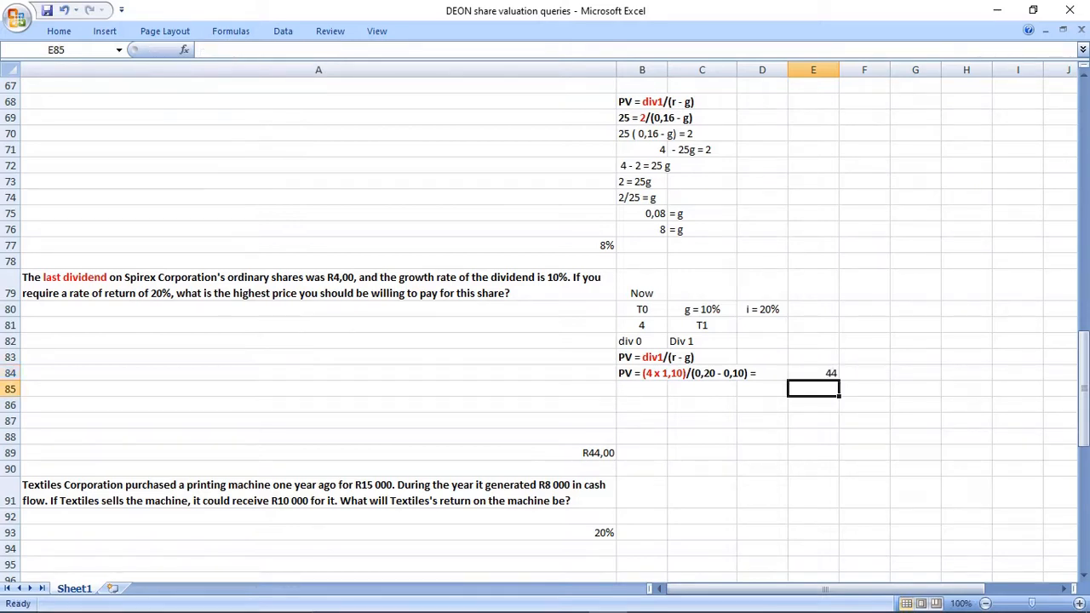
Compare the calculated price in E84 with the given Spirex answer in A89.
click(813, 373)
drag(642, 373, 813, 373)
click(588, 453)
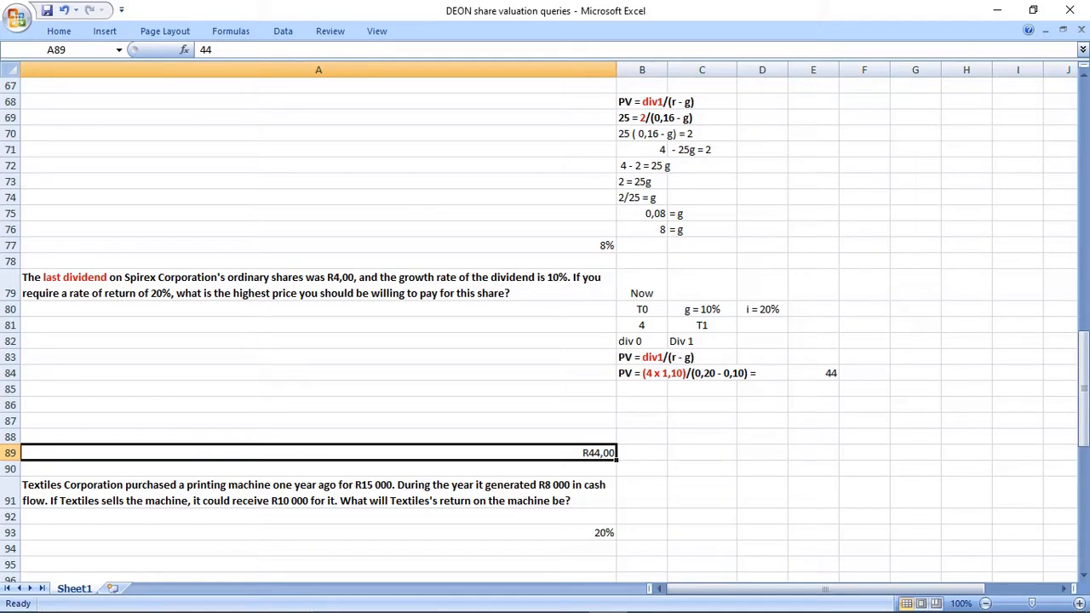
Delete the empty rows 85 to 88 between the Spirex calculation and its given answer.
drag(10, 389, 11, 437)
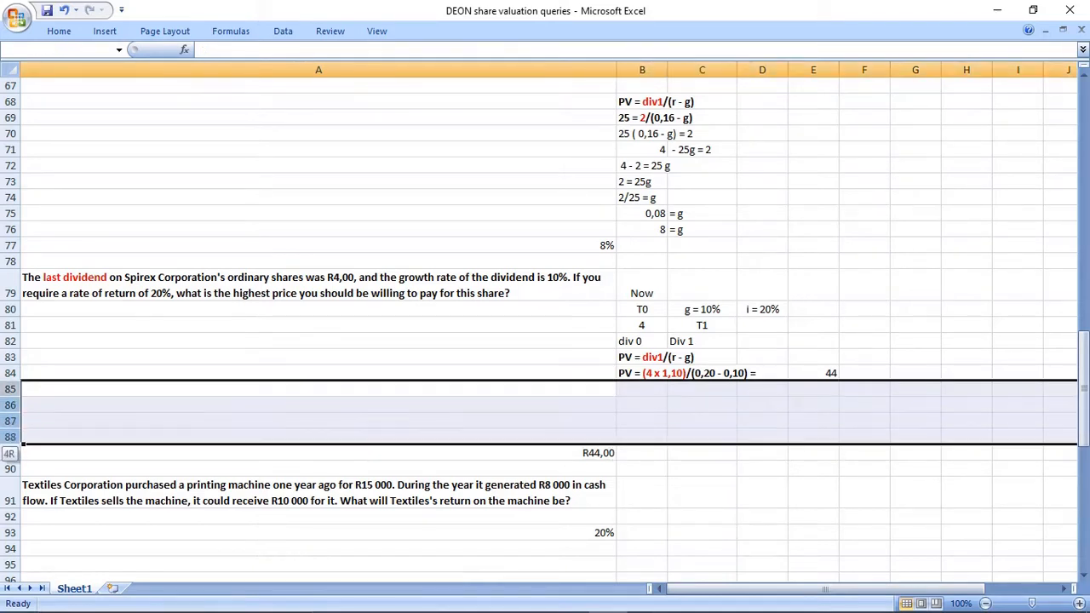
right_click(13, 402)
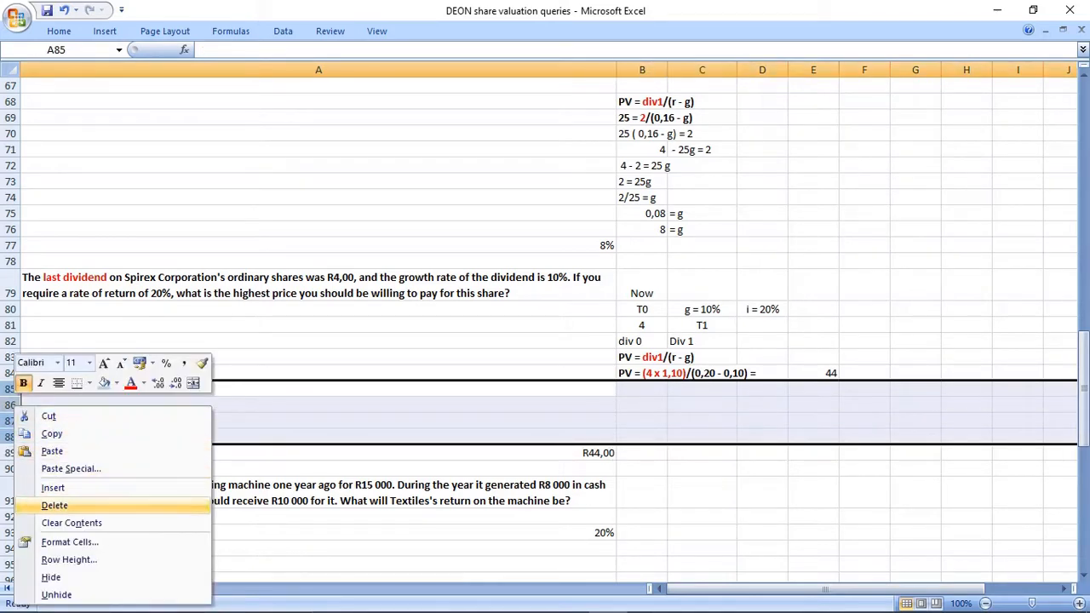
click(55, 505)
Compare the dividend timing in the Spirex question and its timeline with the earlier R2,00 dividend questions in A14 and A31.
click(319, 285)
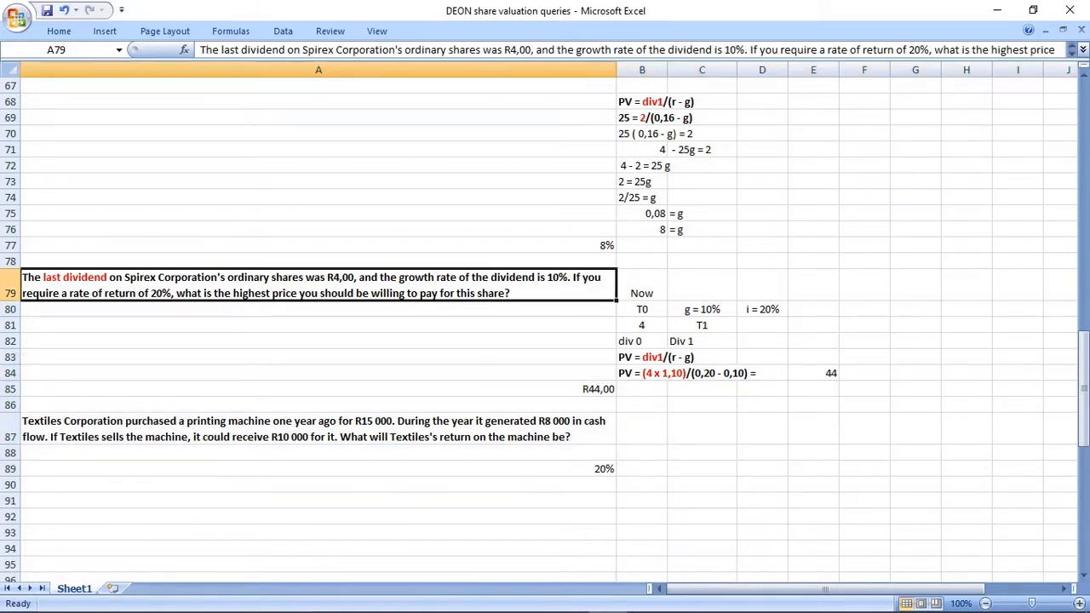
drag(642, 290, 642, 325)
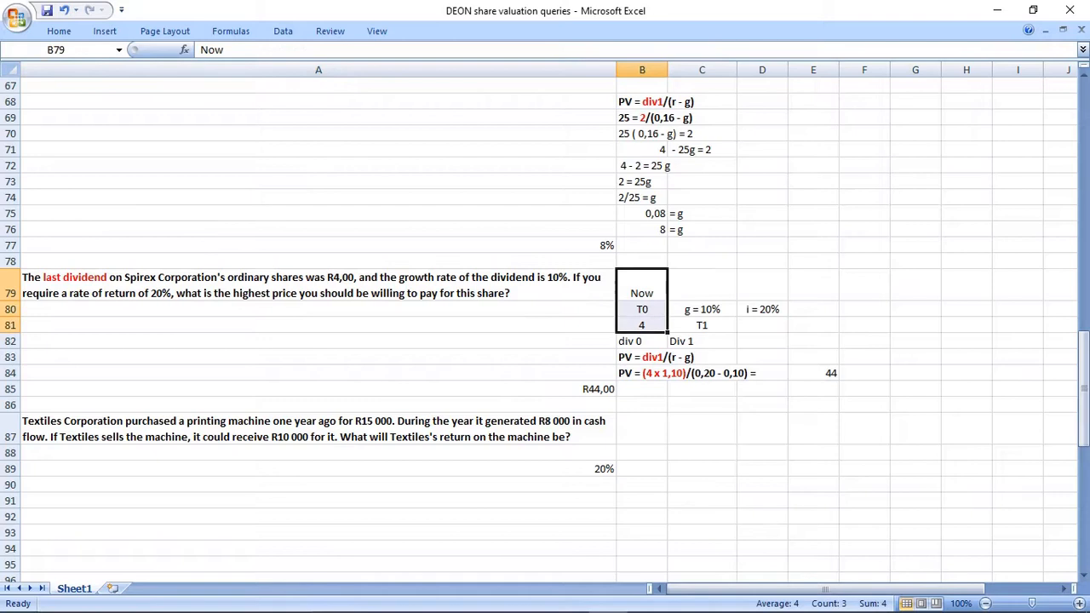
click(318, 285)
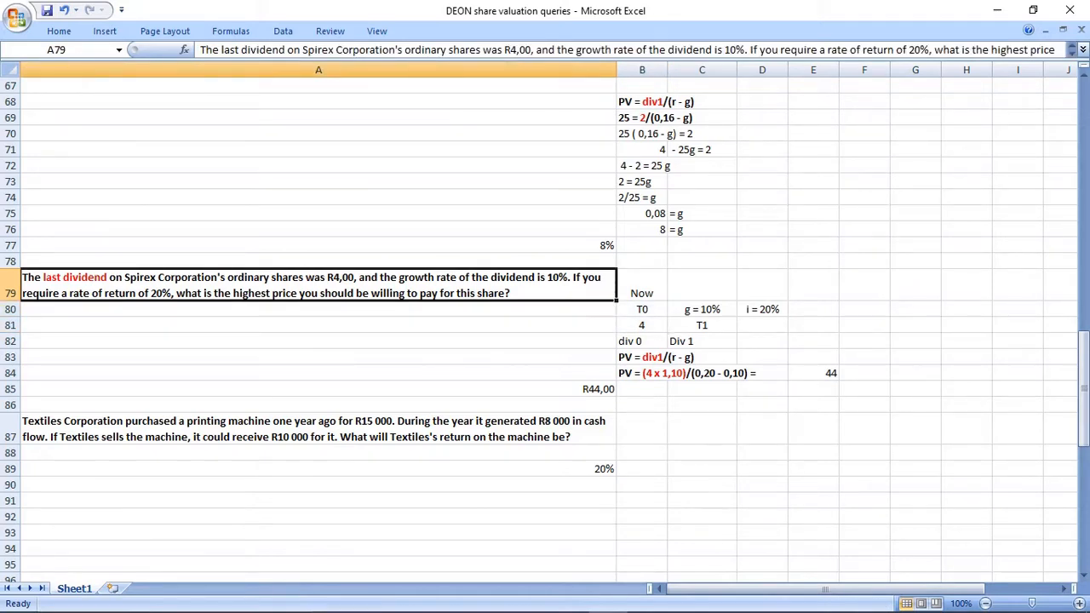
scroll(545, 324, up, 14)
scroll(545, 323, up, 6)
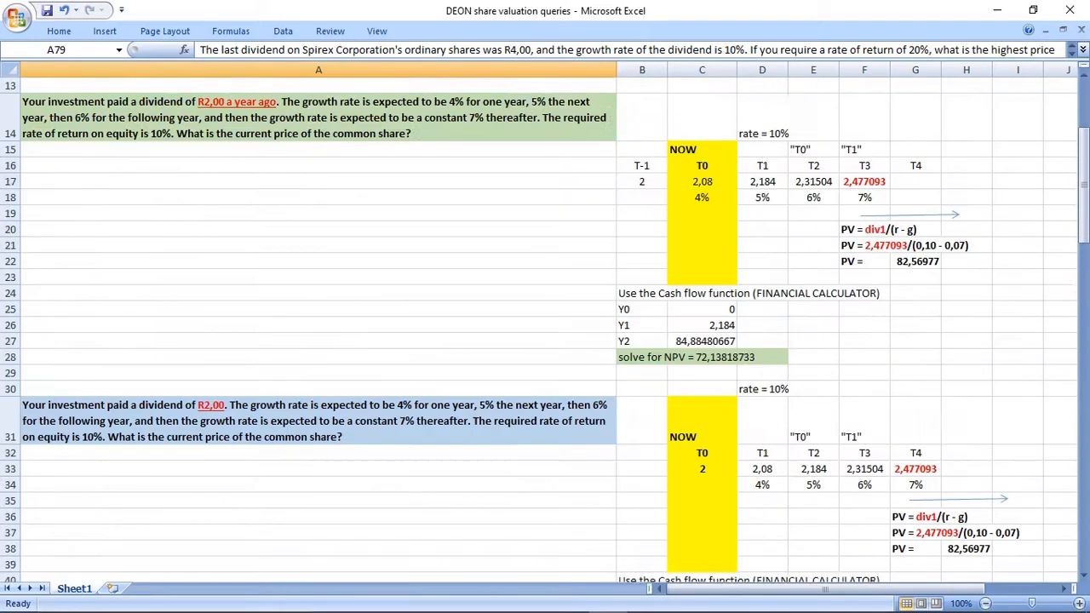
click(318, 229)
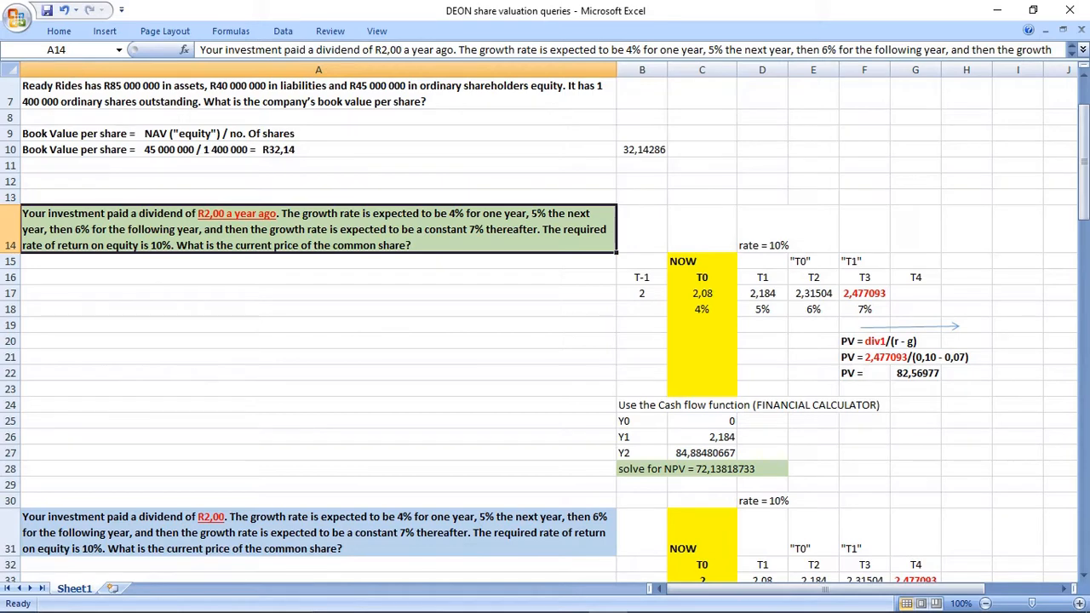
scroll(544, 324, down, 14)
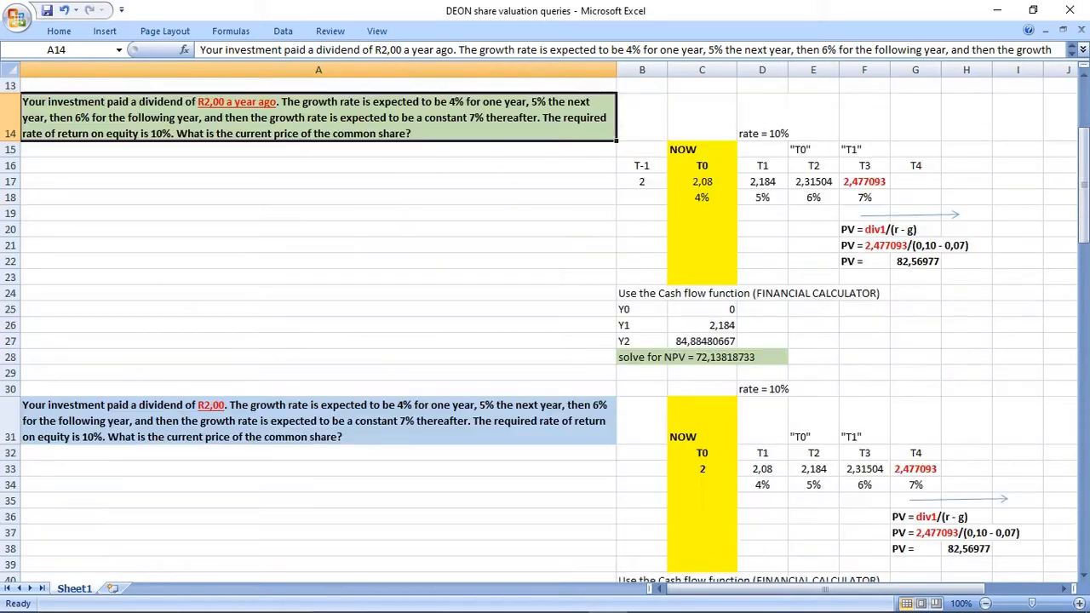
scroll(545, 324, down, 5)
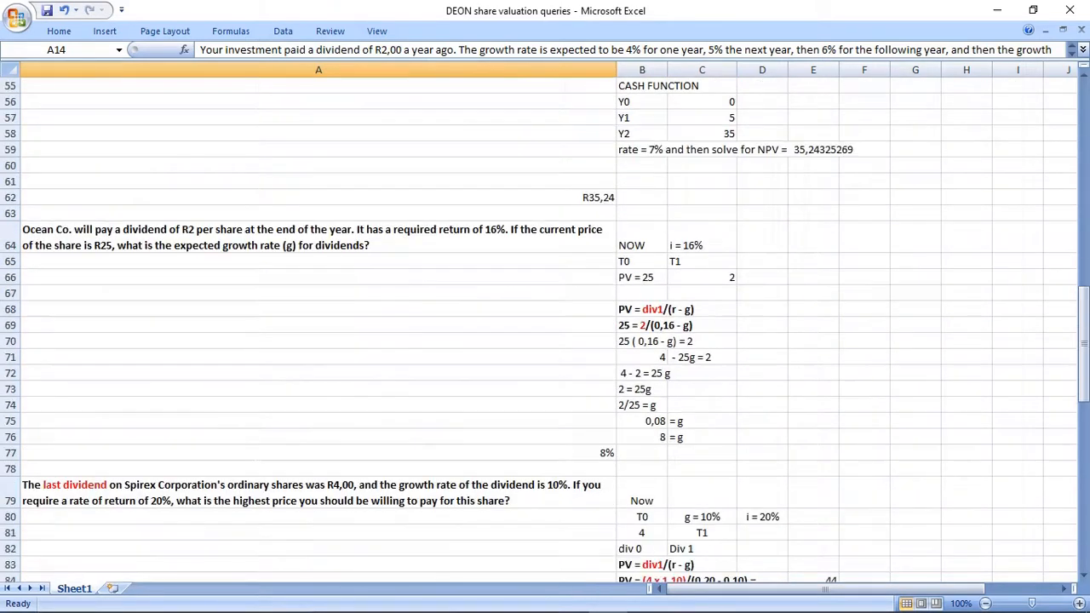
click(318, 348)
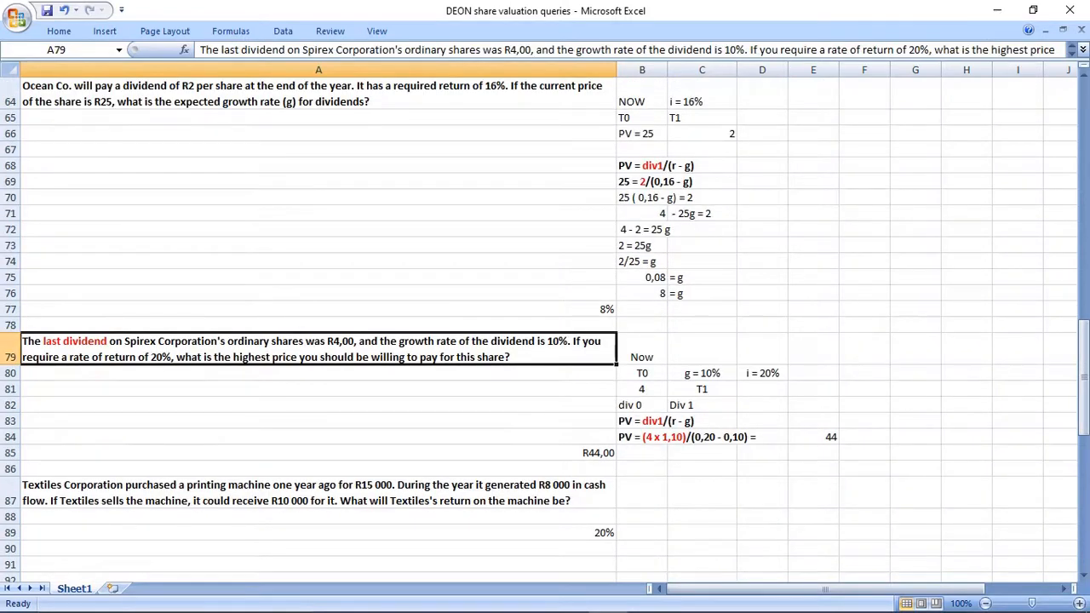
Add the note "*just paid...." in A78 above the Spirex question and format it bold and red.
click(318, 325)
text(*just paid....)
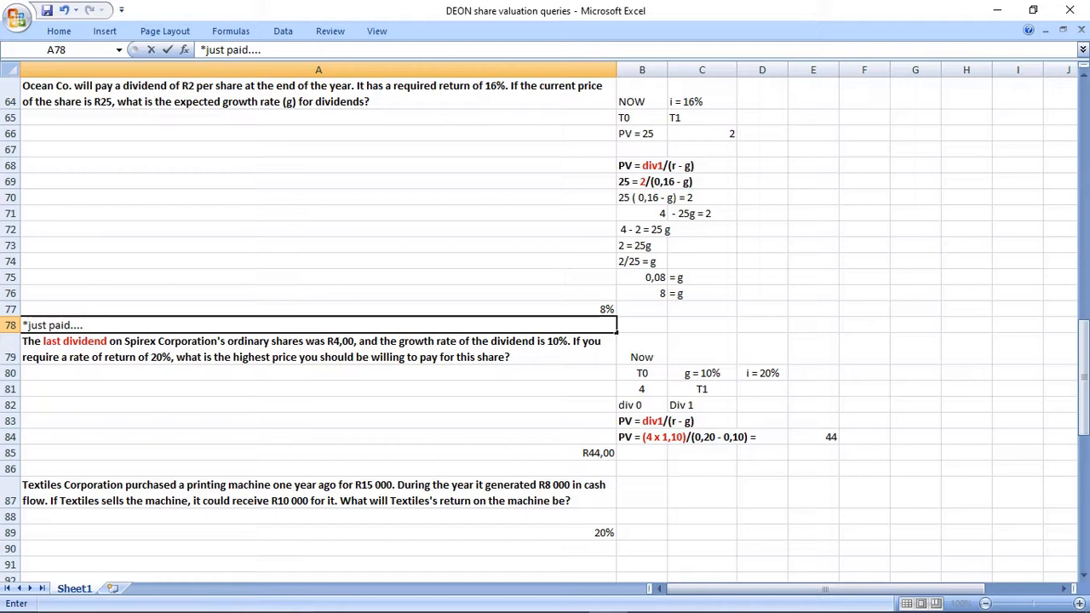
key(Return)
key(Up)
key(ctrl+b)
click(58, 31)
click(261, 81)
click(319, 389)
Review the Spirex question in A78:A79 together with its timeline and the PV formula in B83.
drag(318, 326, 318, 349)
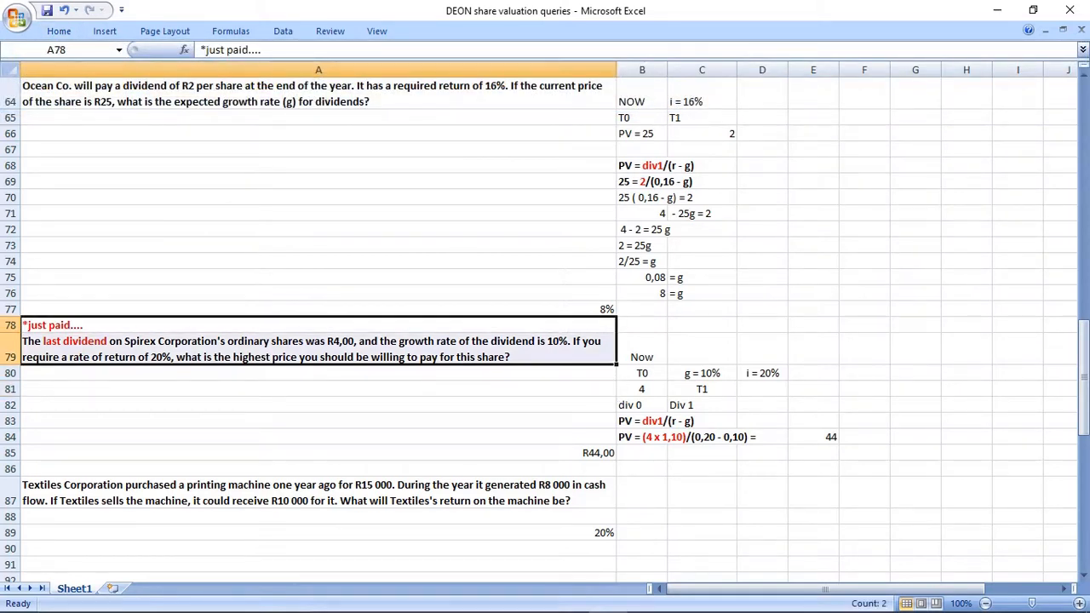
scroll(545, 323, down, 1)
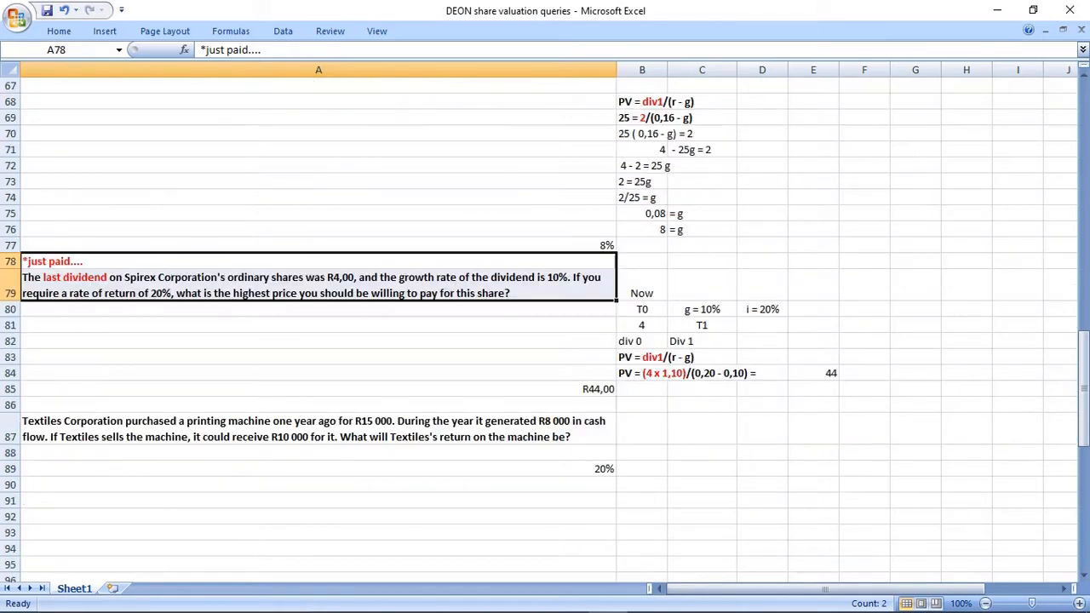
drag(642, 288, 813, 373)
drag(642, 310, 762, 325)
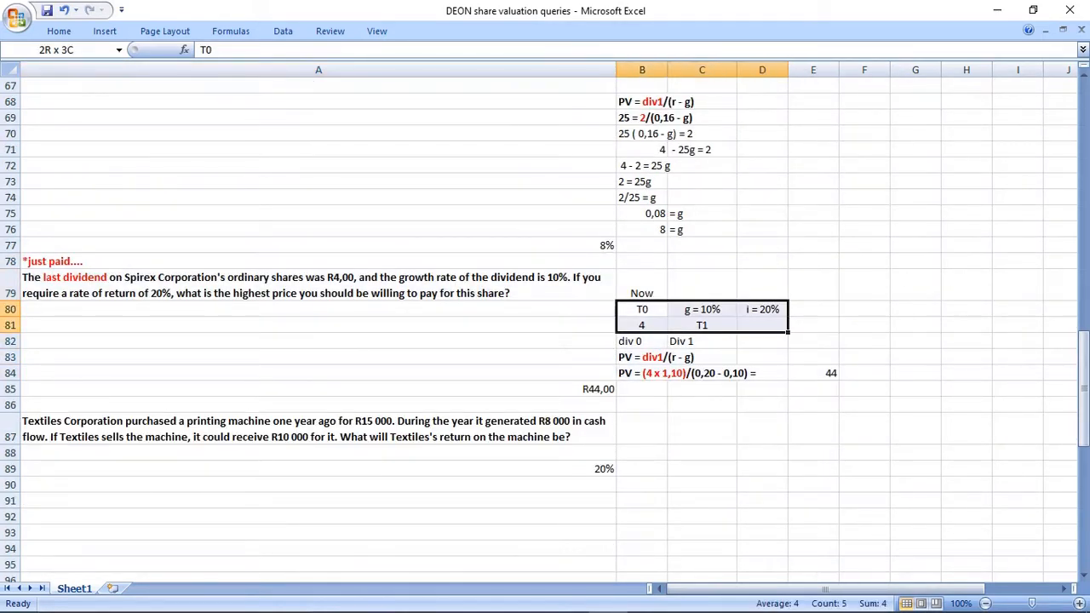
drag(642, 357, 702, 357)
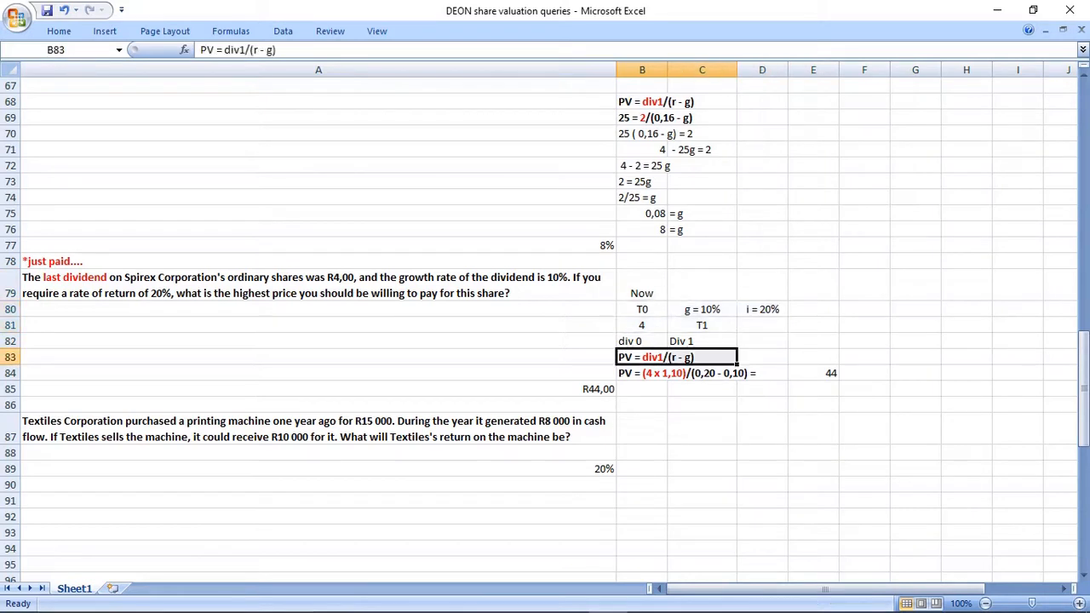
Make the words "one year ago" in the Textiles Corporation question in A87 red and underlined.
scroll(545, 323, down, 2)
scroll(545, 324, down, 1)
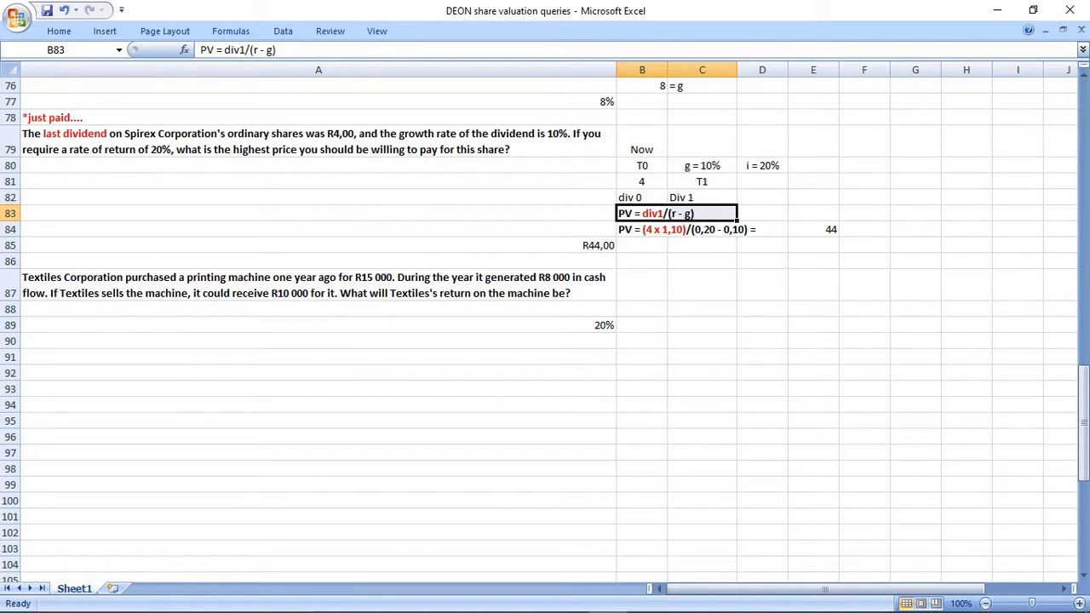
click(318, 285)
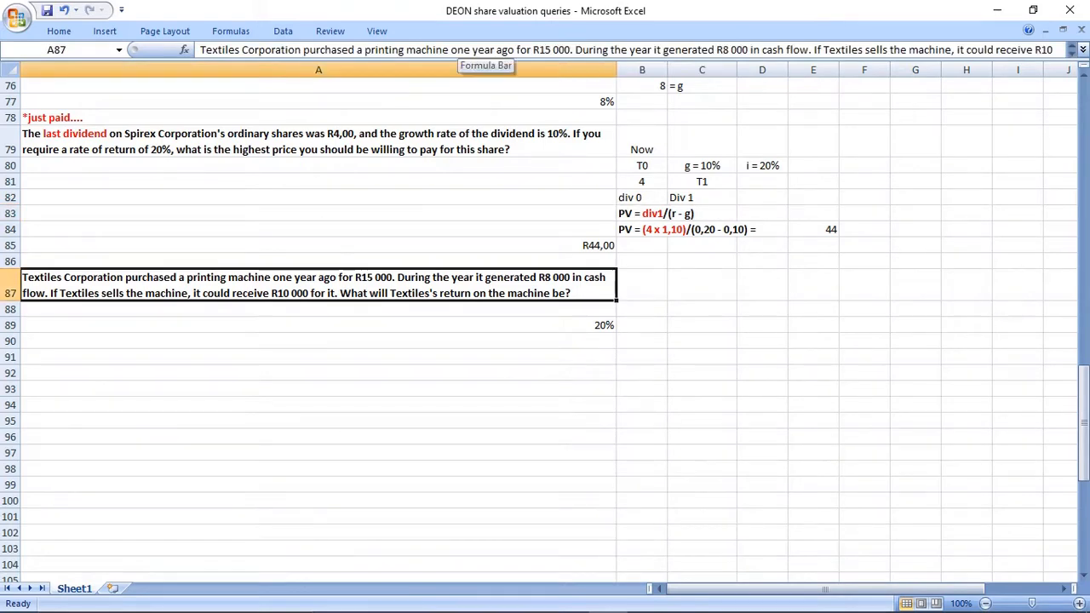
double_click(461, 50)
drag(478, 49, 516, 49)
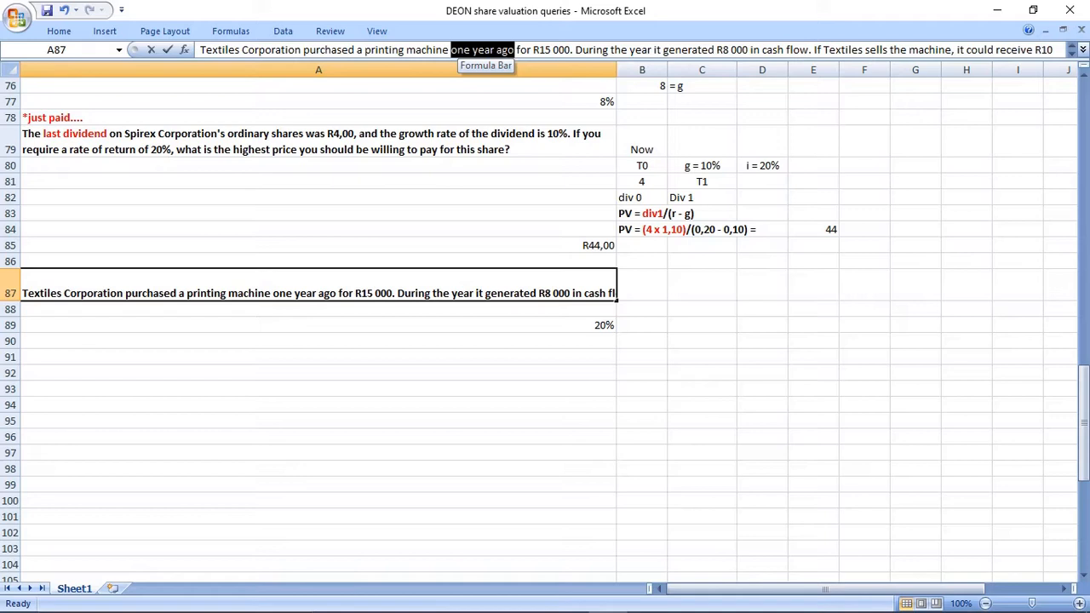
click(59, 31)
click(175, 81)
click(261, 81)
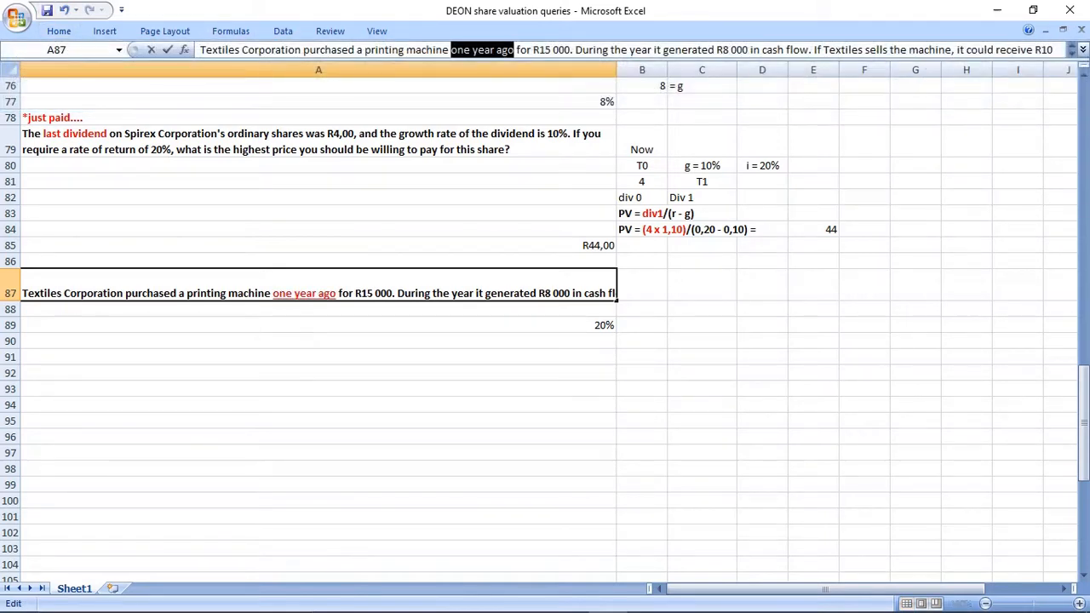
key(Return)
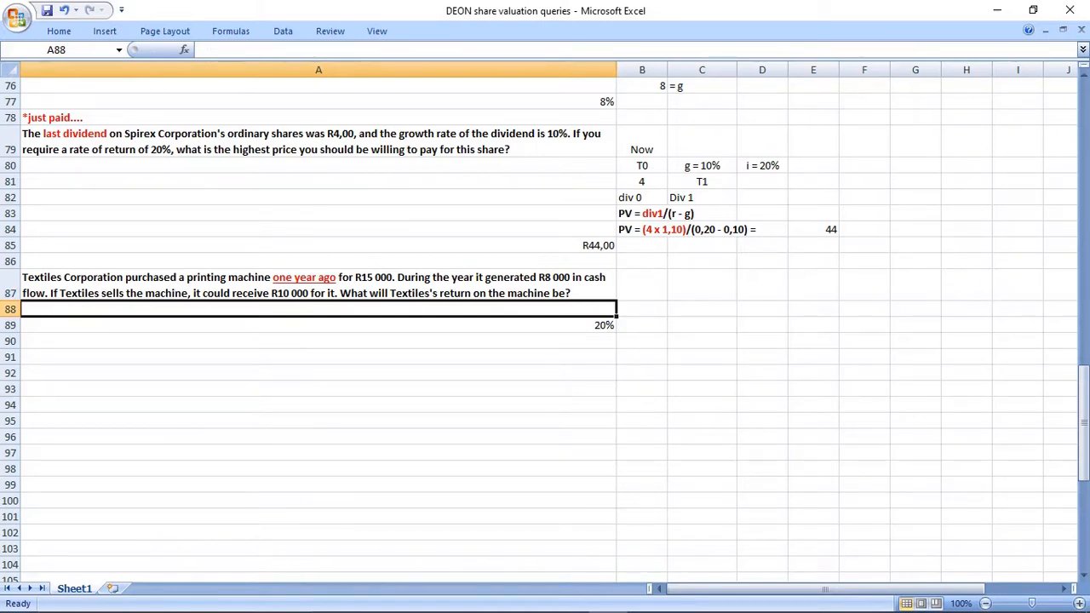
Start the Textiles timeline with T-1 in B90, T0 in C90 and NOW above it in C89.
click(642, 341)
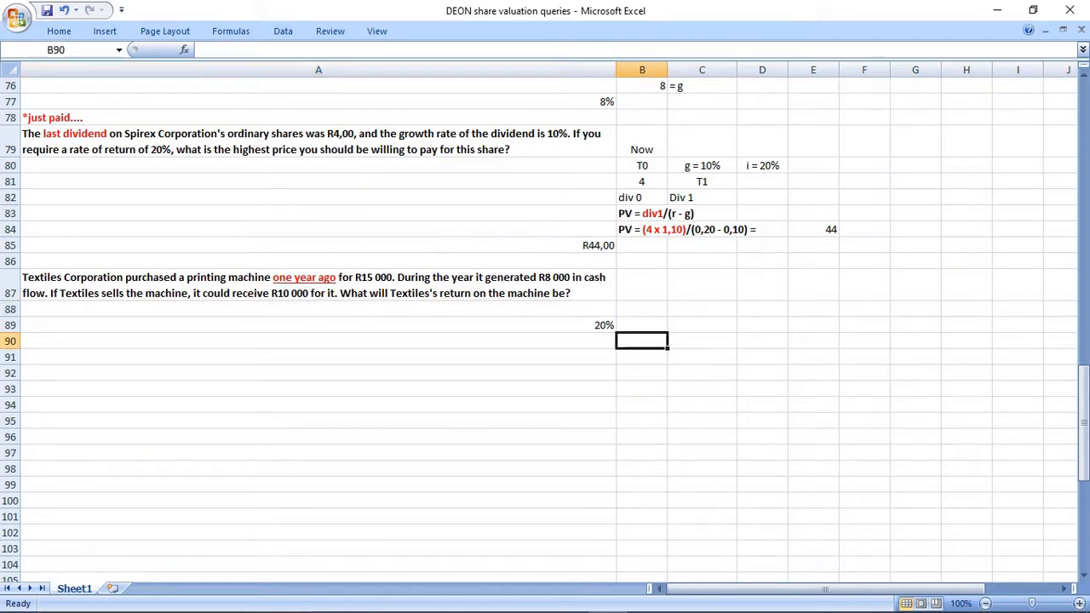
text(T-1)
key(Tab)
text(T0)
key(Return)
key(Up)
key(Up)
text(NOV)
key(BackSpace)
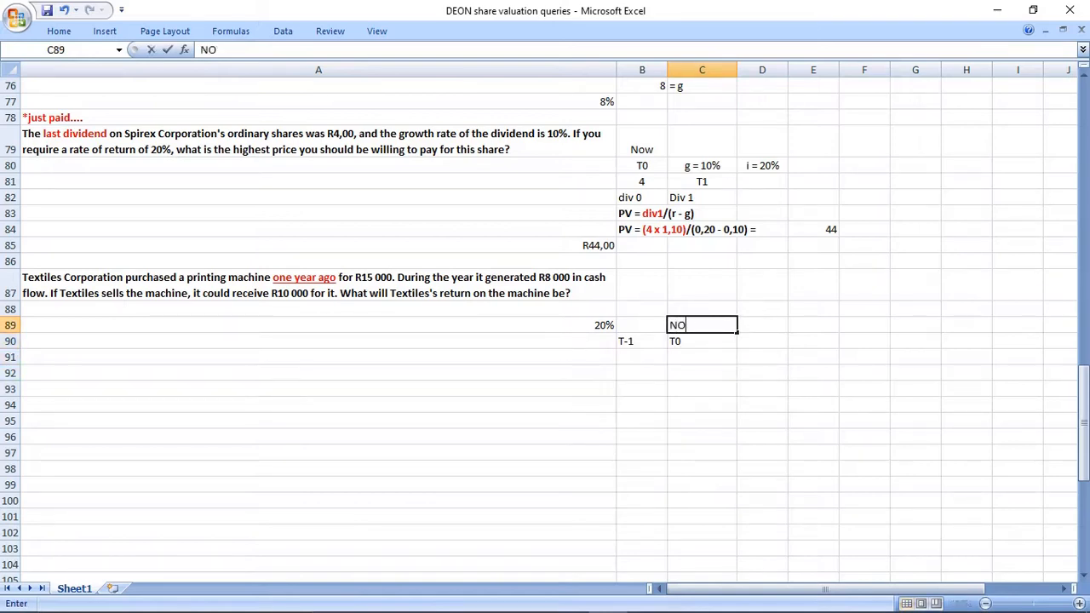
text(W)
key(Return)
Centre the Textiles timeline cells B89:H90.
drag(642, 326, 966, 341)
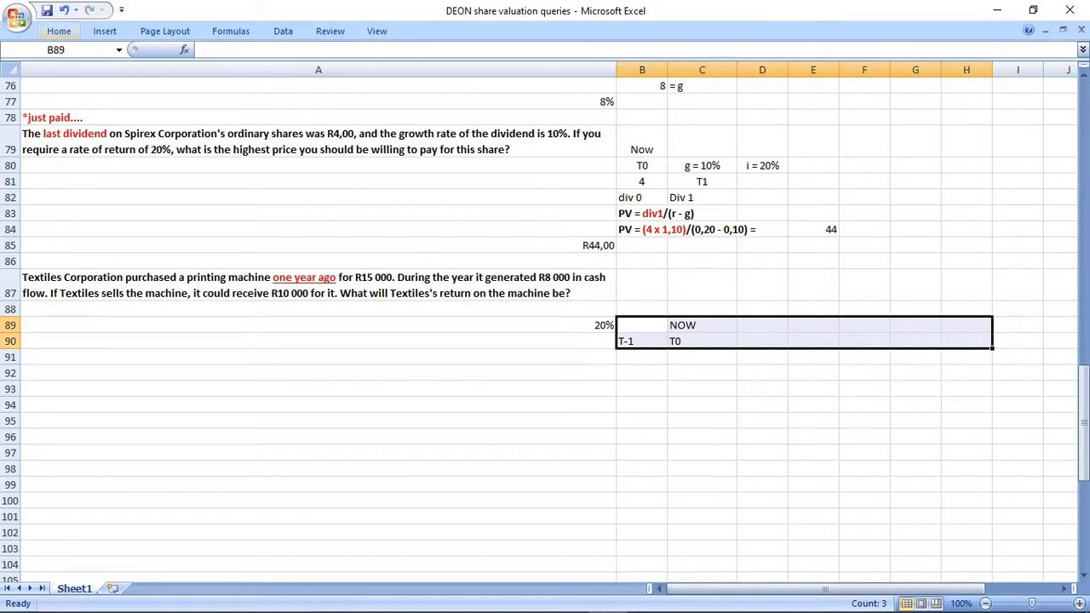
click(59, 31)
click(315, 78)
click(318, 325)
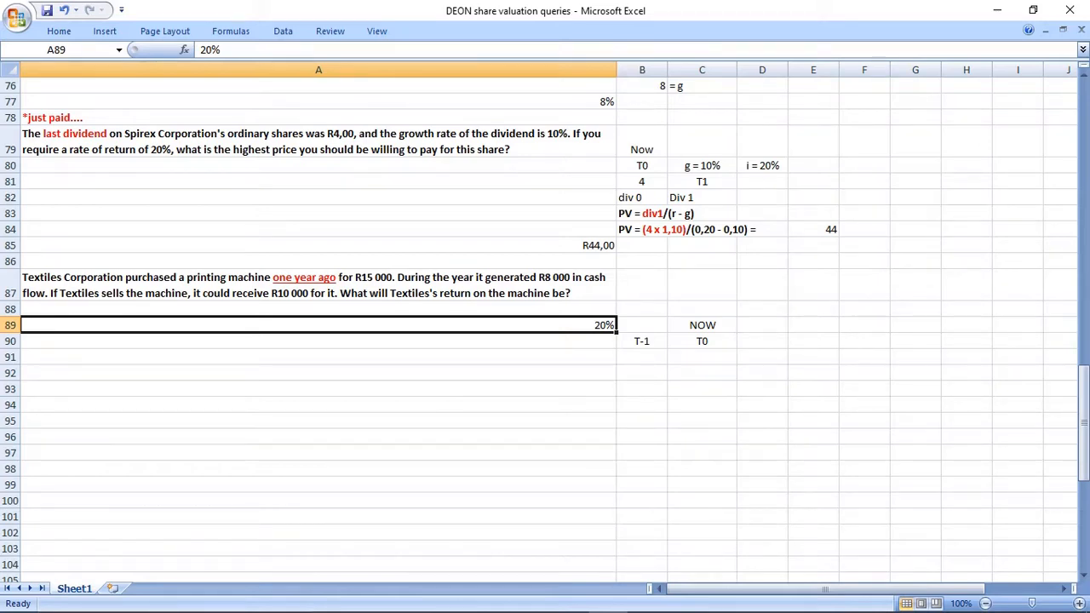
Add T1 to the timeline in D90 and enter its cash flow of 8000 in D91.
click(762, 325)
click(762, 342)
text(T1)
key(Return)
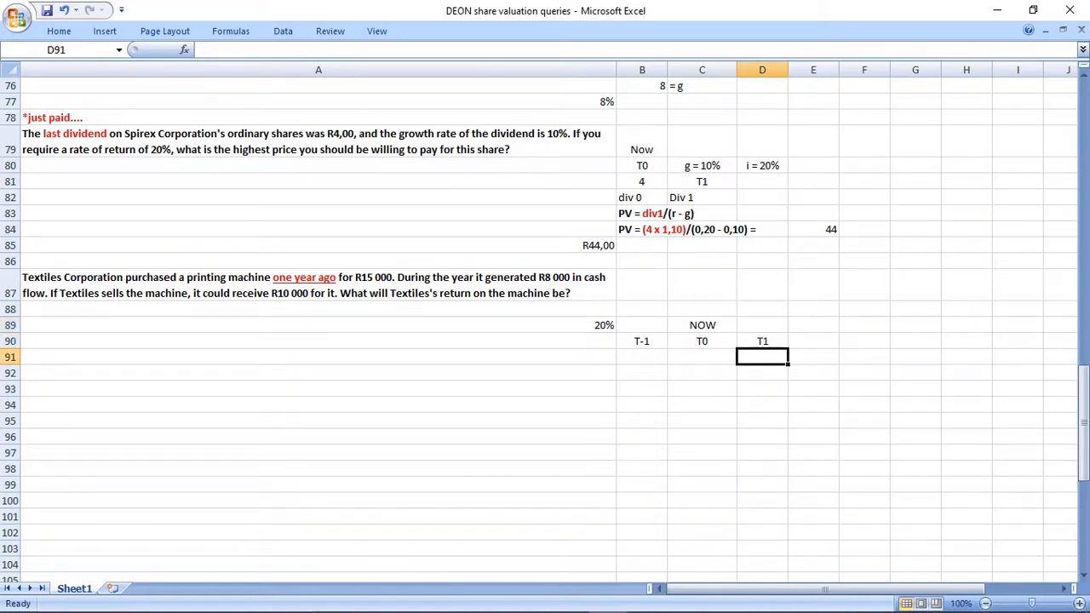
text(8000)
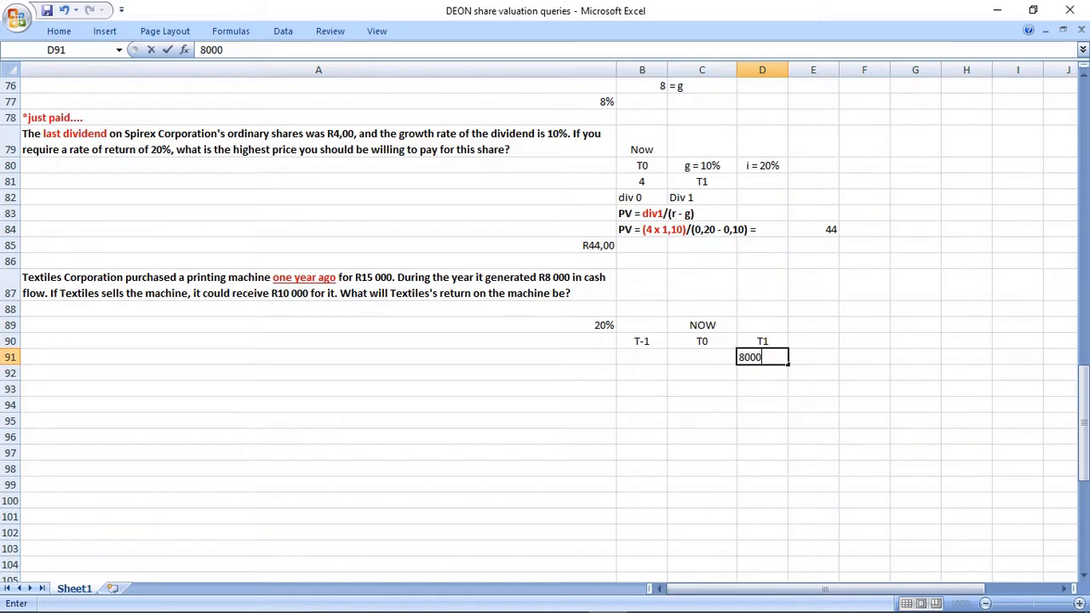
key(Return)
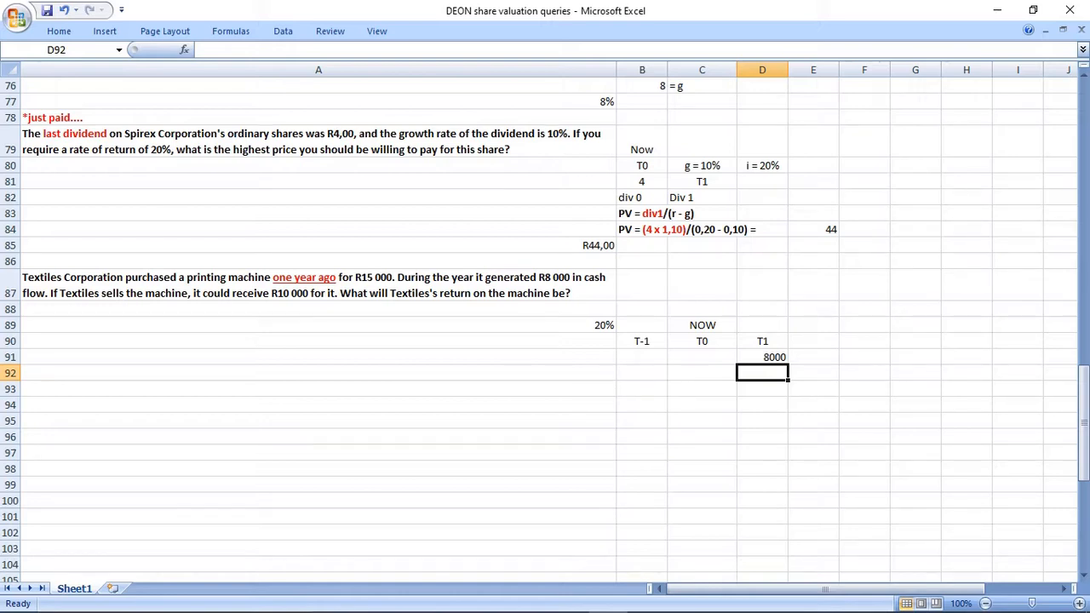
Enter the machine's purchase as -15000 under T-1 in B91 and label it "buy" in B92.
click(642, 357)
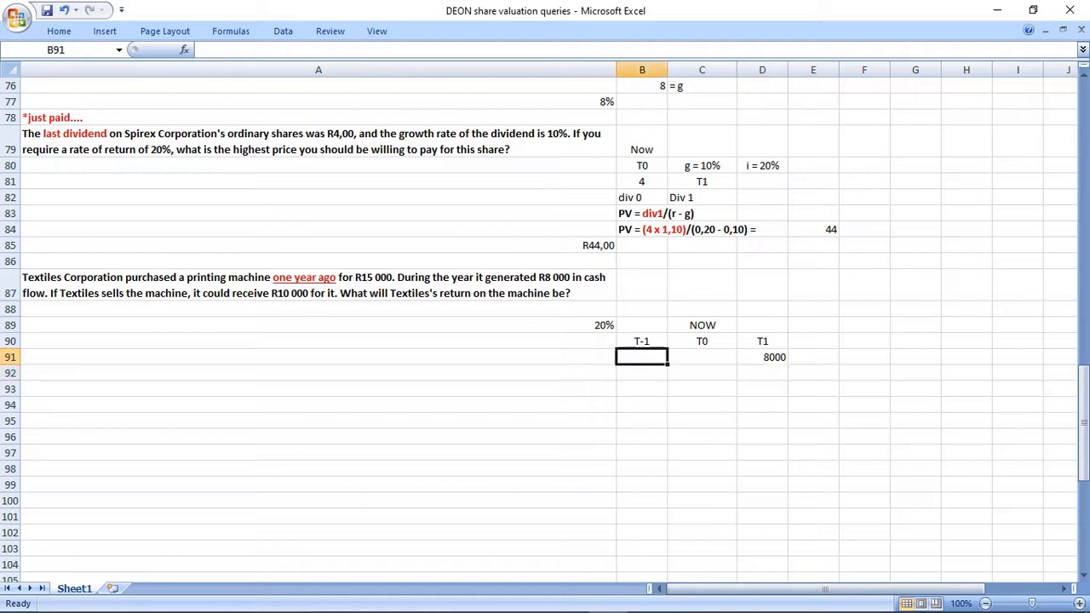
text(-15000)
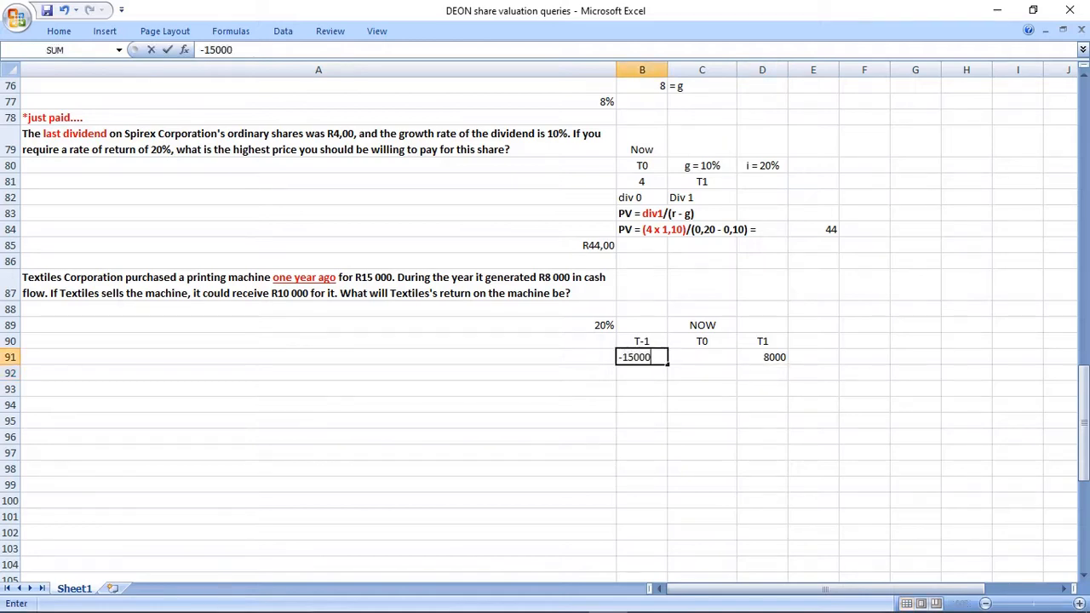
key(Return)
text(buy)
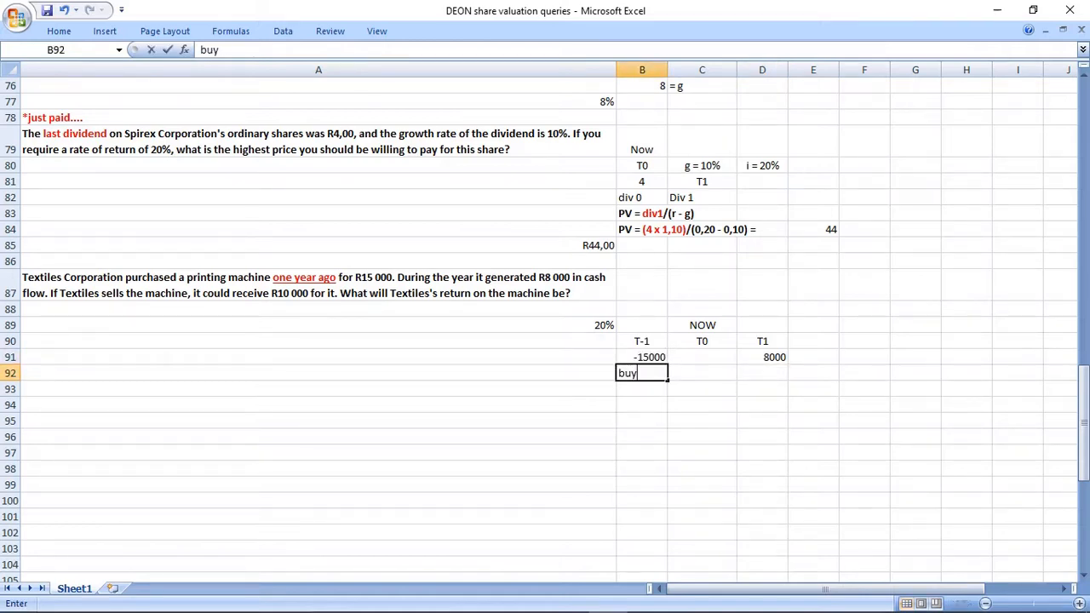
key(Return)
Enter "sell 10000" in D92 below the T1 cash flow.
drag(642, 340, 642, 373)
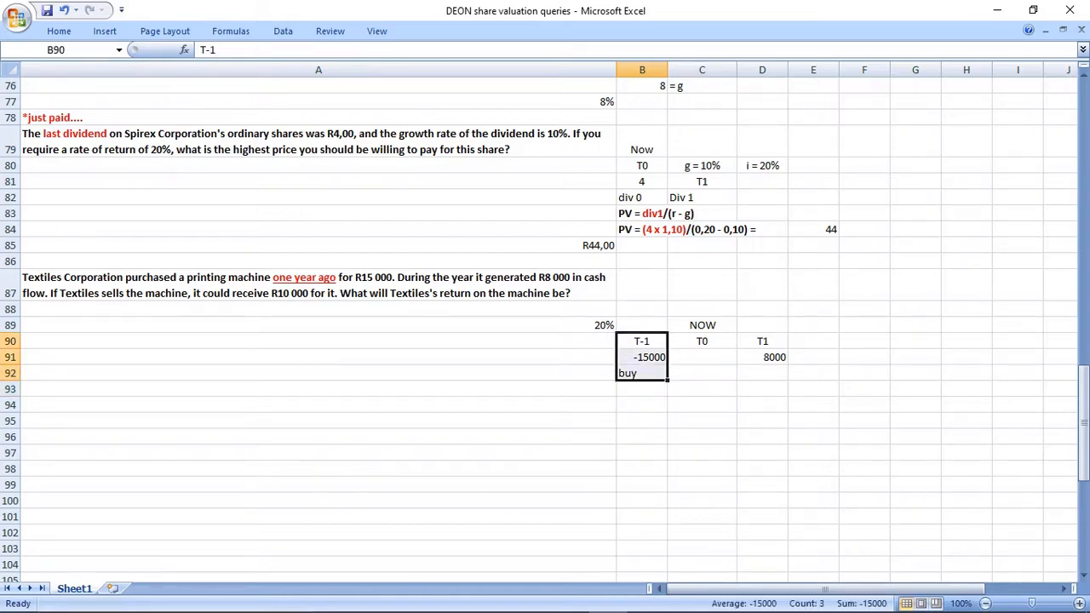
drag(762, 340, 762, 357)
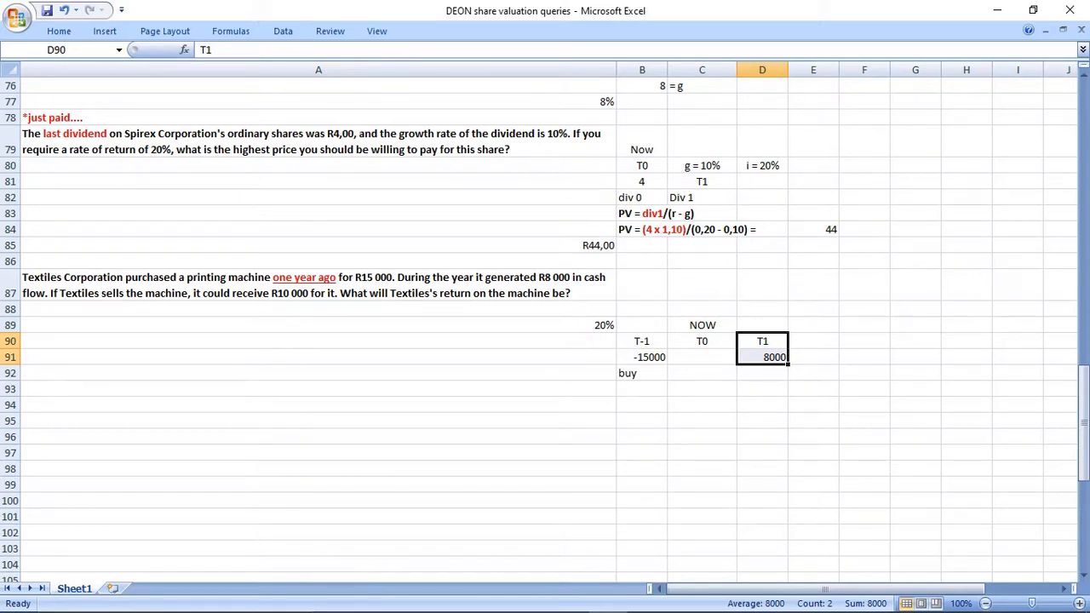
drag(762, 341, 762, 373)
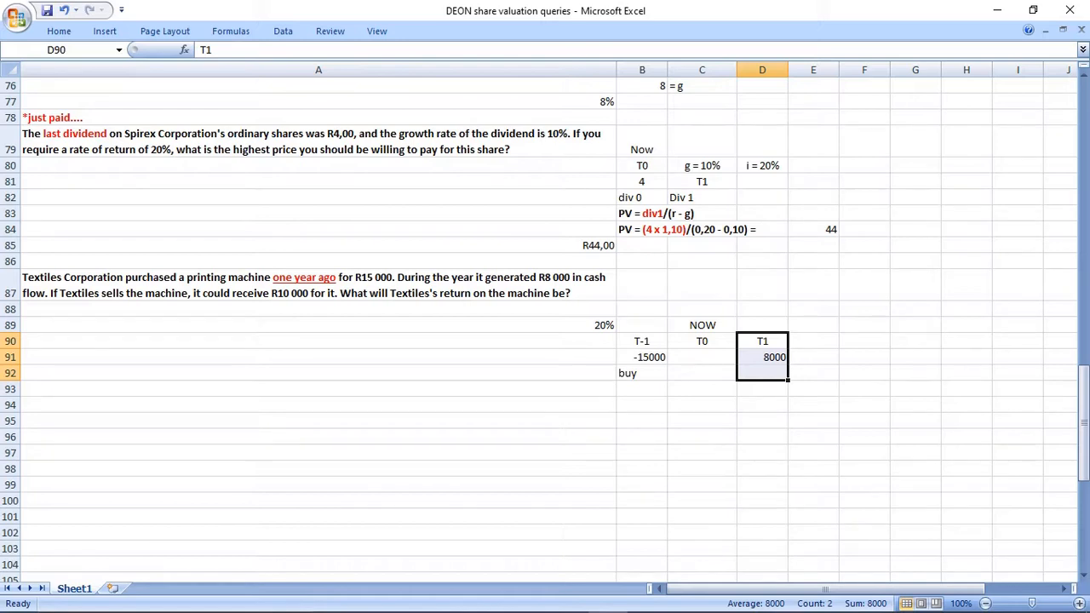
click(762, 373)
text(sell 1)
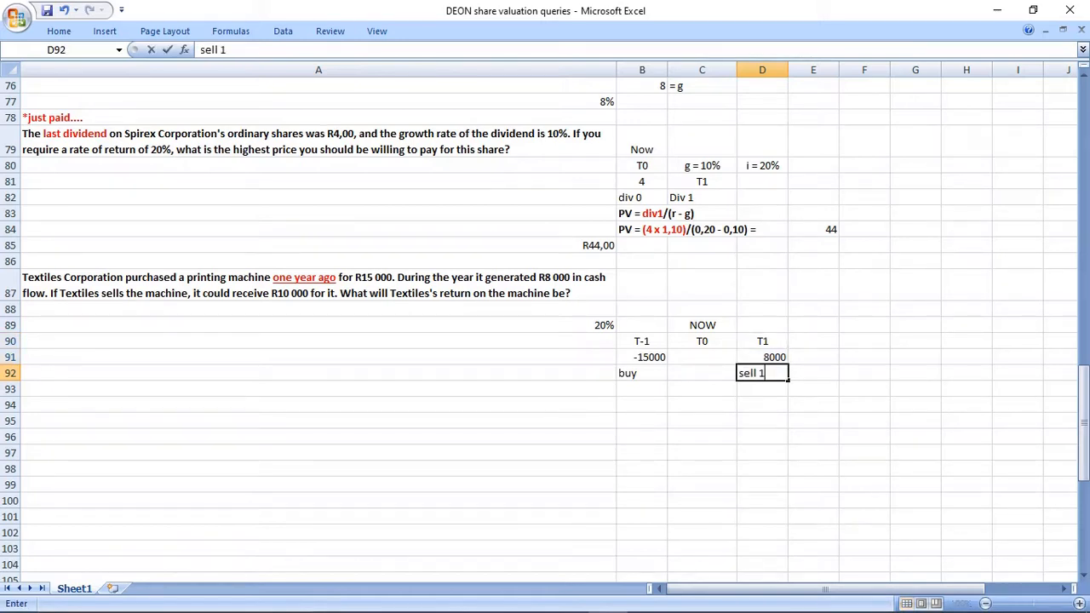
text(0000)
key(Return)
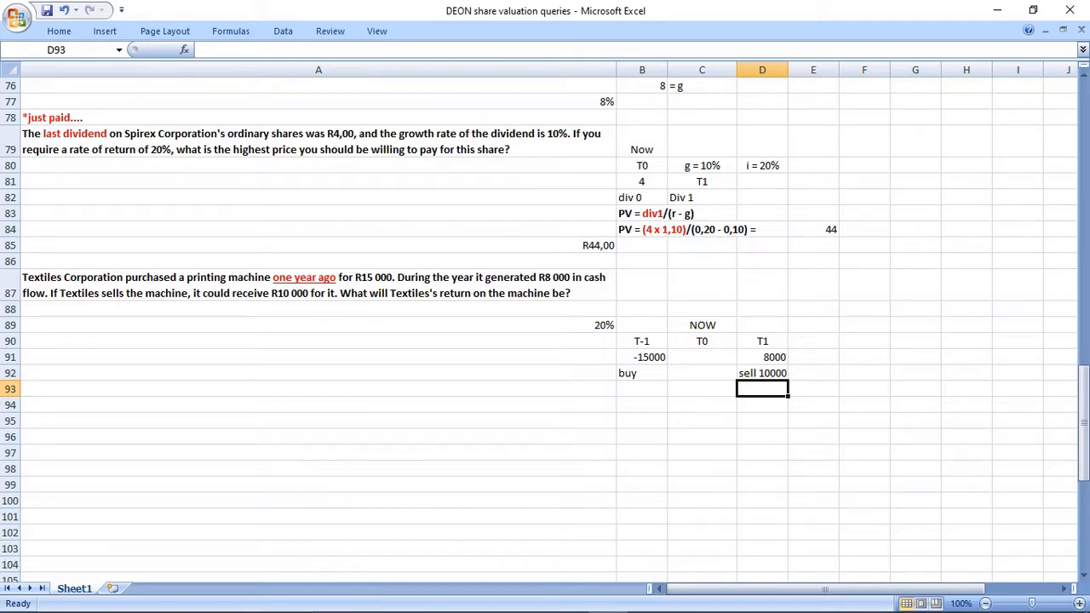
Label cell B93, below "buy" in the Textiles timeline, as "PV".
click(642, 358)
click(641, 389)
text(PV)
key(Return)
drag(762, 341, 762, 389)
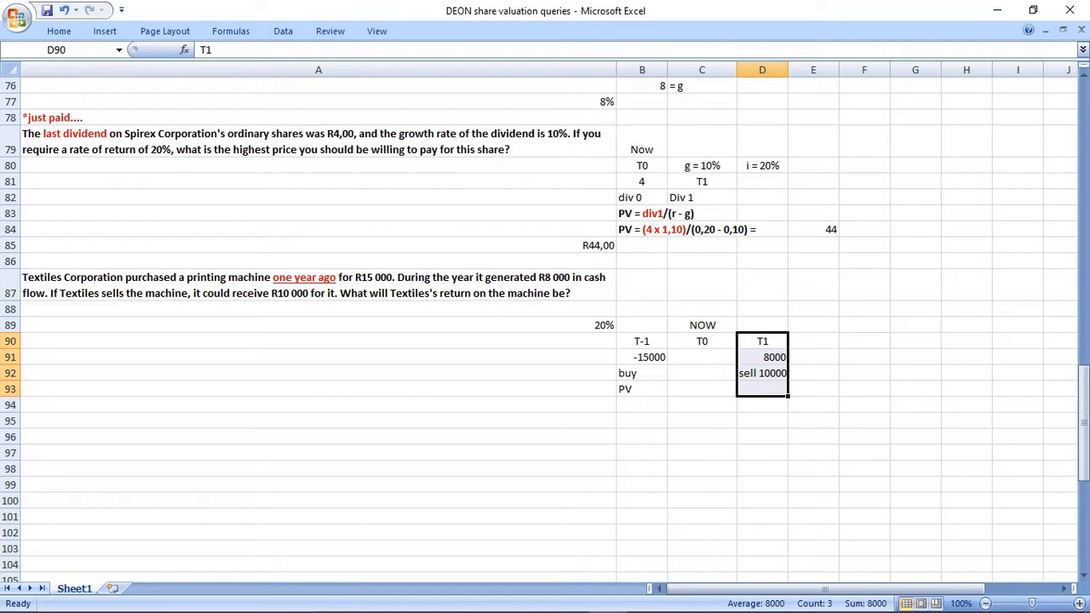
drag(642, 341, 642, 357)
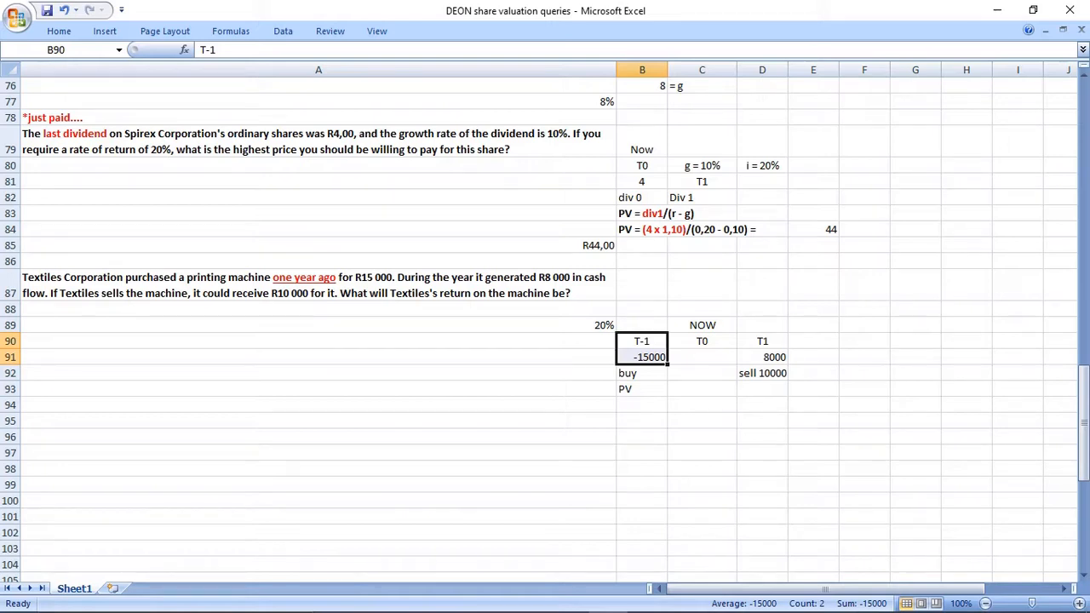
drag(702, 309, 702, 389)
Enter "T0" - start, with T0 in quotation marks, in B88 above the T-1 column.
click(642, 309)
text("T0")
key(Return)
key(Up)
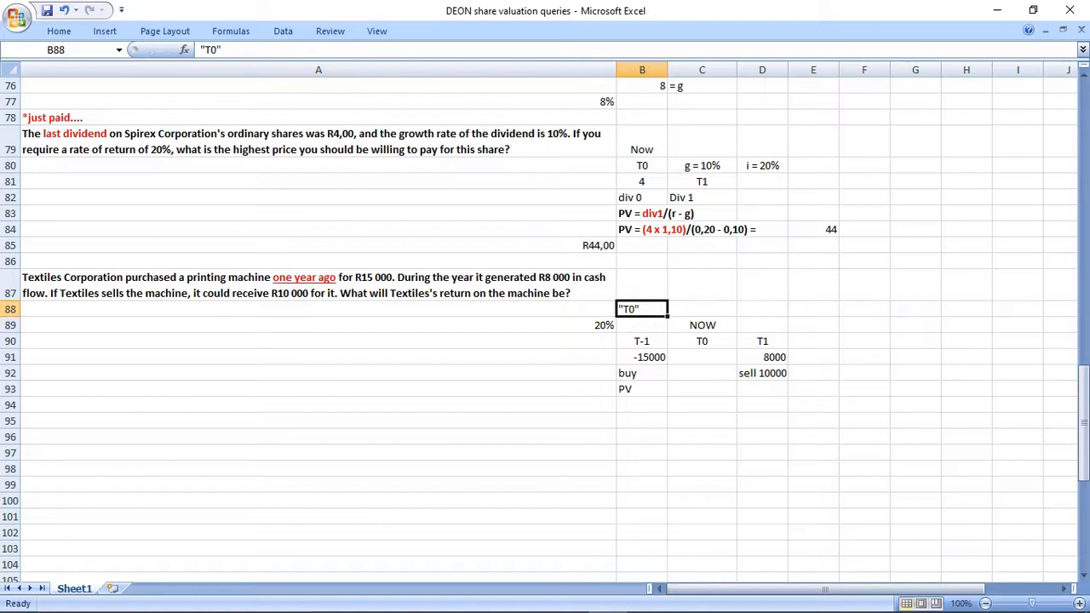
key(Right)
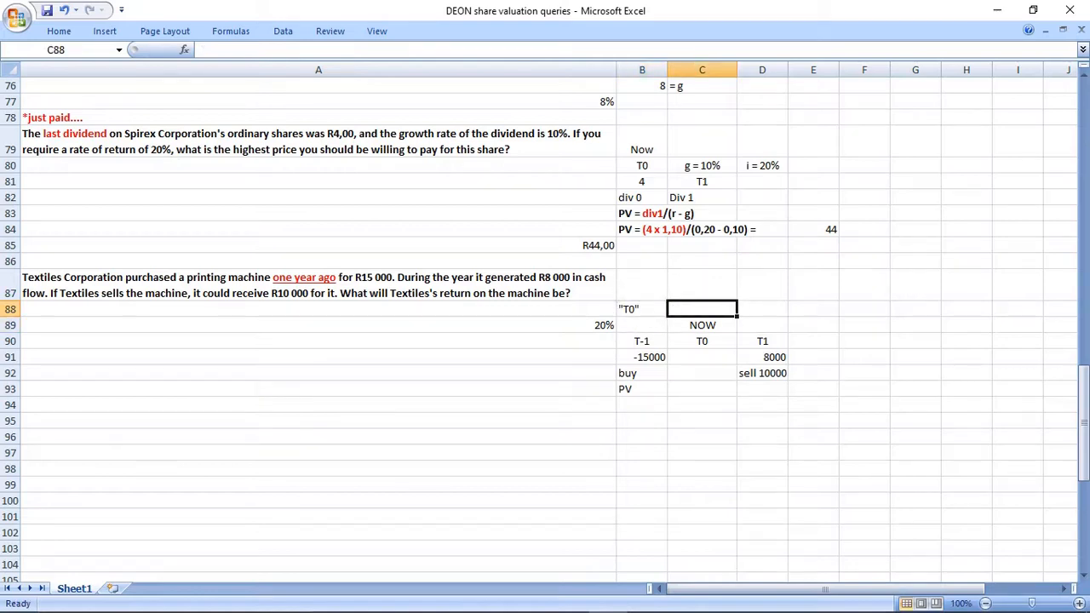
key(Left)
key(F2)
text(- start)
key(Return)
key(Up)
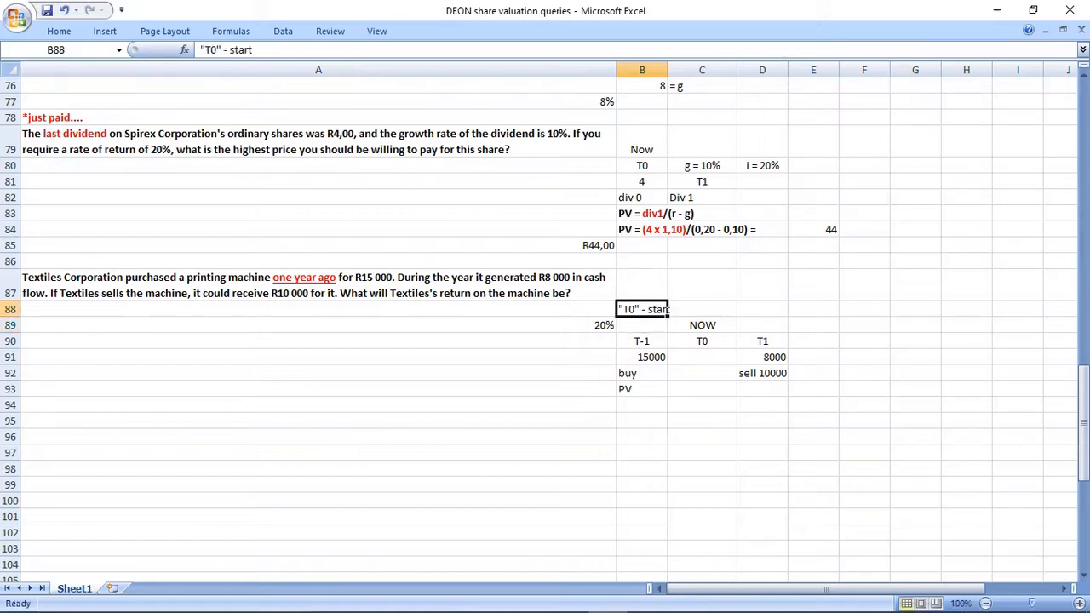
Enter T1 in C88 and "T2 (end)" in D88, and widen column B to fit the start label.
key(Right)
text(T1)
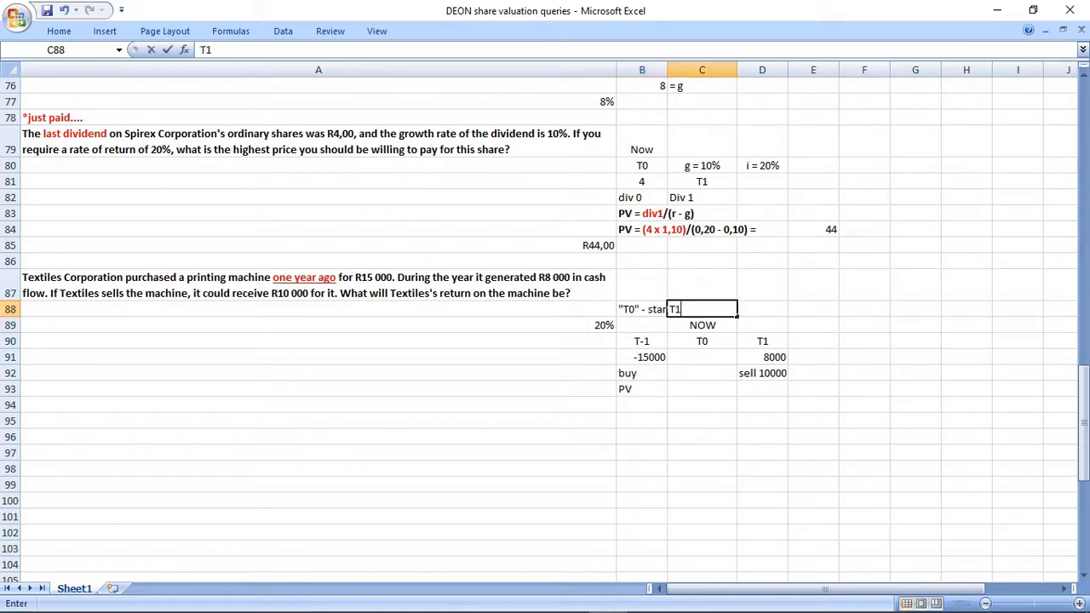
key(Right)
text(T2 (end))
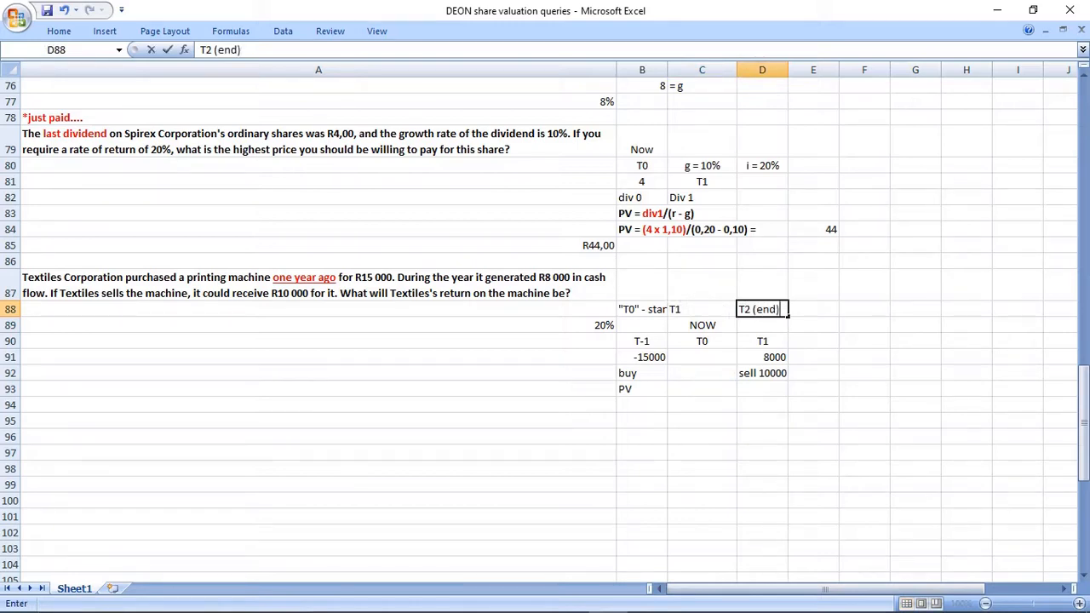
key(Return)
drag(667, 69, 678, 69)
click(713, 405)
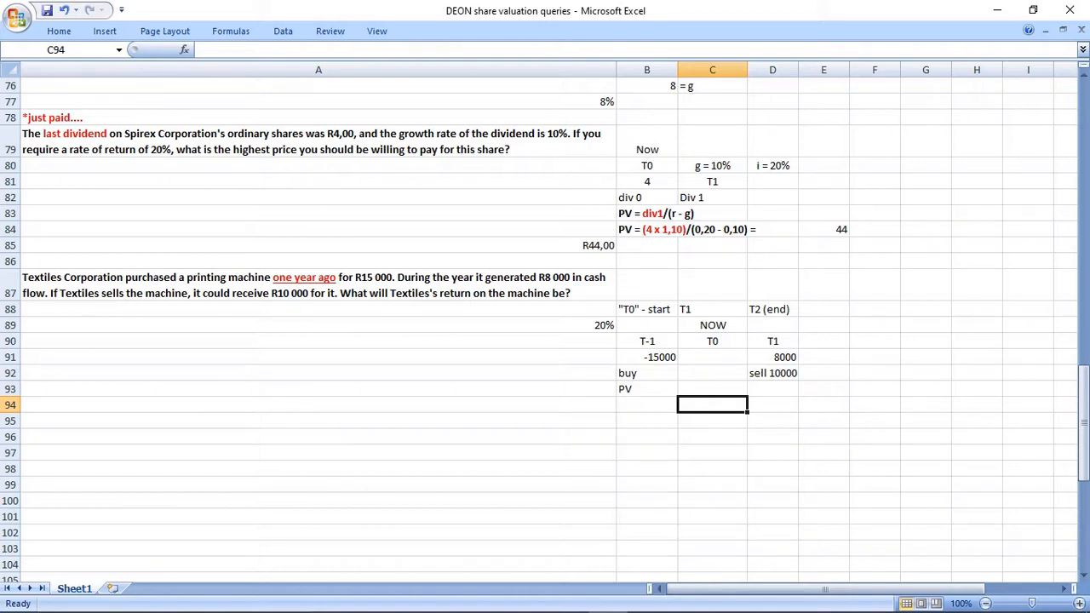
Try moving the 8000 cash flow from D91 to C91 under T0.
click(773, 358)
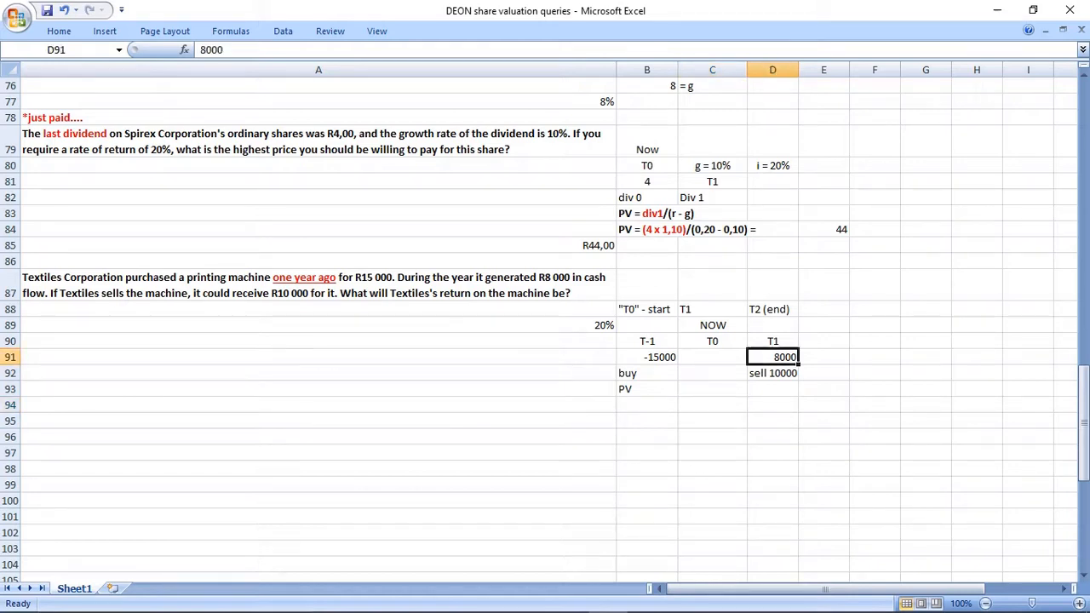
key(ctrl+c)
click(713, 357)
key(ctrl+v)
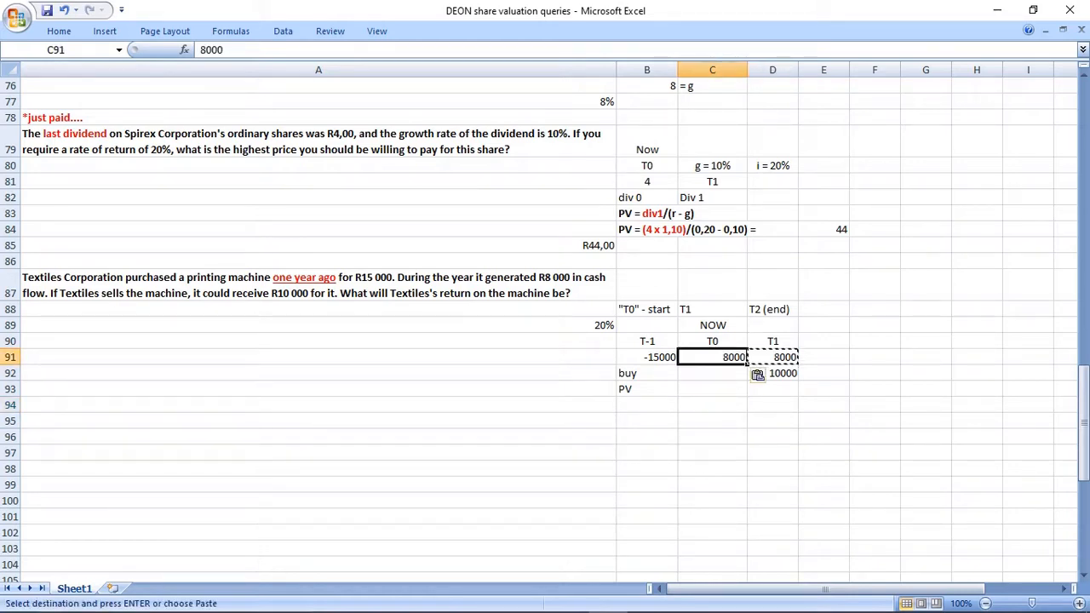
click(772, 358)
key(Delete)
click(712, 389)
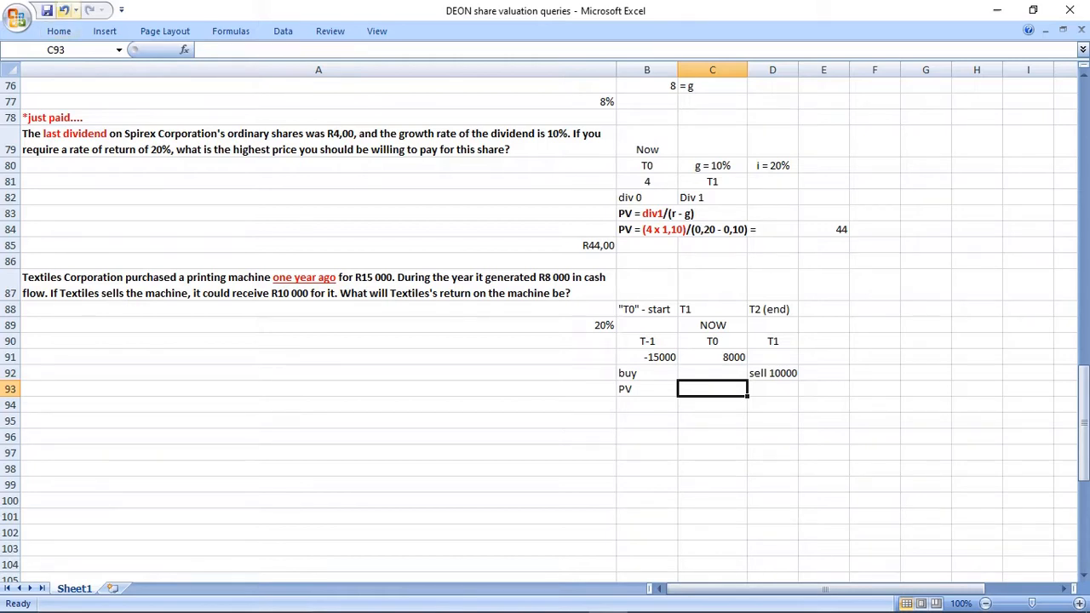
Undo the deletion of the T1 cash flow in D91 and clear the copy in C91.
click(64, 10)
click(875, 453)
click(713, 358)
key(Delete)
click(713, 420)
Copy the Textiles timeline block A88:D93 and paste it starting at B99.
drag(647, 325, 772, 389)
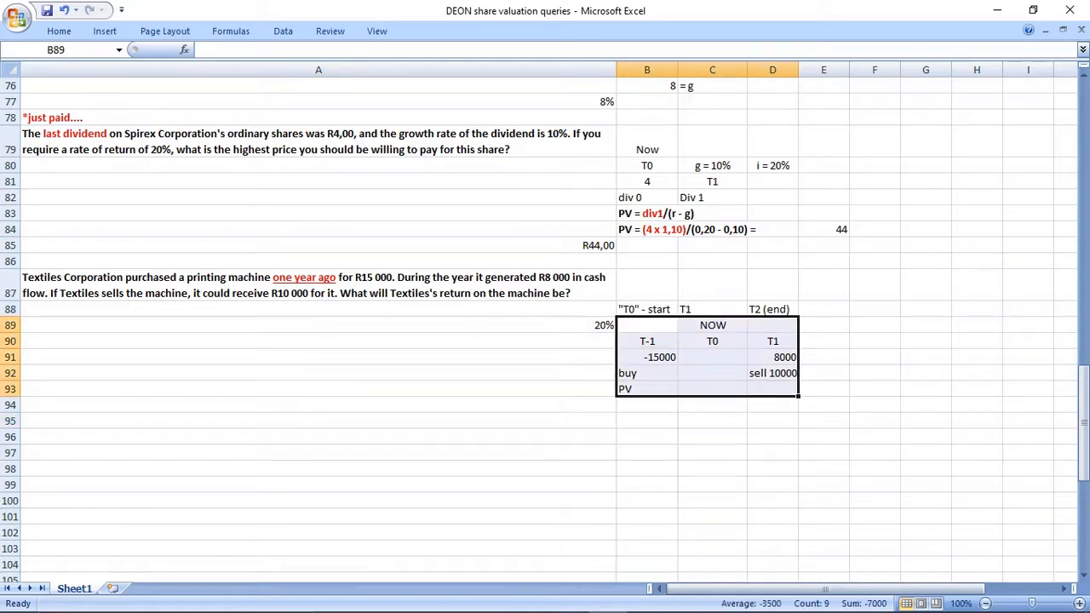
drag(562, 309, 772, 389)
key(ctrl+c)
click(647, 485)
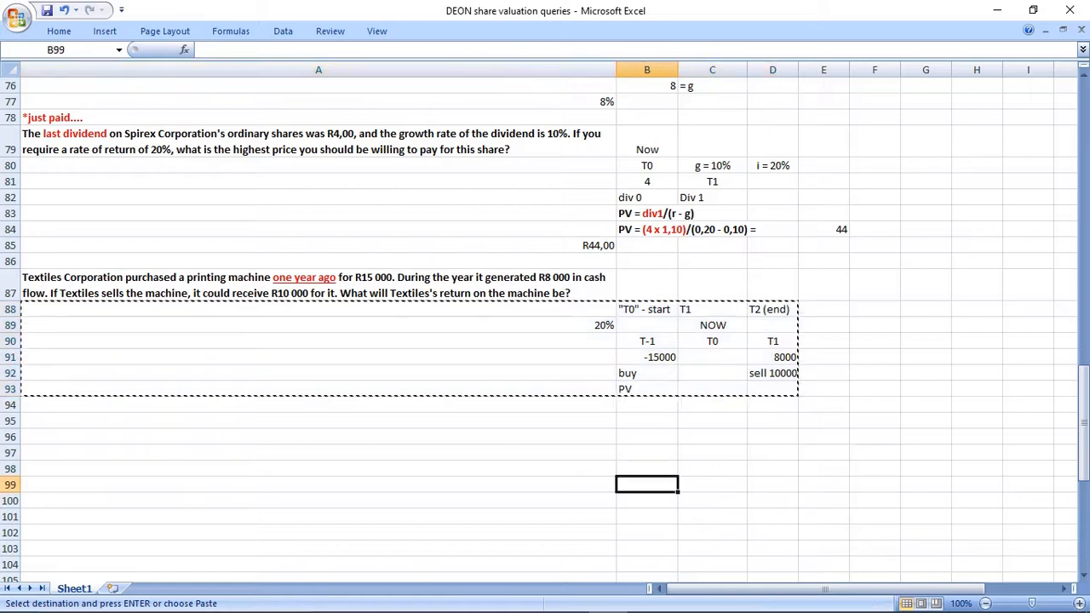
key(ctrl+v)
scroll(647, 484, down, 1)
In the copied timeline, clear T0 from D101 and copy the 8000 and "sell 10000" entries from E102:E103 into D102:D103.
click(773, 469)
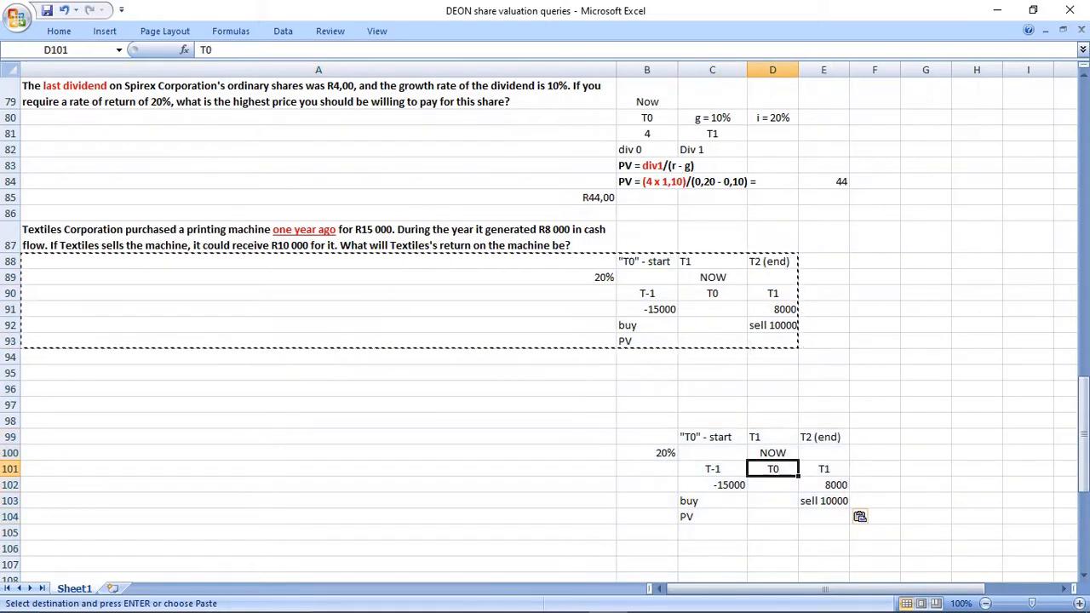
key(Delete)
drag(824, 485, 823, 501)
key(ctrl+c)
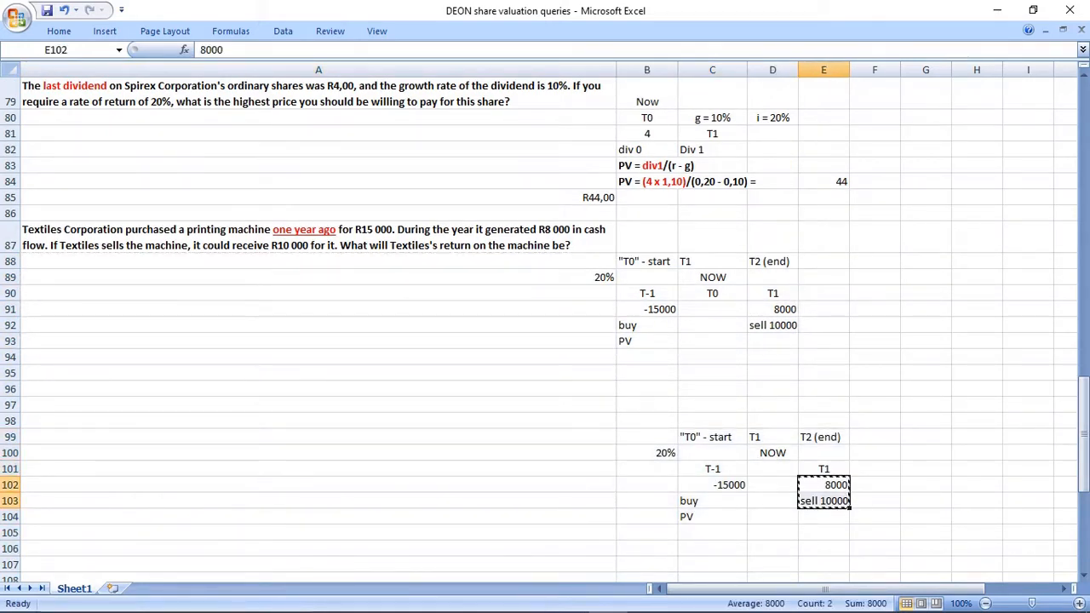
click(772, 484)
key(ctrl+v)
Clear T1 and its cash flow entries from E101:E103 and enter T0 in D101.
click(824, 469)
key(Delete)
drag(824, 485, 823, 500)
key(Delete)
click(772, 469)
text(T0)
click(772, 533)
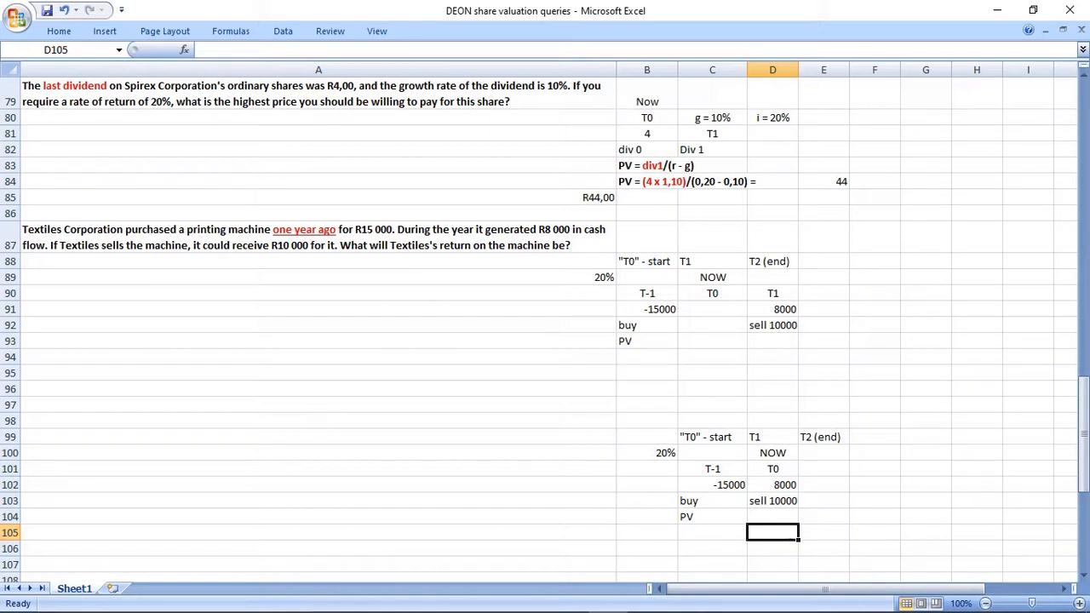
Enter the note "during the year that passed" in G100 and make G100:I100 bold.
drag(712, 469, 713, 501)
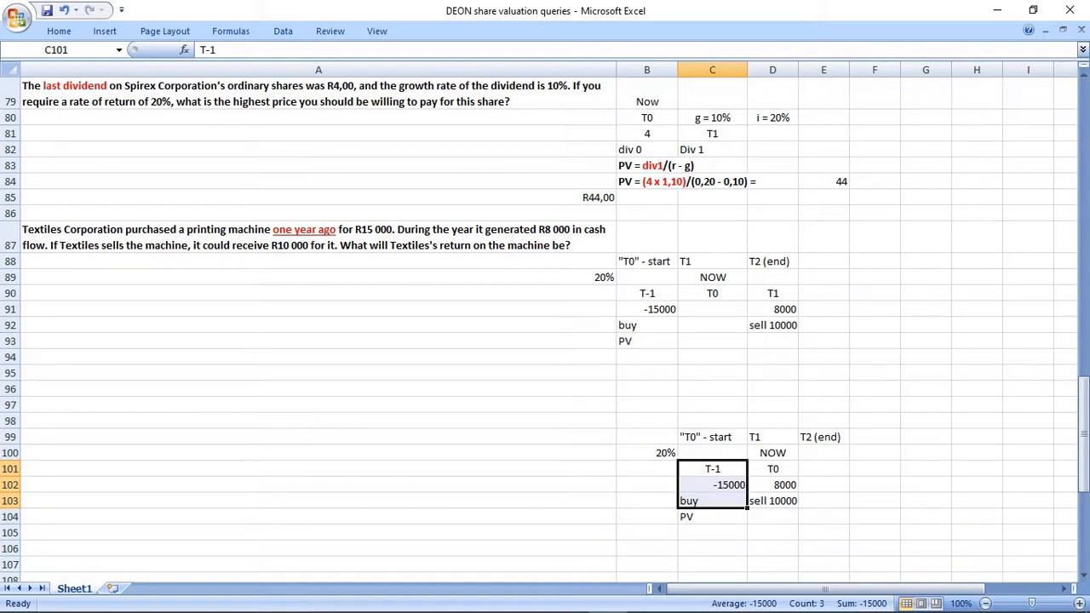
click(926, 453)
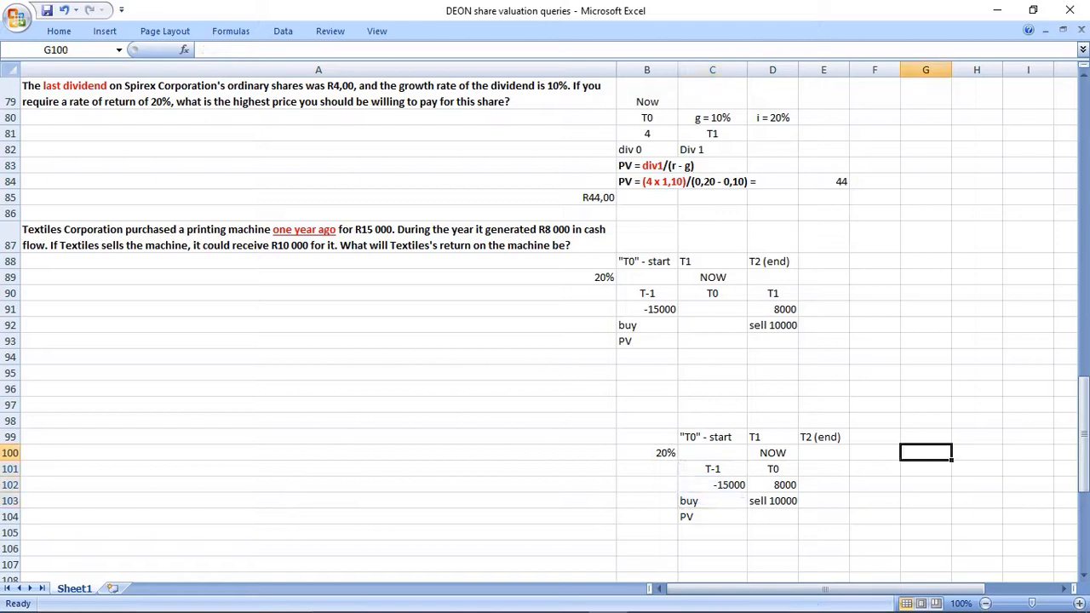
text(during the)
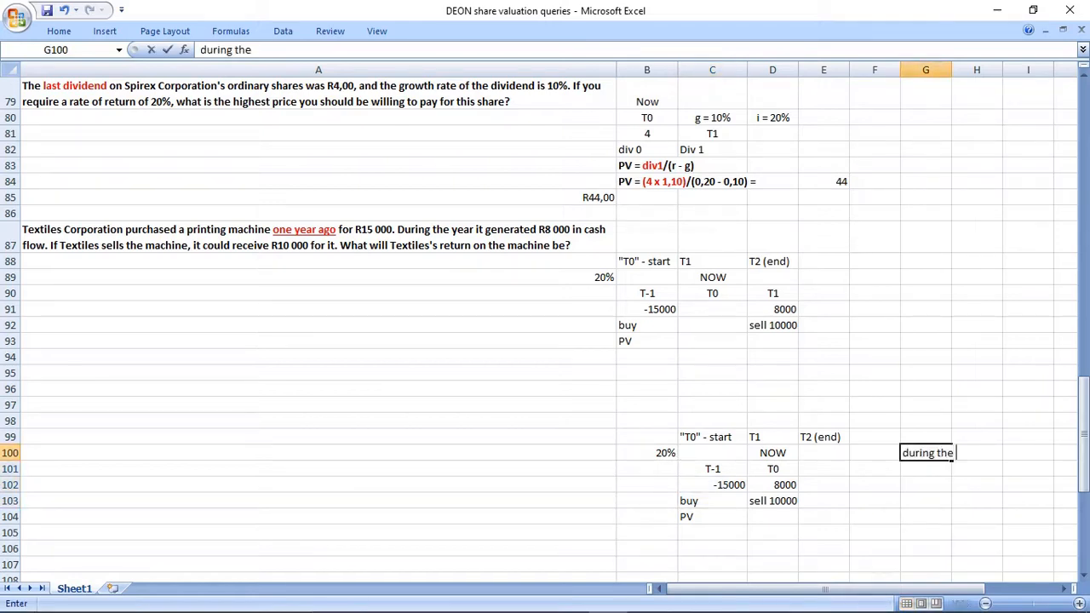
text( year that)
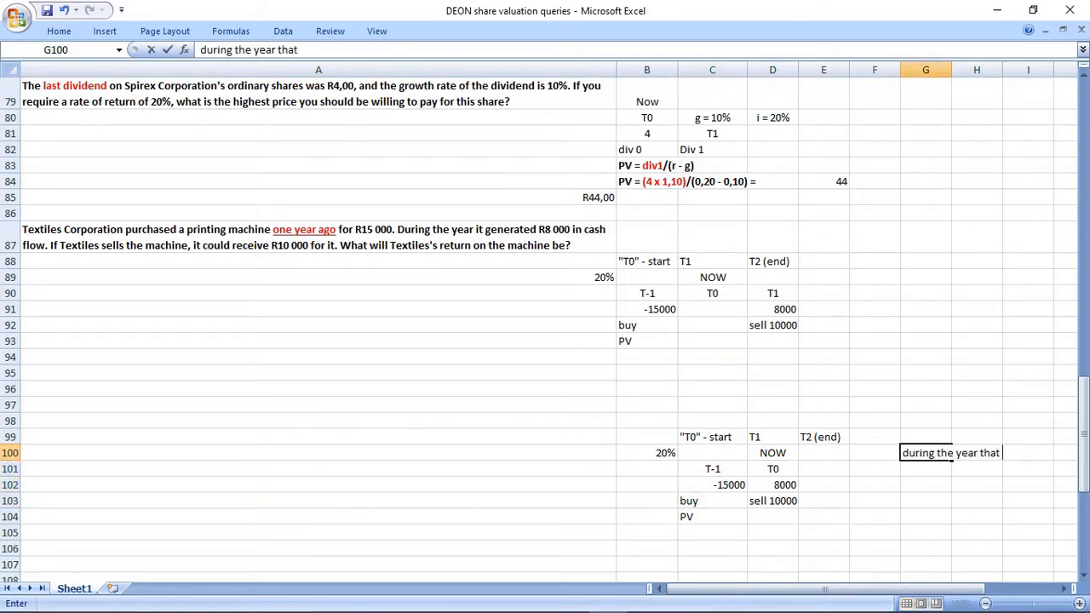
text( passed)
key(Return)
key(Up)
key(shift+Right)
key(shift+Right)
key(ctrl+b)
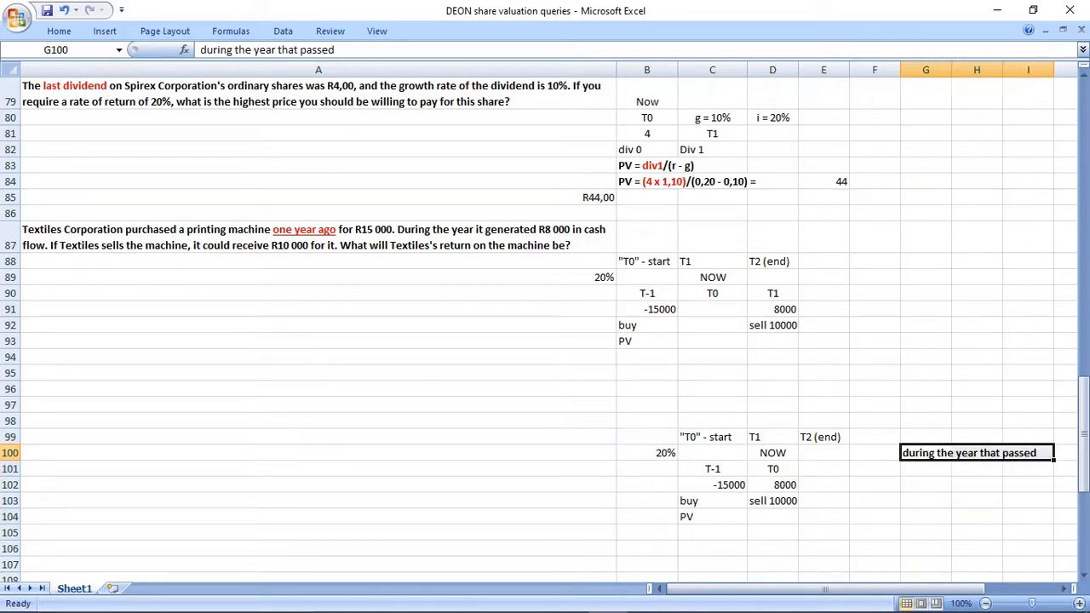
Copy the Textiles Corporation question from A87 to A99 beside the second timeline.
drag(646, 437, 1027, 532)
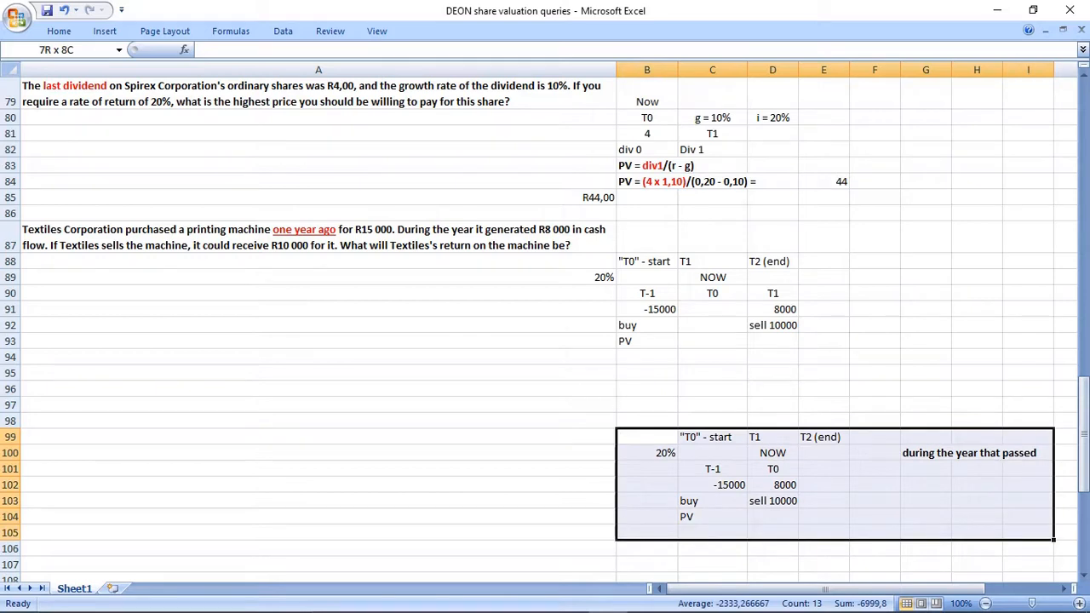
click(318, 237)
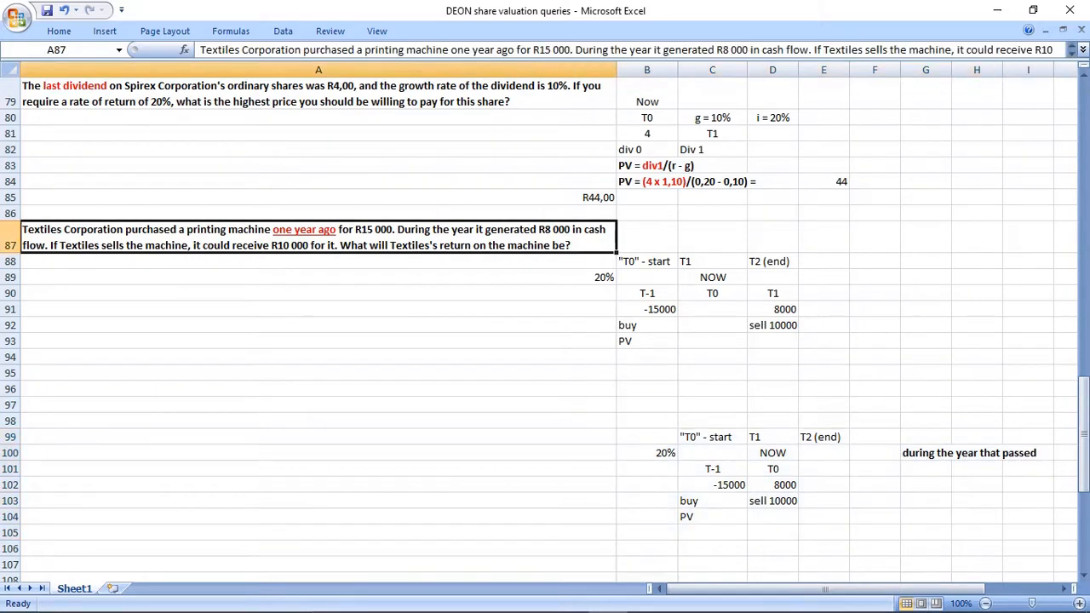
key(ctrl+c)
click(318, 436)
key(ctrl+v)
click(319, 516)
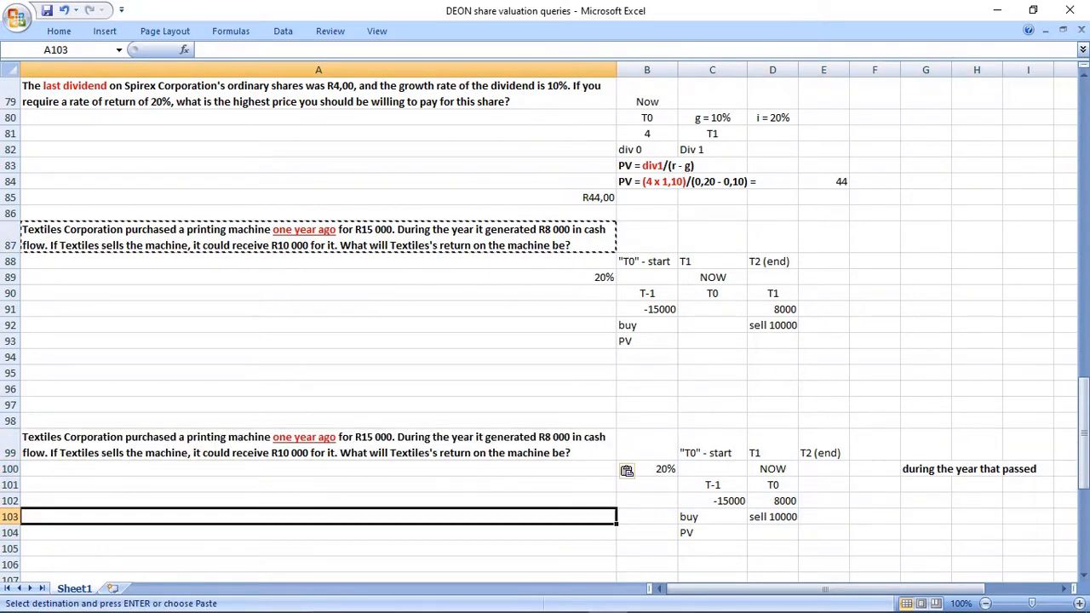
Compare the timing of the cash flows in the two Textiles timelines against the note and the question wording.
drag(926, 469, 1027, 469)
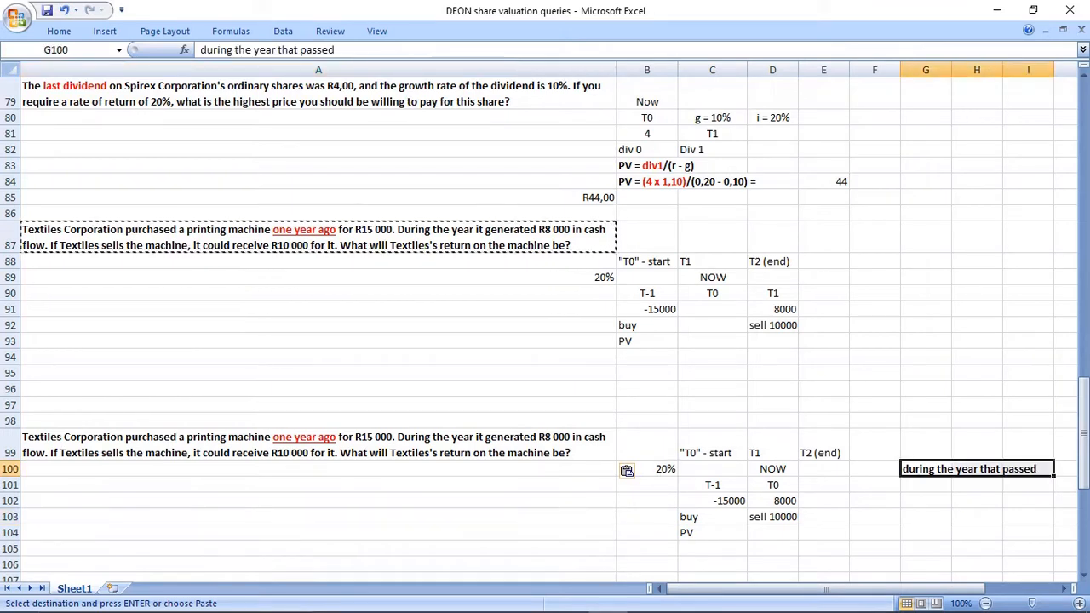
click(319, 444)
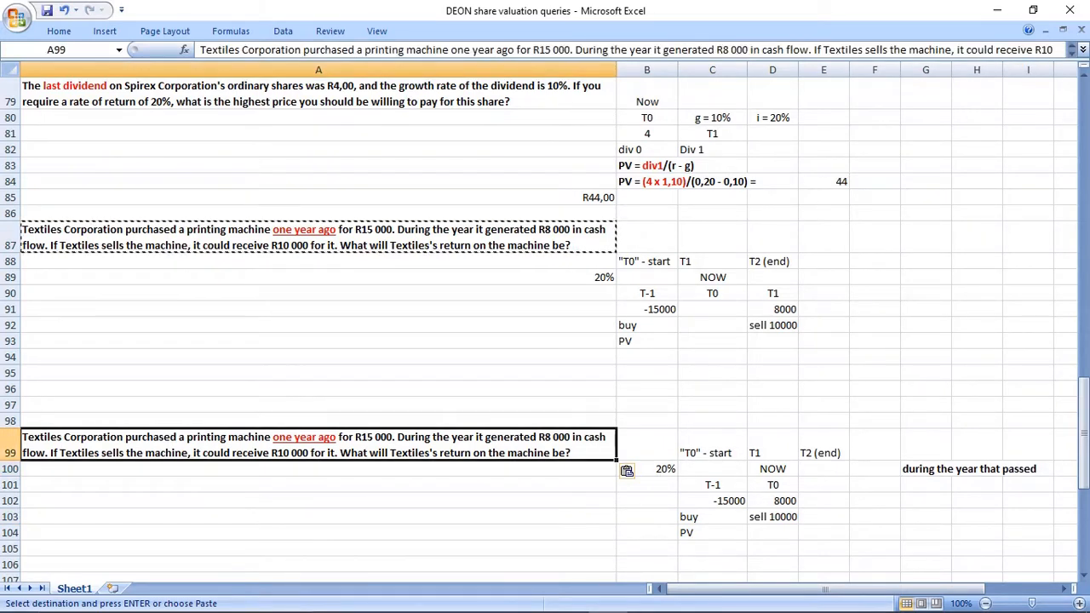
drag(712, 469, 711, 484)
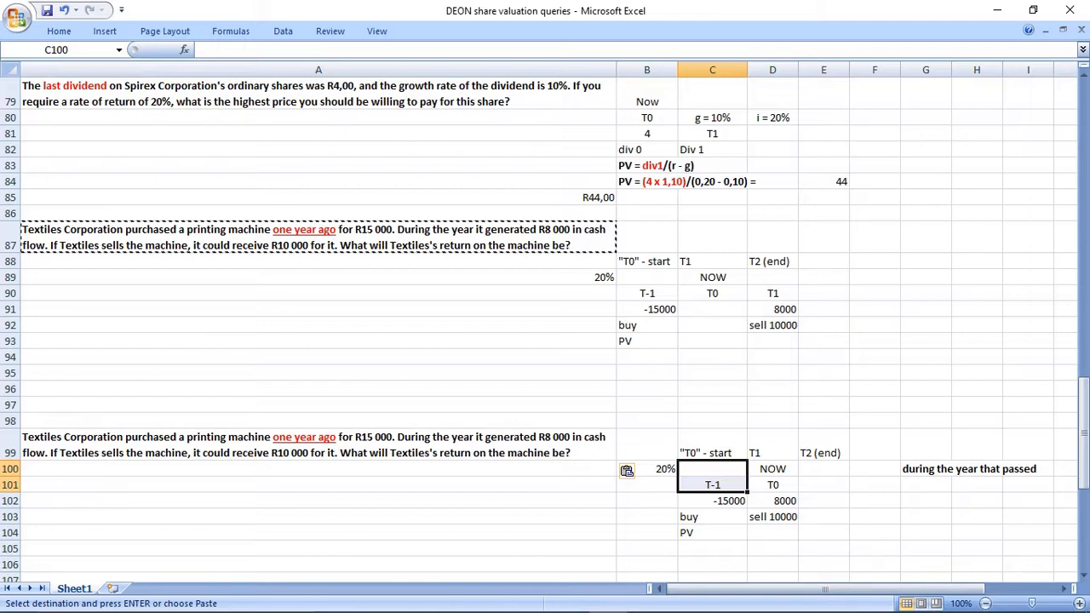
drag(925, 469, 1027, 470)
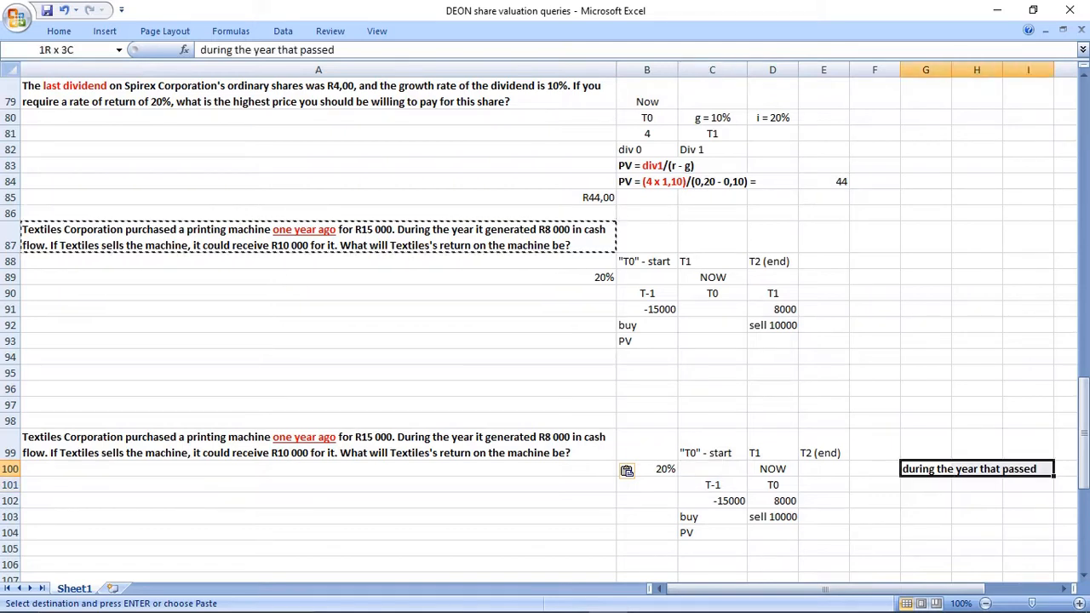
drag(773, 484, 773, 517)
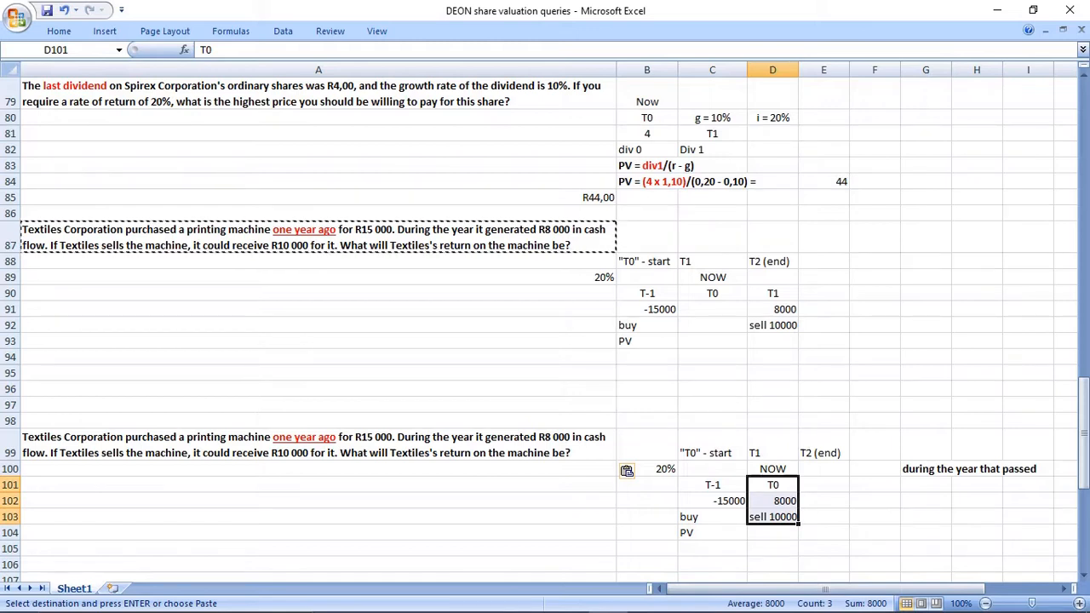
drag(647, 261, 773, 341)
drag(713, 278, 712, 309)
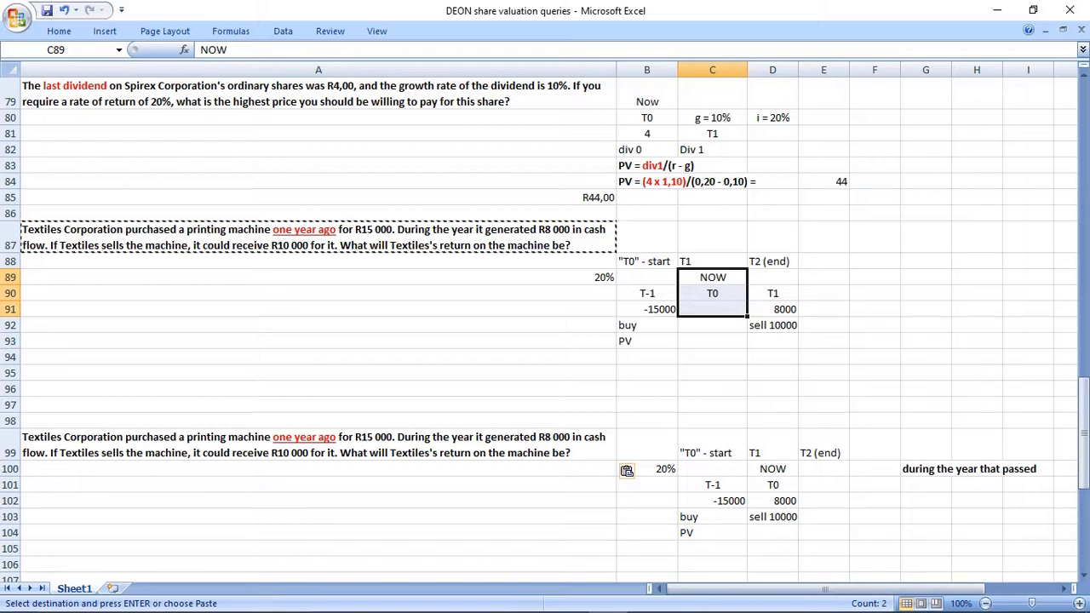
click(713, 340)
drag(713, 294, 772, 309)
click(712, 294)
drag(713, 294, 713, 309)
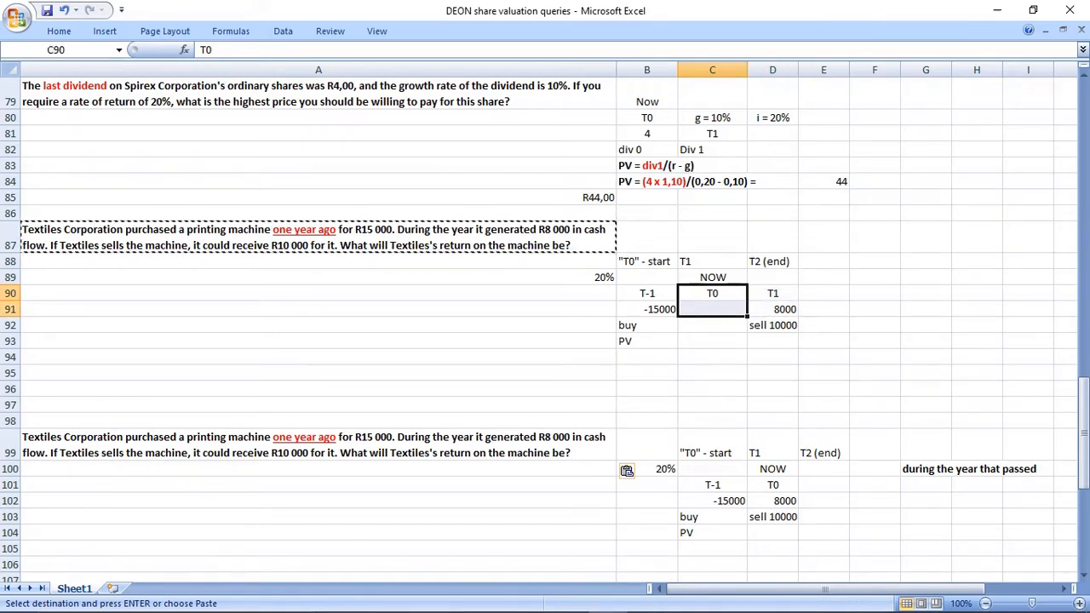
Colour the words "During the year" in the A87 question red and underline them.
click(319, 238)
drag(575, 49, 652, 50)
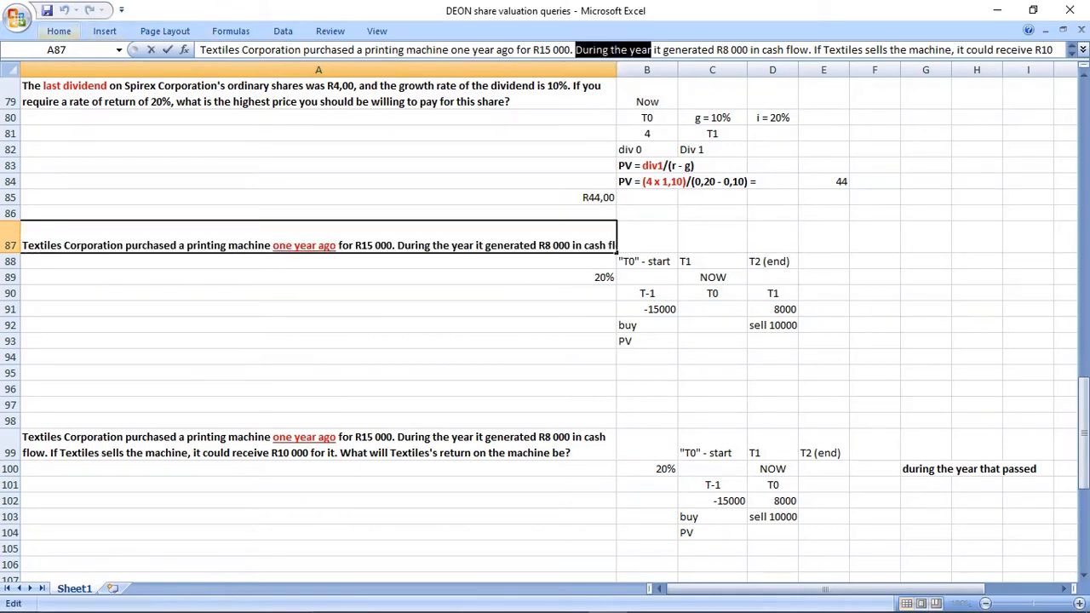
click(58, 31)
click(273, 81)
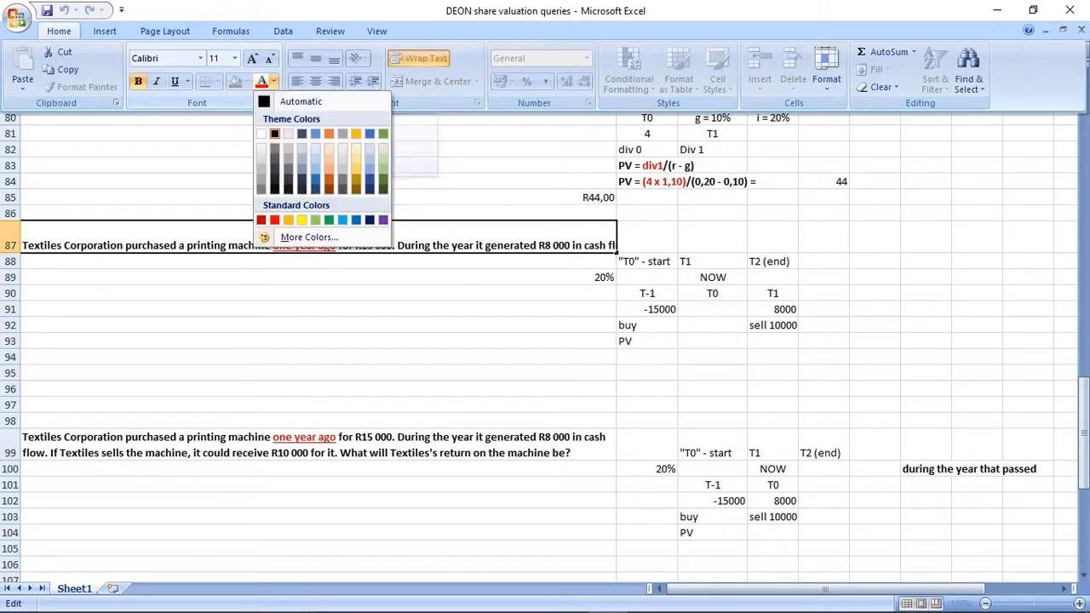
click(261, 220)
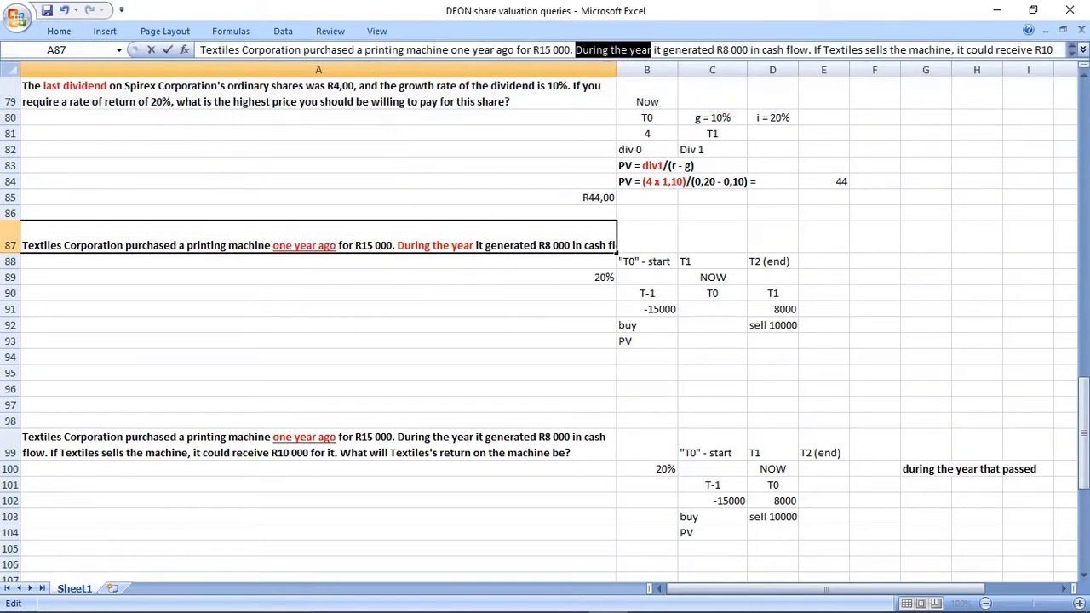
key(ctrl+u)
click(409, 356)
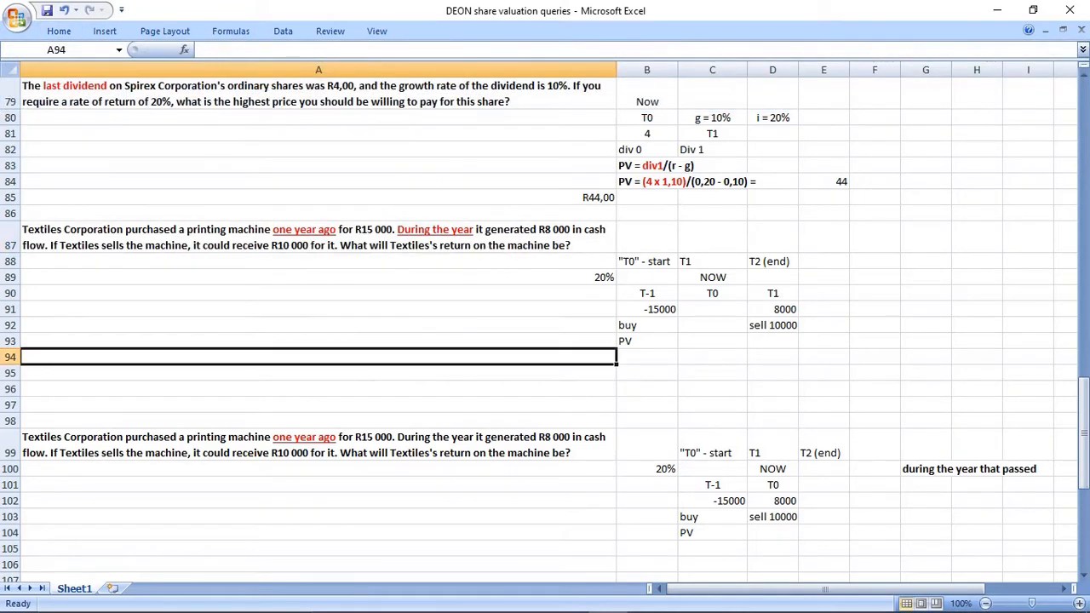
Colour the words "During the year" in the A99 Textiles question red, underlined and bold.
click(408, 445)
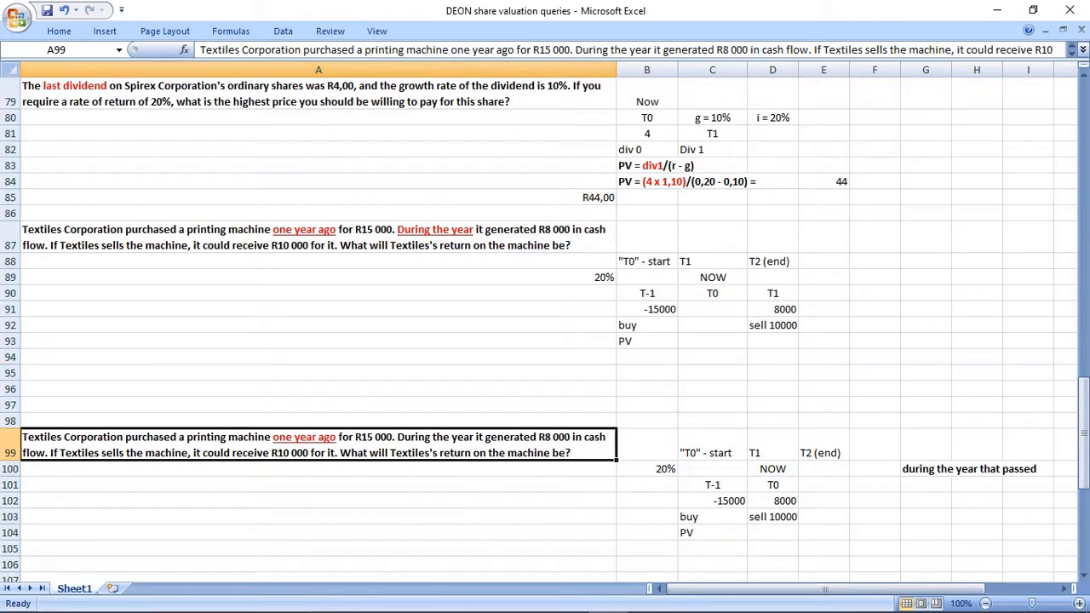
drag(576, 49, 653, 50)
key(ctrl+b)
key(ctrl+u)
click(408, 341)
click(409, 444)
drag(576, 49, 652, 50)
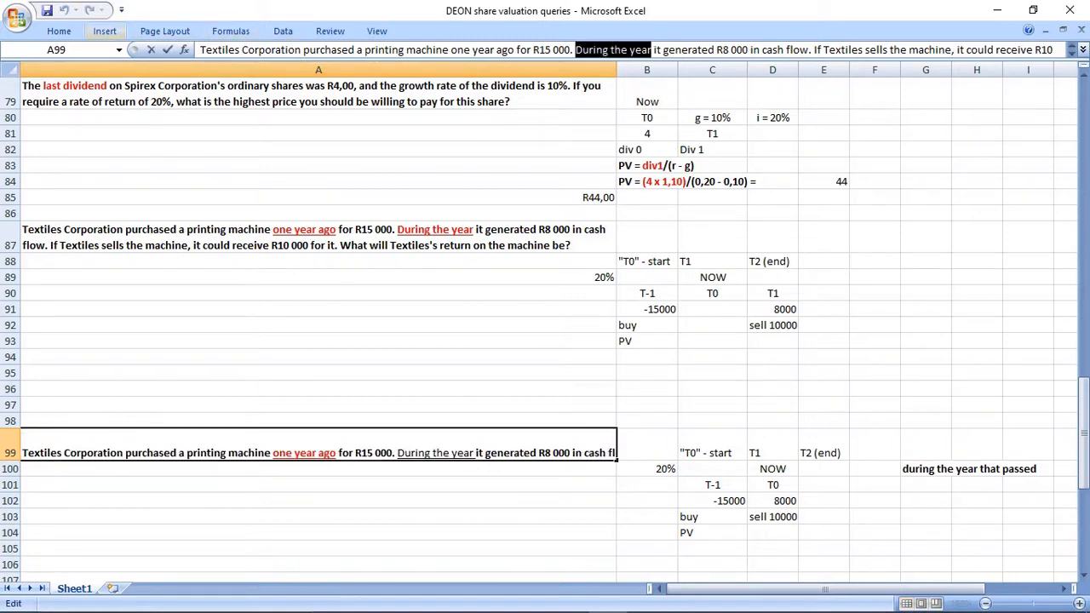
click(58, 31)
click(261, 82)
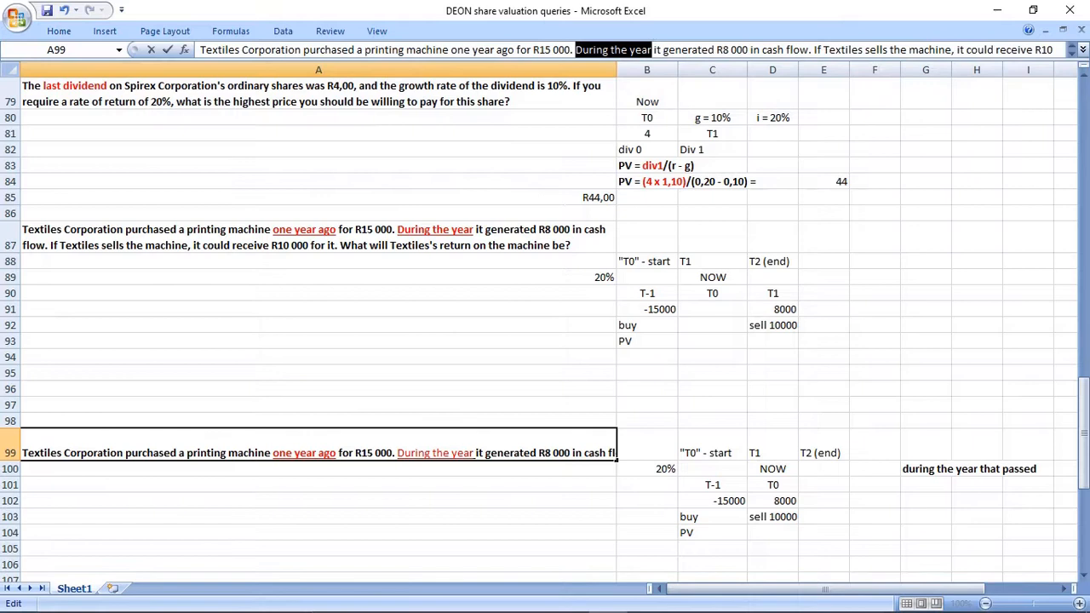
key(ctrl+b)
click(318, 500)
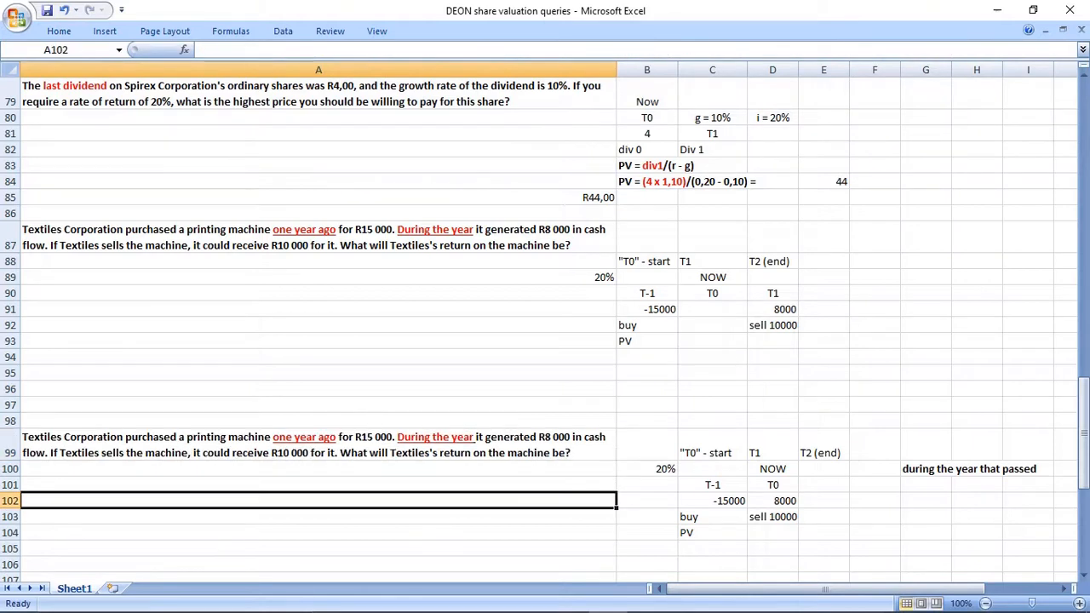
Enter the note "*during the CURRENT YEAR..." in A88 below the first Textiles question.
click(318, 261)
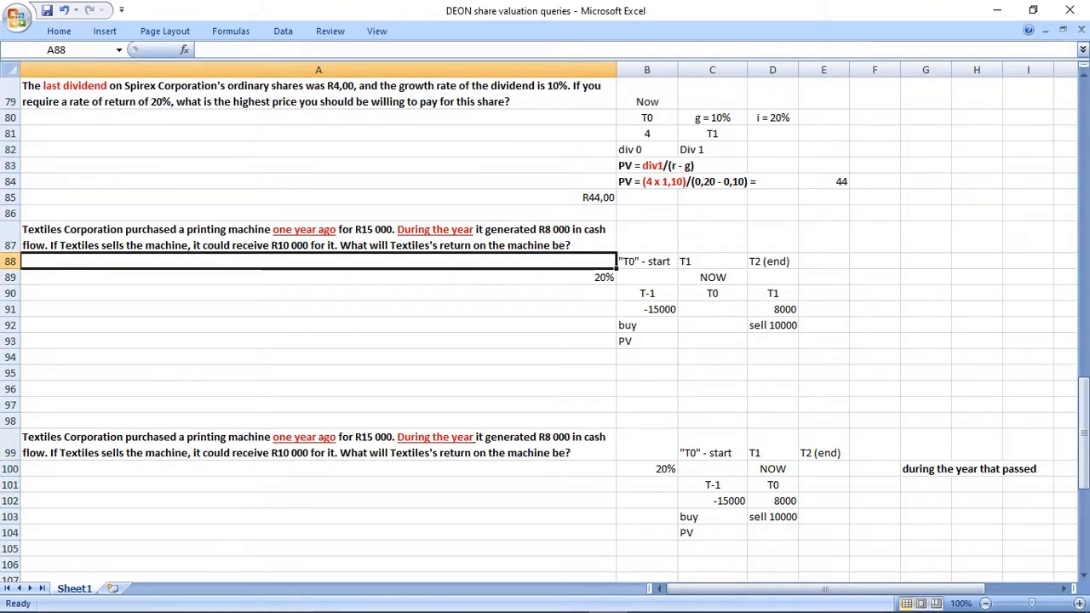
text(*during the)
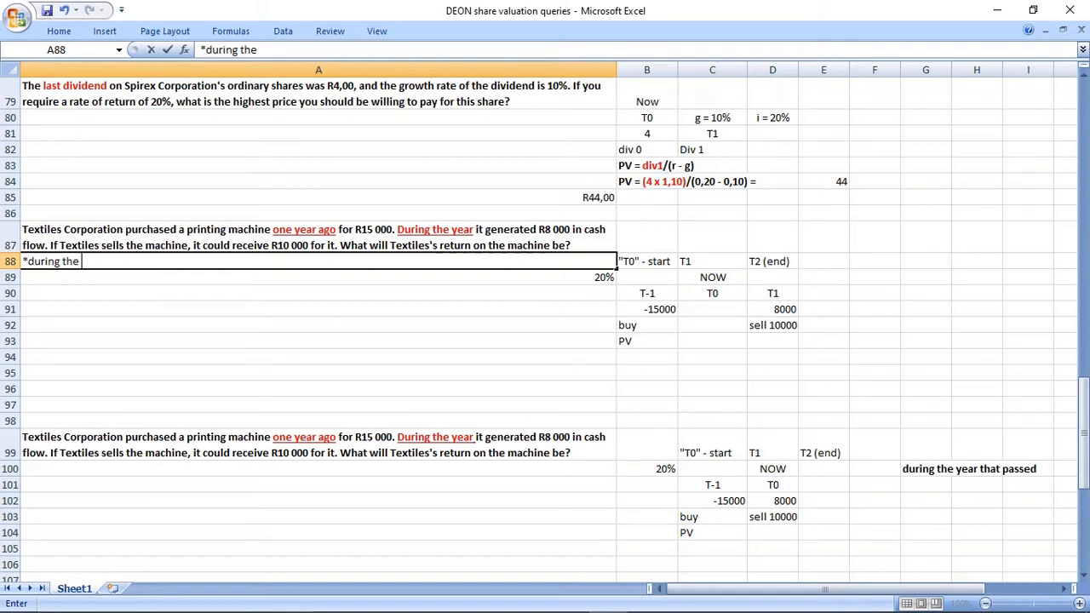
text( CURRENT YEAR...)
key(Return)
key(Up)
Copy the A88 note to E89 beside the first timeline without text wrapping and clear the original.
key(ctrl+c)
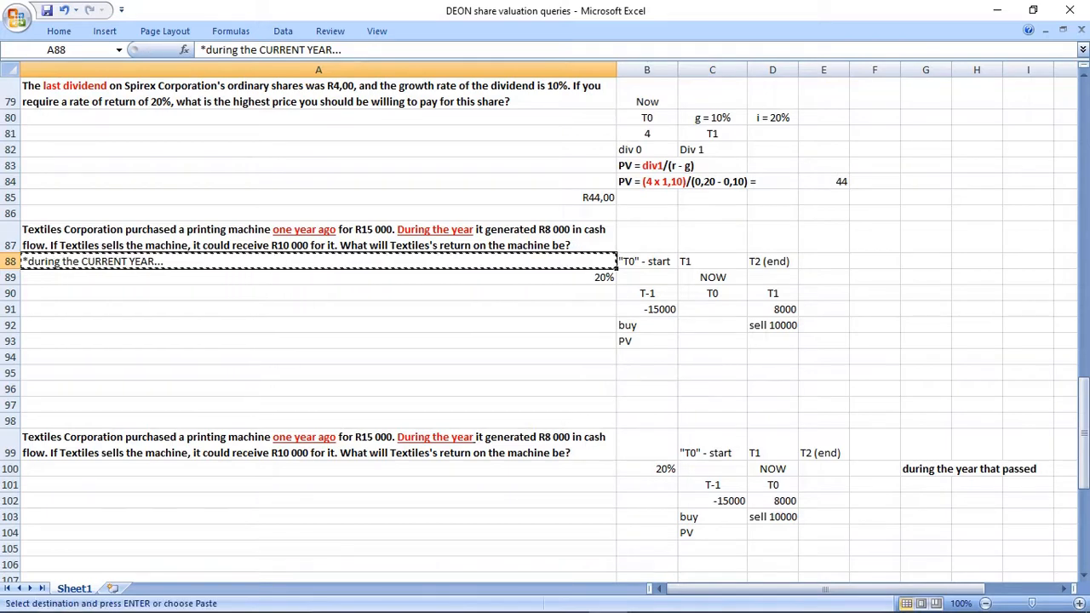
click(823, 293)
click(823, 276)
key(ctrl+v)
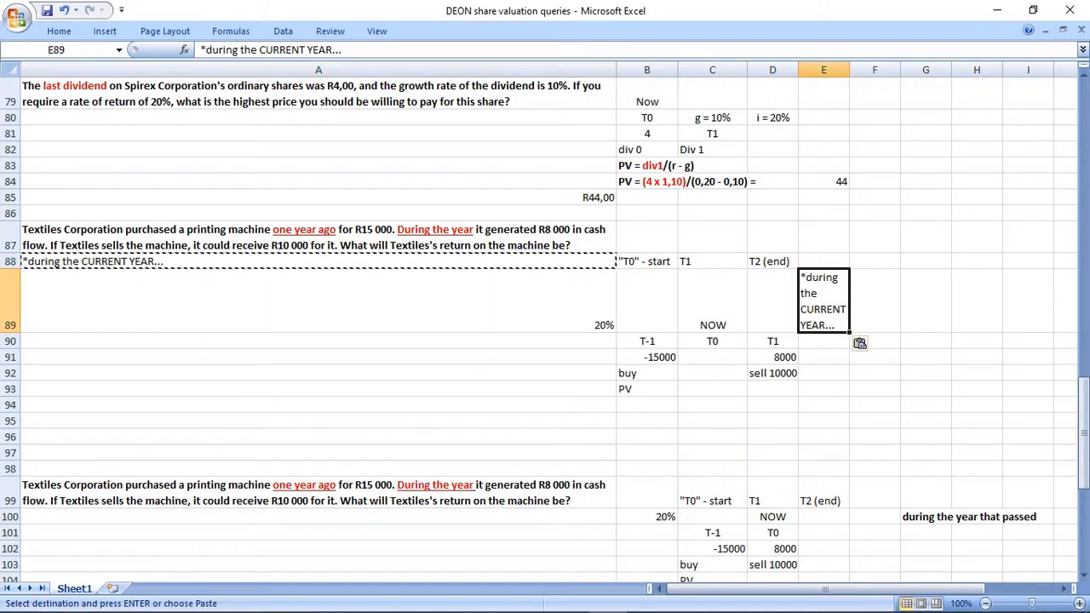
click(59, 32)
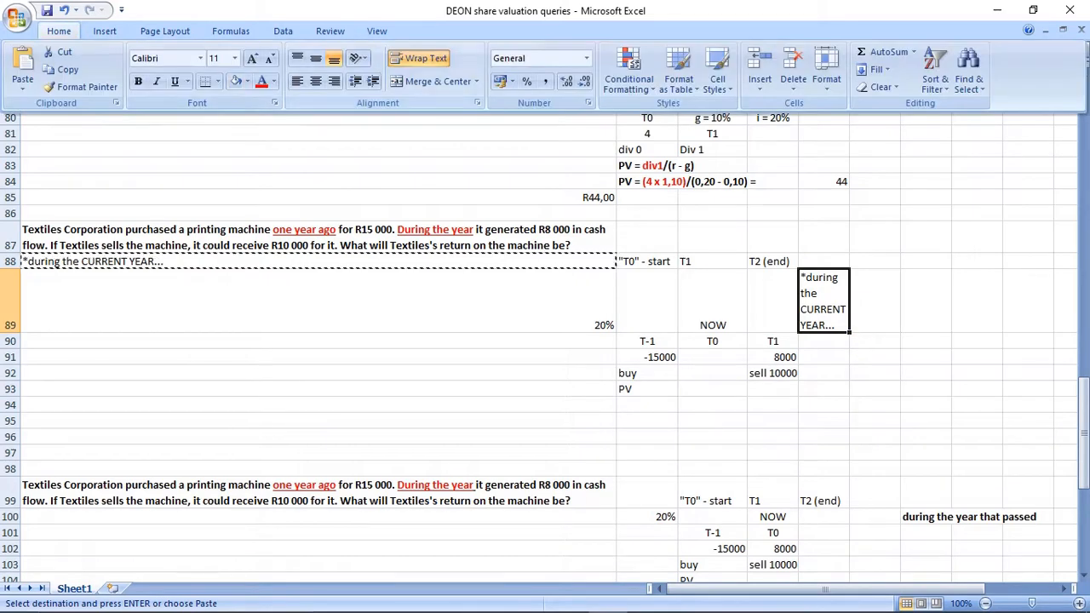
click(419, 59)
click(366, 277)
click(319, 262)
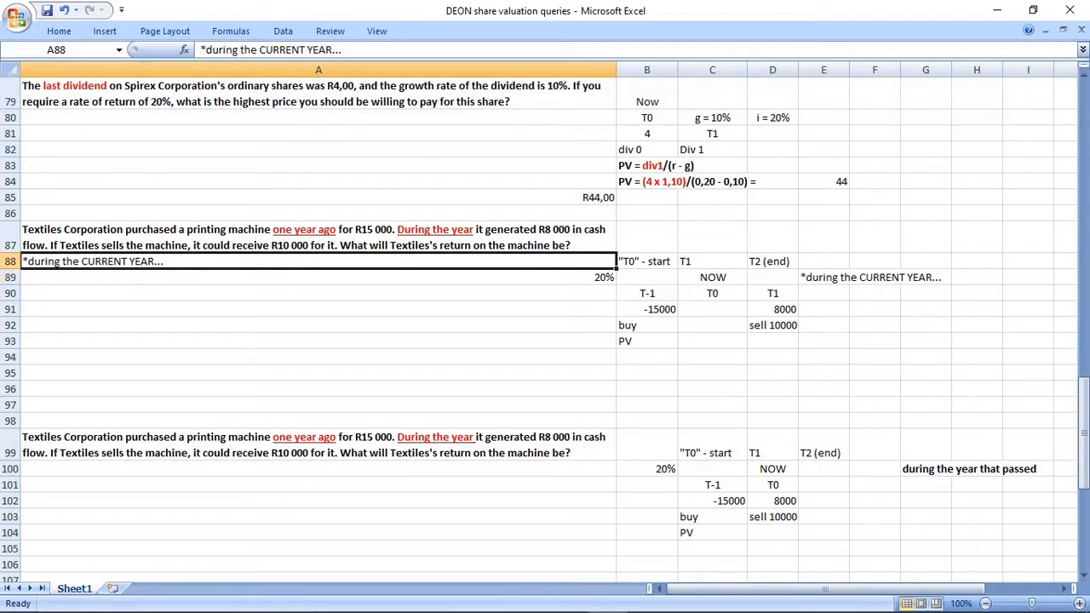
key(Delete)
Compare the NOW, T0 and T1 cash flows of the first Textiles timeline with the second timeline and its note.
drag(318, 237, 977, 342)
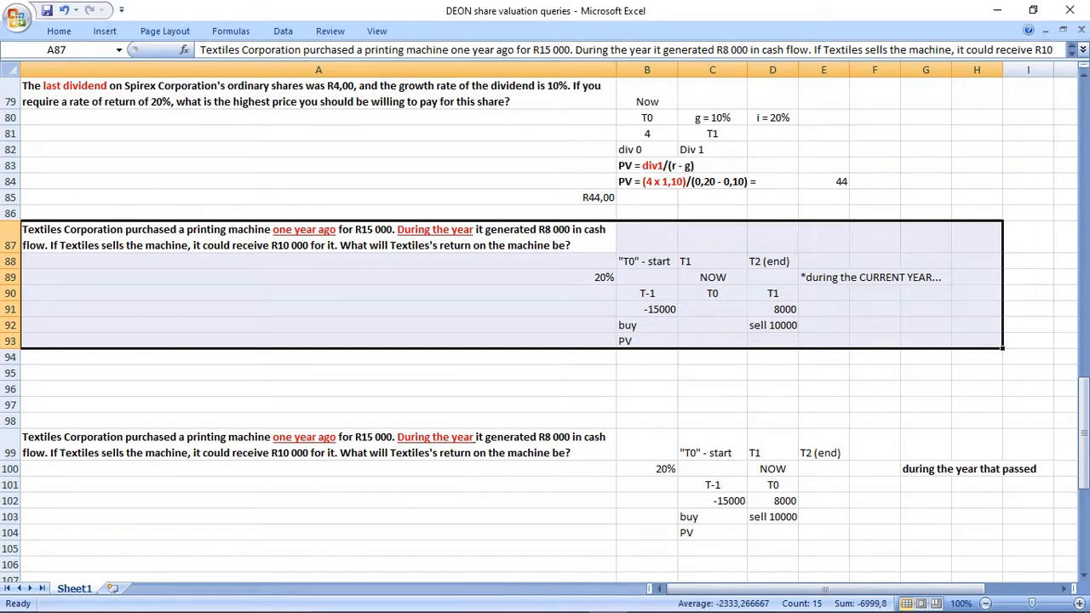
drag(712, 277, 712, 325)
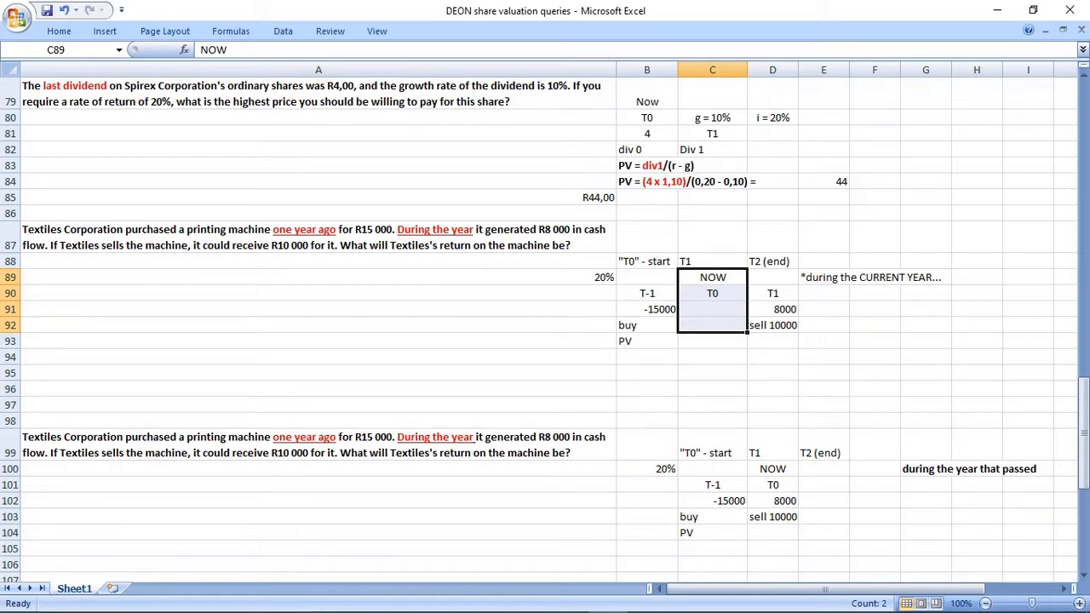
click(773, 309)
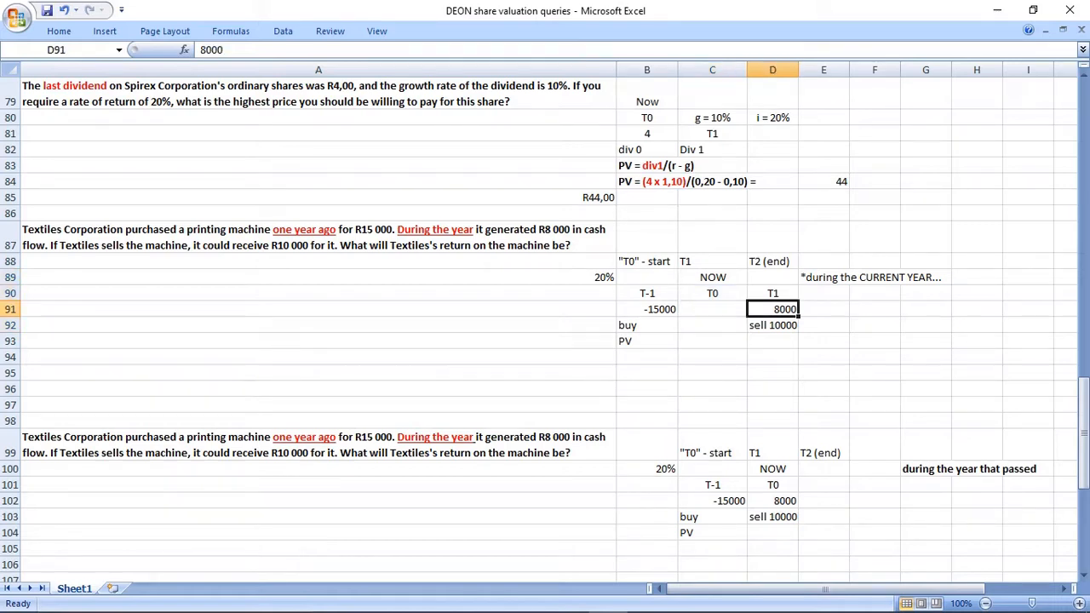
drag(773, 294, 773, 325)
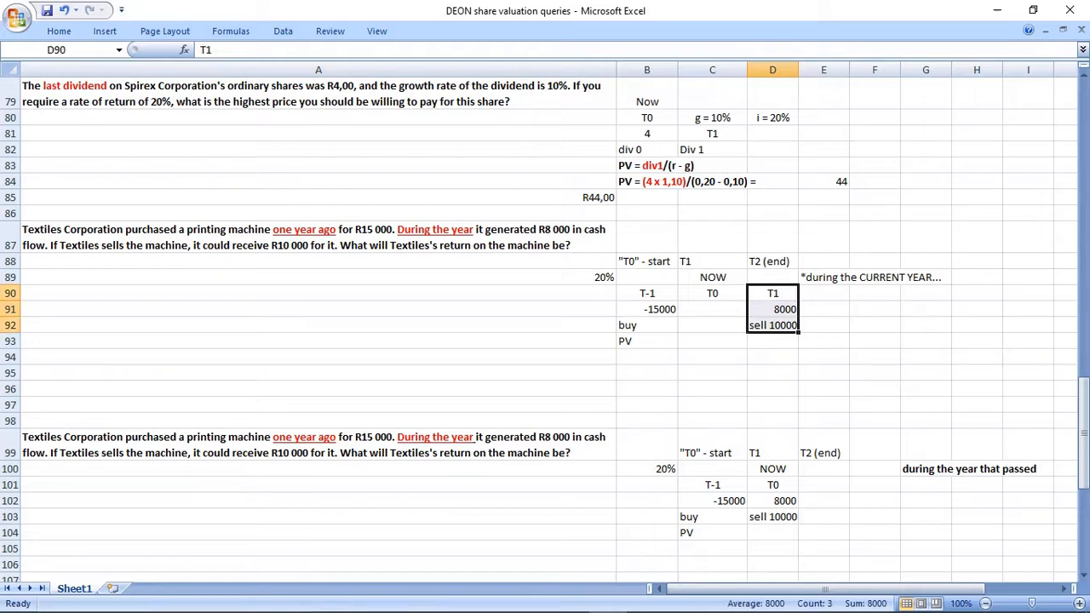
drag(588, 262, 925, 357)
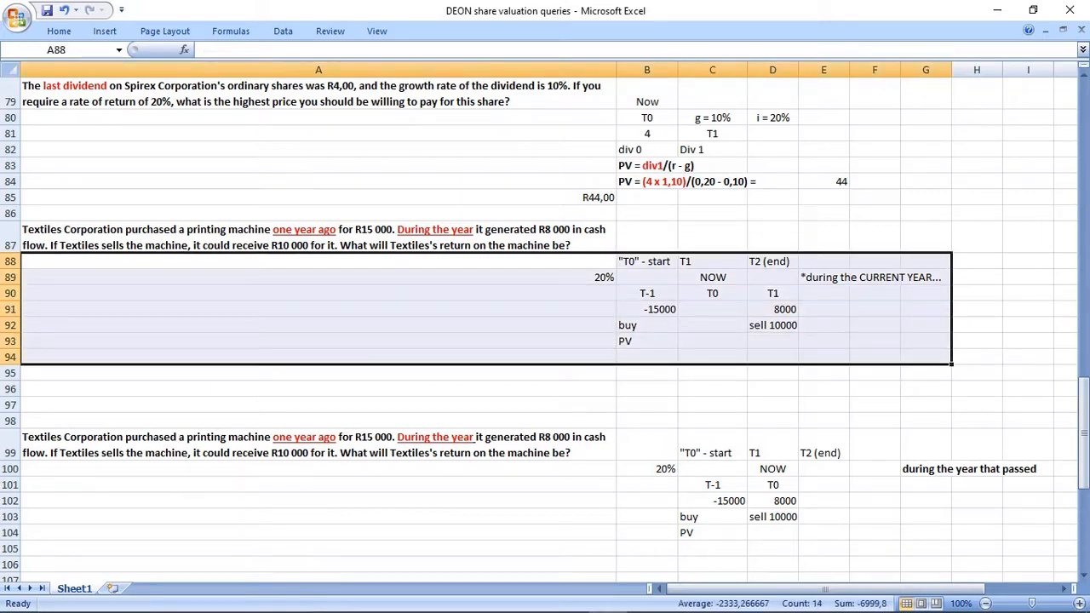
drag(587, 445, 977, 548)
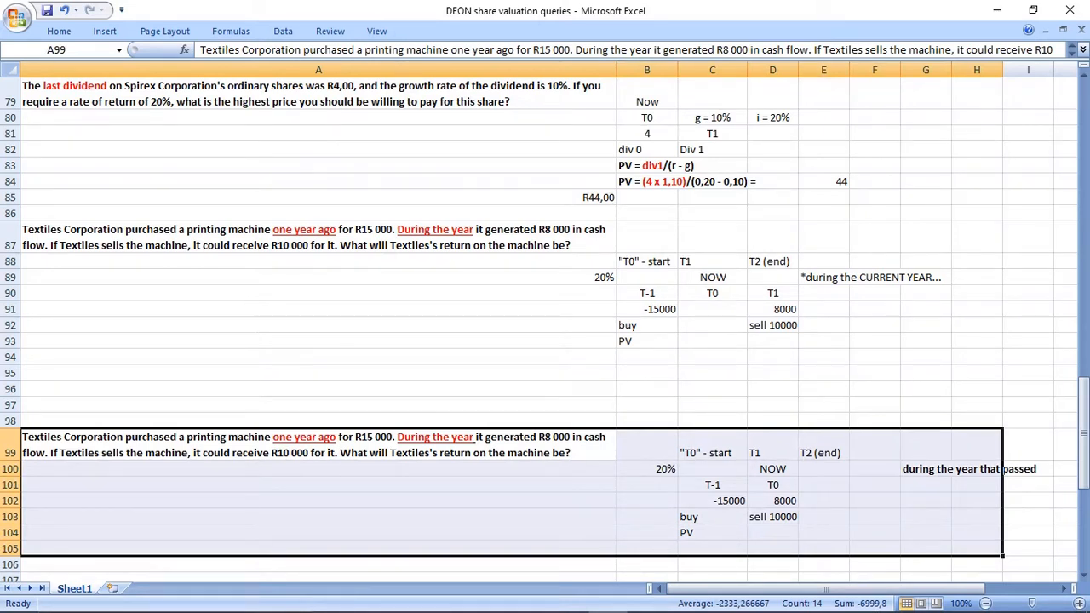
drag(926, 469, 1028, 469)
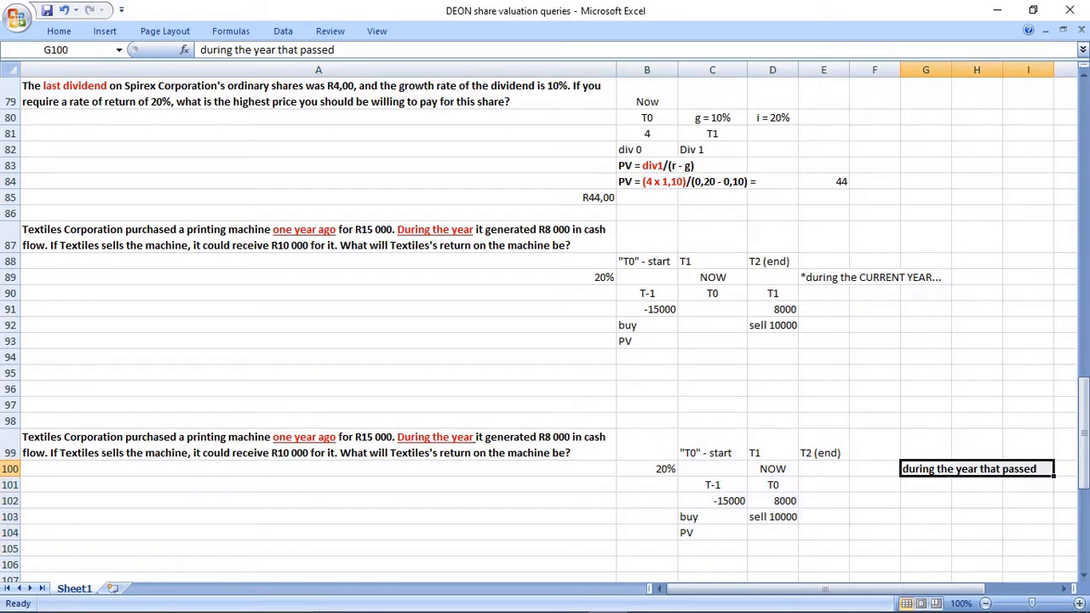
Enter "During LAST YEAR" in G101 beside the second Textiles timeline.
click(926, 485)
text(During )
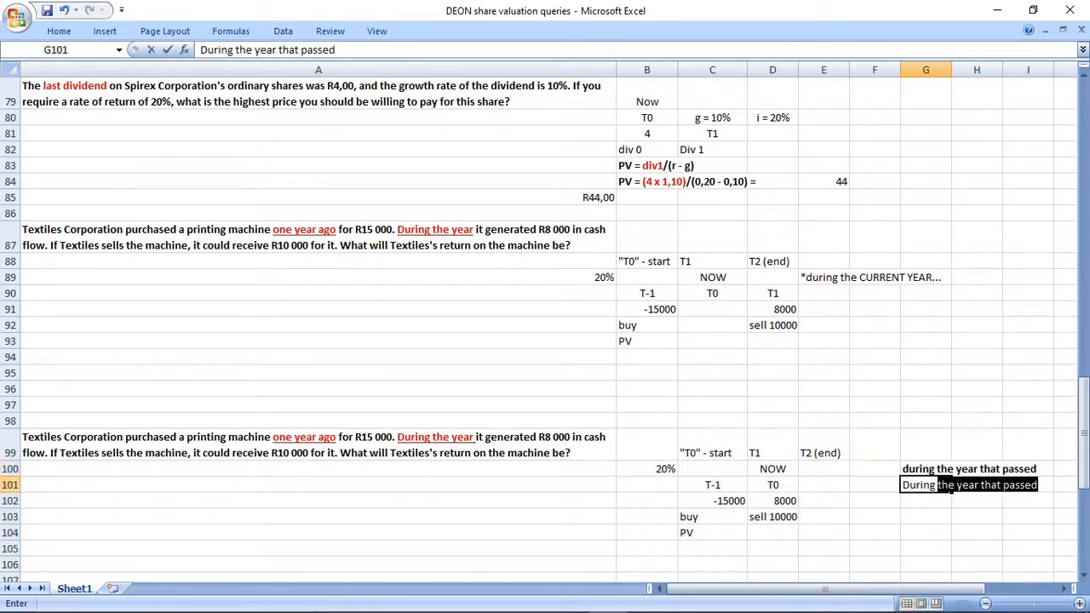
text(LAST YEAR)
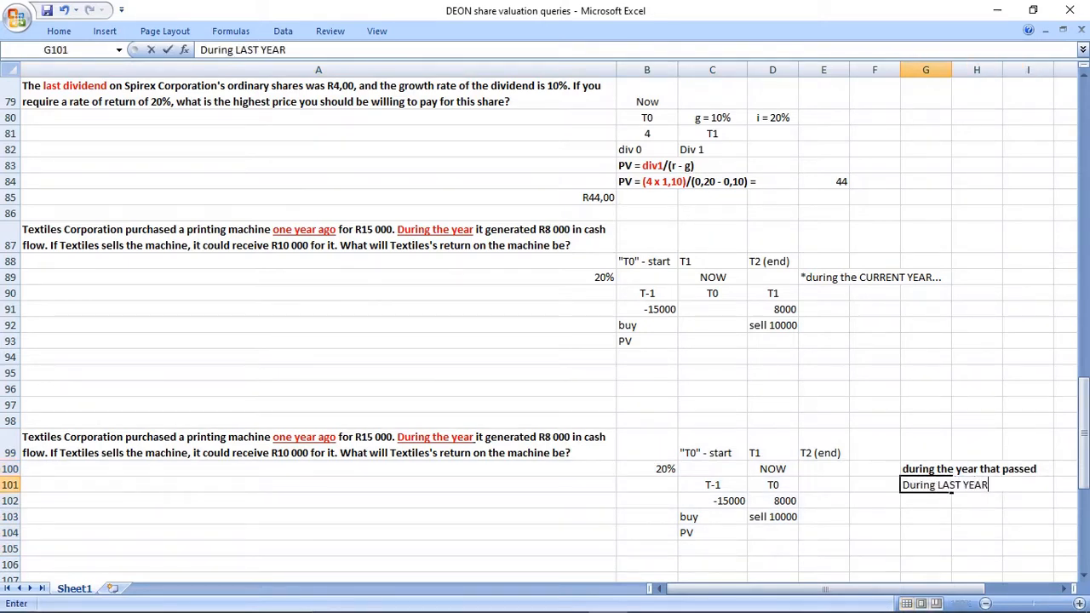
key(Return)
Enter "??" below each timing note, in F90 and G102.
click(874, 293)
text(>)
key(BackSpace)
text(??)
key(Return)
click(926, 501)
text(??)
key(Return)
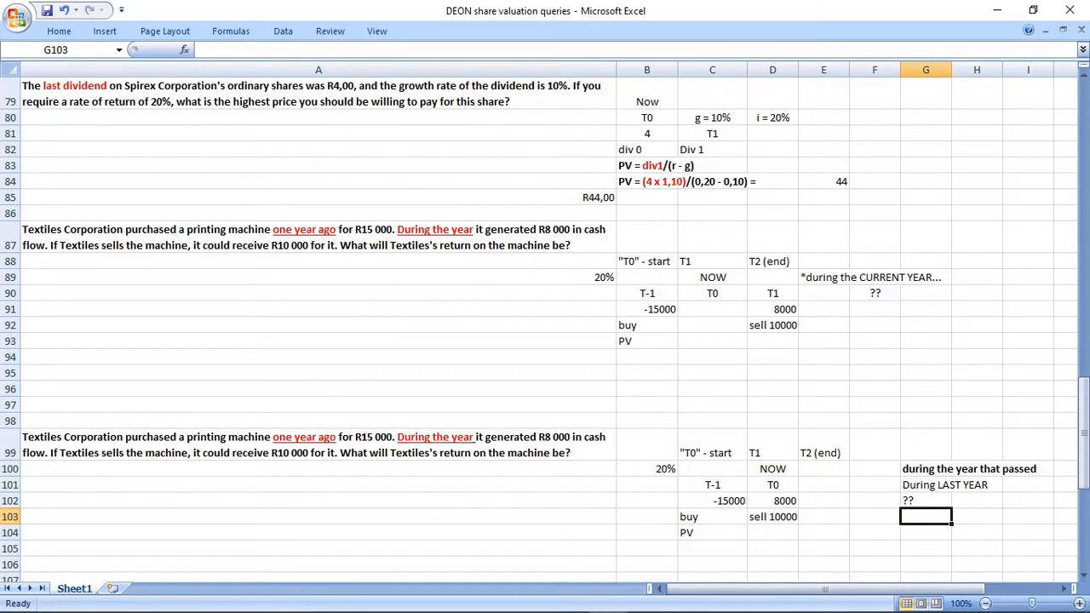
Compare the wording of the two copies of the Textiles question in A87 and A99.
click(318, 238)
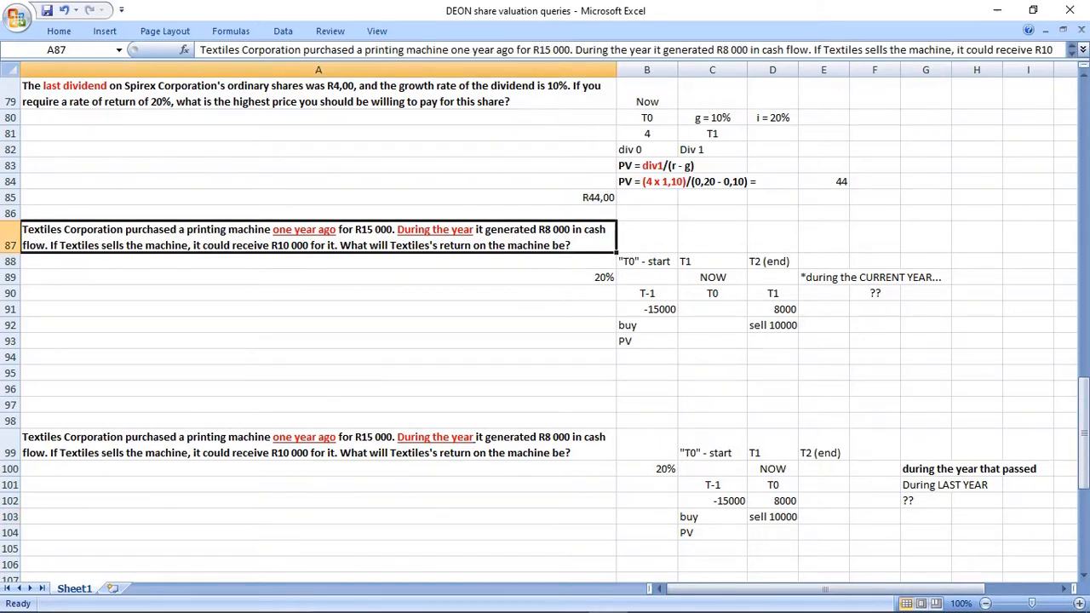
click(319, 446)
click(319, 237)
click(319, 445)
click(318, 237)
click(319, 445)
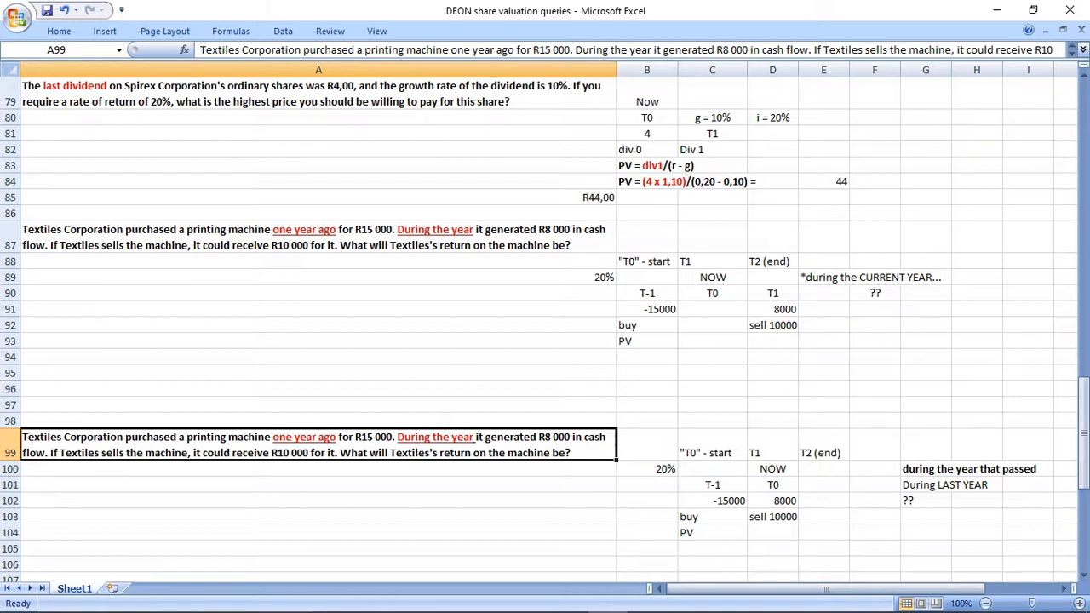
scroll(545, 323, down, 1)
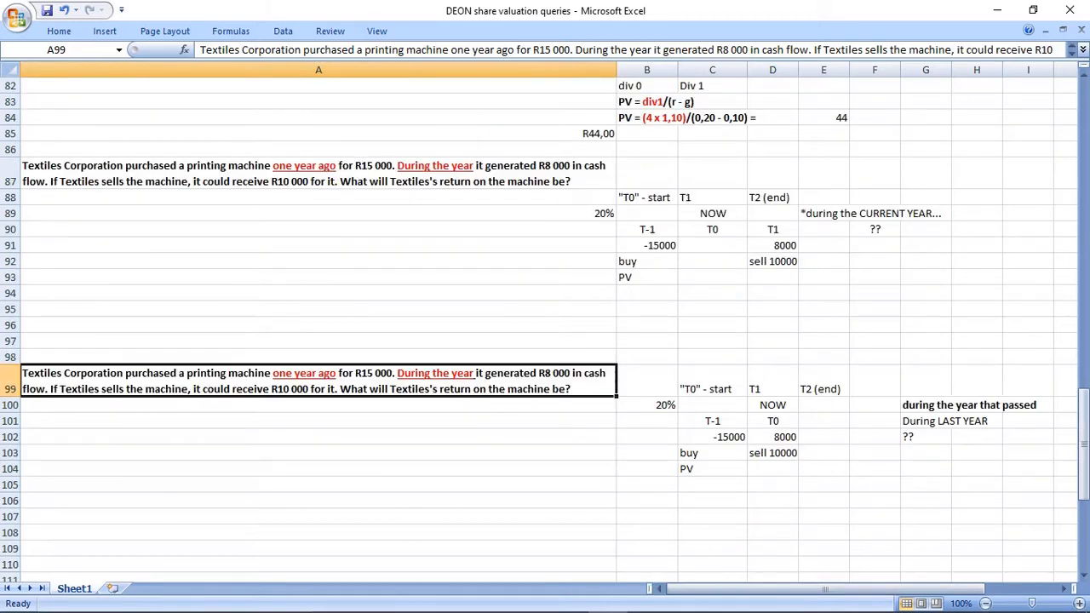
click(319, 214)
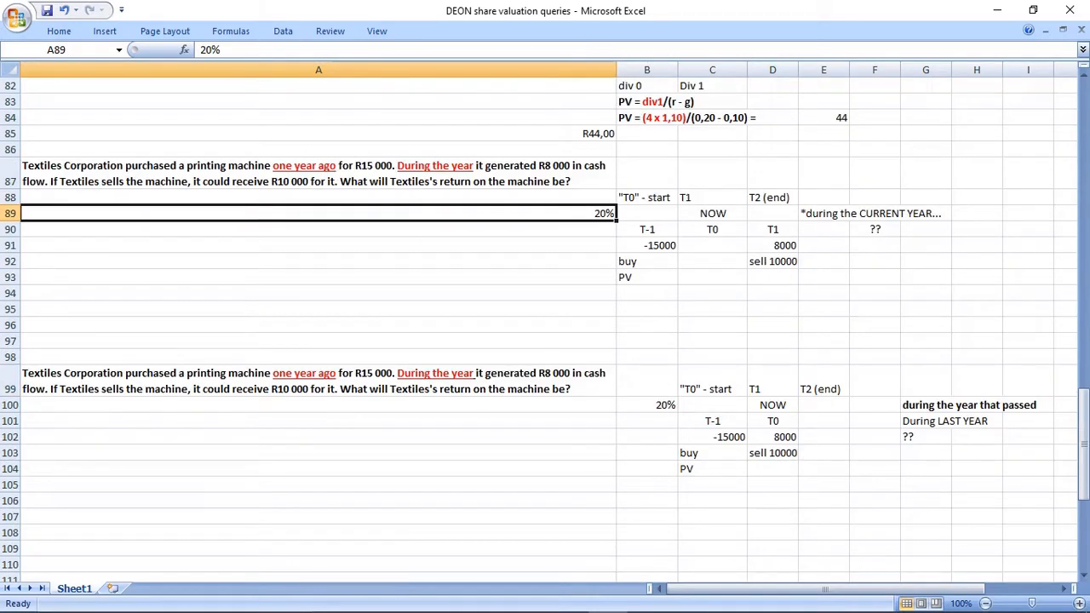
key(ctrl+c)
click(713, 341)
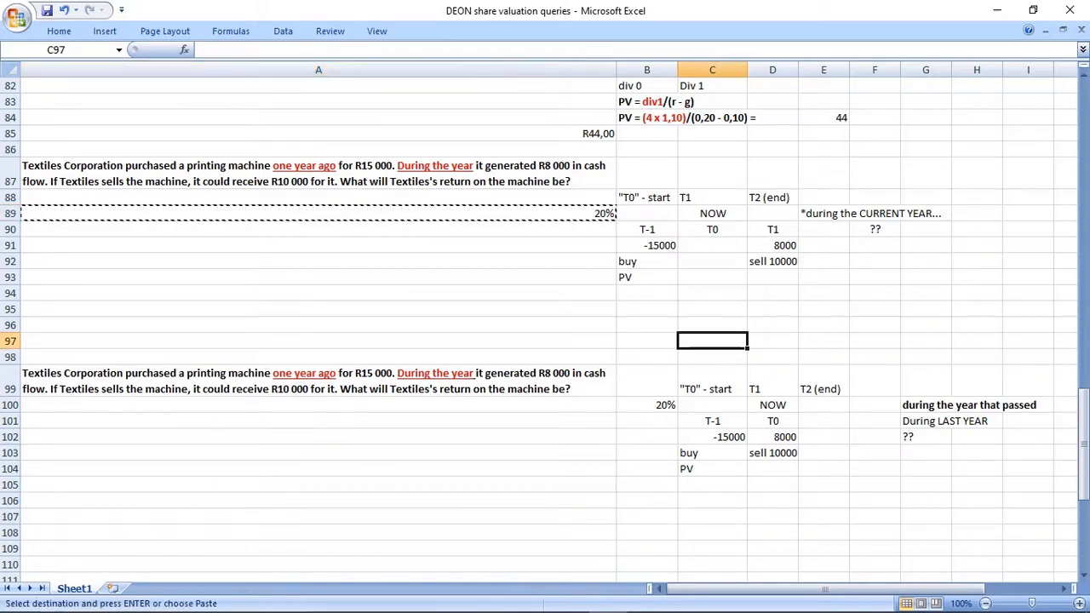
click(647, 293)
drag(647, 197, 772, 277)
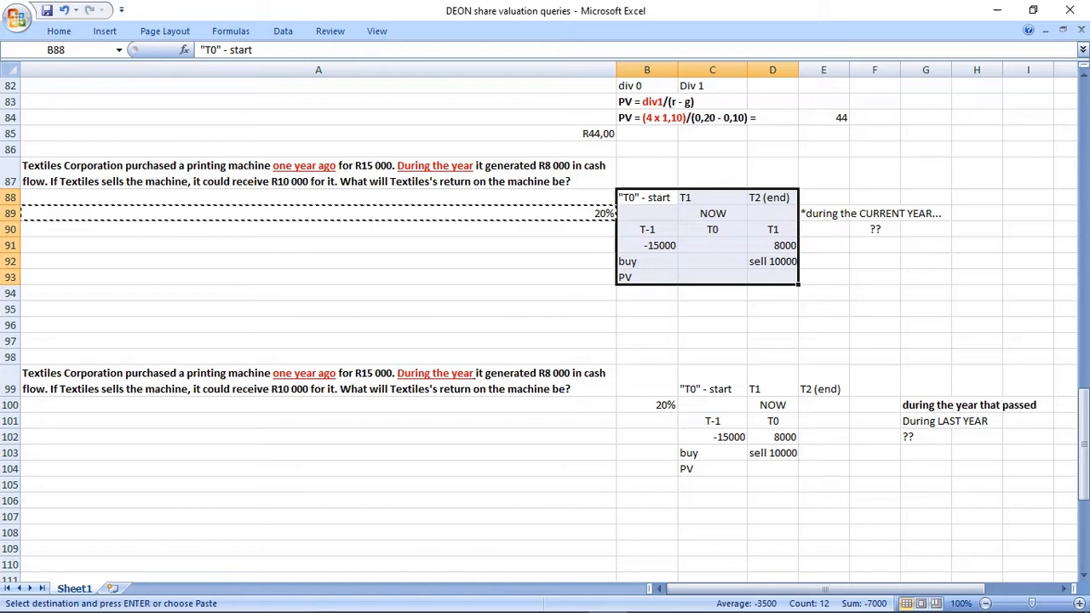
click(647, 293)
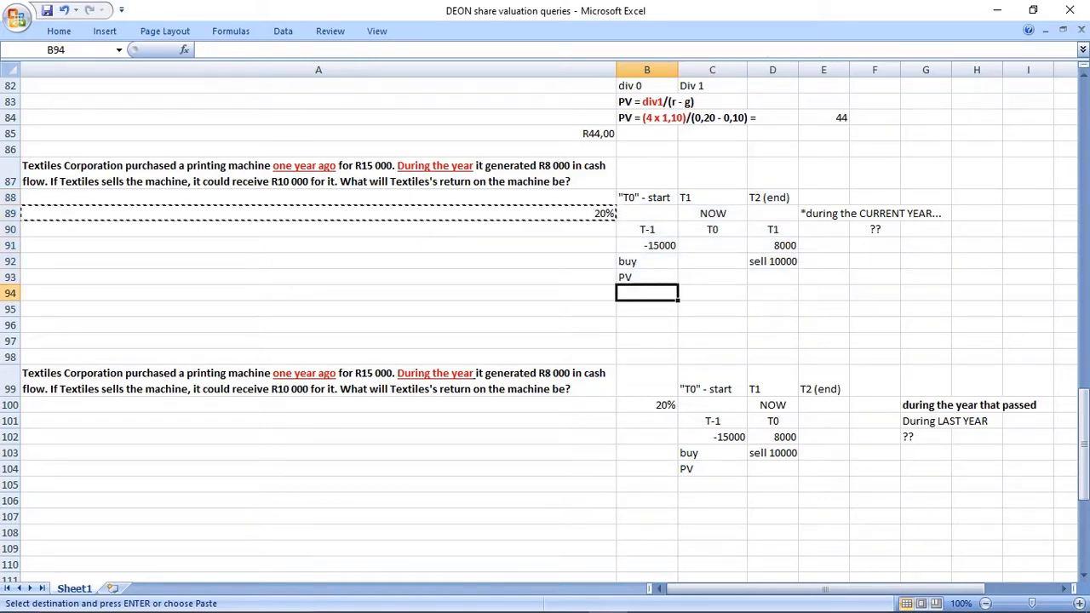
drag(11, 293, 10, 325)
right_click(12, 309)
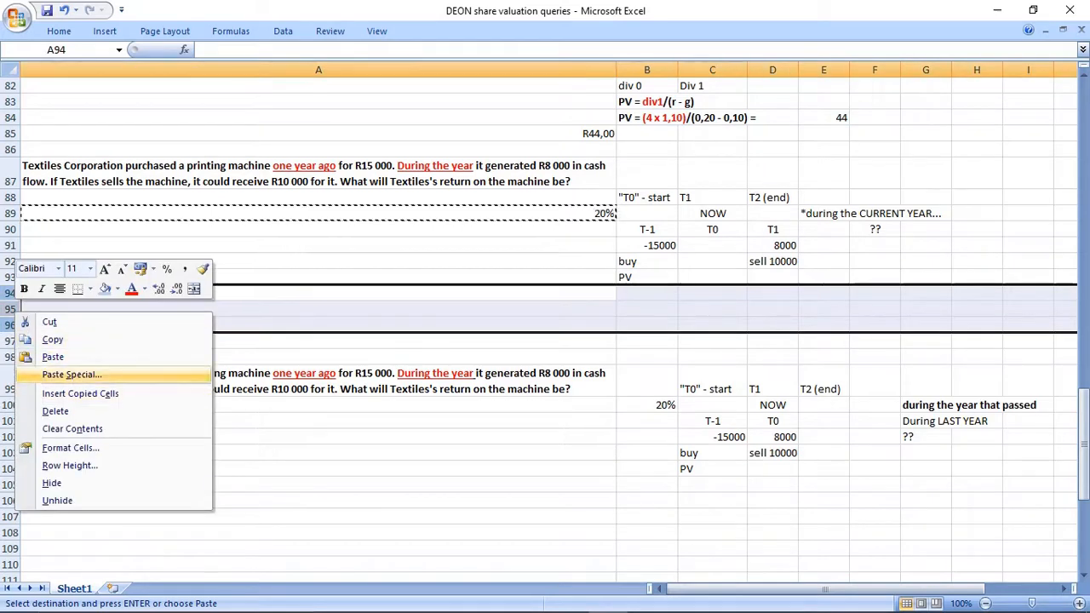
key(Escape)
click(317, 261)
click(317, 293)
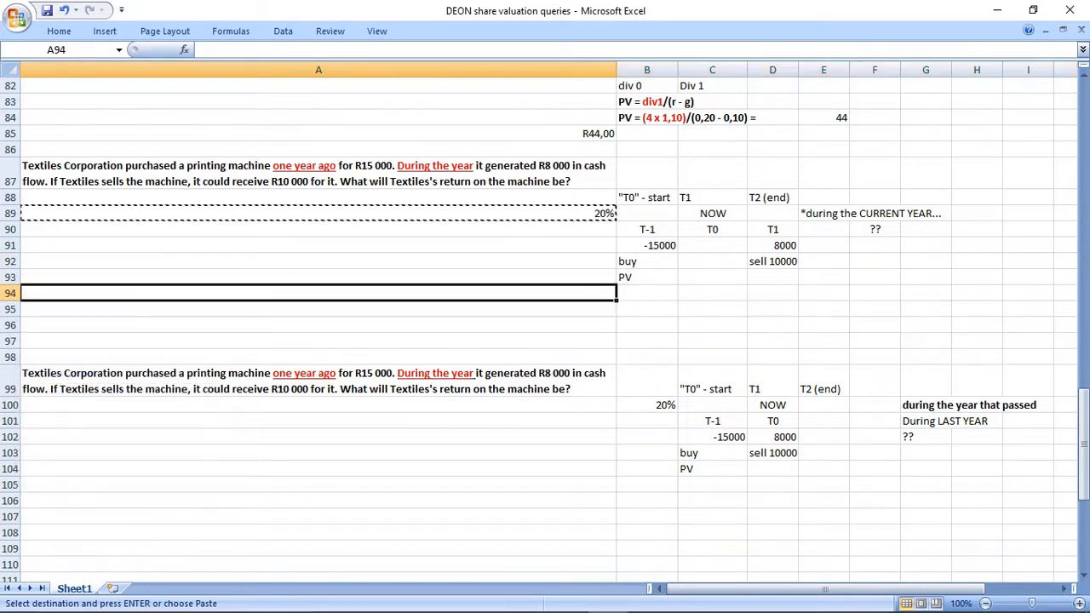
text(s)
key(Escape)
Insert four blank rows at row 94 below the first Textiles timeline.
right_click(12, 294)
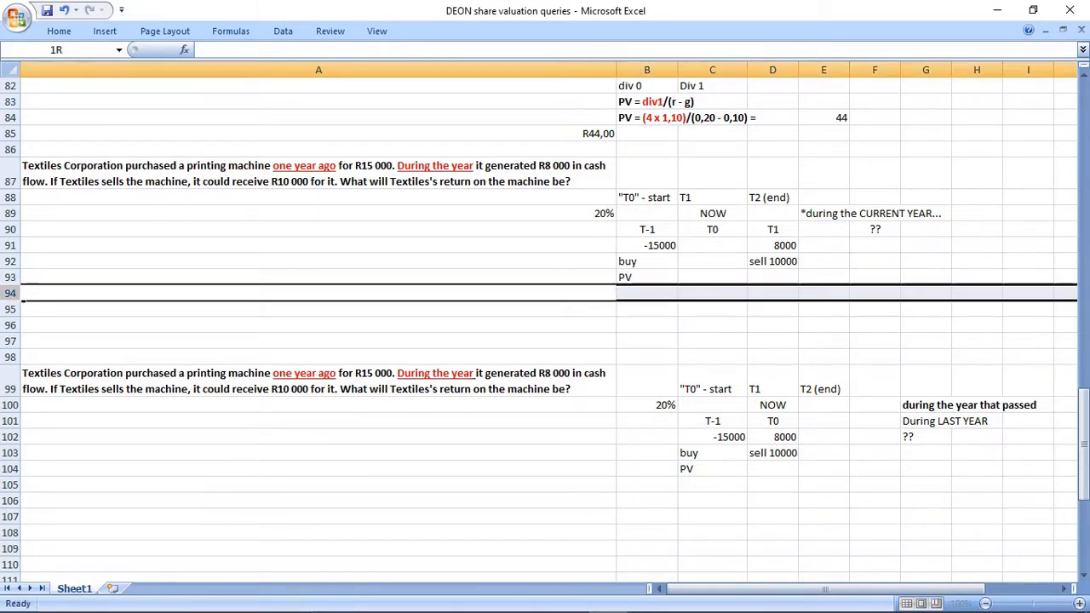
click(51, 375)
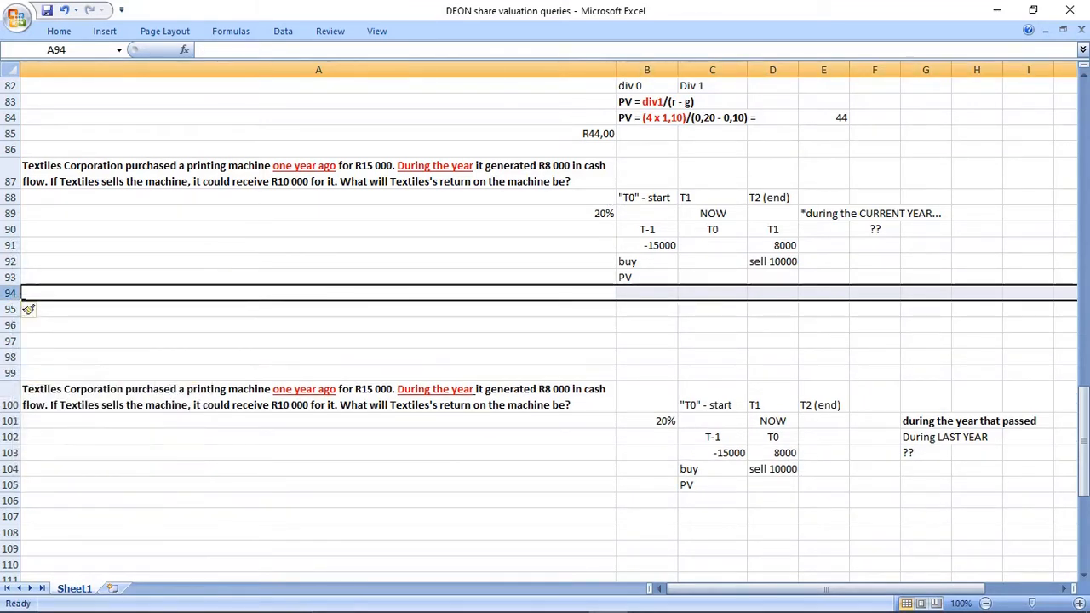
drag(10, 293, 10, 323)
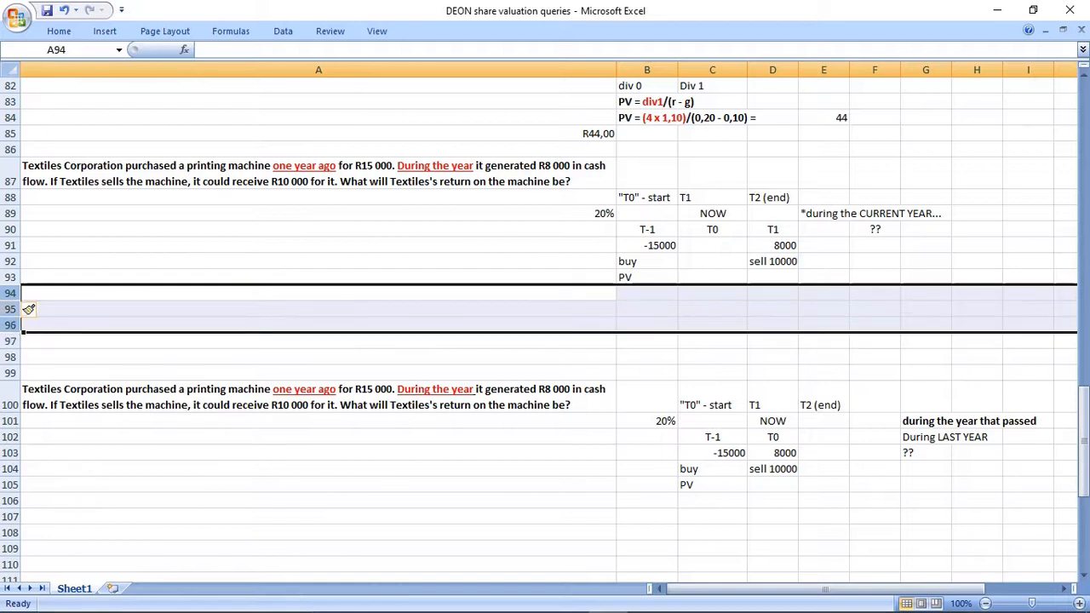
right_click(12, 312)
click(51, 393)
Copy the financial calculator cash function block starting at B54 to B95 below the first Textiles timeline.
scroll(51, 393, up, 5)
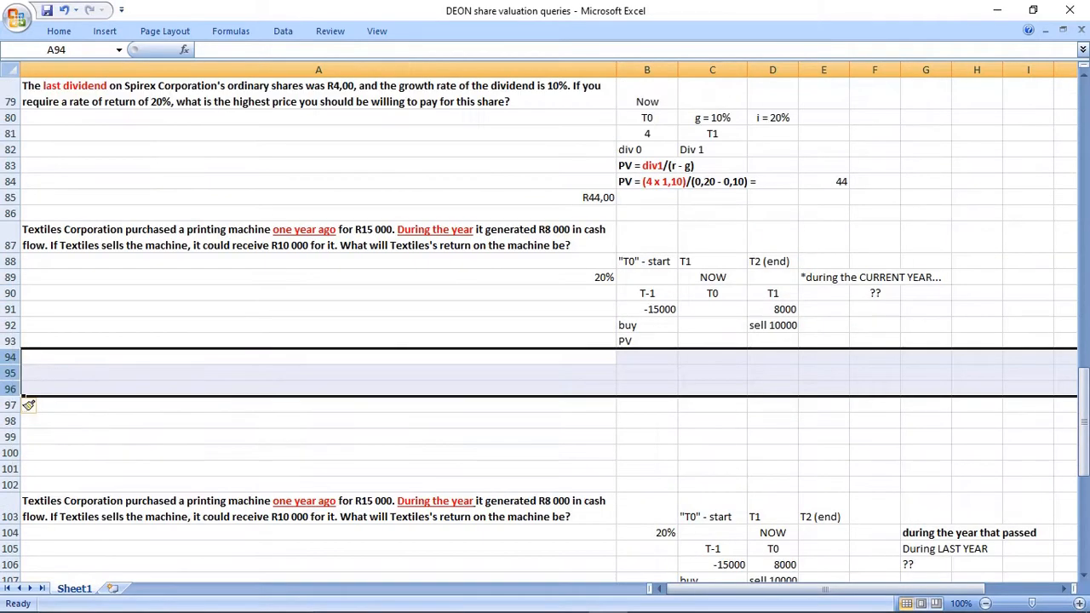
scroll(545, 323, up, 7)
drag(647, 245, 711, 309)
key(ctrl+c)
scroll(29, 230, down, 14)
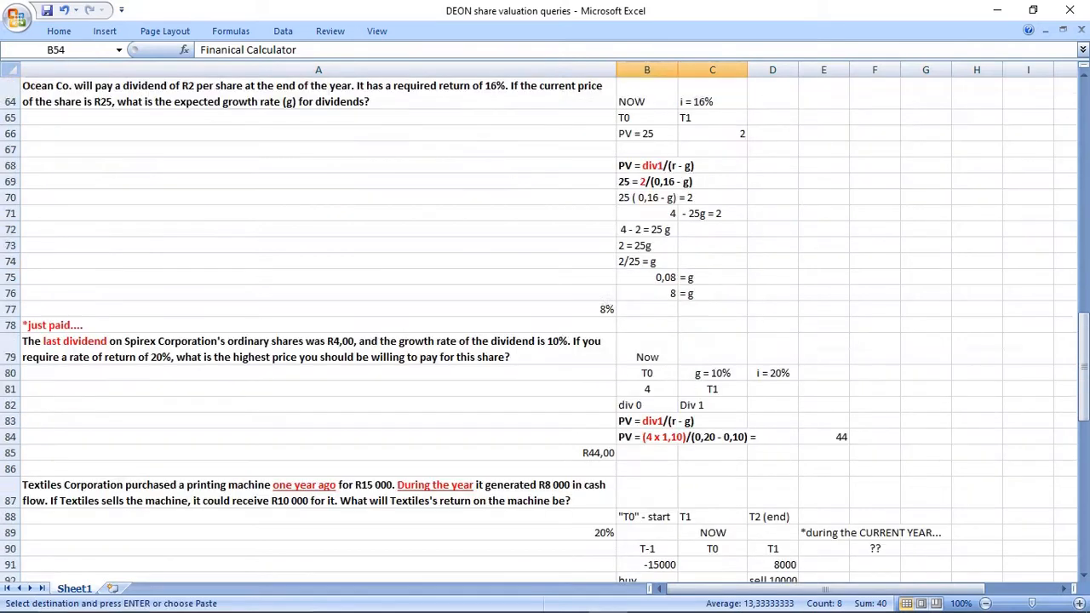
click(646, 197)
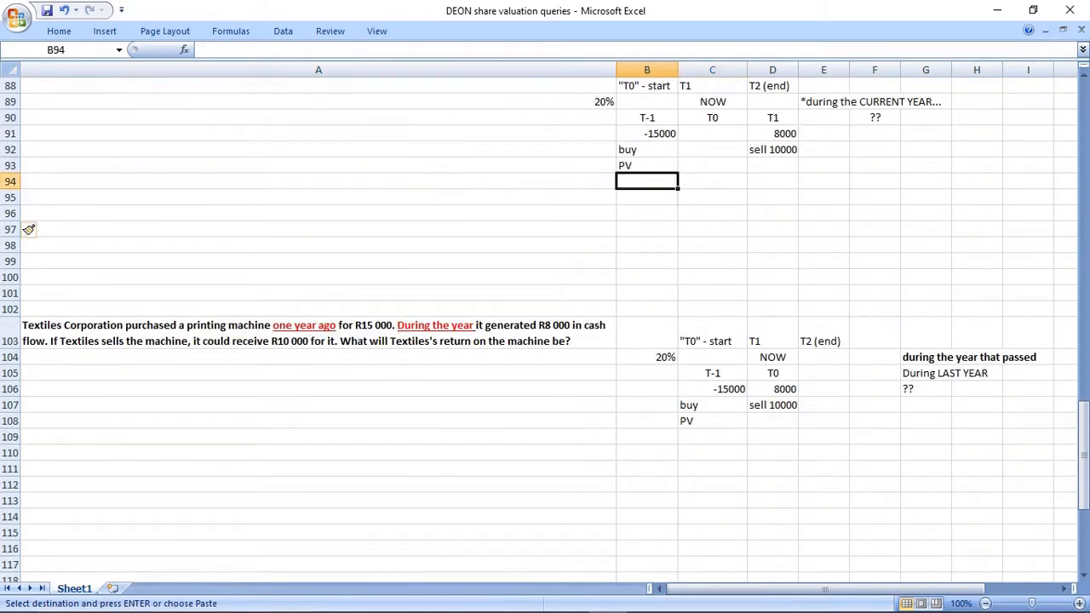
key(ctrl+v)
Clear the carried-over values in C97:C99 of the cash function block under the first Textiles timeline.
click(646, 277)
drag(712, 229, 712, 261)
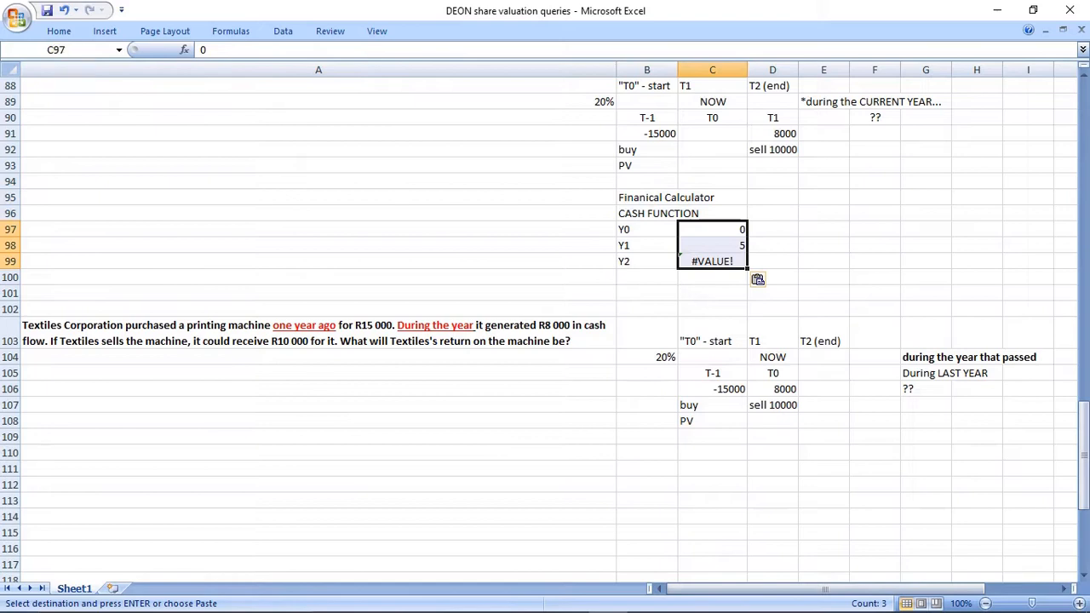
key(Delete)
click(824, 245)
scroll(824, 245, up, 2)
Enter the note "solve for i...." in B100, directly below the Y2 row of the cash function block.
drag(646, 309, 712, 373)
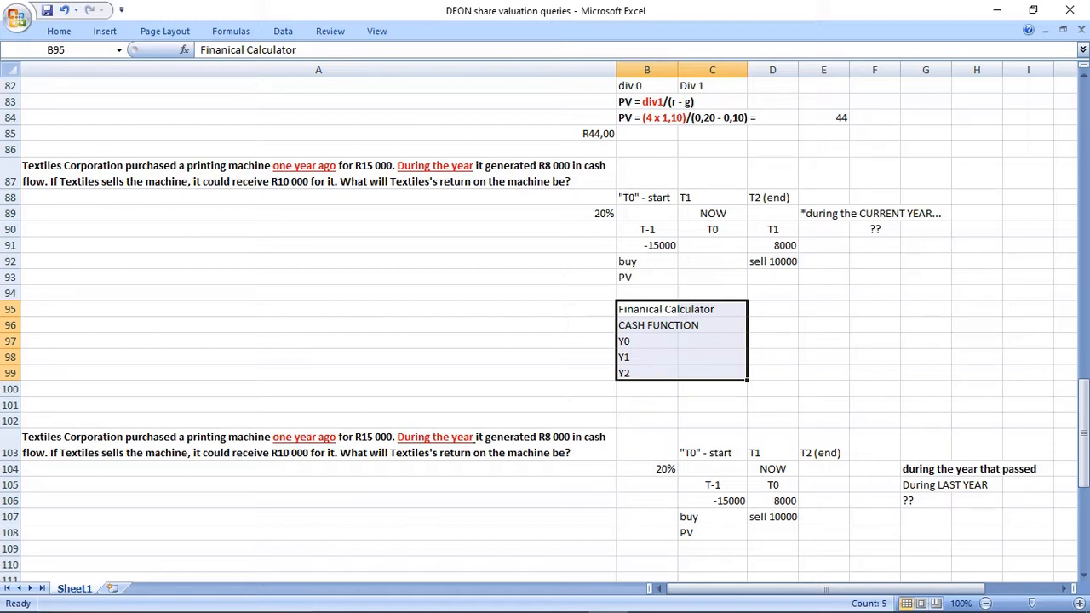
click(646, 389)
text(s)
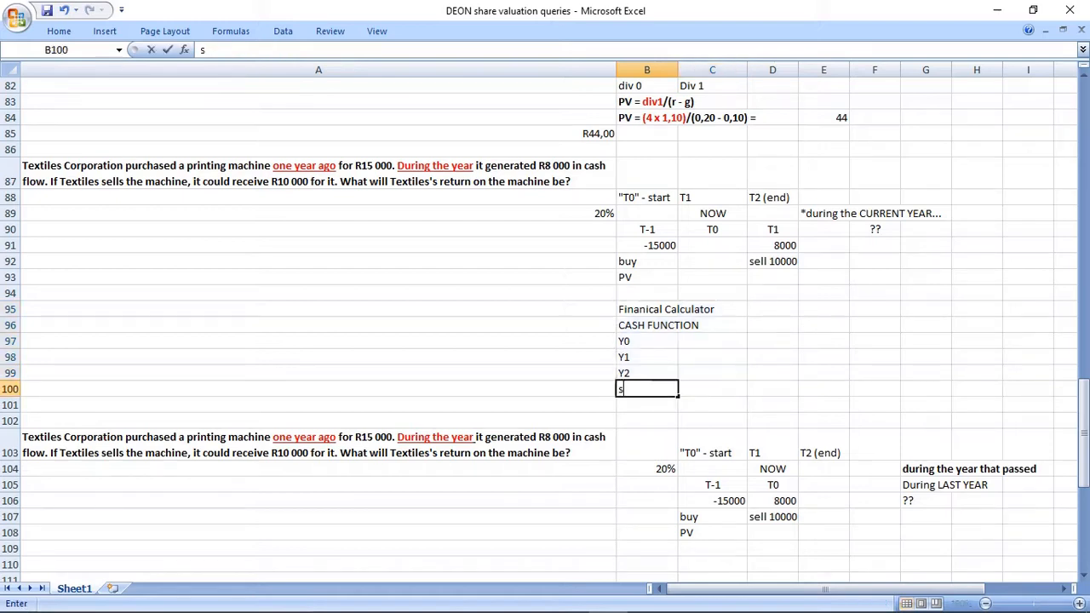
text(olve for i.)
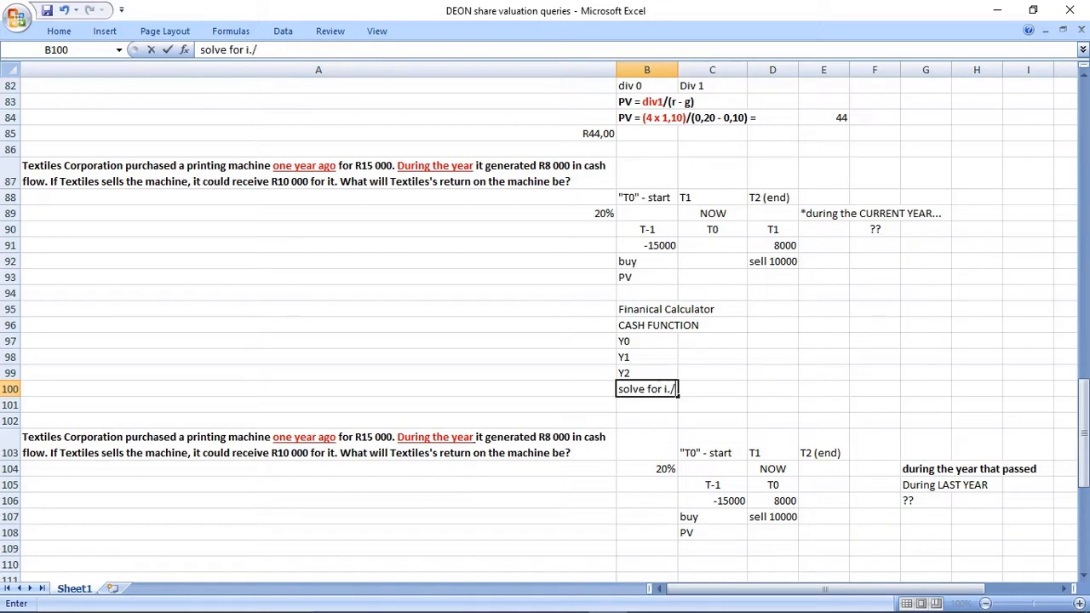
text(...)
key(Return)
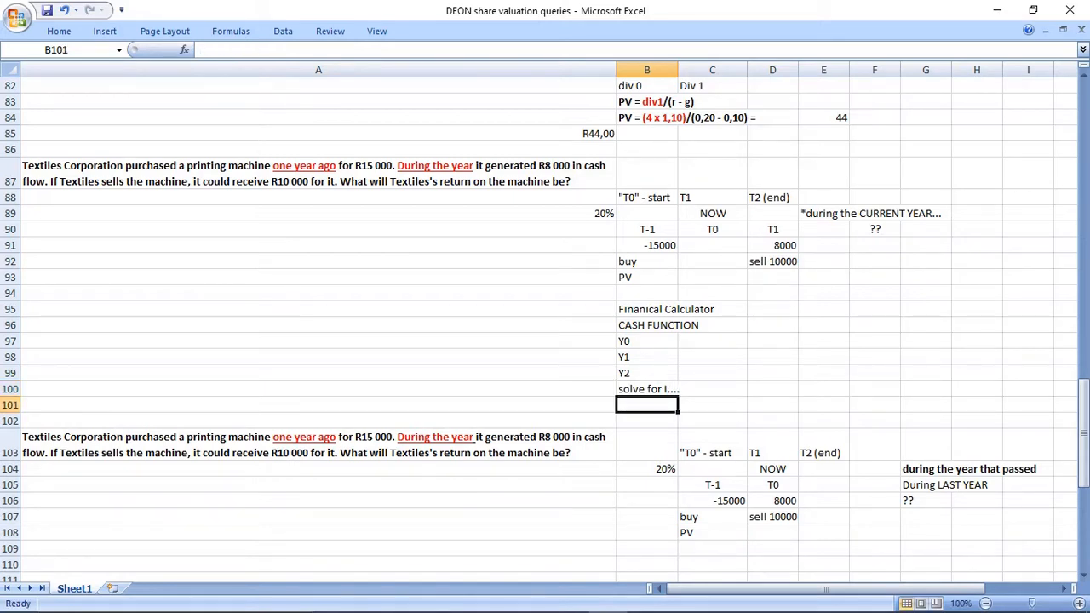
Enter the note "IRR.... DSC1630..." in D100 beside the "solve for i" note.
drag(647, 309, 702, 373)
click(772, 389)
text(IRR....)
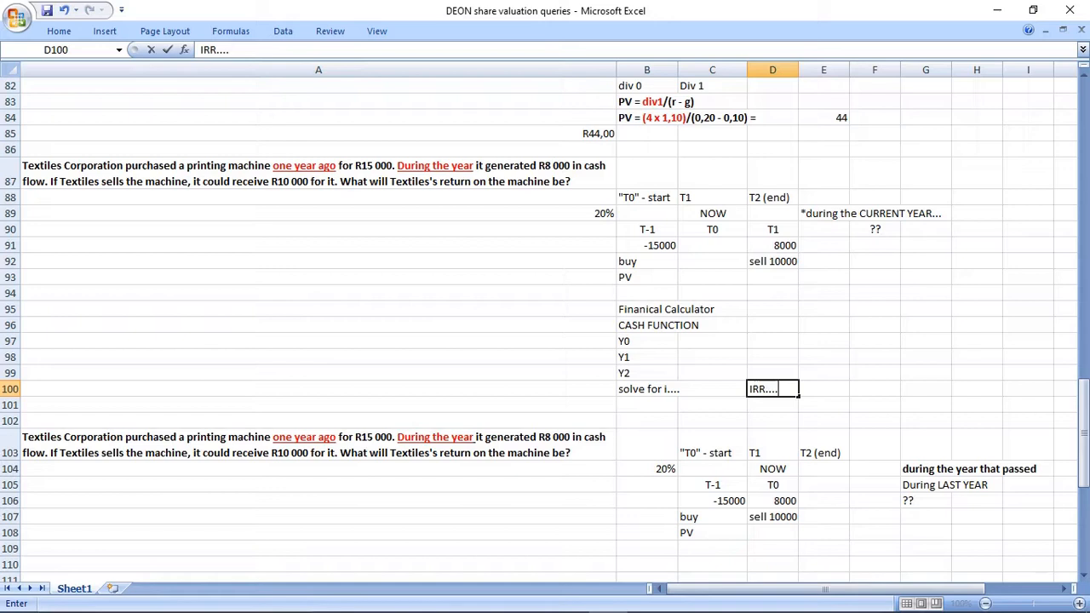
text( DSC16)
text(30///)
key(BackSpace)
key(BackSpace)
key(BackSpace)
text(...)
click(758, 389)
drag(749, 389, 836, 389)
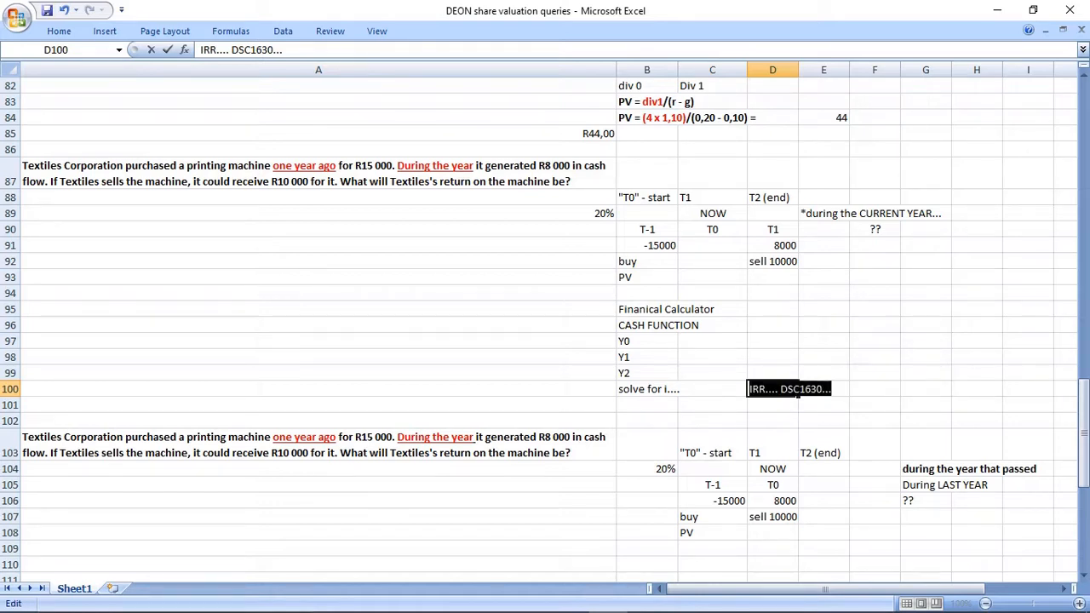
click(713, 405)
click(772, 389)
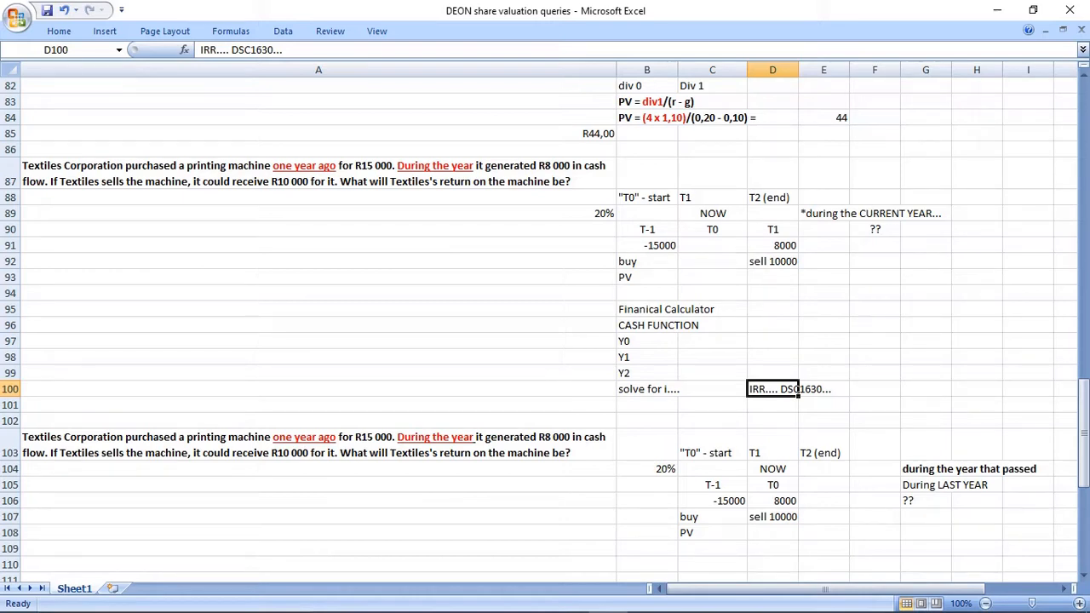
drag(794, 389, 830, 389)
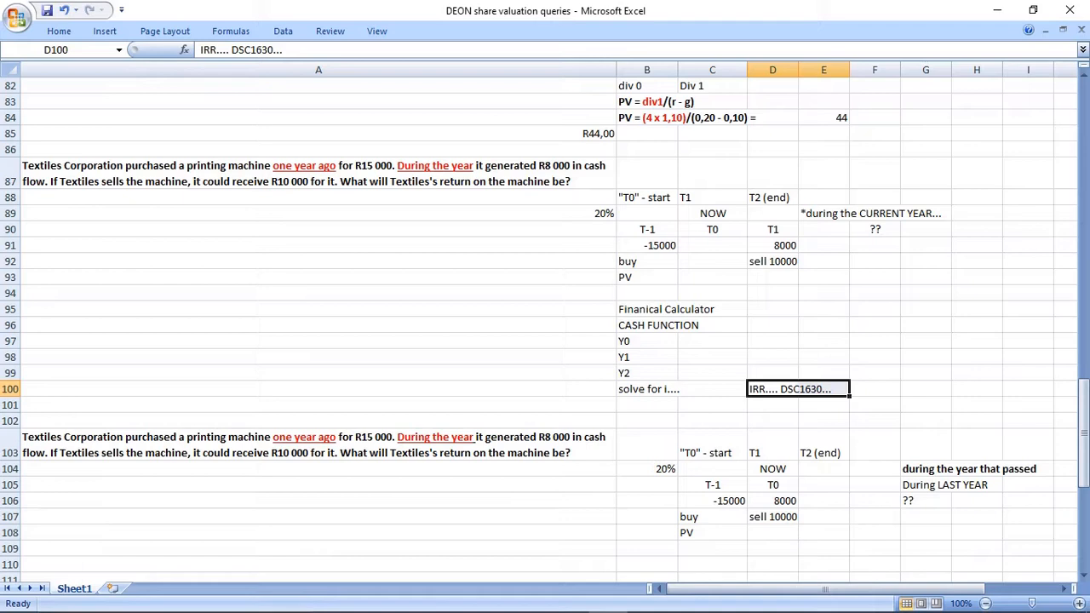
drag(649, 389, 821, 389)
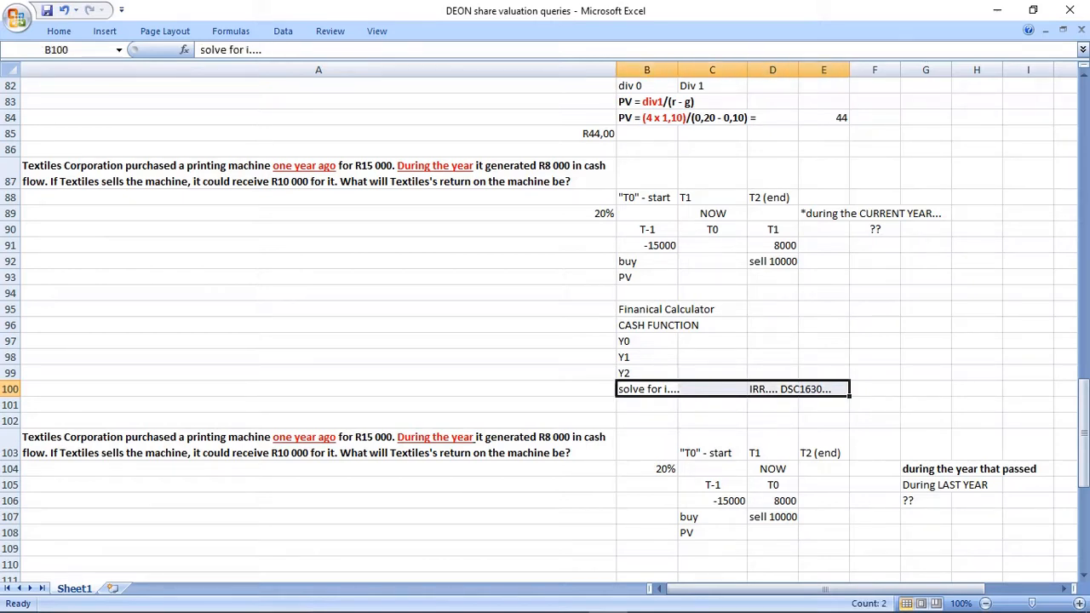
drag(649, 341, 712, 373)
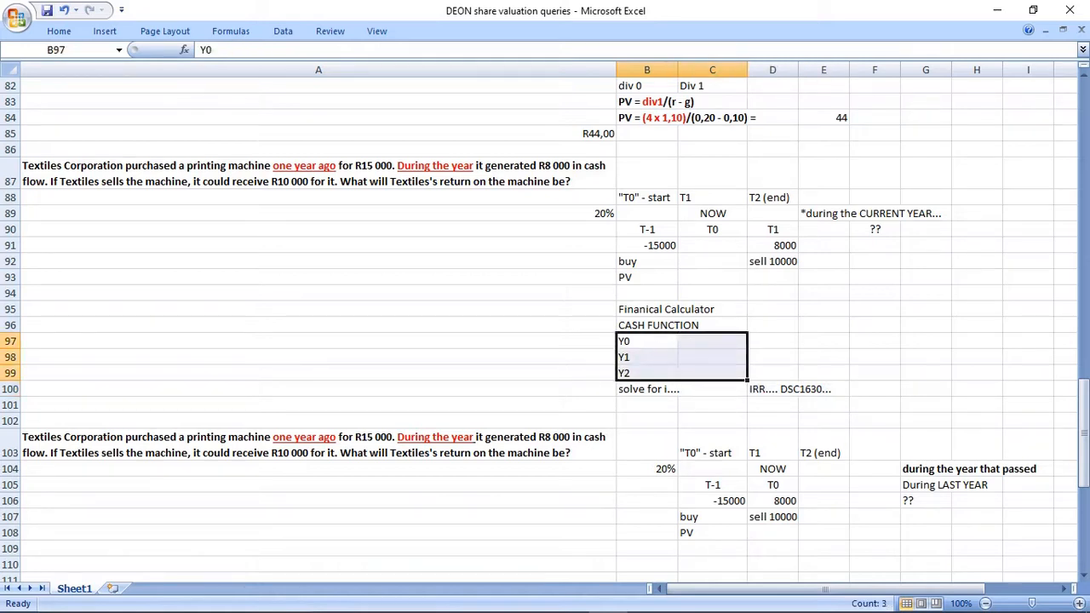
drag(649, 309, 712, 373)
drag(649, 357, 712, 341)
Fill in the first block's cash flows for Y0 with =B91 in C97 and for Y1 with 0 in C98.
click(712, 341)
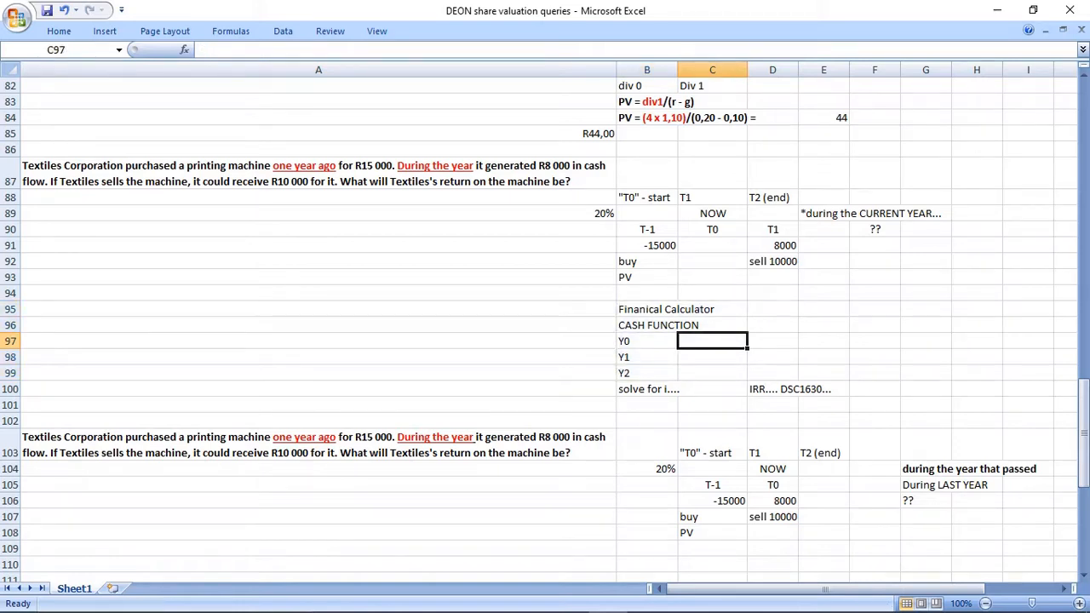
text(=B91)
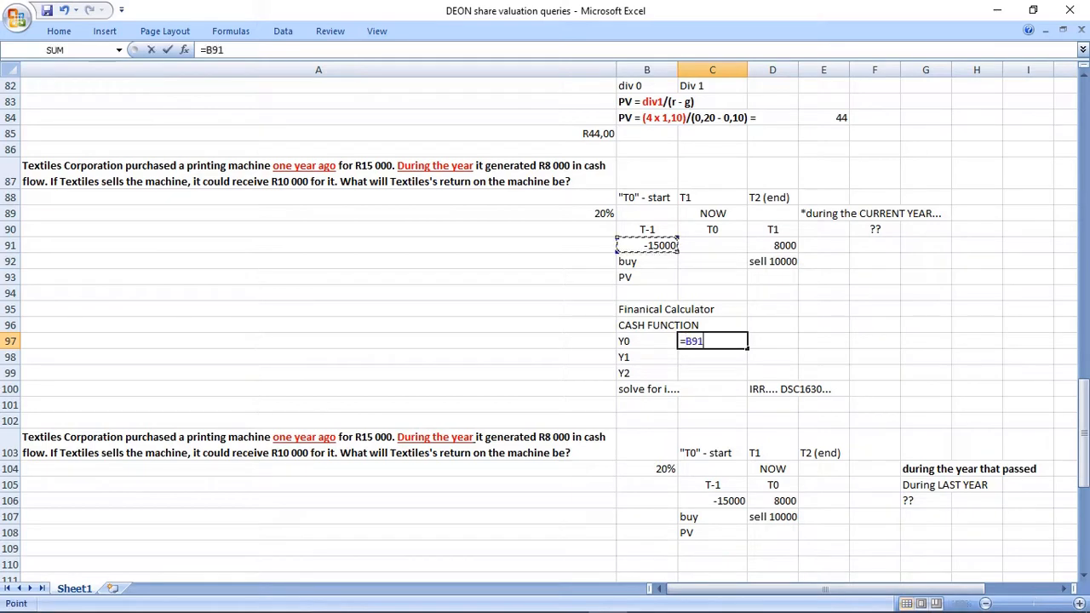
key(Return)
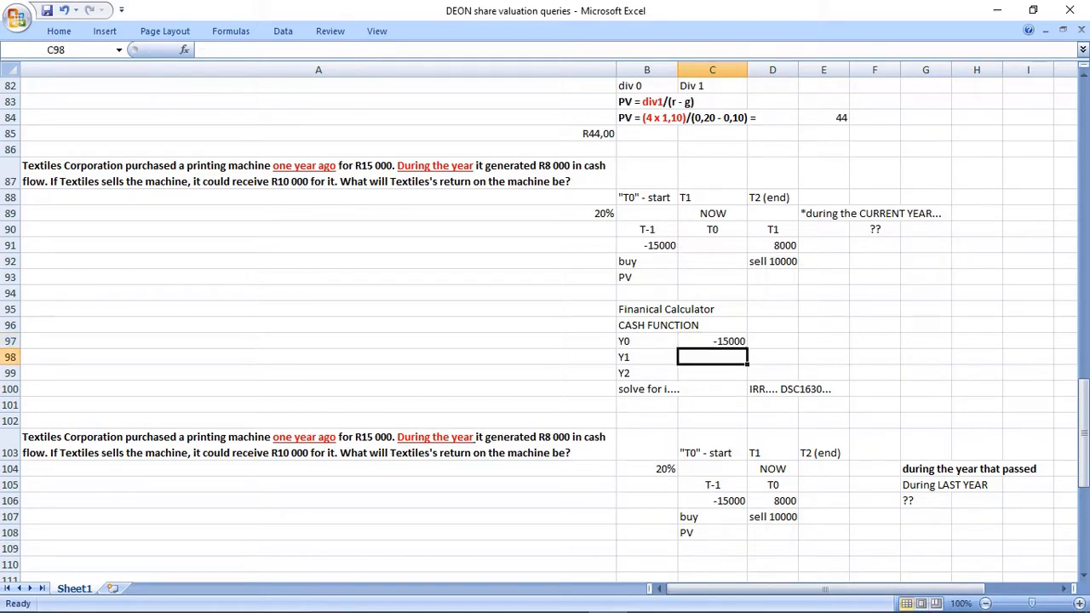
drag(712, 230, 713, 278)
click(713, 357)
text(0)
key(Return)
Enter the formula =8000+10000 in C99 as the first block's Y2 cash flow.
drag(647, 373, 713, 373)
click(712, 373)
text(=)
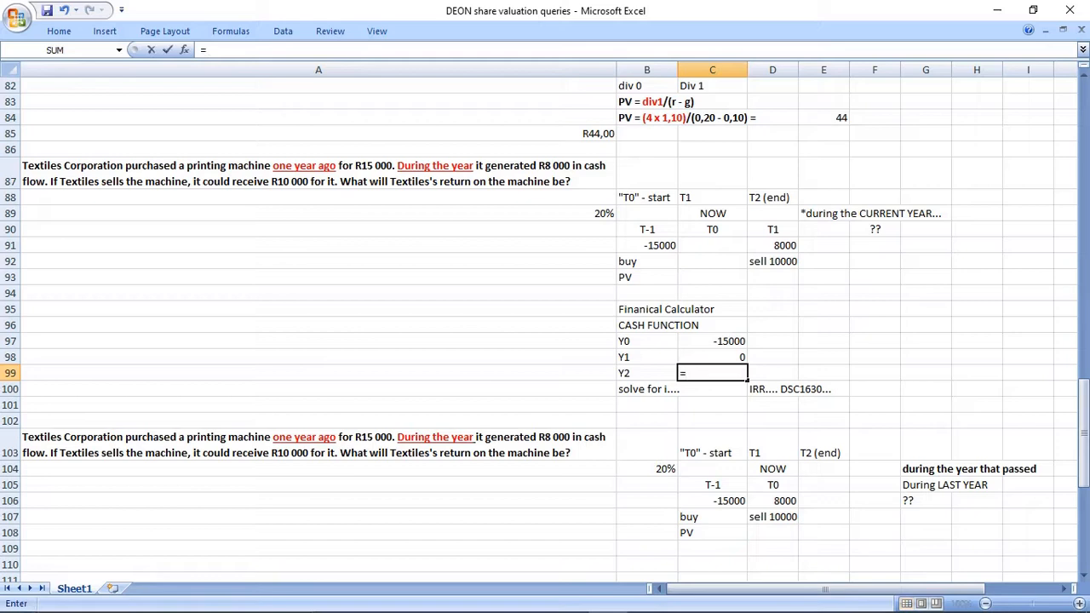
text(8000+10000)
key(Return)
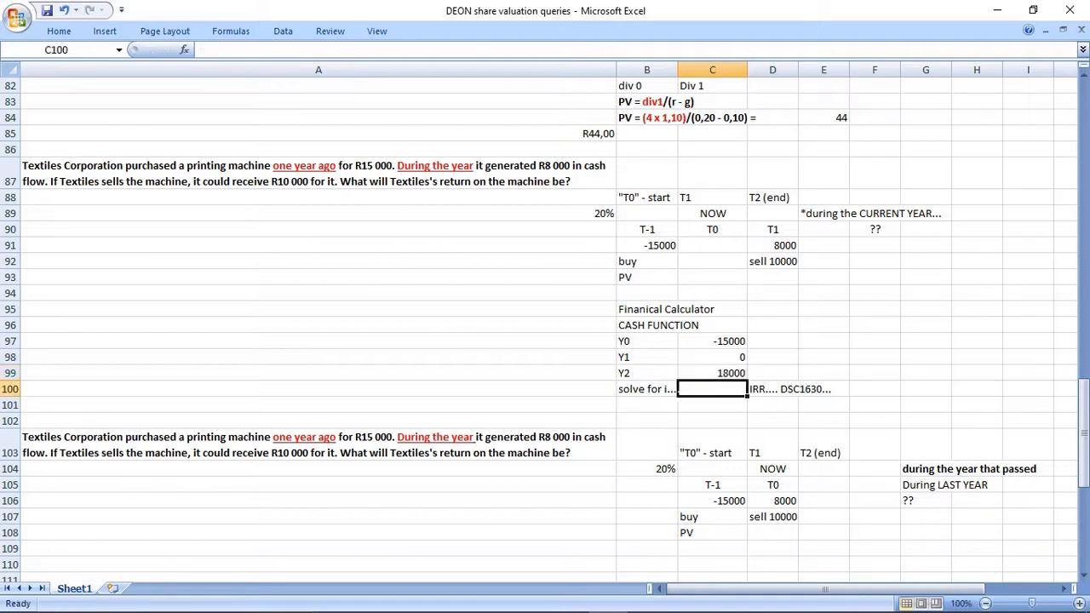
Copy the completed cash function block B95:E100 to B110, below the second Textiles timeline.
drag(647, 309, 772, 373)
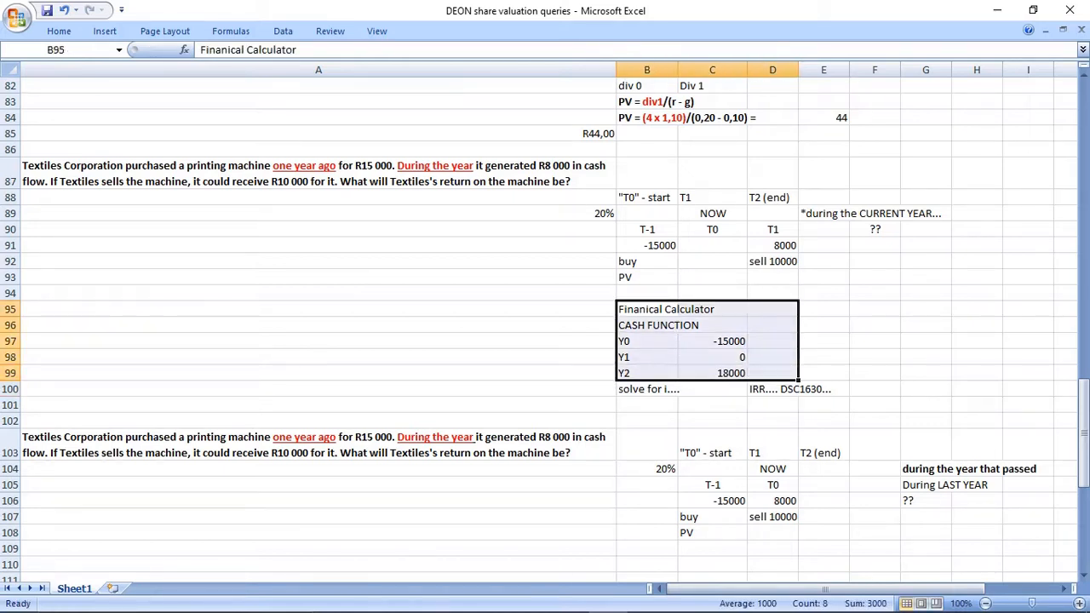
click(713, 405)
click(647, 389)
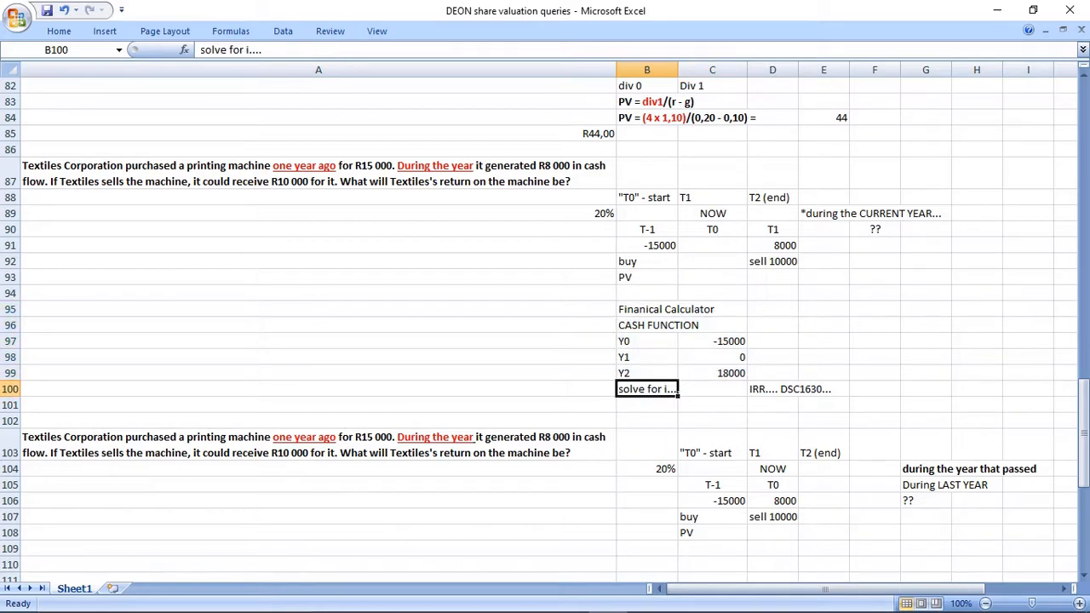
drag(647, 406, 648, 420)
drag(647, 309, 823, 389)
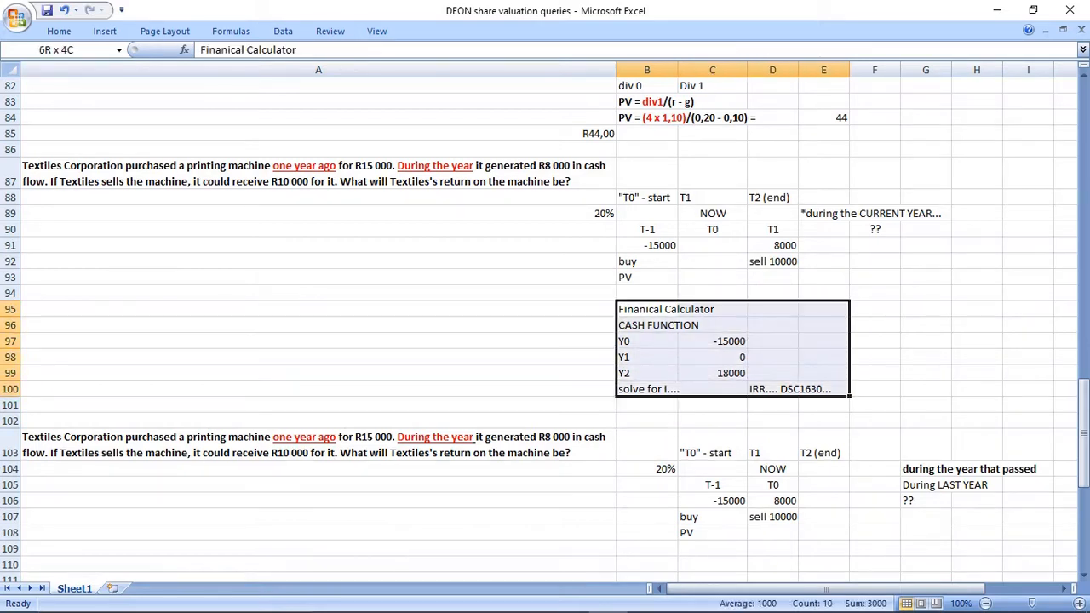
key(ctrl+c)
scroll(713, 389, down, 3)
click(648, 405)
key(ctrl+v)
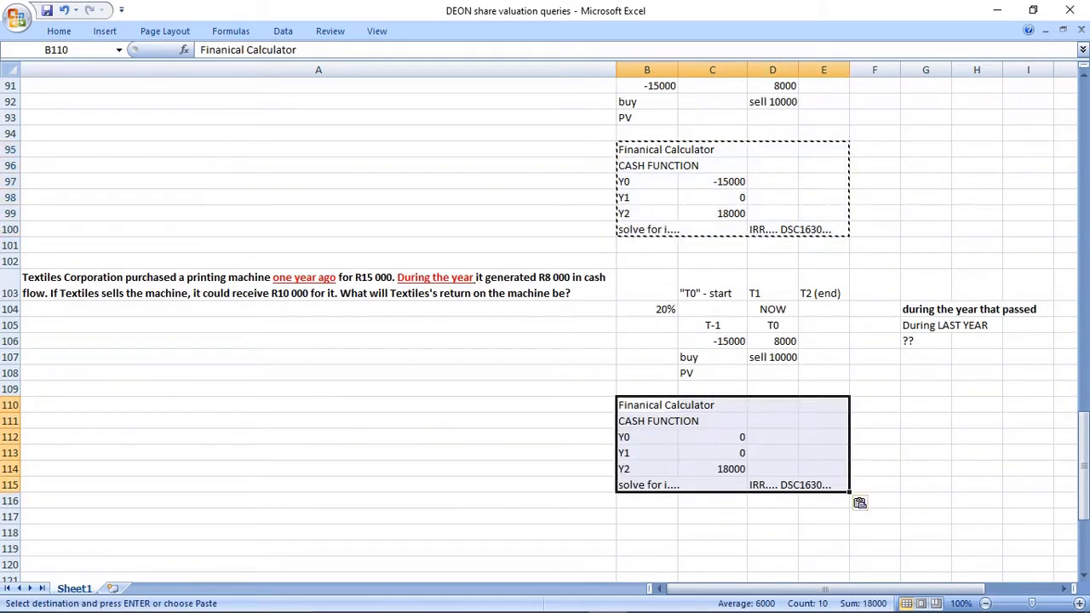
Set the copied block's Y0 cash flow in C112 to -15000.
click(712, 501)
click(713, 437)
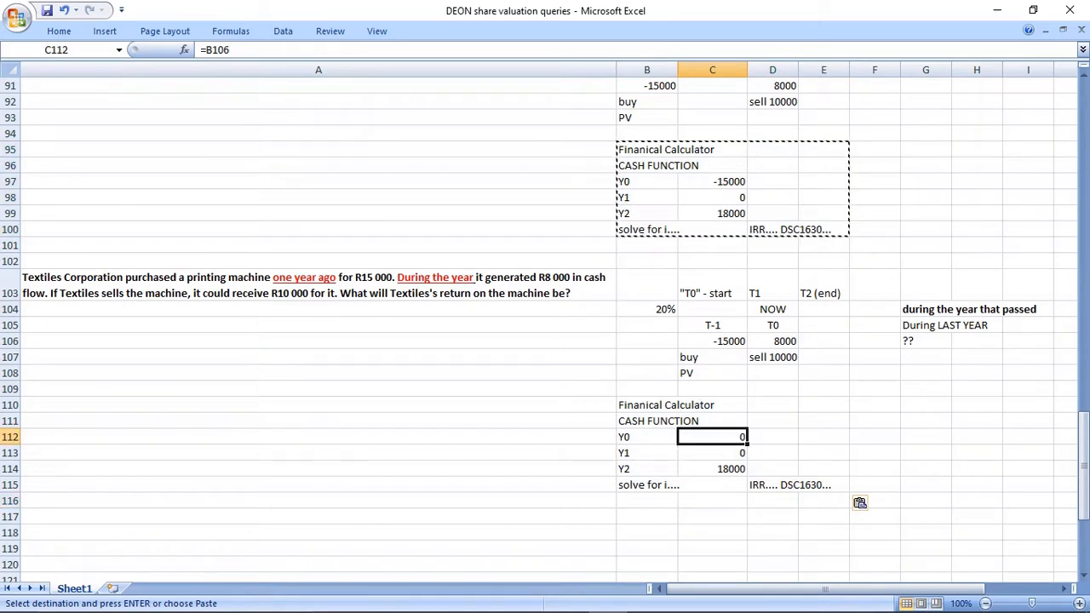
text(-15000)
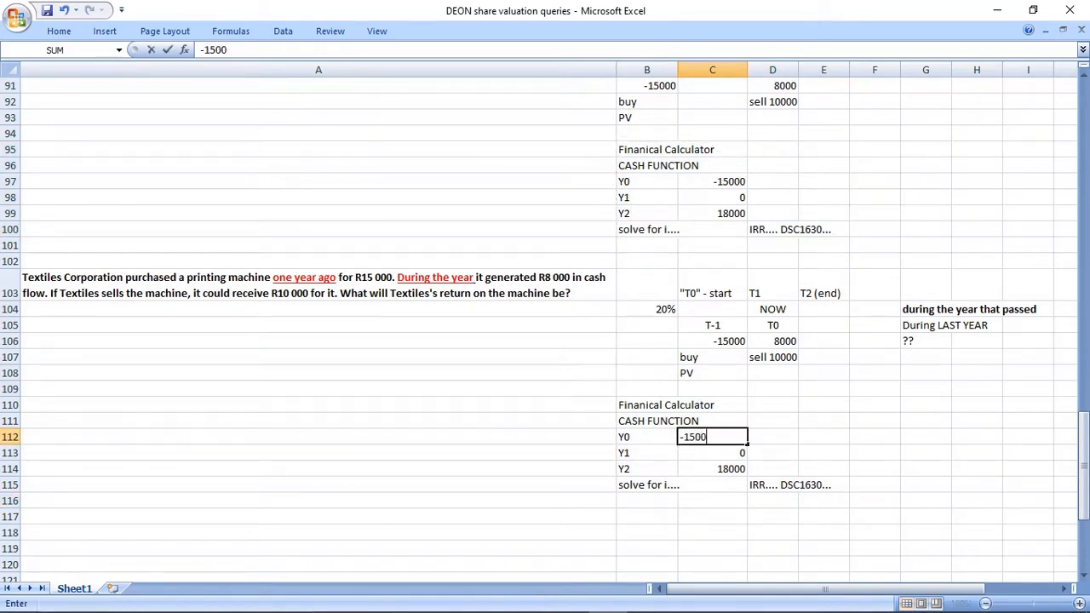
key(Return)
Clear the Y2 row in B114:C114 and set the Y1 cash flow in C113 to 18000.
drag(647, 469, 713, 469)
key(Delete)
click(713, 453)
text(18000)
key(Return)
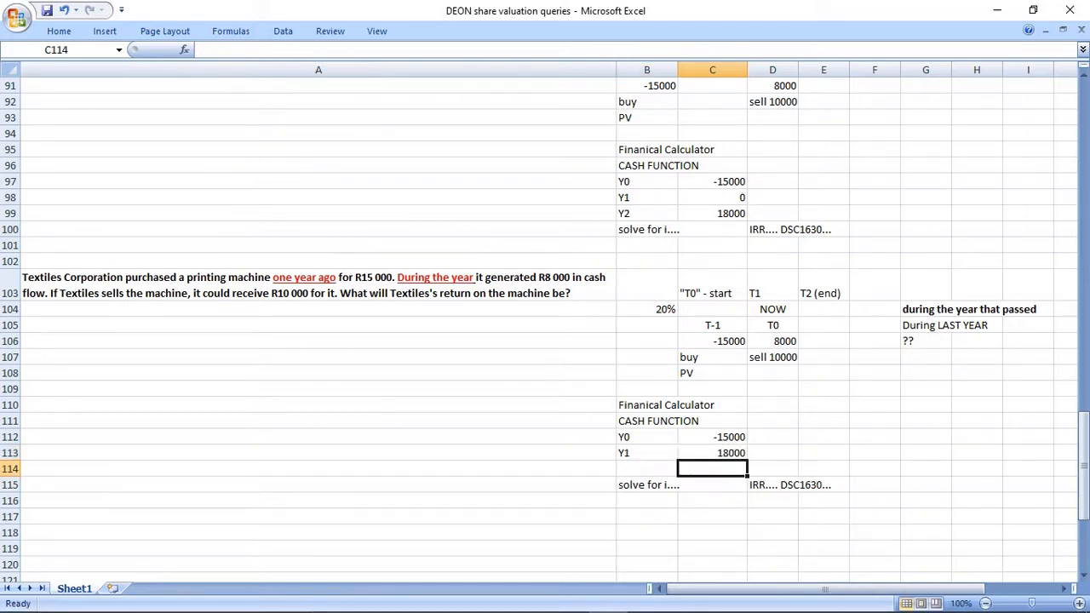
drag(713, 341, 773, 358)
click(773, 373)
click(713, 437)
click(713, 453)
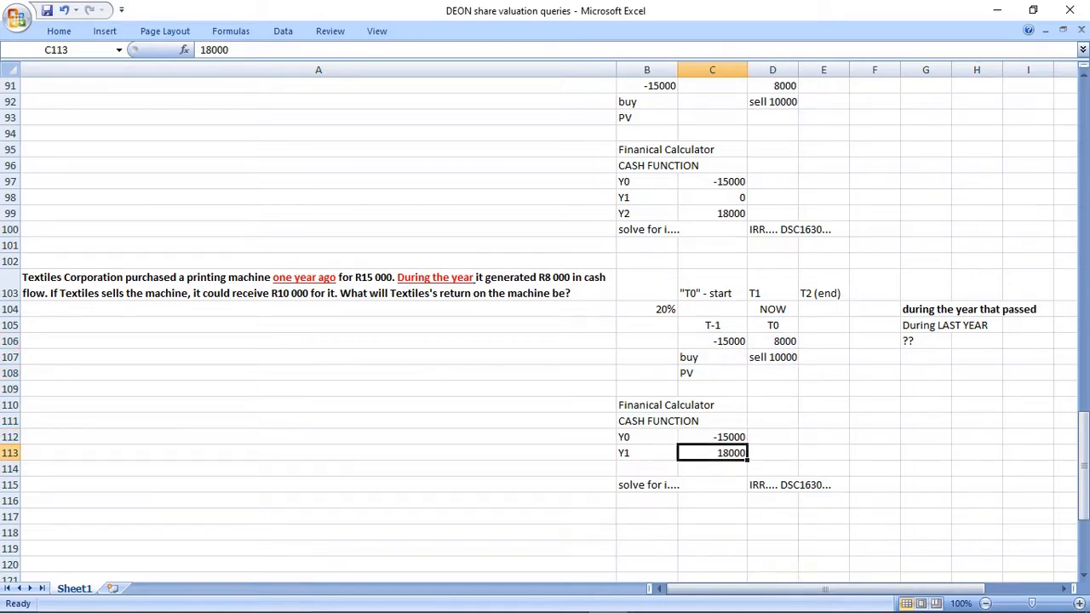
scroll(545, 324, down, 2)
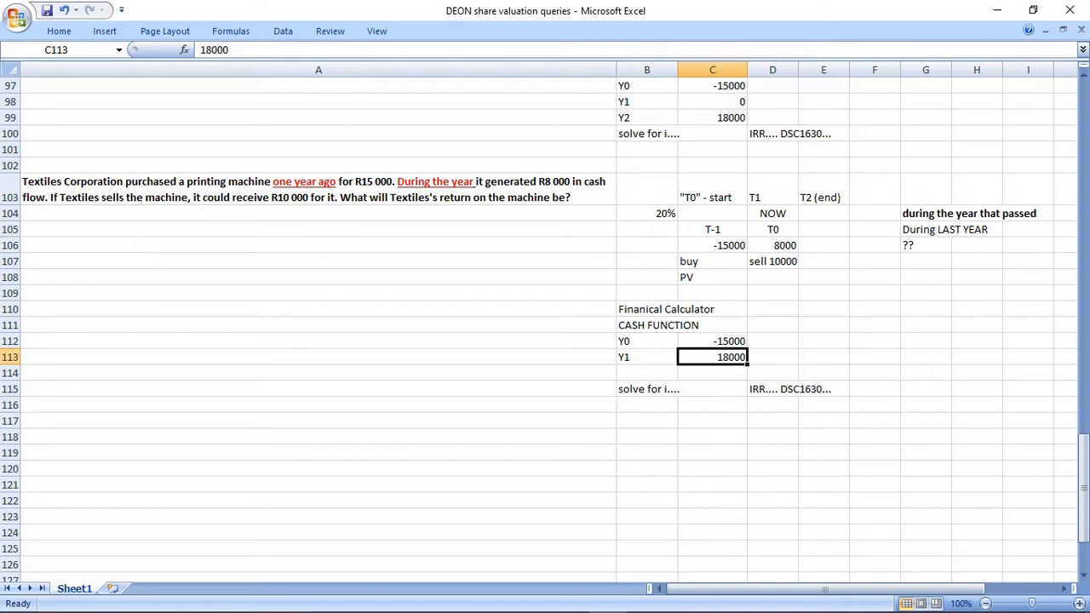
drag(647, 309, 823, 389)
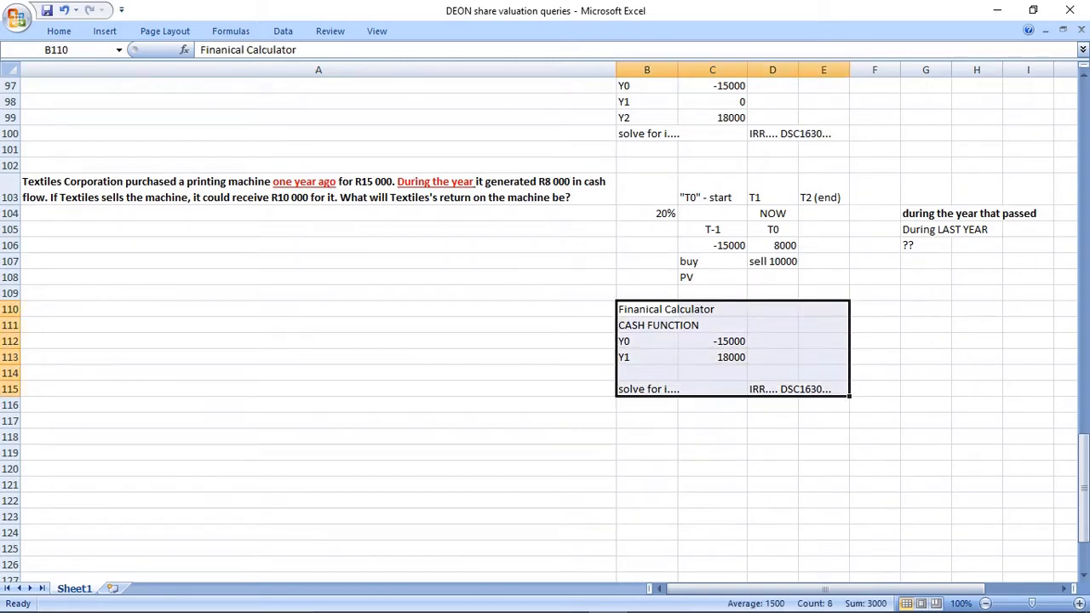
Enter the heading "OR you can use this..." in B118, below the second cash function block.
click(647, 437)
text(OFR)
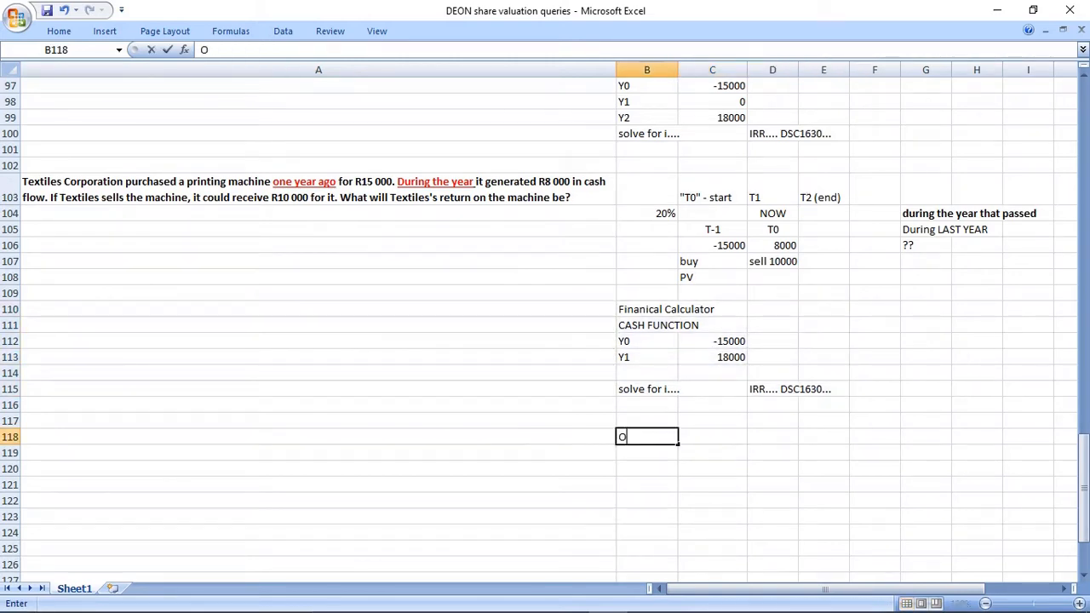
key(BackSpace)
key(BackSpace)
text(R you can use this...)
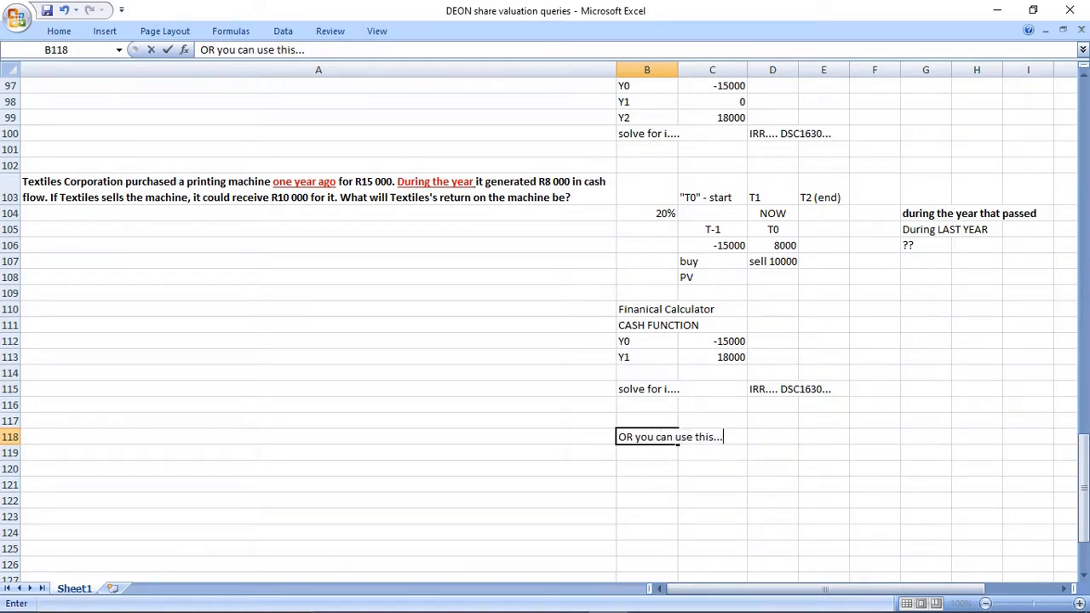
key(Return)
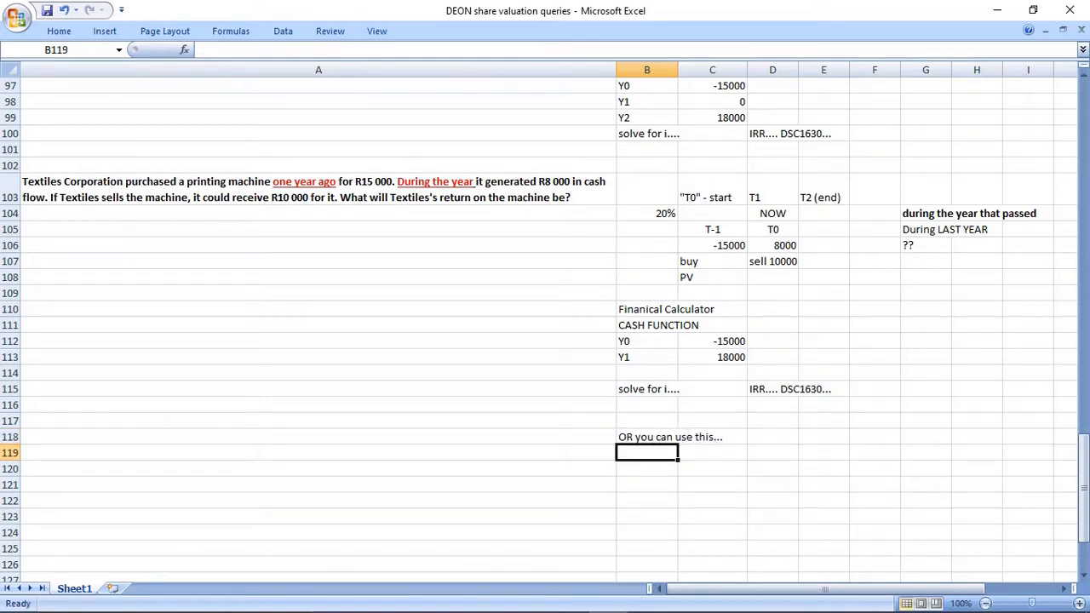
Enter "PV = -15000" in B120 and "FV = 18000" in B121 under the alternative method heading.
click(712, 484)
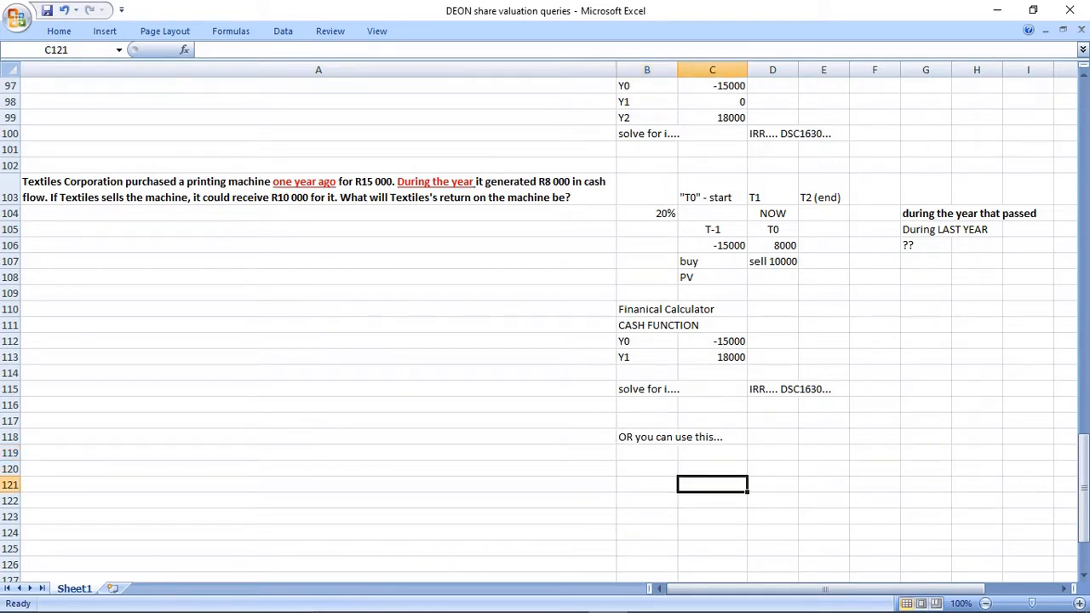
click(647, 469)
text(PV = -15000)
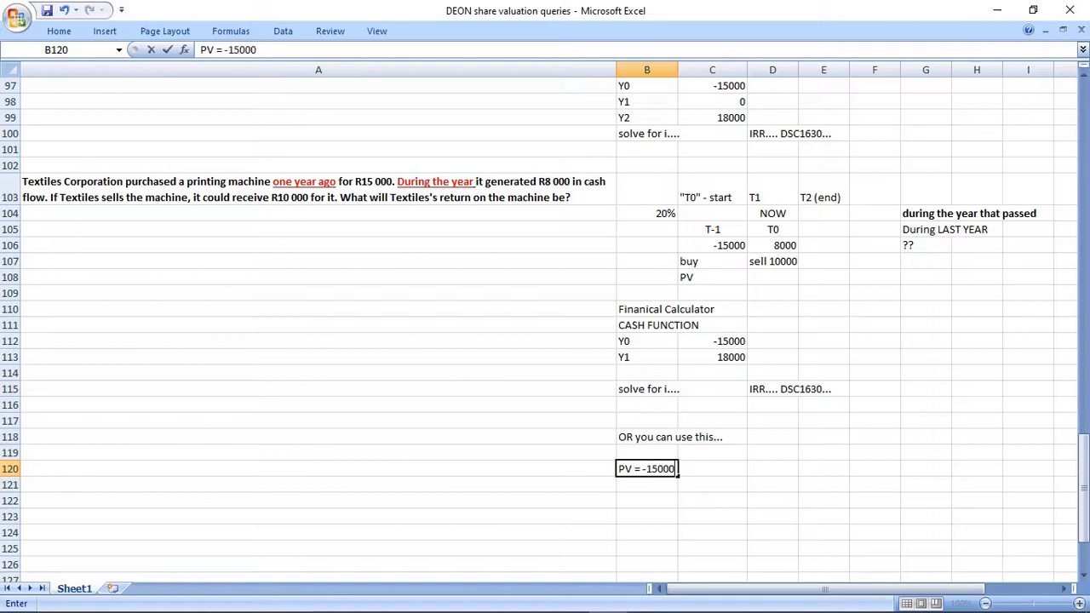
key(Return)
text(FV)
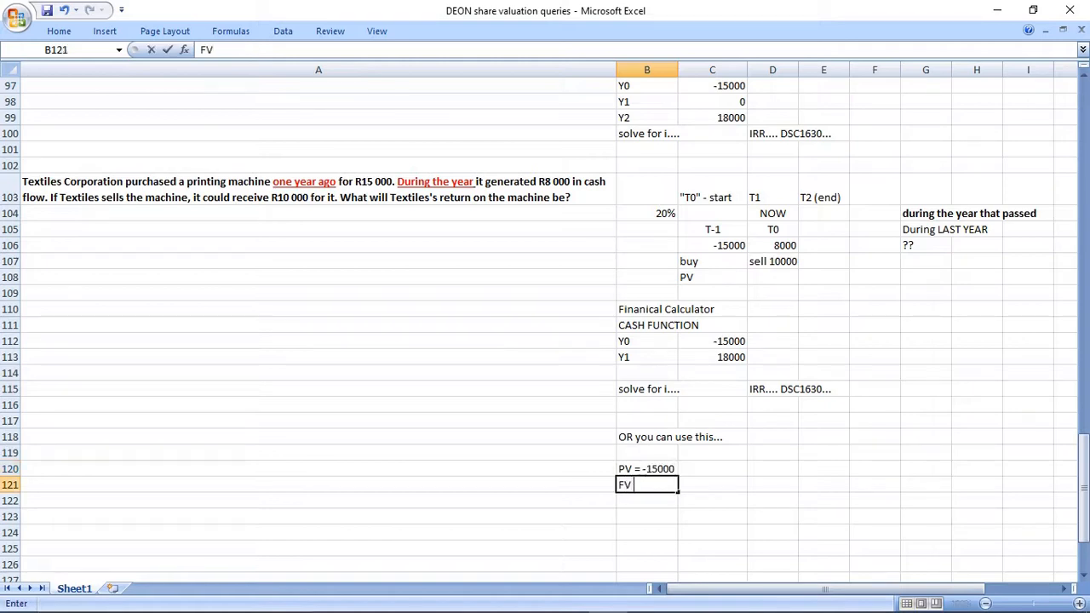
text( = 18000)
key(Return)
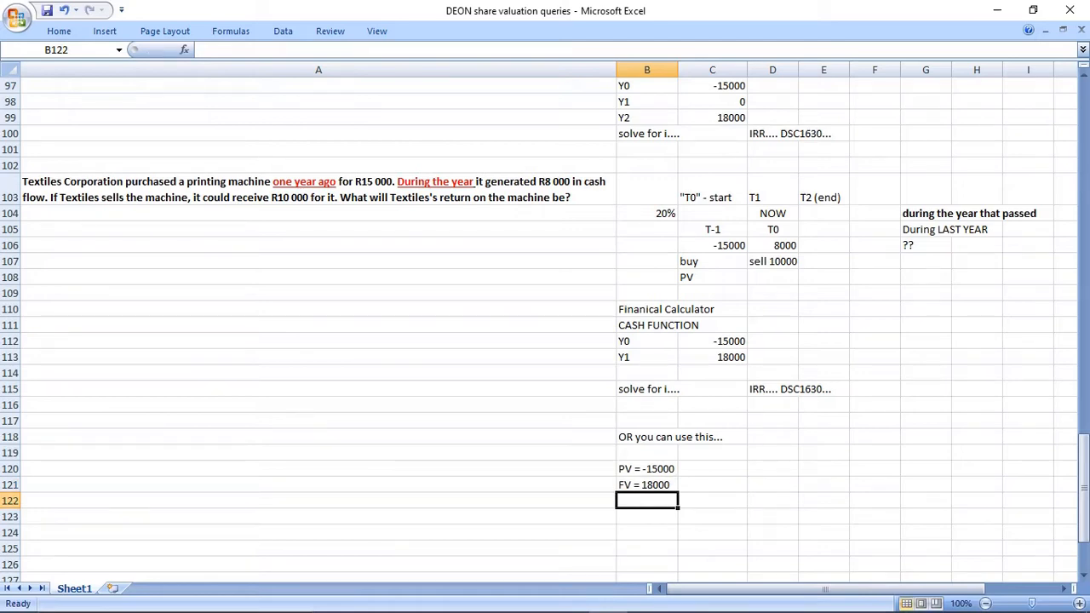
Enter "n = 1" in B122 below the FV line.
text(i =)
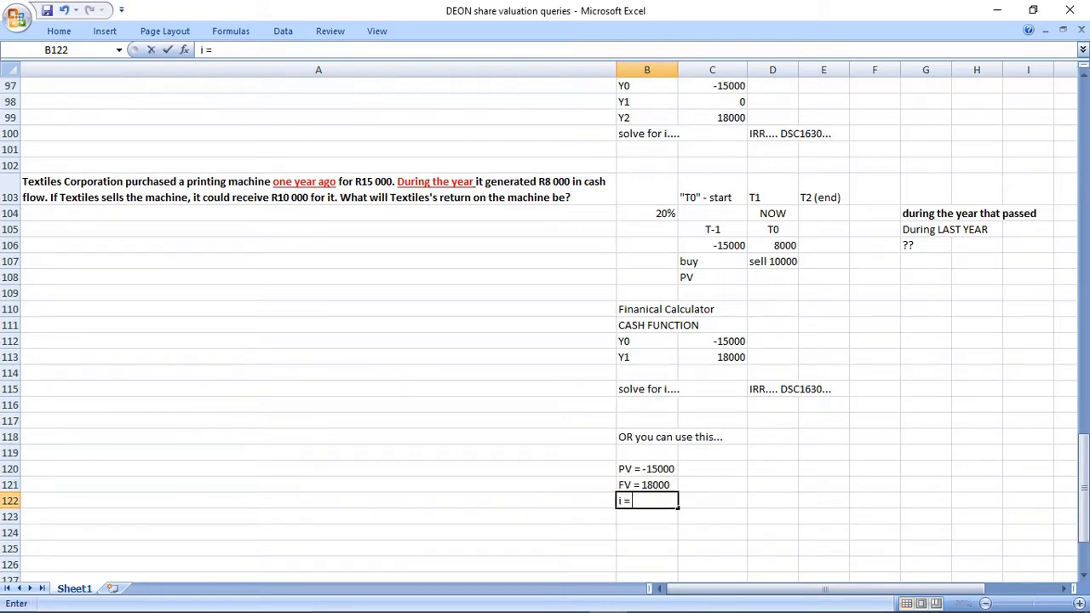
key(BackSpace)
key(BackSpace)
key(BackSpace)
text(n -)
key(BackSpace)
key(BackSpace)
text(= 1)
key(Return)
Enter "solve for i =" in B123 beneath the n = 1 line.
text(solv)
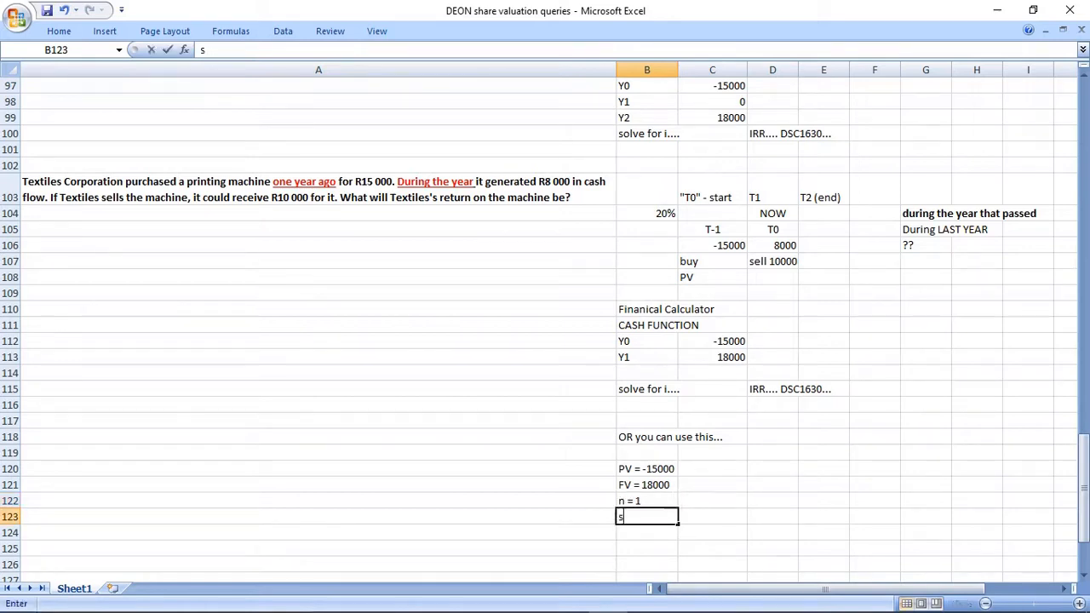
key(BackSpace)
key(BackSpace)
key(BackSpace)
key(BackSpace)
text(solve for i =)
key(Return)
Copy the alternative method block in B118:C123 to H95, beside the first cash function block.
drag(647, 437, 699, 517)
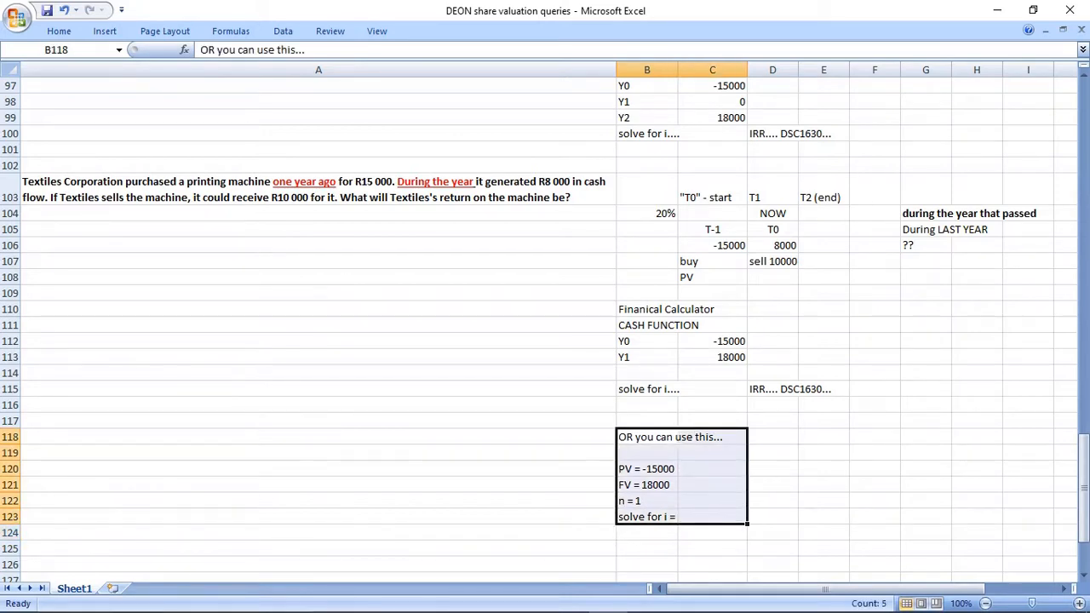
click(647, 453)
drag(647, 437, 698, 517)
key(ctrl+c)
scroll(545, 324, up, 2)
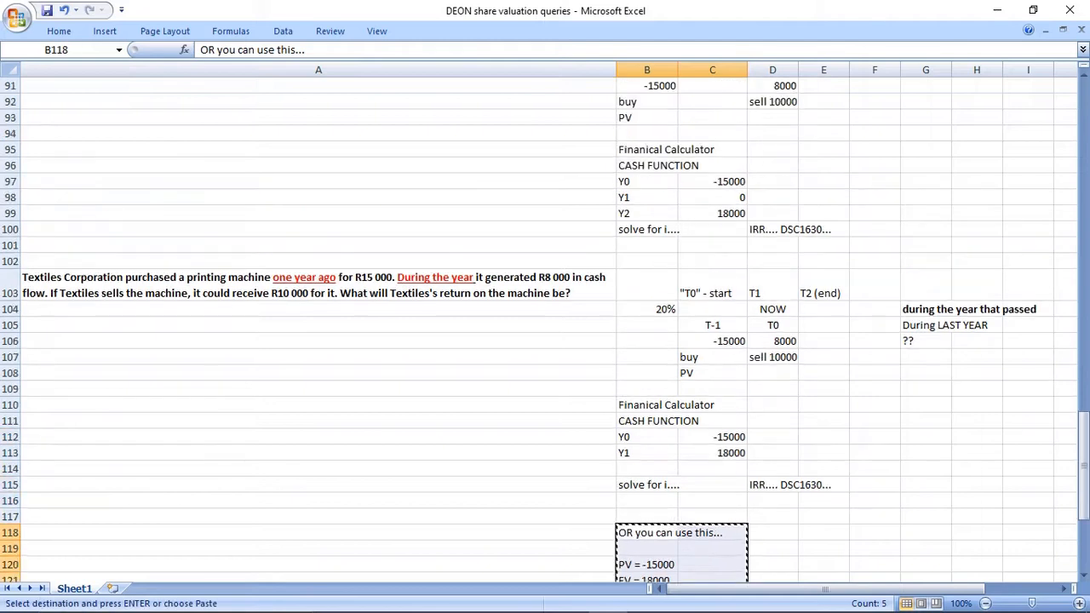
scroll(545, 323, down, 1)
scroll(545, 324, up, 3)
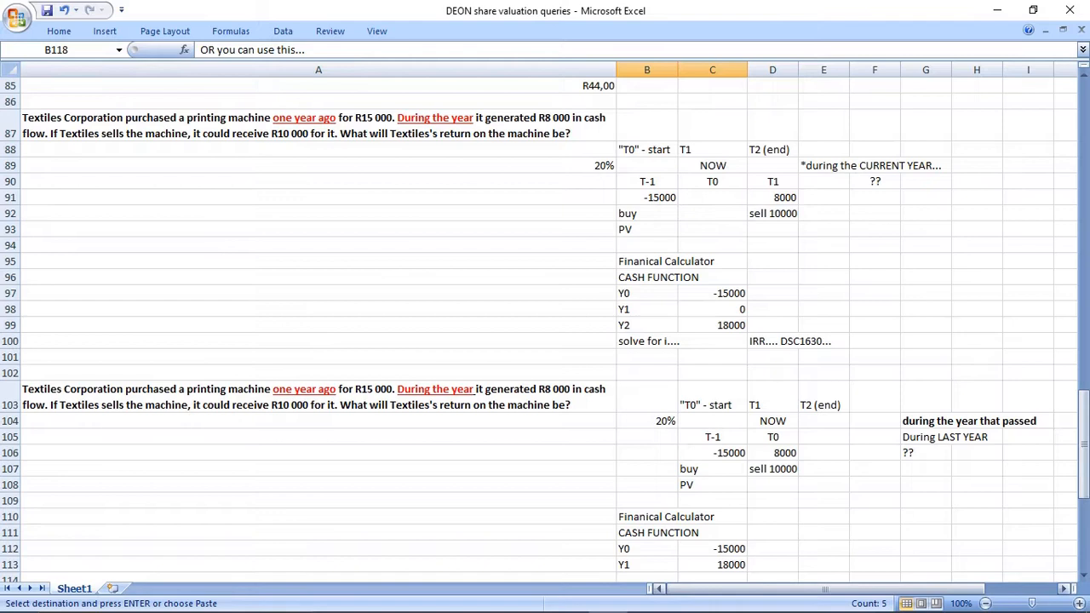
scroll(545, 324, right, 2)
scroll(545, 324, left, 2)
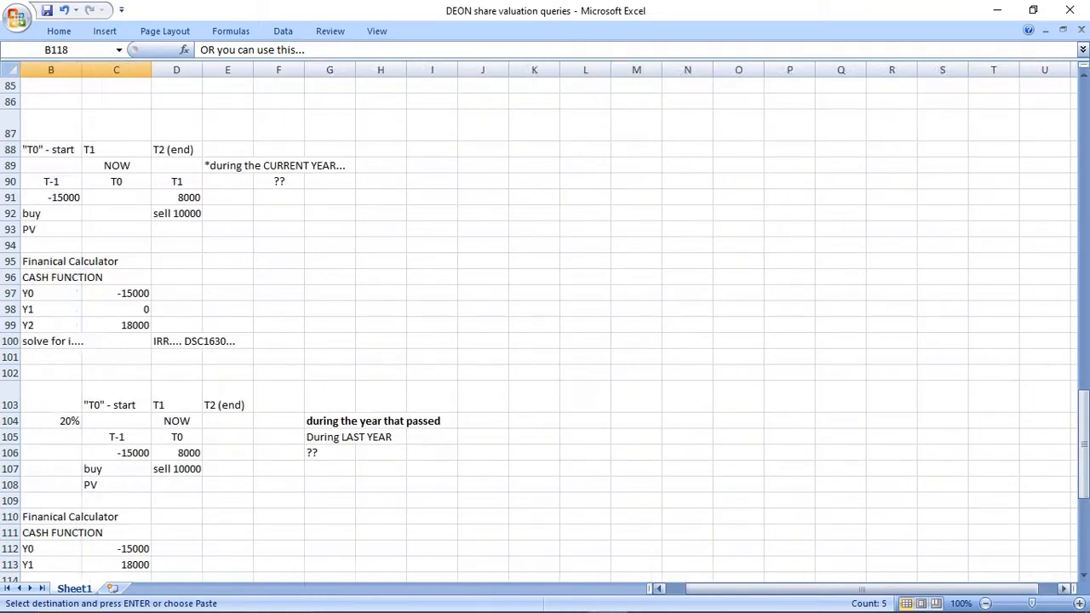
click(977, 261)
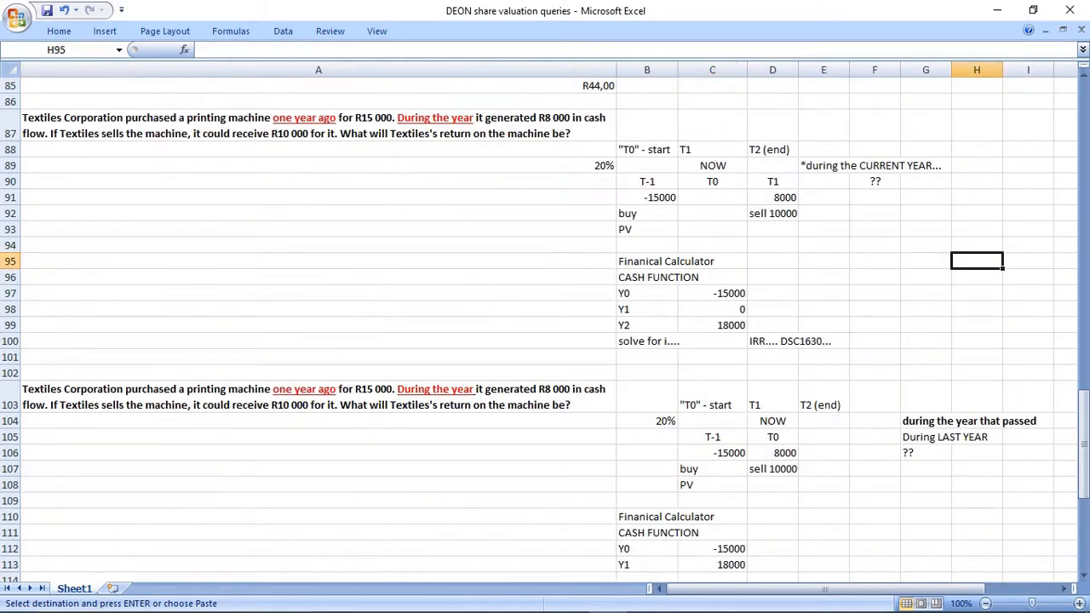
key(ctrl+v)
click(977, 373)
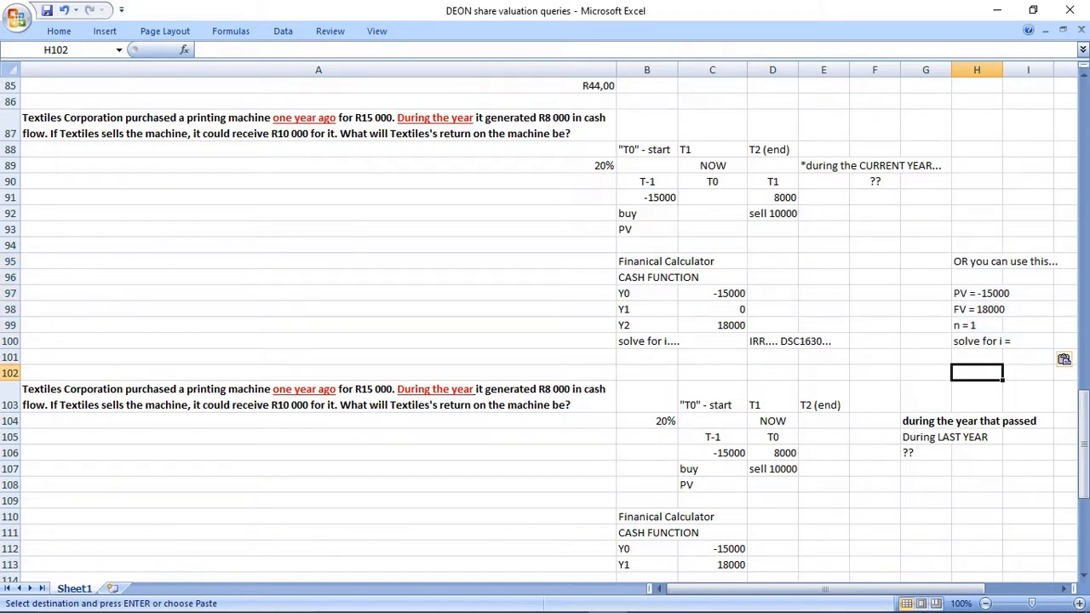
Change the number of periods in H99 of the copied block to "n = 2".
double_click(976, 326)
key(BackSpace)
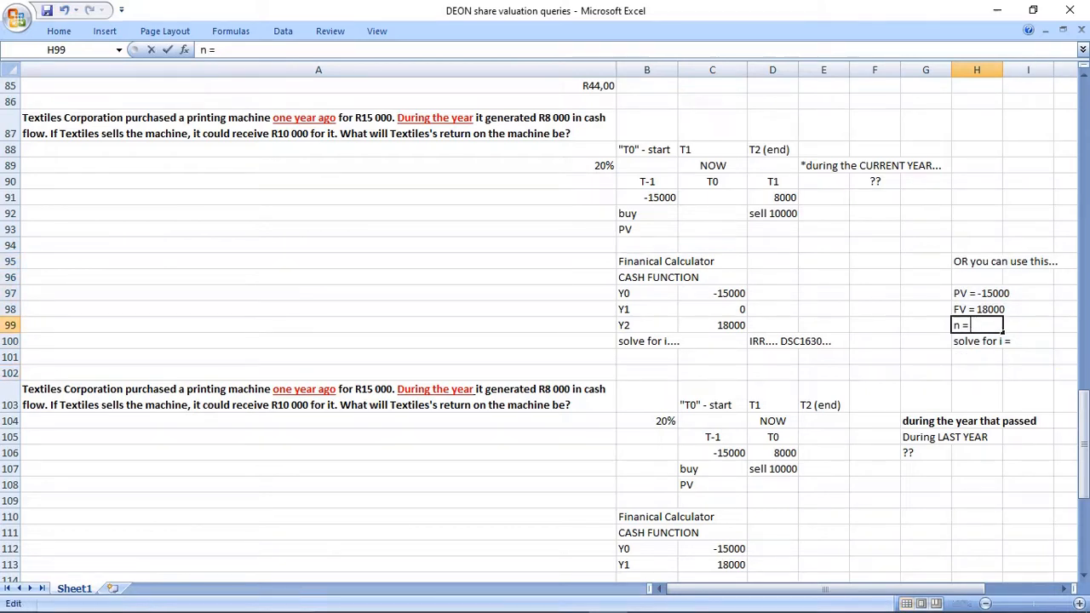
text(2)
key(Return)
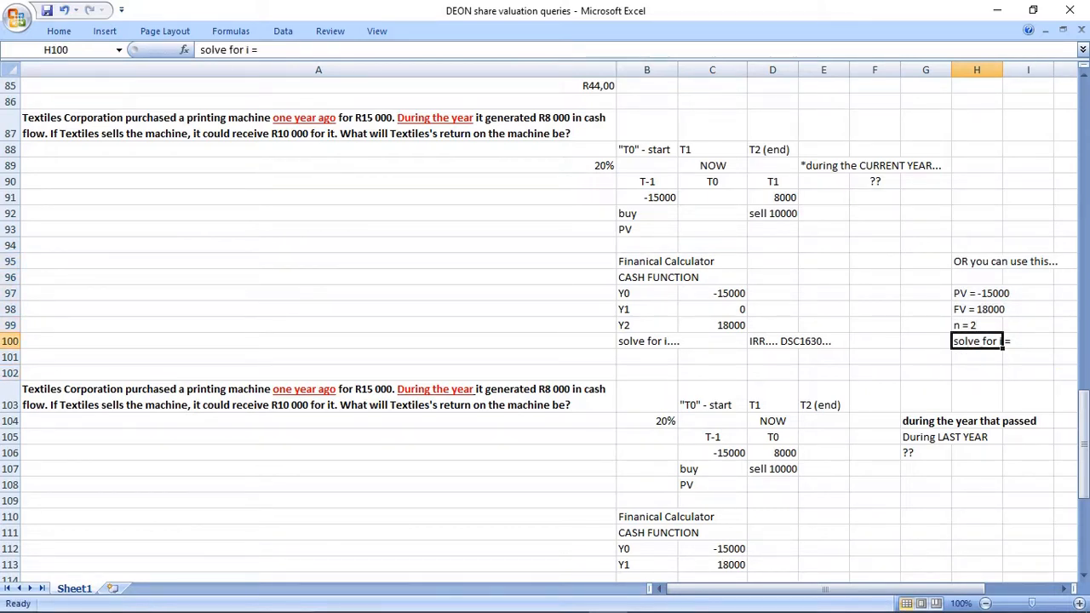
Open the "solve for i...." text in B100 for editing at its end.
scroll(545, 341, down, 1)
scroll(545, 340, down, 1)
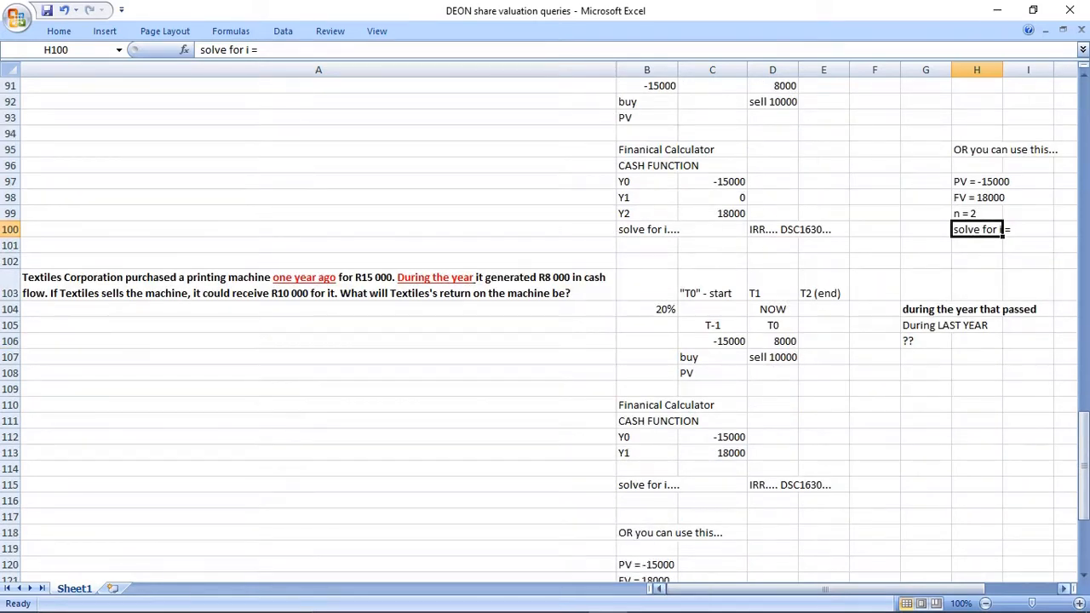
scroll(545, 340, right, 1)
scroll(545, 340, left, 1)
scroll(545, 340, down, 1)
scroll(544, 332, down, 3)
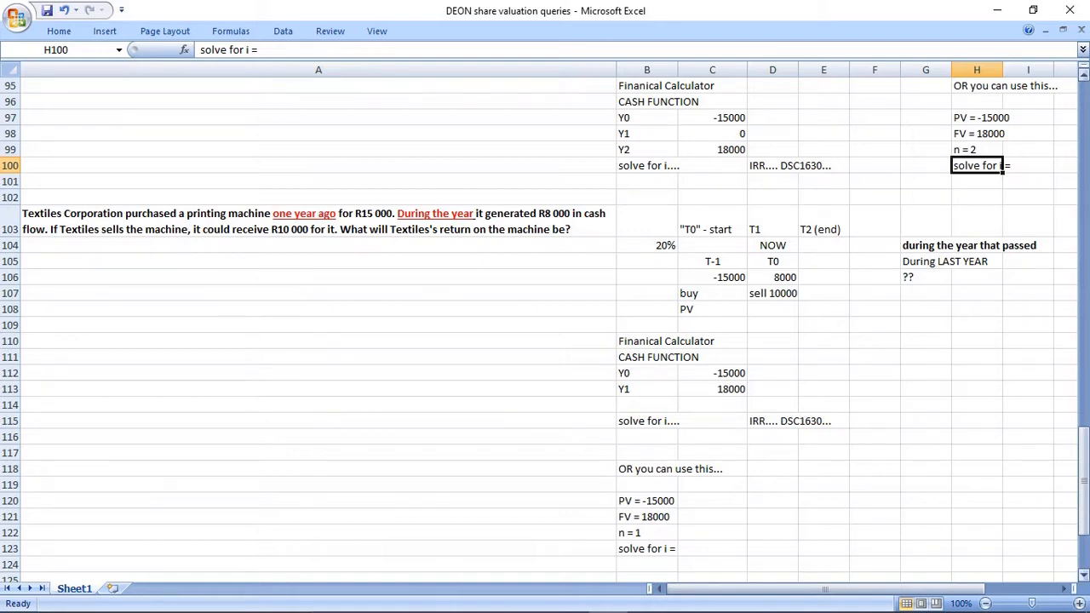
scroll(545, 332, up, 1)
click(647, 181)
click(272, 49)
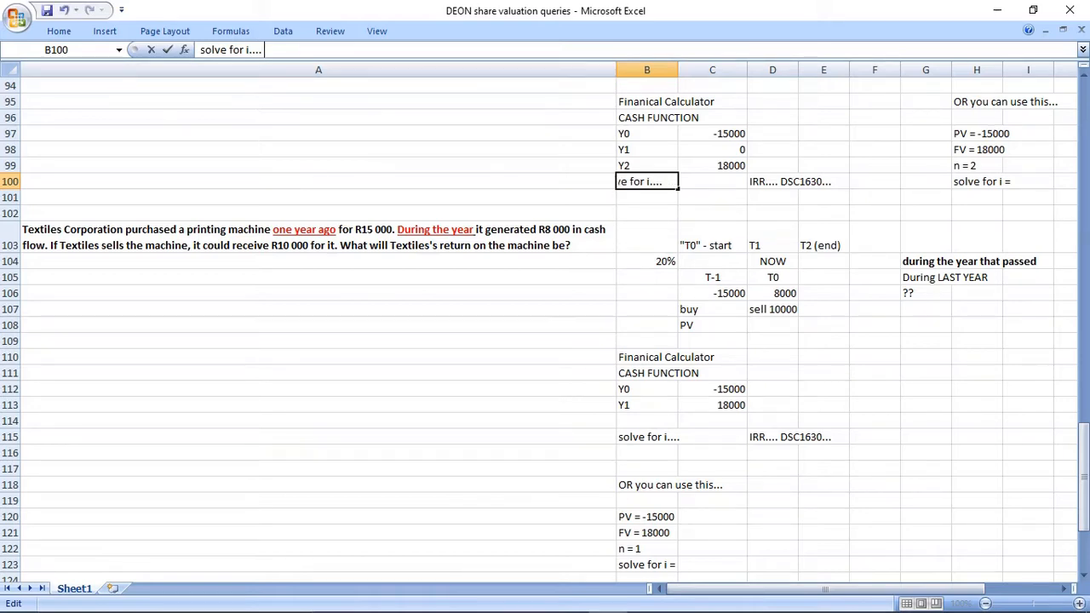
Complete the "solve for i...." text in B100 with the answer 9,544511501.
text(9,544511501)
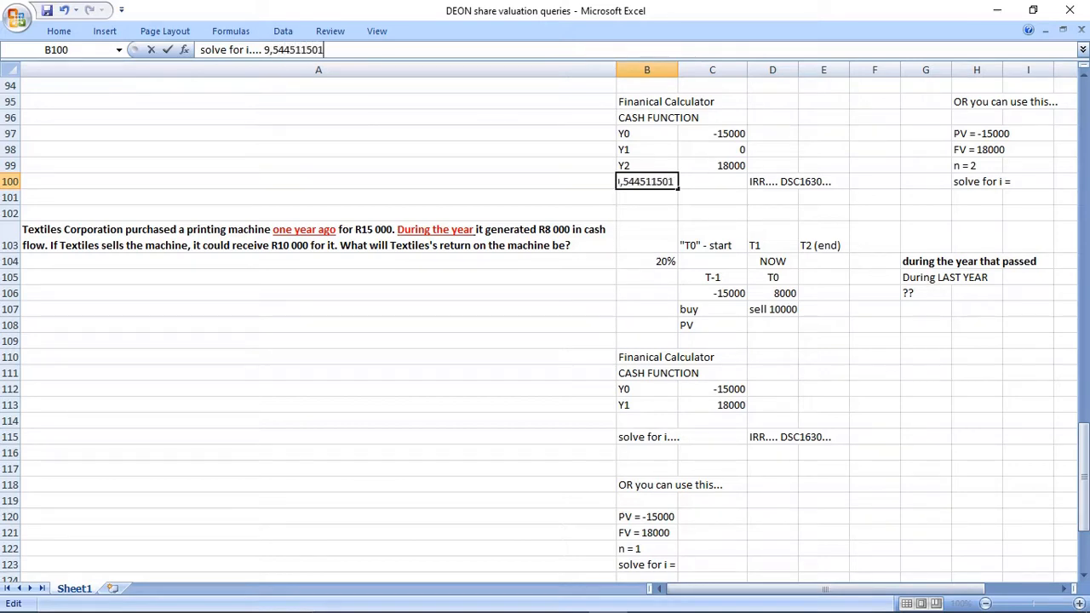
key(Return)
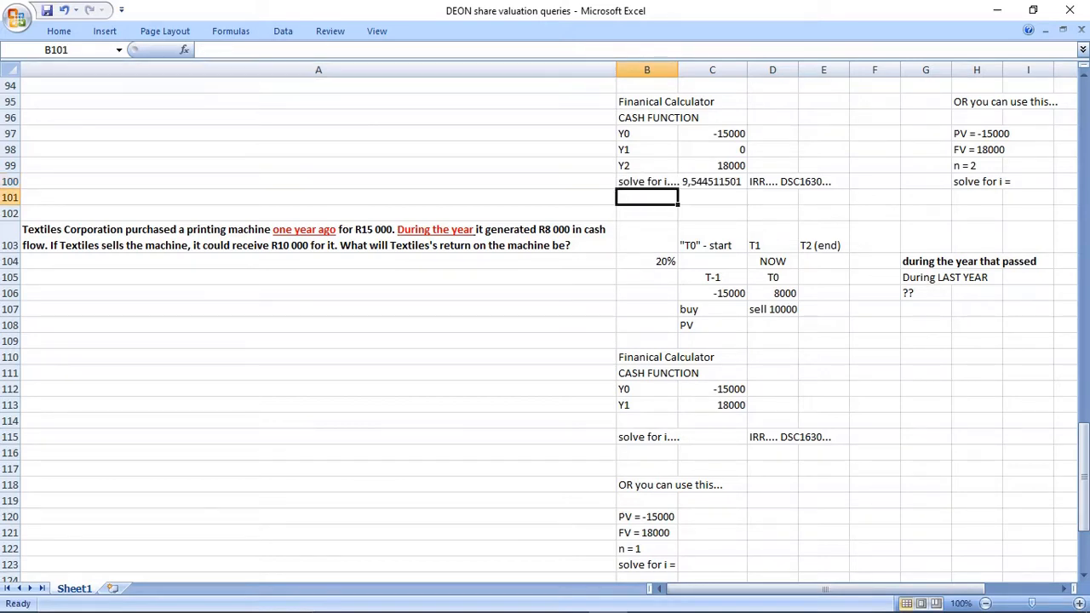
Append the answer 9,544511501 to "solve for i =" in H100 of the n = 2 block.
drag(976, 134, 1022, 181)
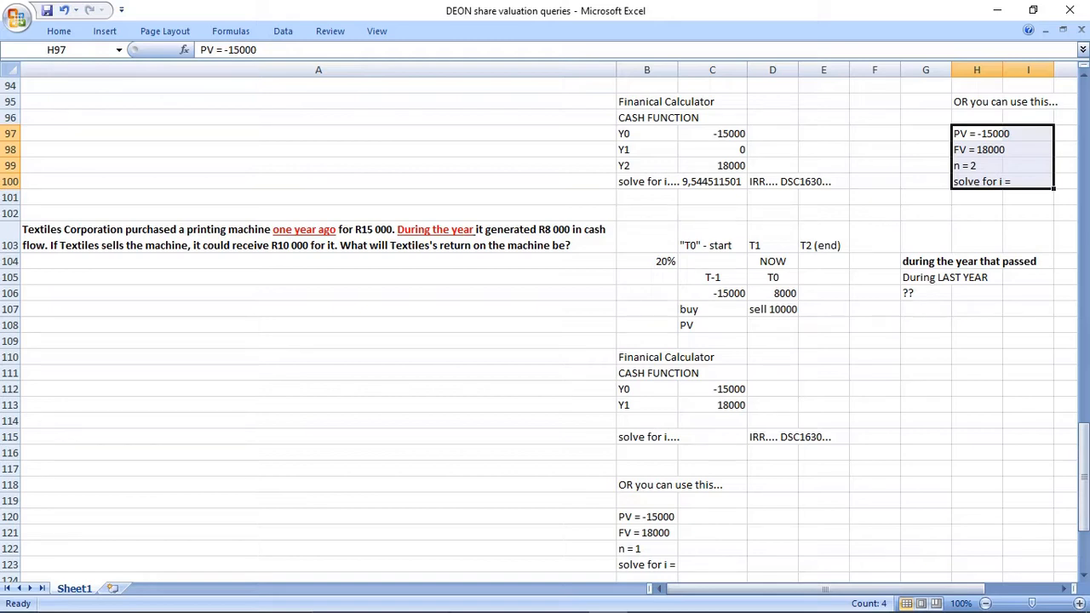
click(976, 182)
click(294, 50)
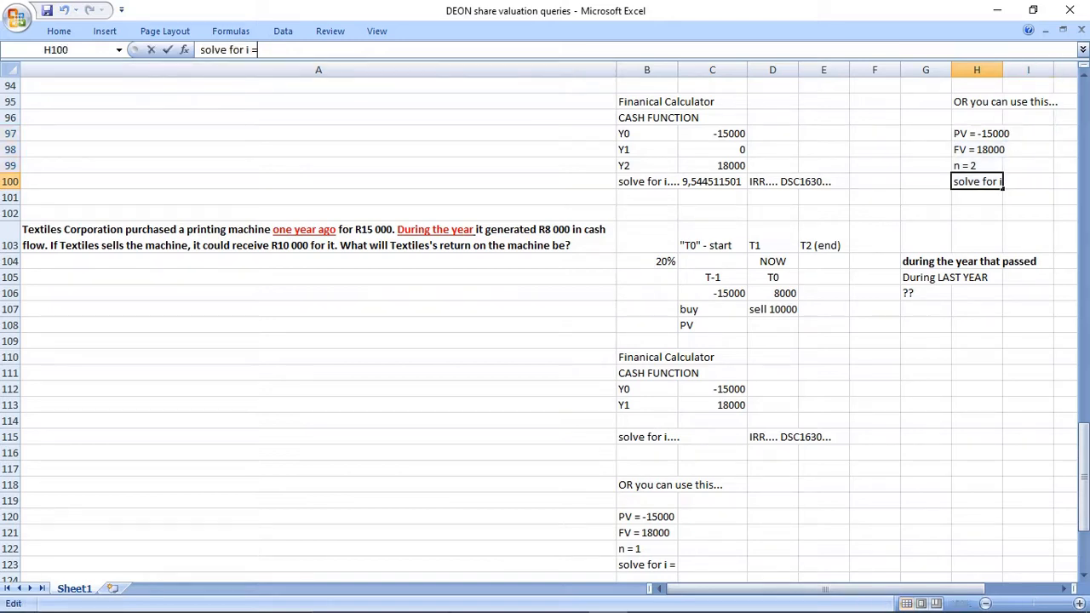
text(9,544511501)
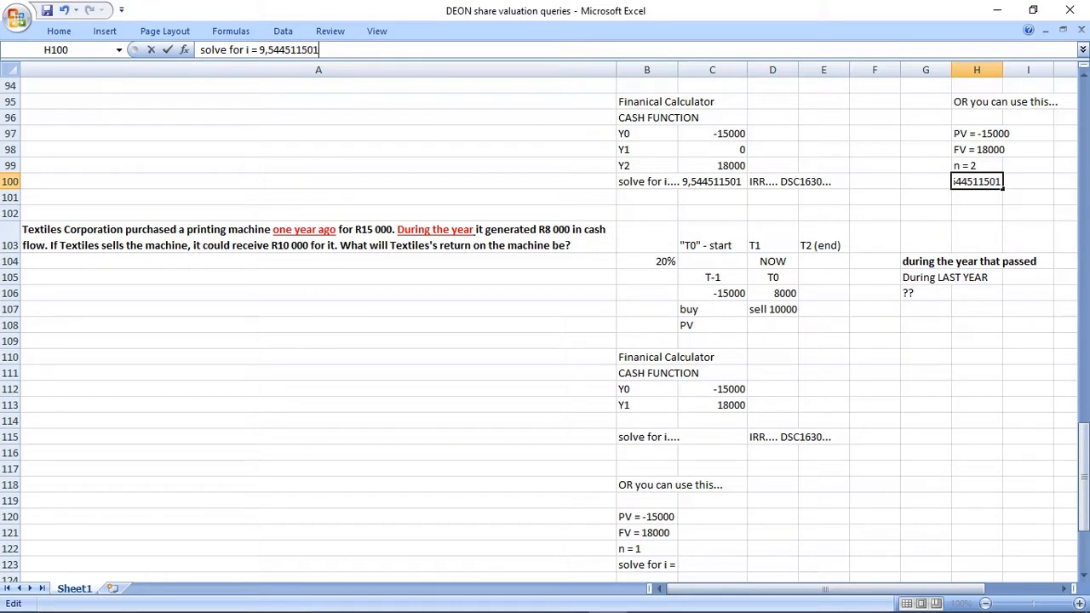
key(Return)
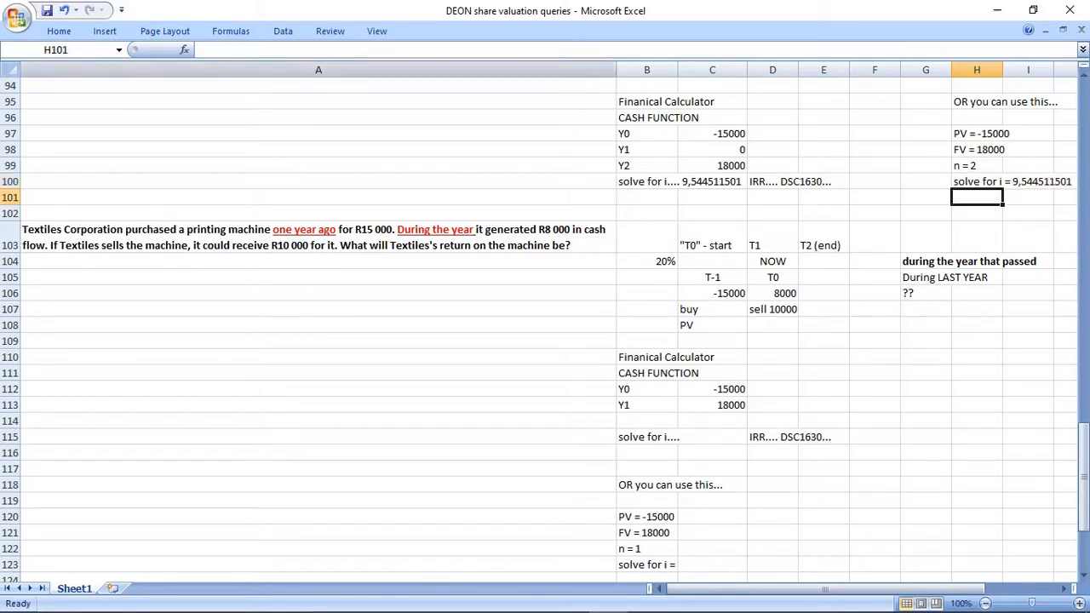
Compare the cash function block in B95:E100 with the alternative method in H95:I100, including both solve for i answers.
click(647, 101)
drag(672, 102, 1047, 182)
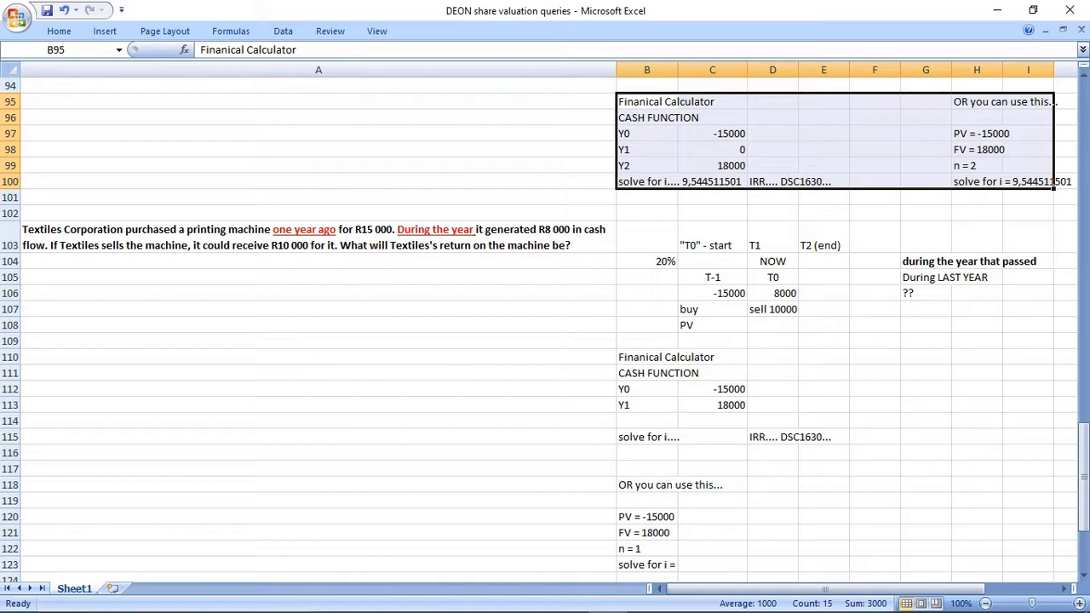
drag(647, 101, 823, 181)
key(ctrl+c)
drag(976, 102, 1031, 181)
key(ctrl+c)
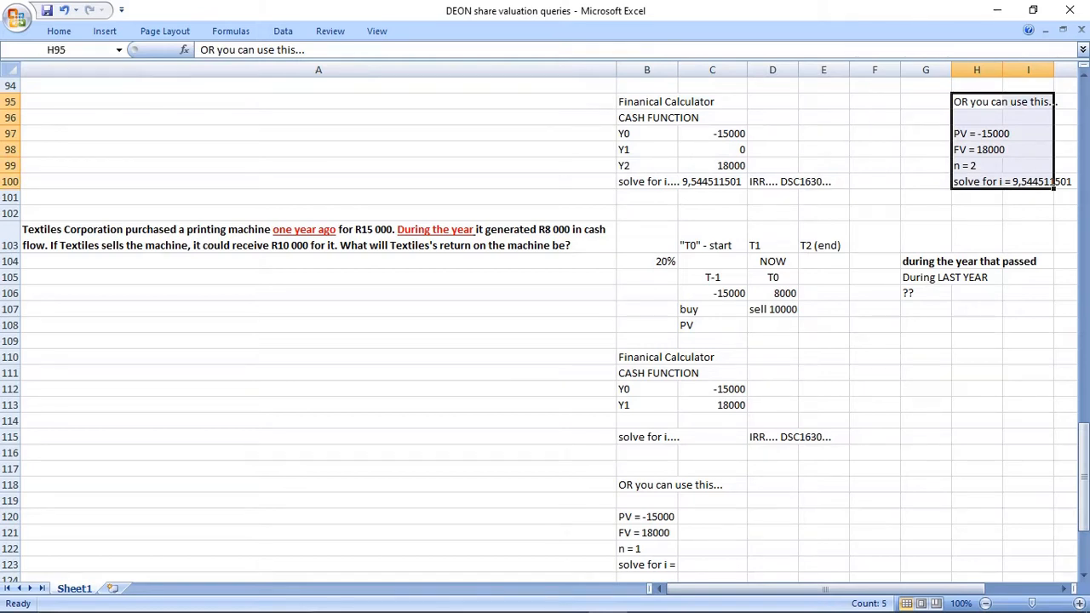
drag(648, 181, 1028, 181)
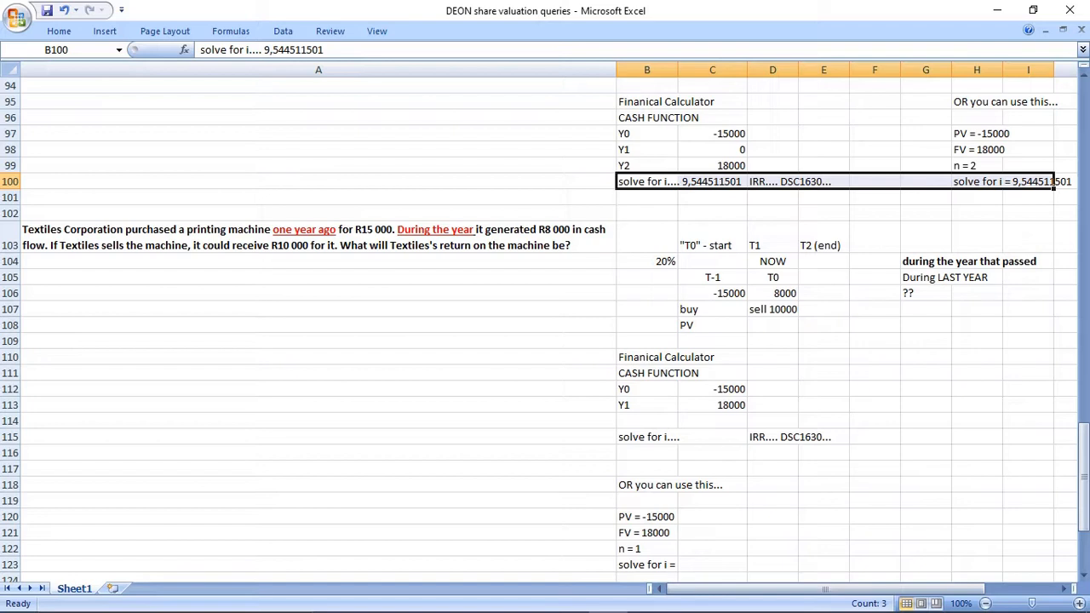
Copy the 20% from A89 to A123 and clear the original cell.
scroll(1028, 181, up, 3)
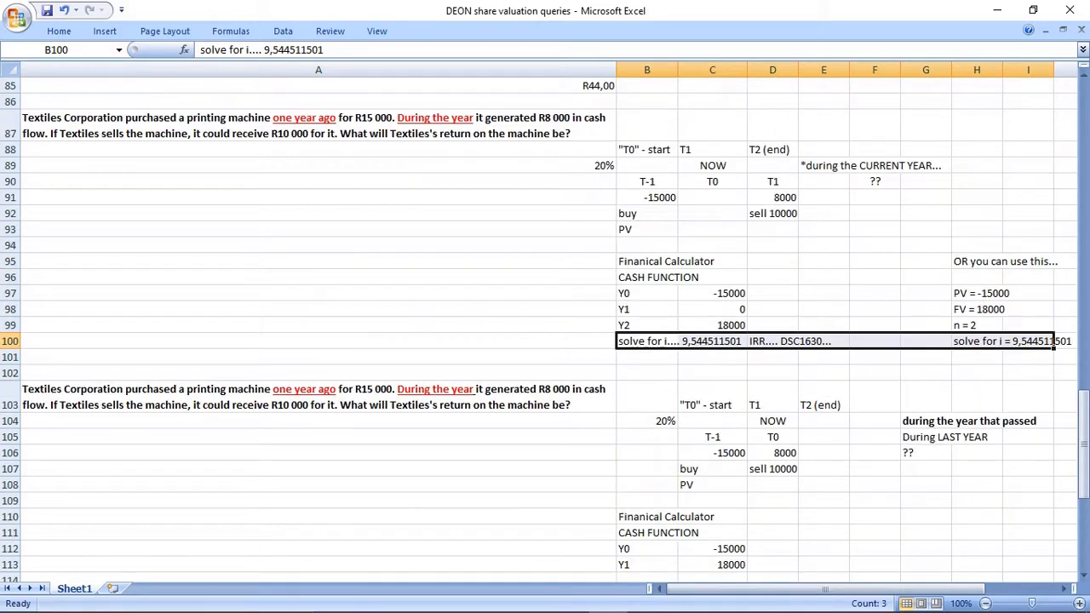
click(609, 165)
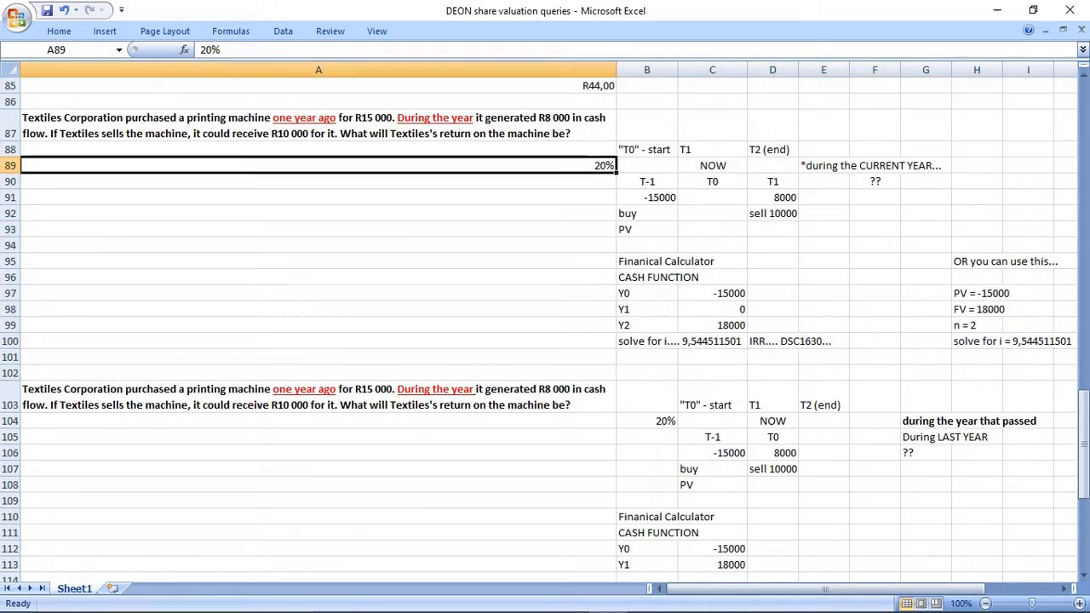
key(ctrl+c)
scroll(545, 332, down, 2)
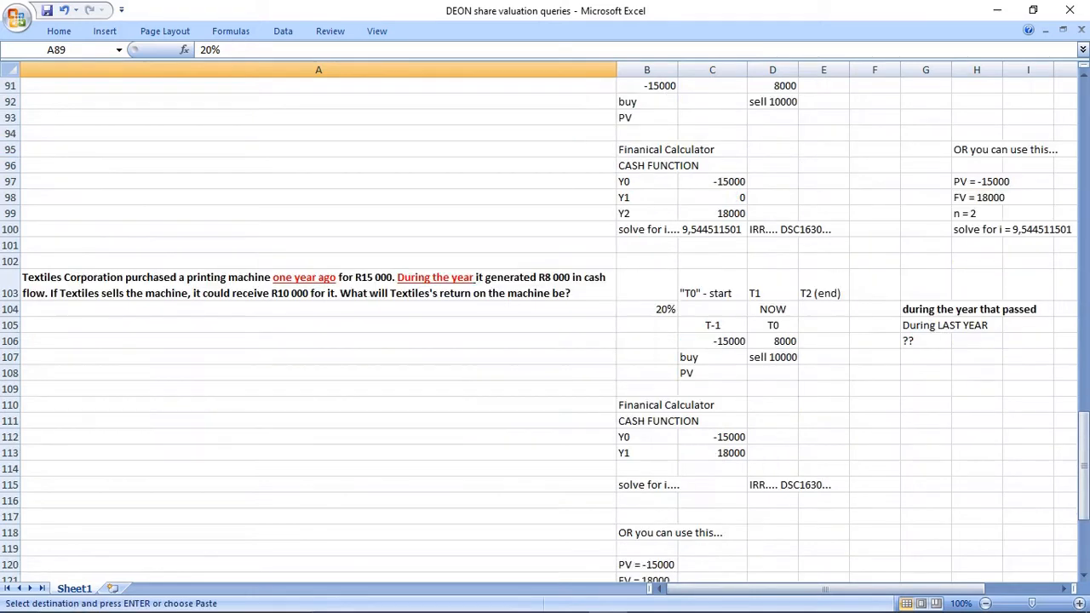
scroll(545, 332, down, 2)
click(579, 517)
key(ctrl+v)
scroll(545, 332, up, 6)
click(579, 277)
key(Delete)
scroll(545, 332, down, 7)
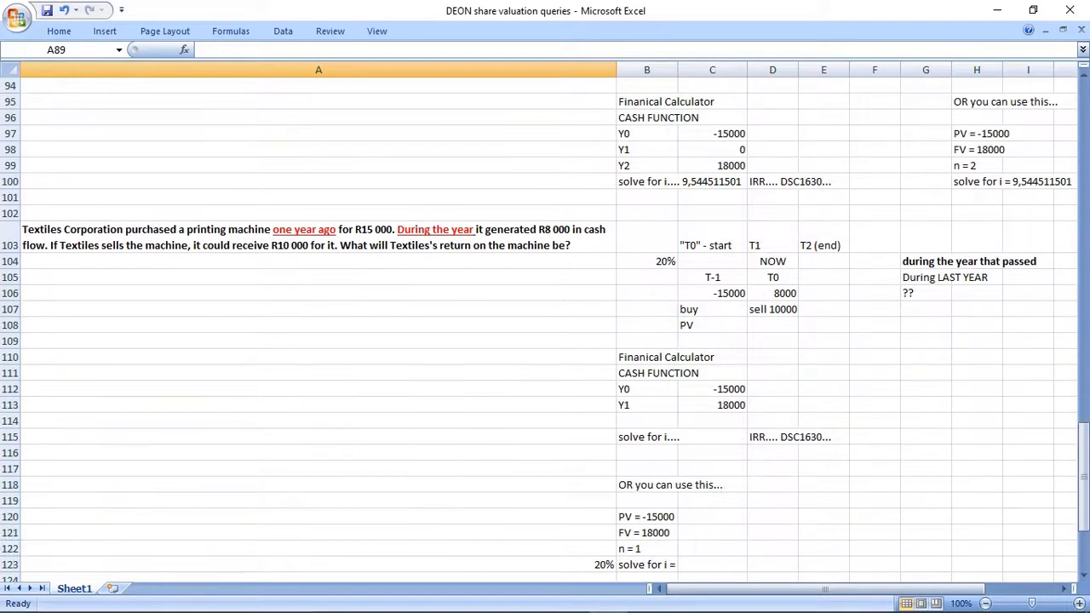
Append 20% to the "solve for i...." text in B115 of the second cash function block.
drag(925, 166, 1026, 198)
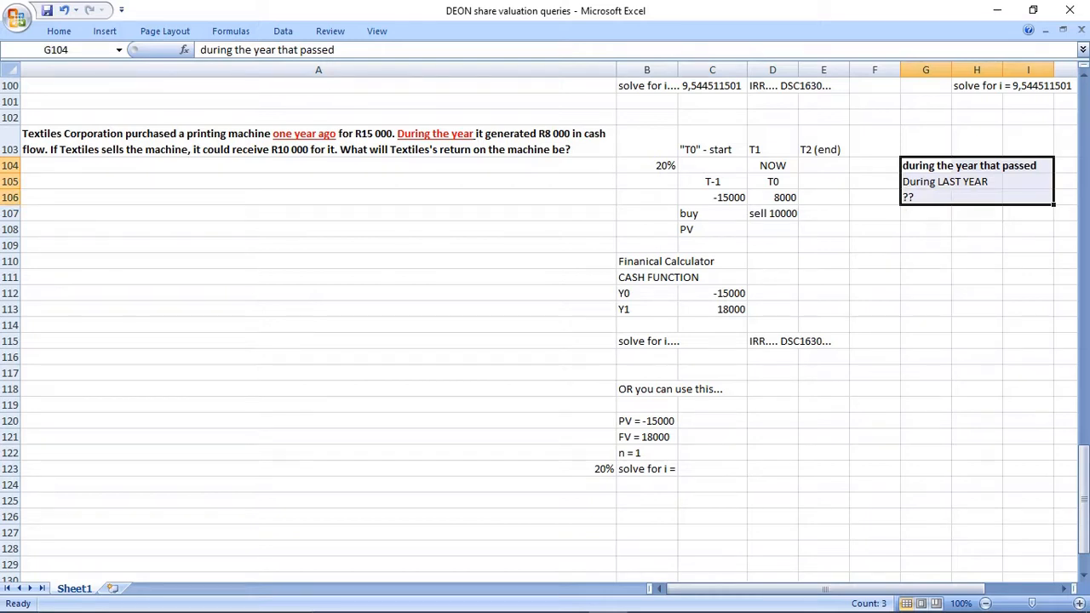
drag(647, 341, 772, 356)
click(647, 342)
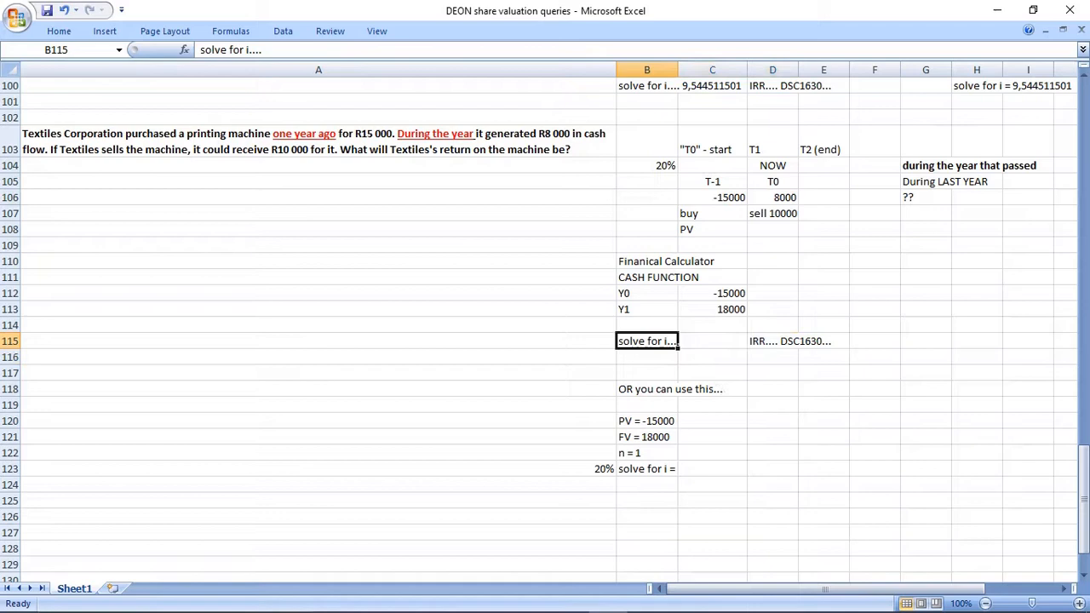
key(F2)
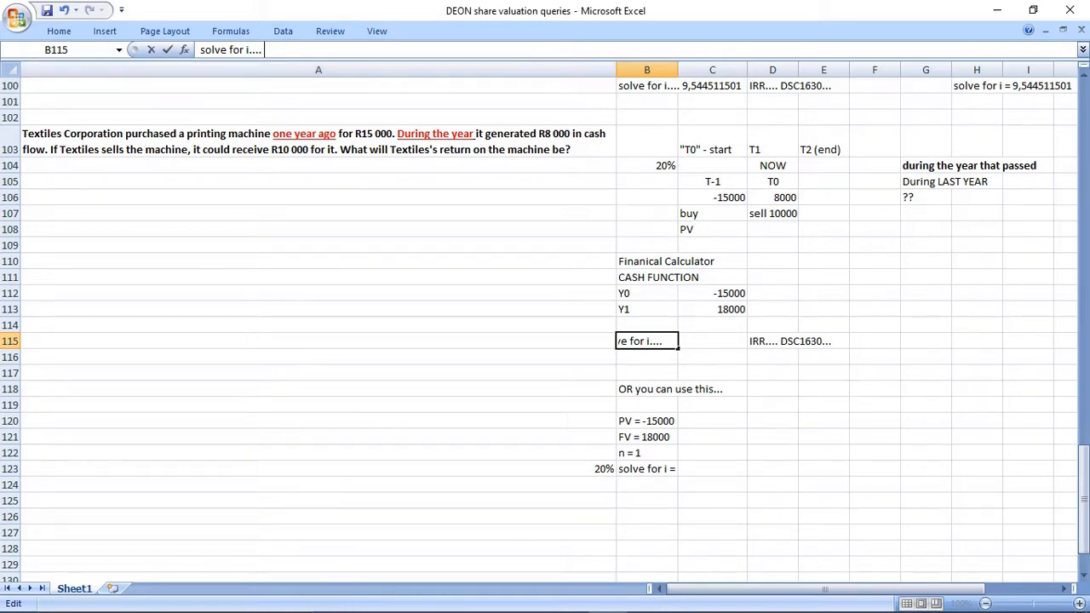
text(20%)
key(Return)
drag(647, 342, 874, 341)
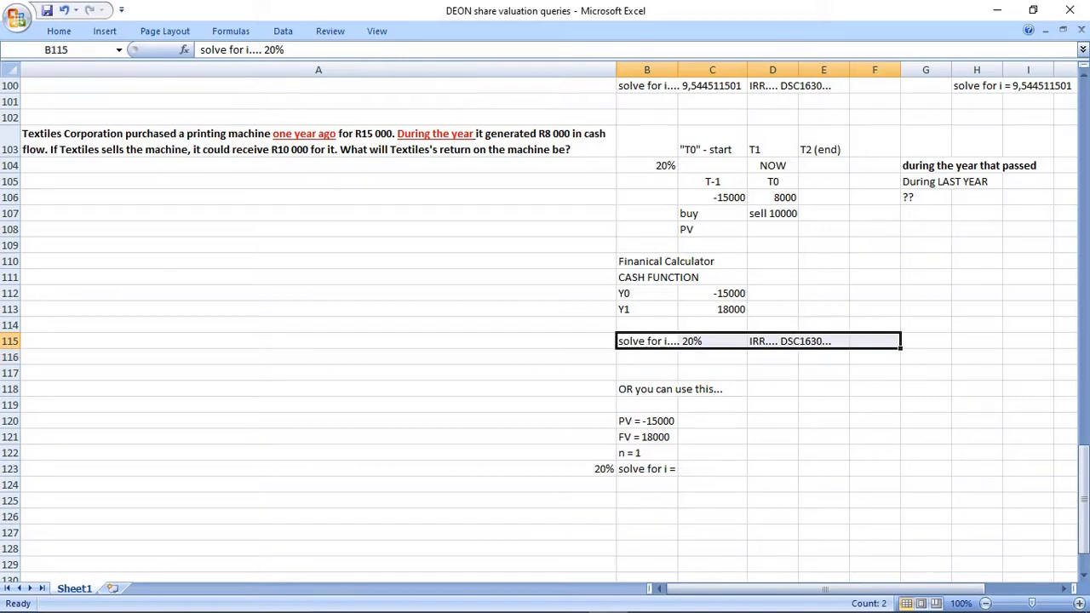
Copy the alternative method block in B118:C123 to G110, beside the second cash function block, and clear the original.
drag(656, 389, 712, 468)
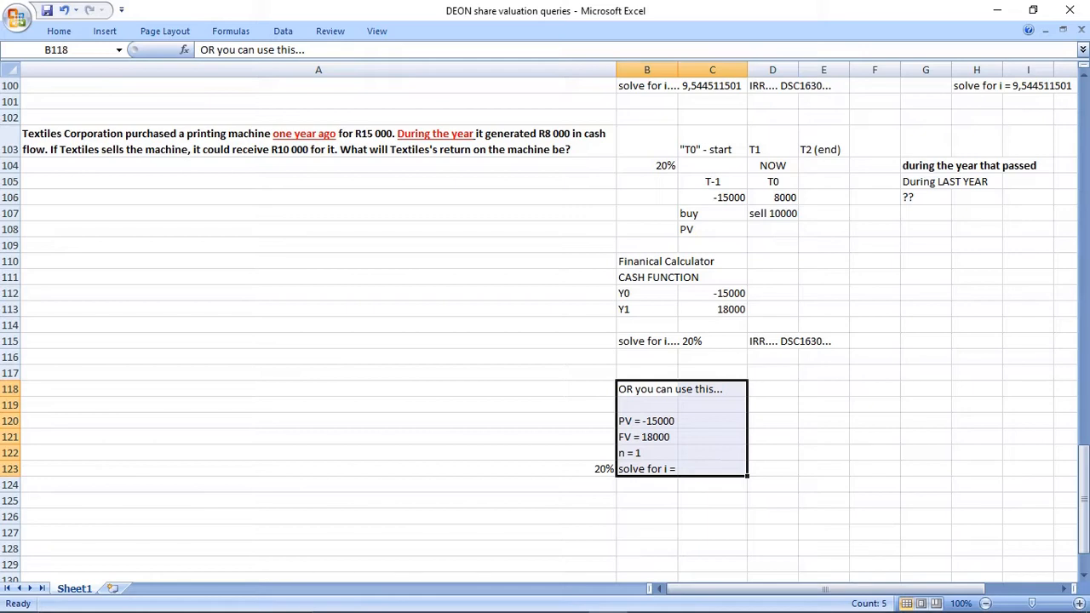
key(ctrl+c)
click(926, 262)
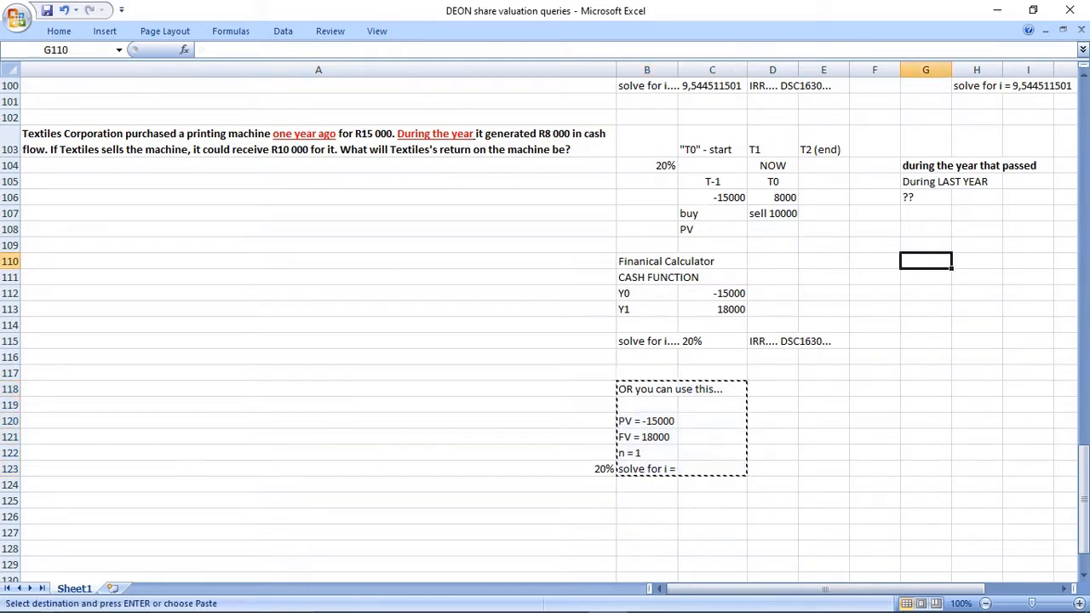
key(ctrl+v)
drag(606, 389, 712, 453)
drag(647, 389, 712, 468)
key(Delete)
Move the 20% from A123 to A115, in line with the second solve for i row.
click(596, 470)
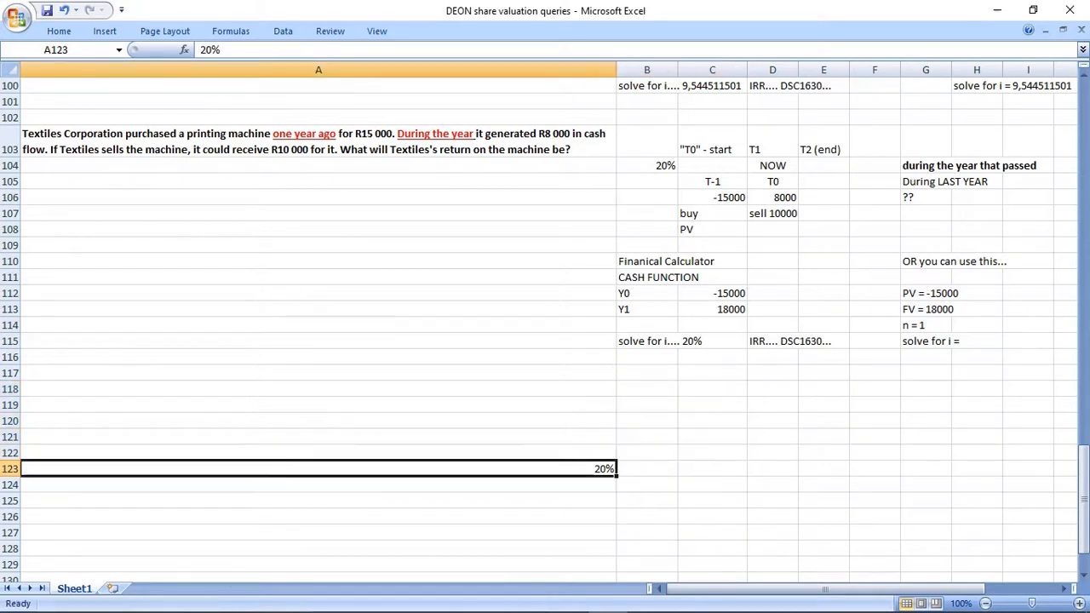
key(ctrl+x)
click(596, 342)
key(ctrl+v)
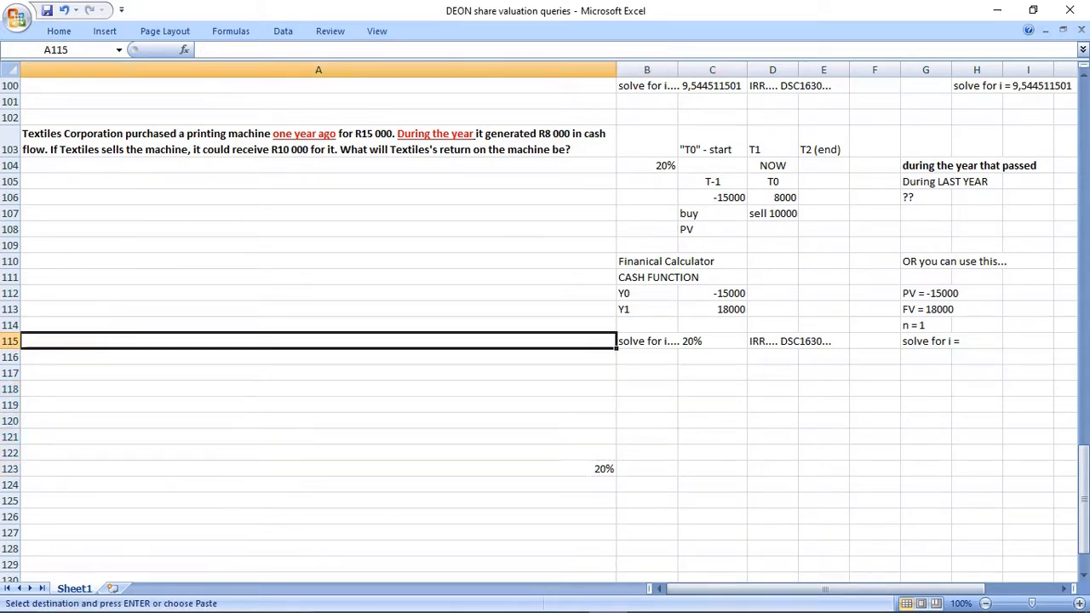
scroll(545, 332, up, 4)
scroll(545, 332, down, 1)
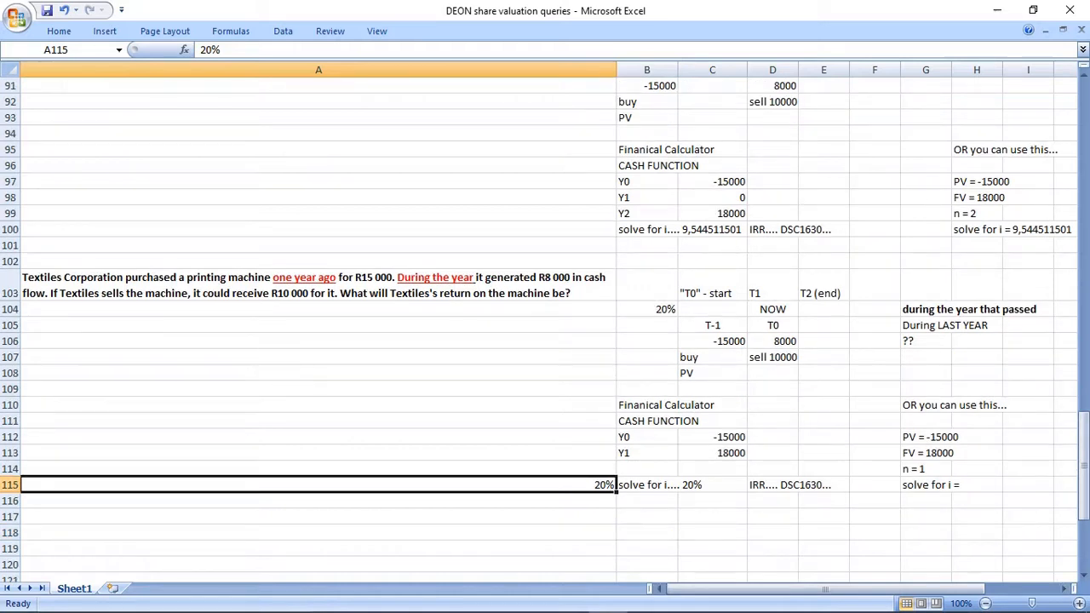
Append 20% to "solve for i =" in G115 of the n = 1 block.
click(950, 484)
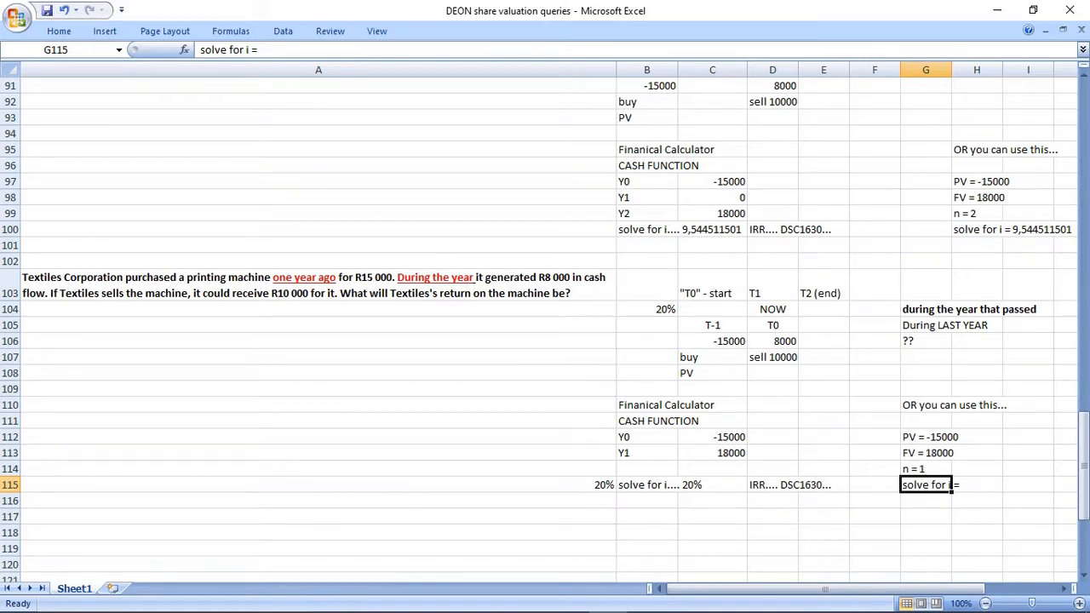
click(259, 50)
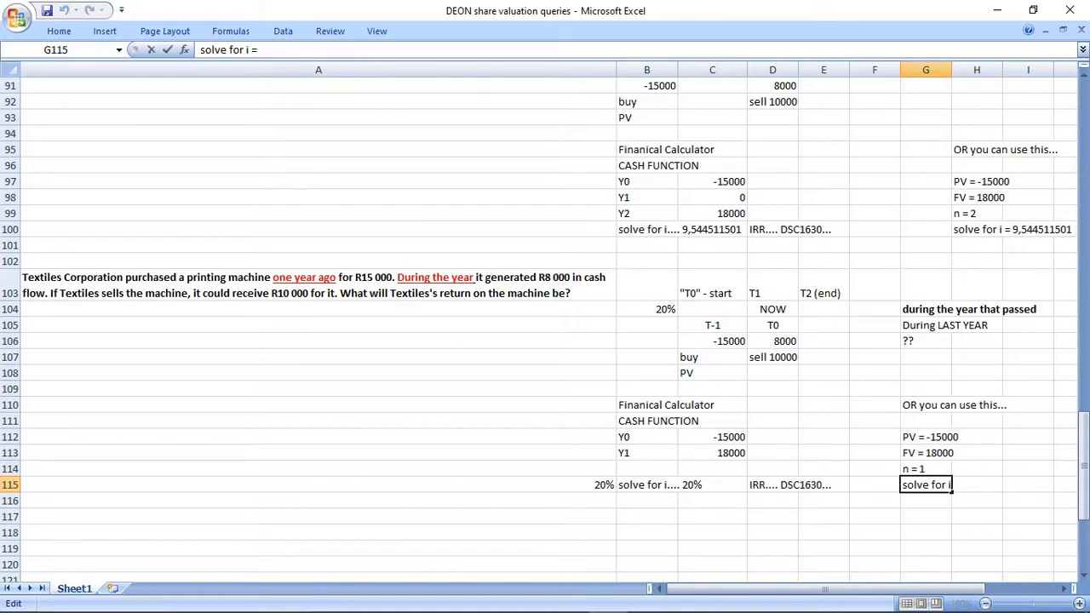
text(20%)
key(Return)
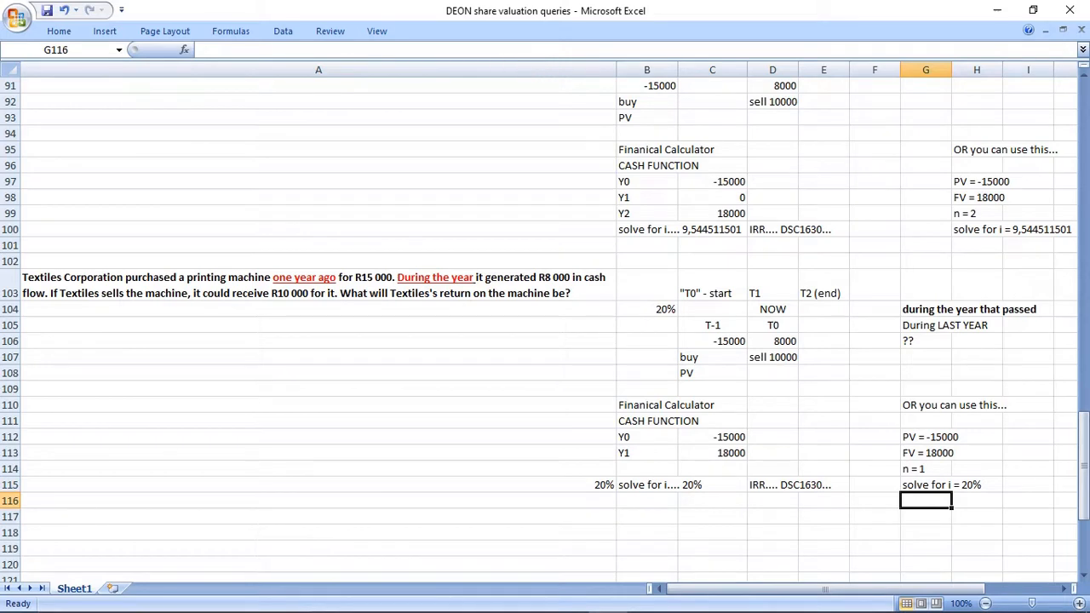
drag(425, 285, 1027, 485)
Colour the text of the "during the year that passed" notes in G104:I106 red.
drag(926, 309, 1026, 340)
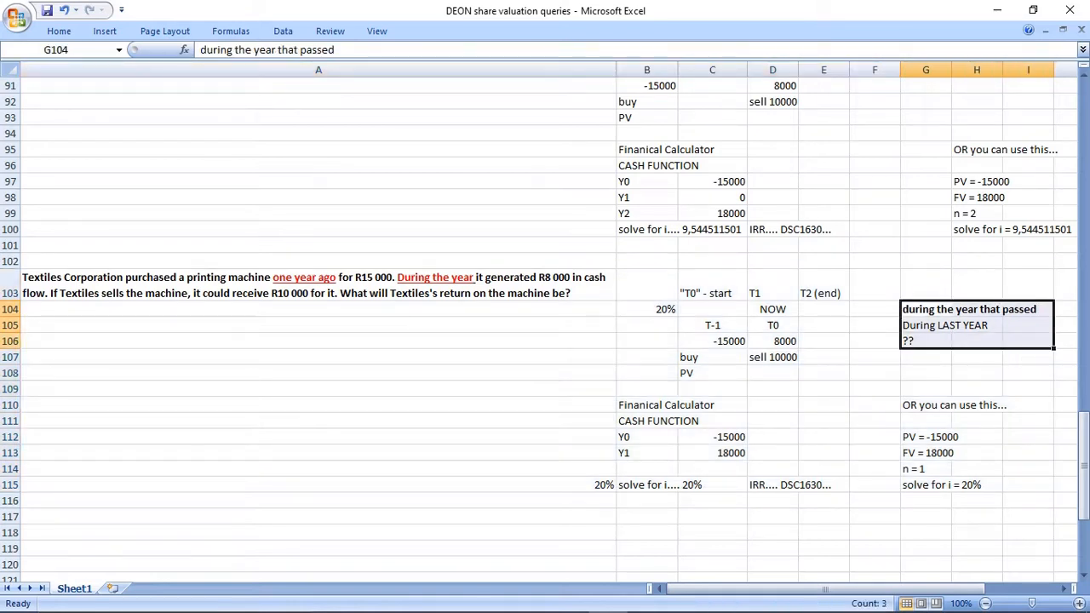
click(59, 30)
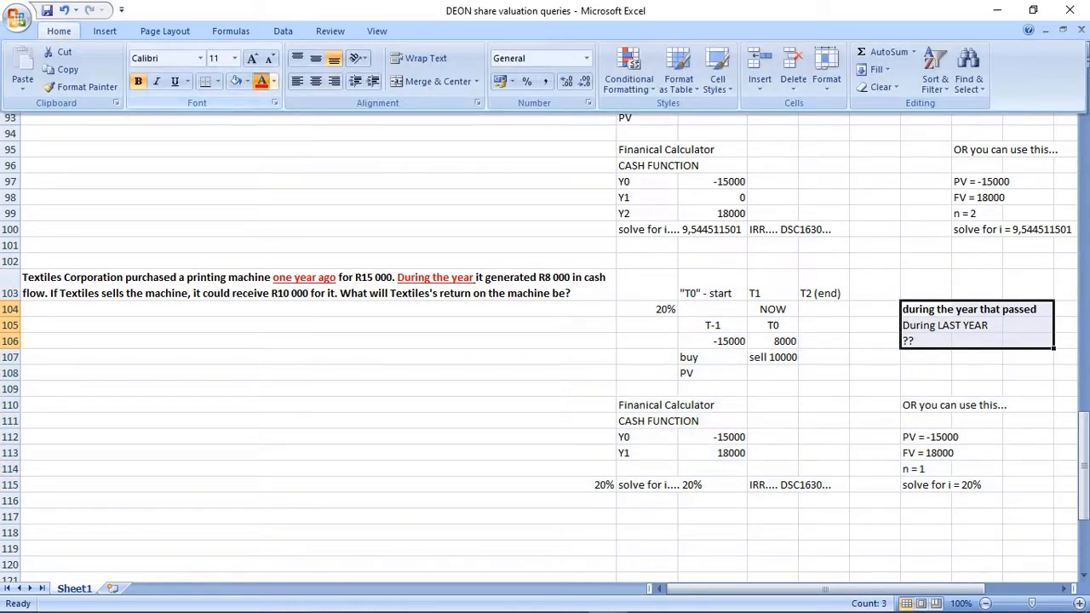
click(262, 81)
click(319, 357)
Fill the second Textiles question in A103 with a light gold background.
click(318, 285)
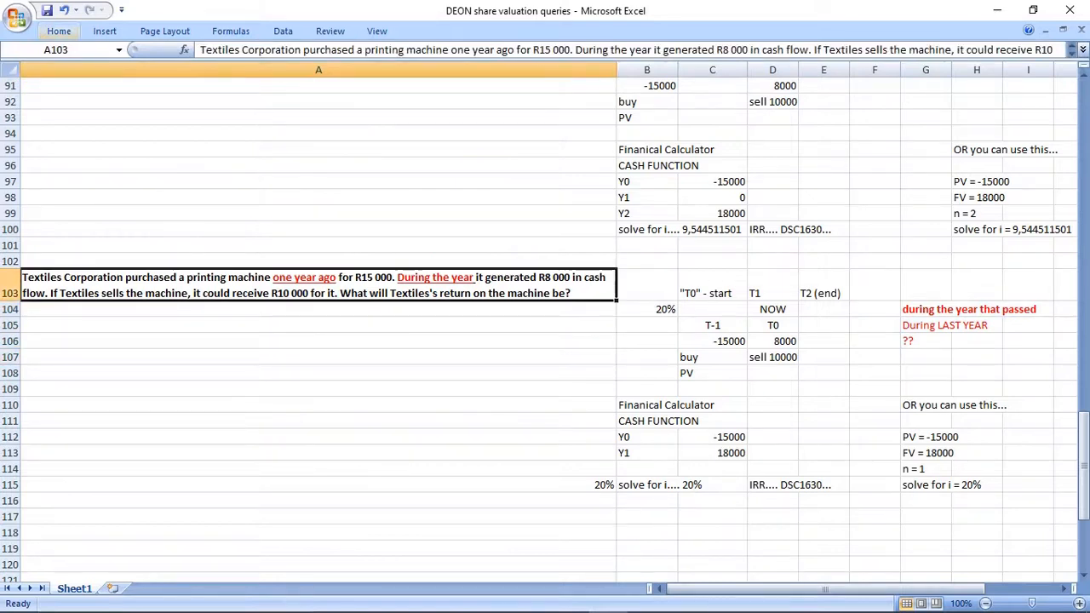
click(59, 31)
click(246, 81)
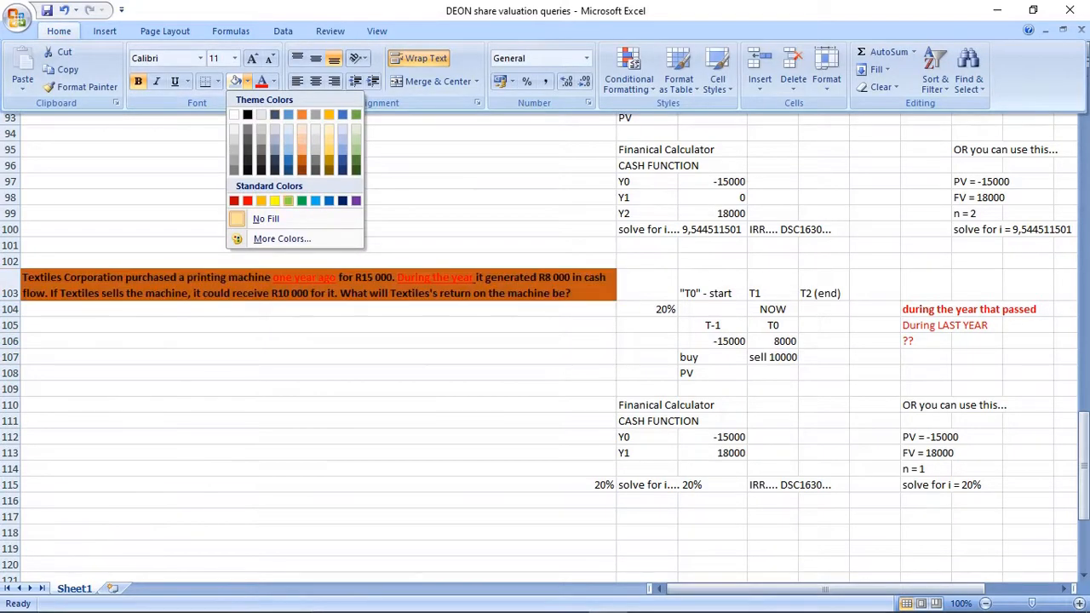
click(330, 139)
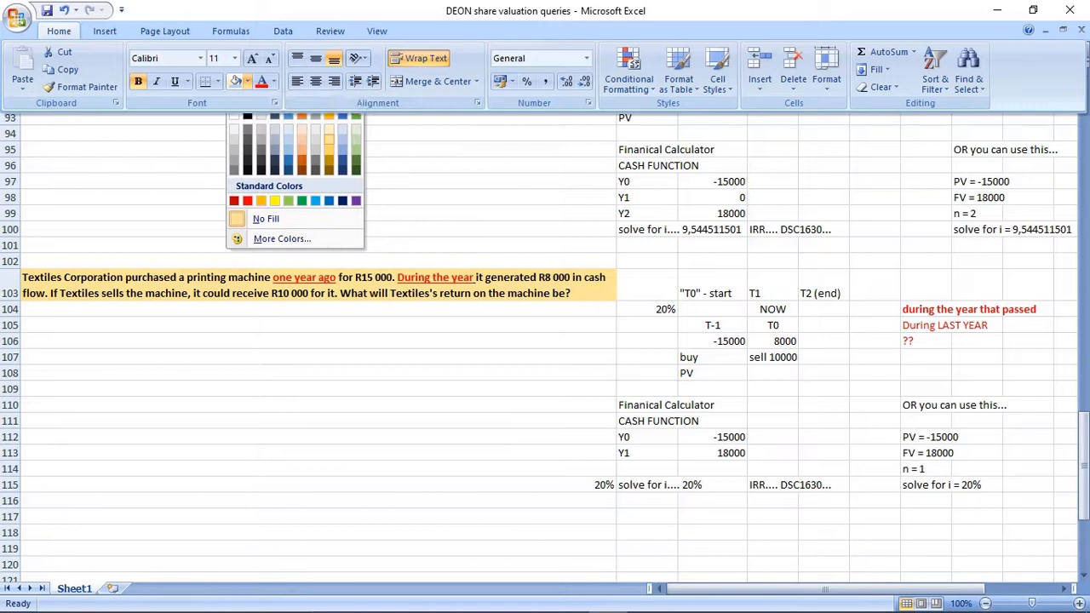
Apply the same light gold fill to the timing notes in G104:I106.
drag(926, 309, 1028, 340)
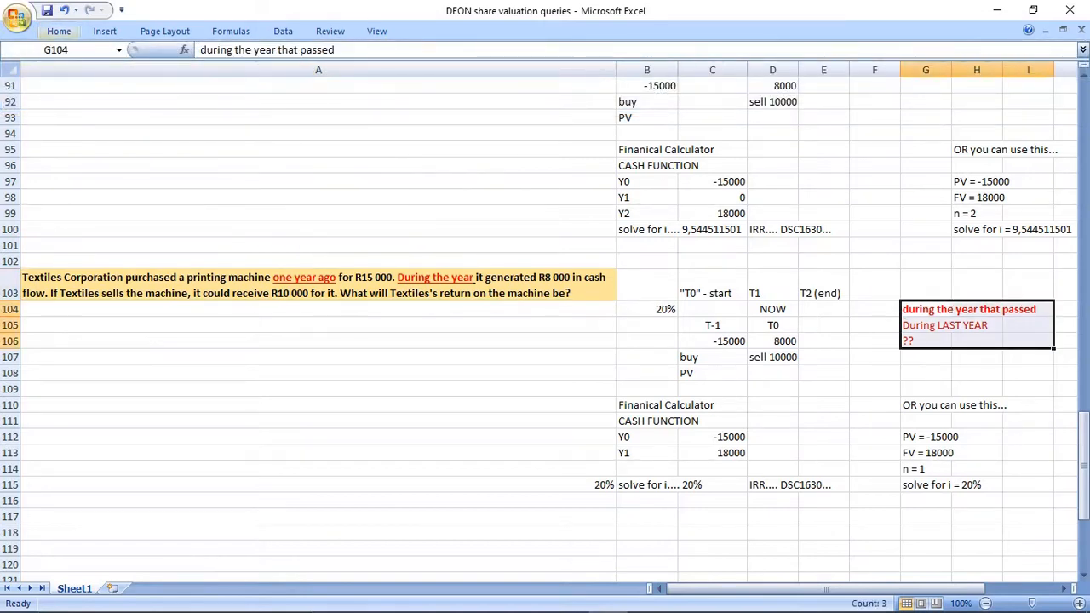
click(59, 31)
click(235, 81)
click(319, 357)
drag(318, 286, 1028, 485)
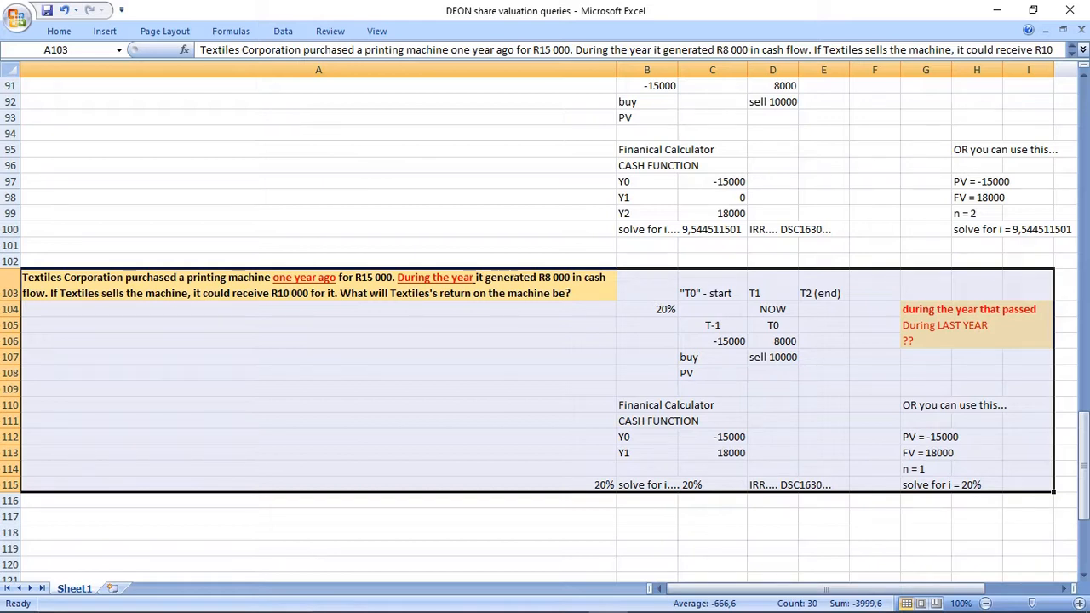
Fill the first Textiles question in A87 with a light blue background.
scroll(545, 332, up, 3)
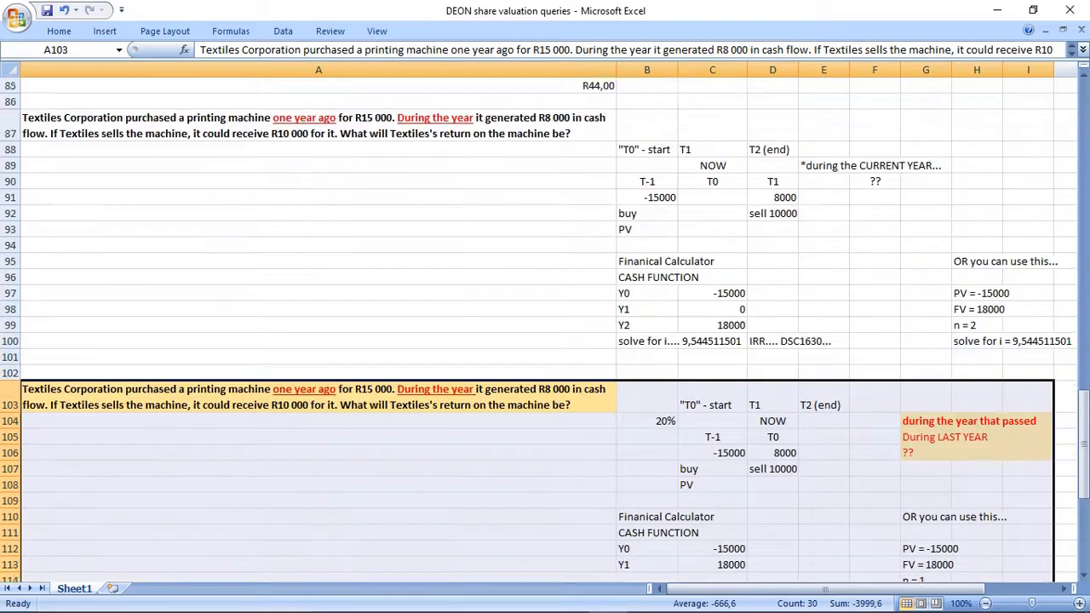
click(170, 174)
click(59, 31)
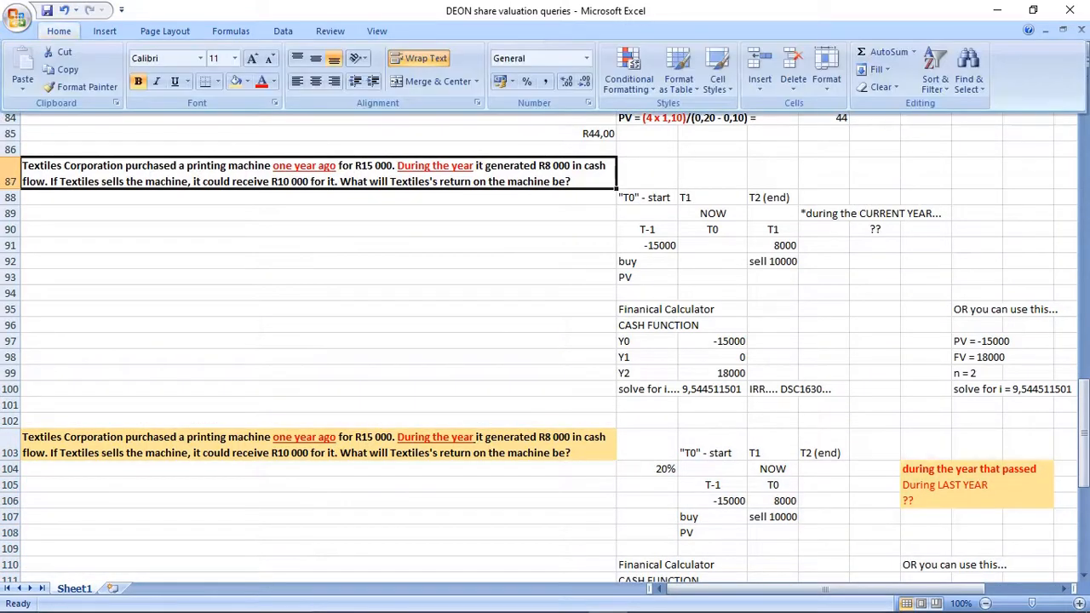
click(247, 81)
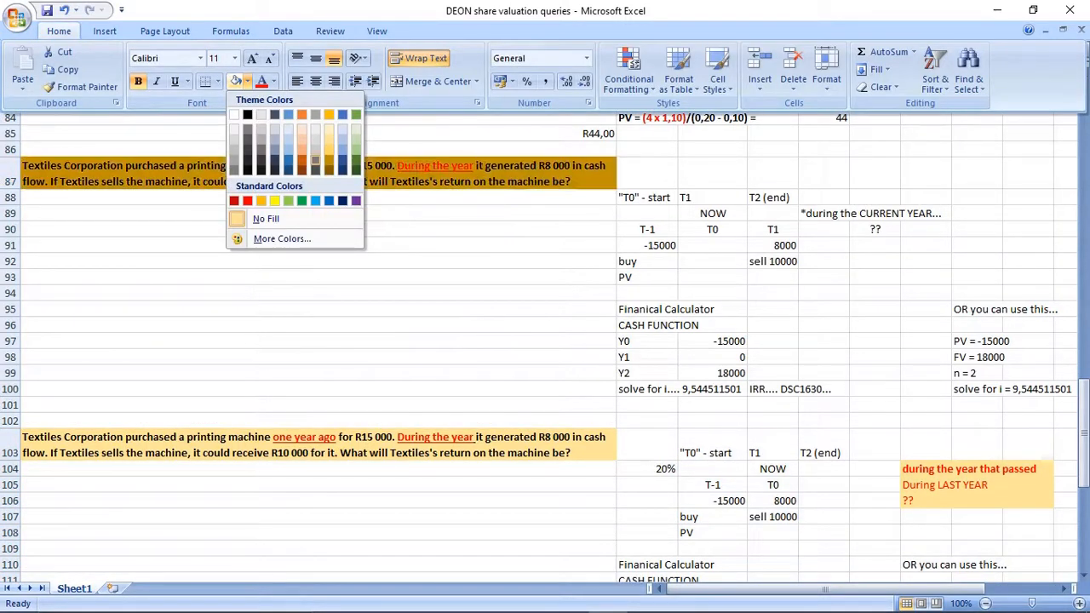
click(288, 139)
click(713, 278)
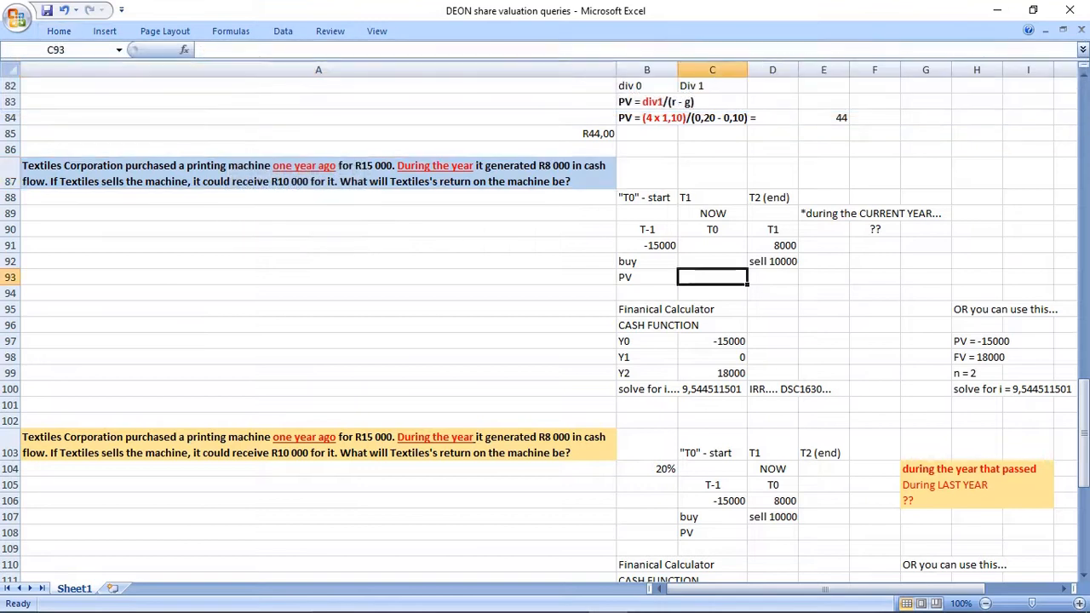
Apply the same light blue fill to the "*during the CURRENT YEAR..." note in E89:F90.
drag(824, 213, 874, 229)
click(59, 31)
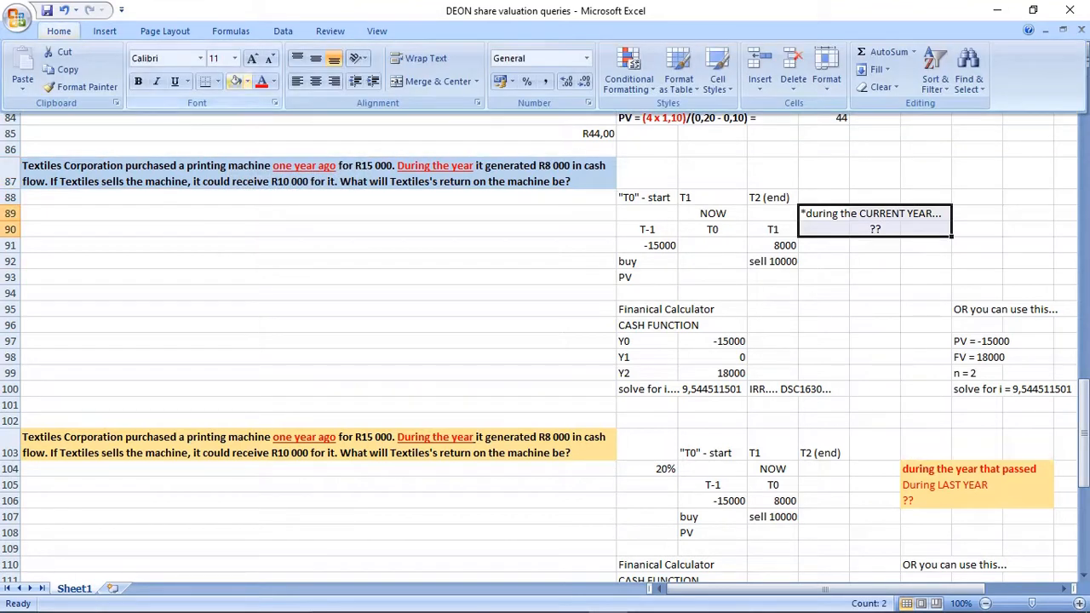
click(235, 82)
click(409, 309)
drag(545, 173, 1030, 389)
click(823, 324)
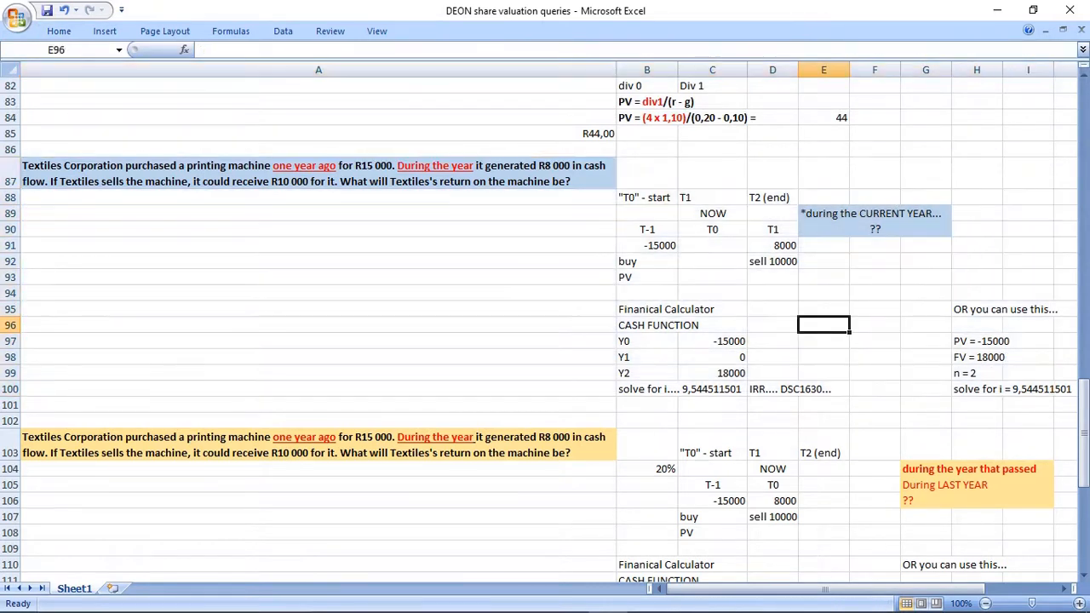
Review the first Textiles block in A87:I100, examining the question wording and the timeline from T-1 to T1.
scroll(824, 324, down, 1)
drag(545, 125, 1047, 358)
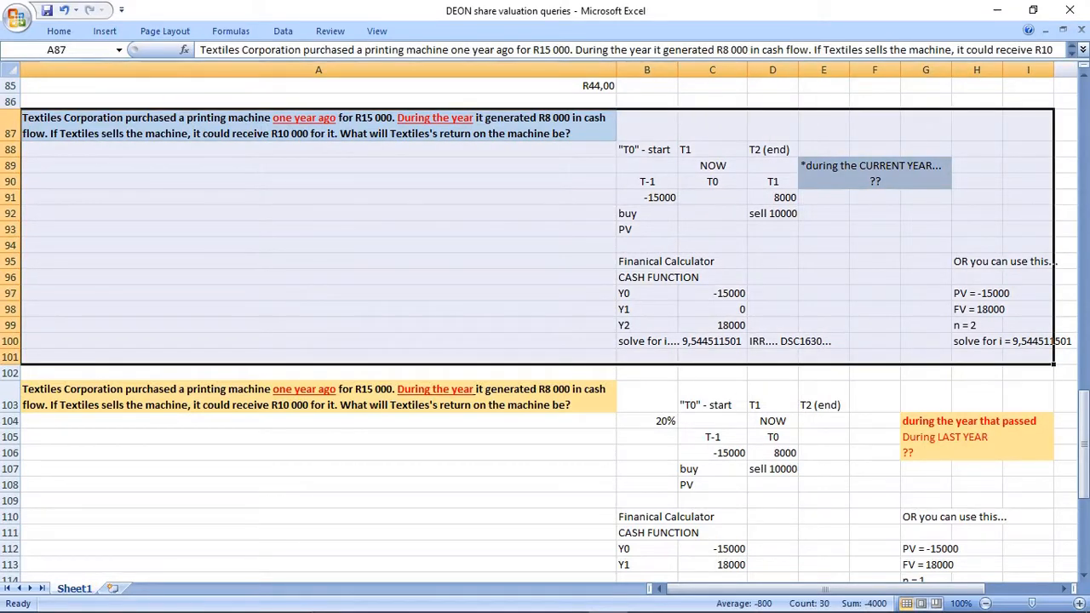
click(318, 214)
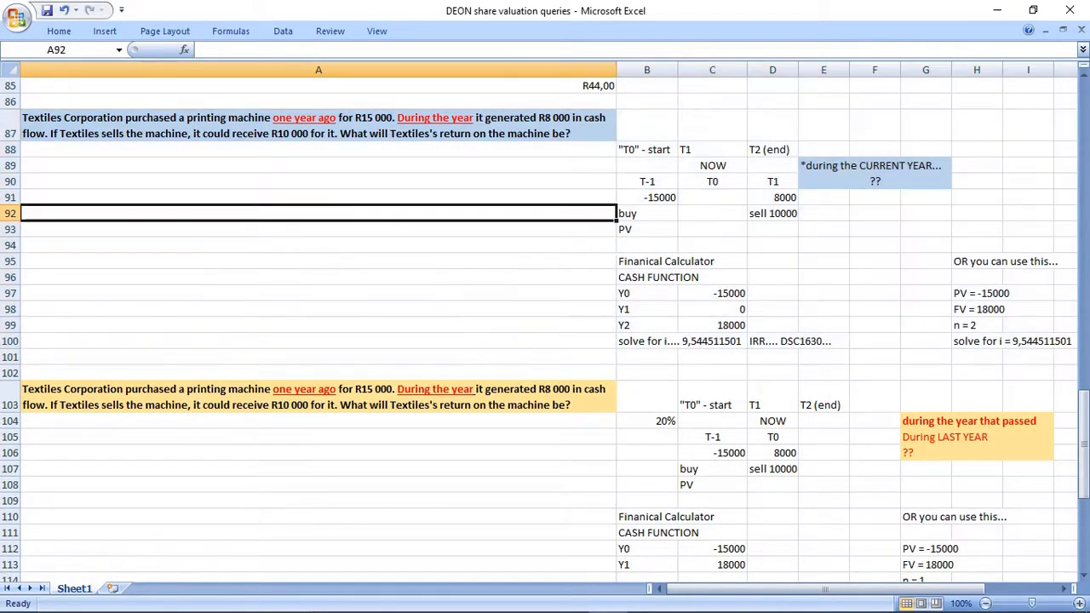
drag(324, 127, 1056, 341)
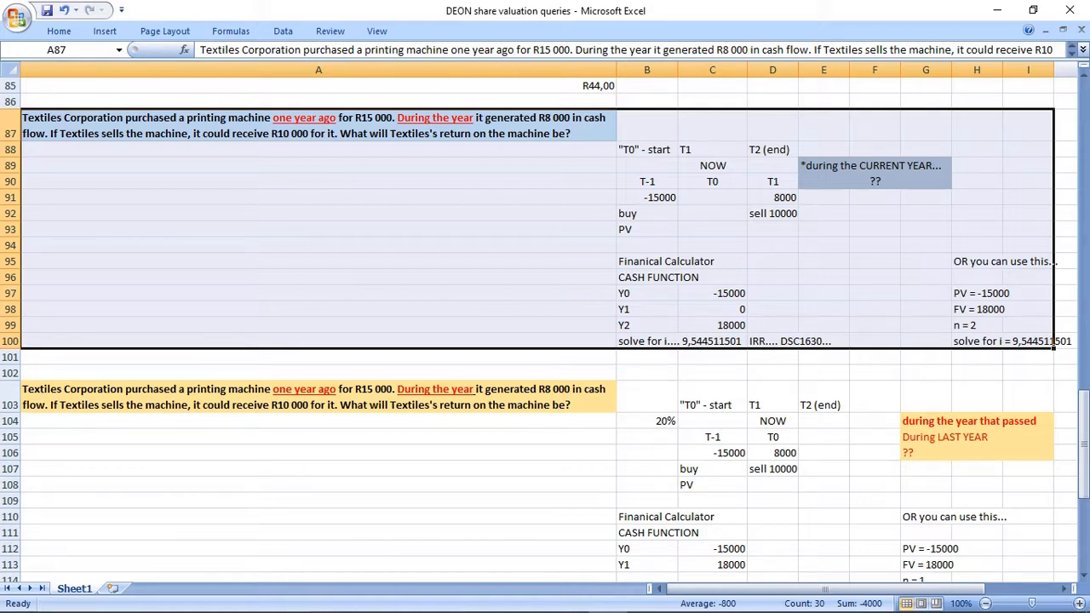
click(712, 213)
drag(773, 165, 773, 213)
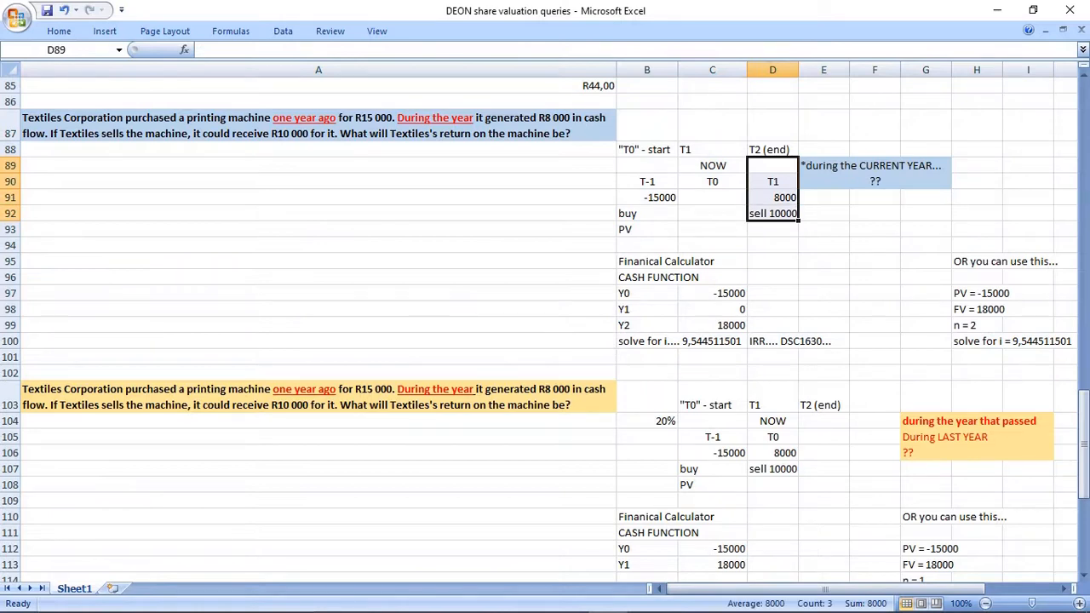
drag(647, 166, 772, 213)
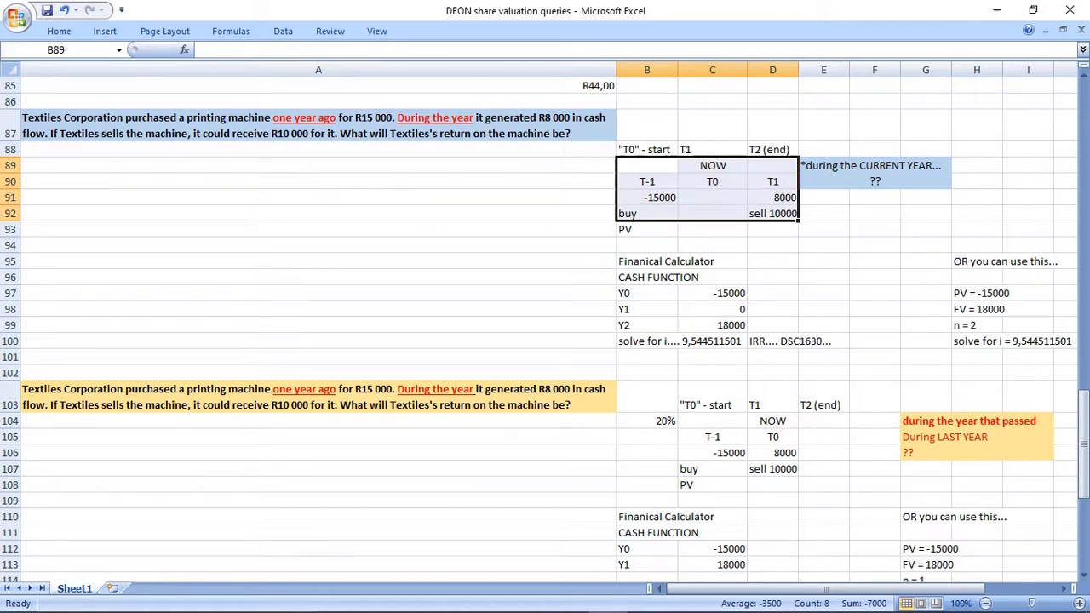
click(318, 125)
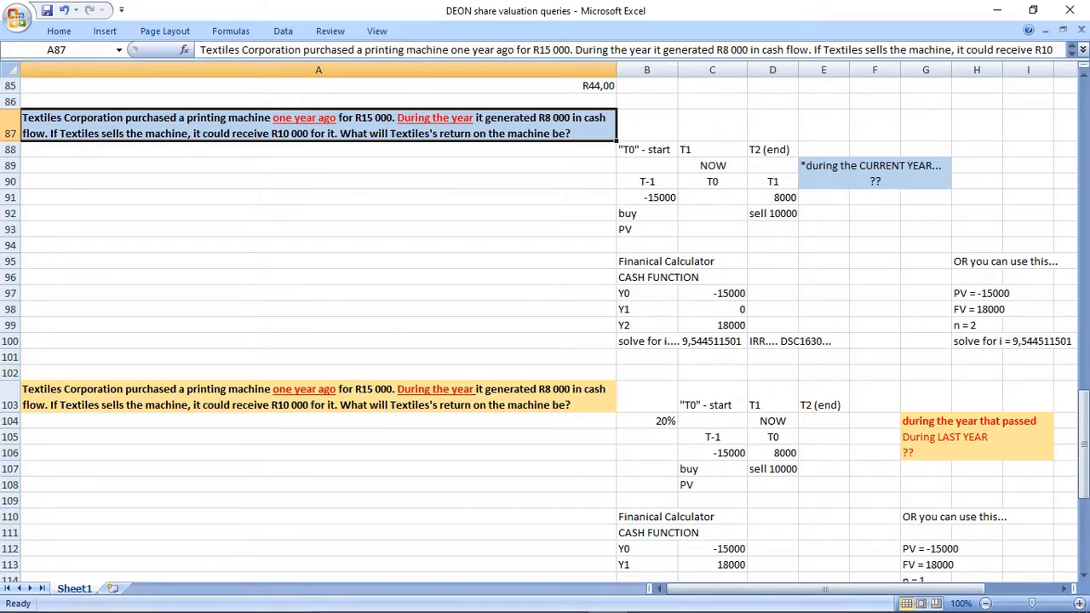
click(874, 197)
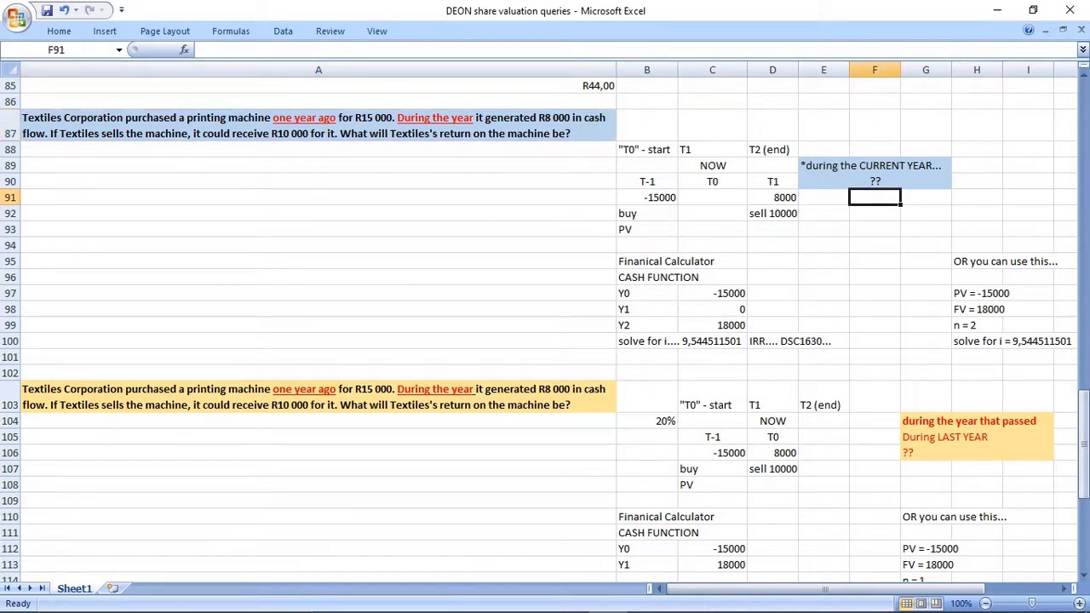
Insert LAST before "year" in the second Textiles question in A103 so it reads "During the LAST year".
click(318, 397)
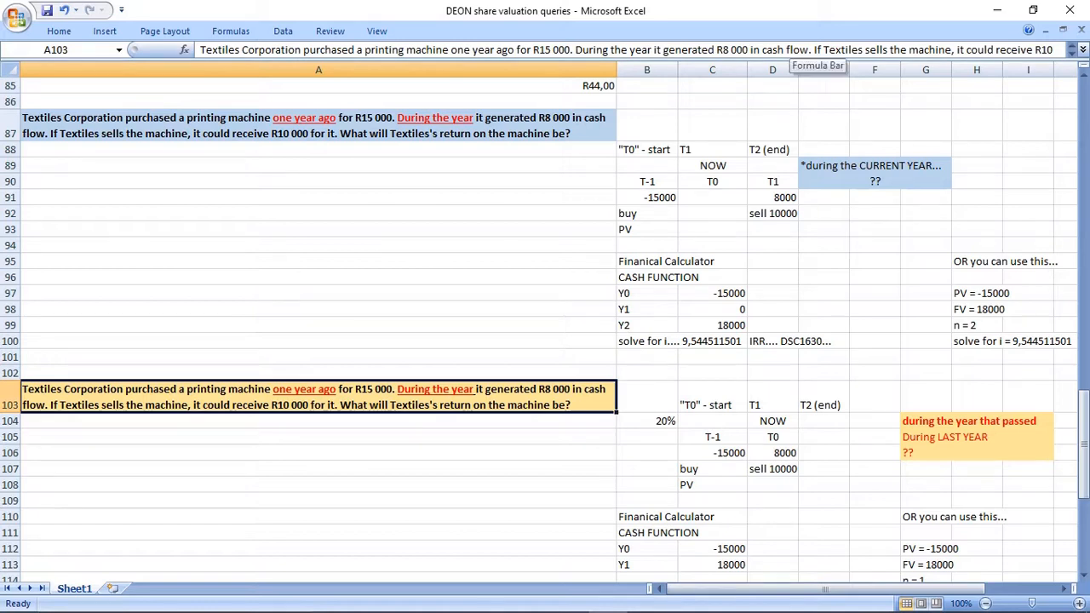
click(631, 50)
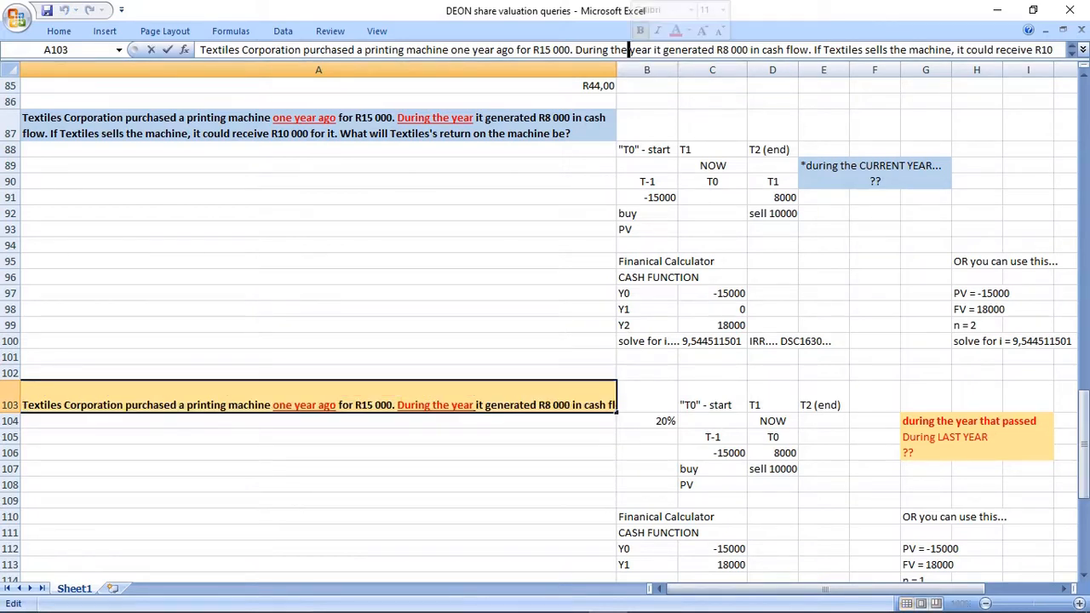
text(LAST)
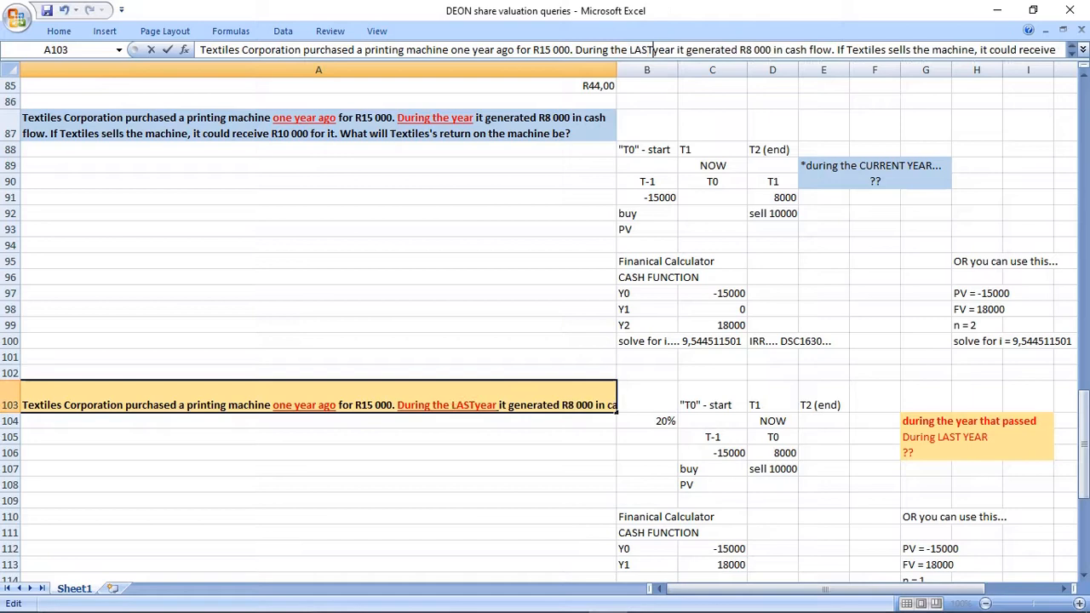
key(Return)
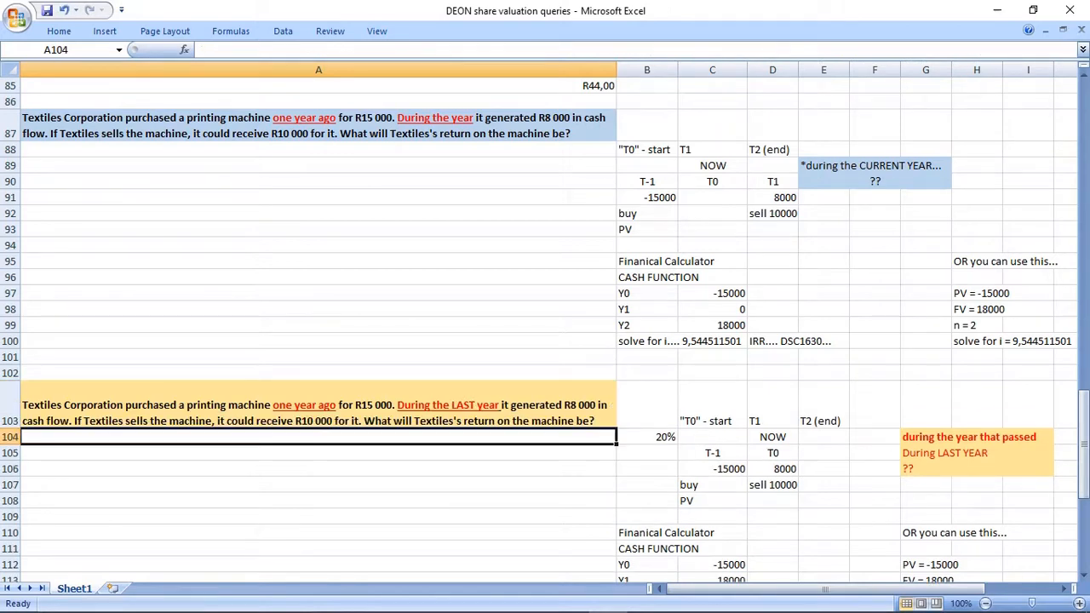
click(319, 404)
scroll(319, 405, down, 1)
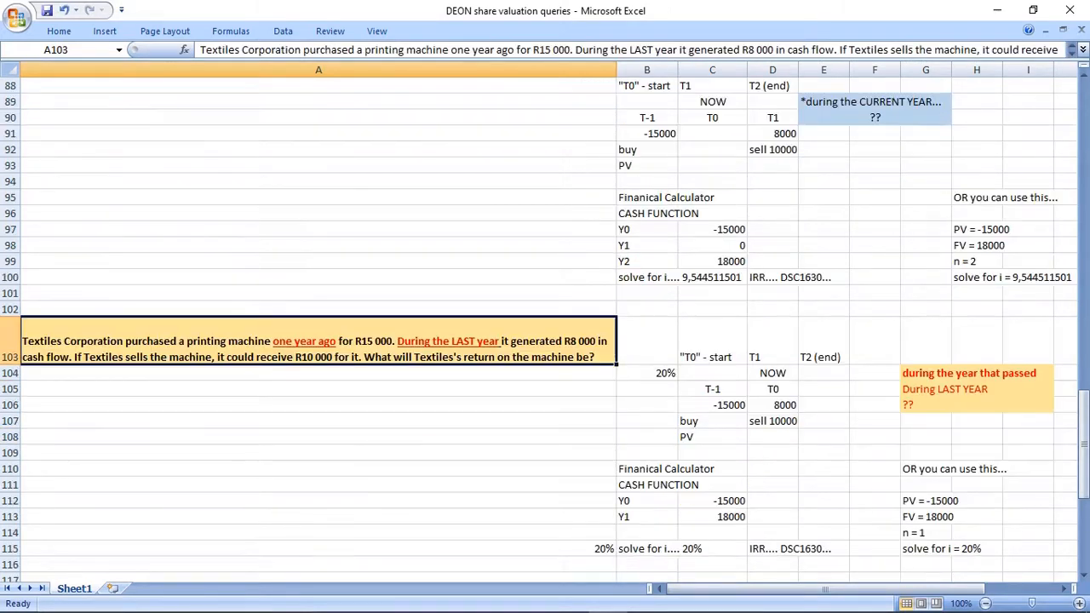
drag(319, 342, 1027, 548)
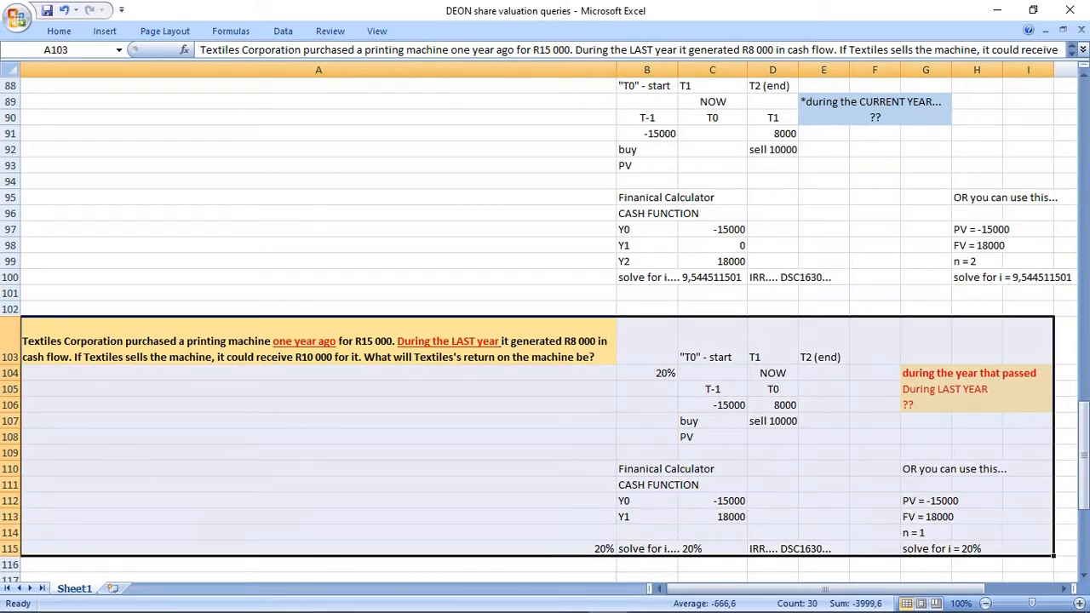
Insert CURRENT before "year" in the first Textiles question in A87 so it reads "During the CURRENT year".
scroll(545, 332, up, 2)
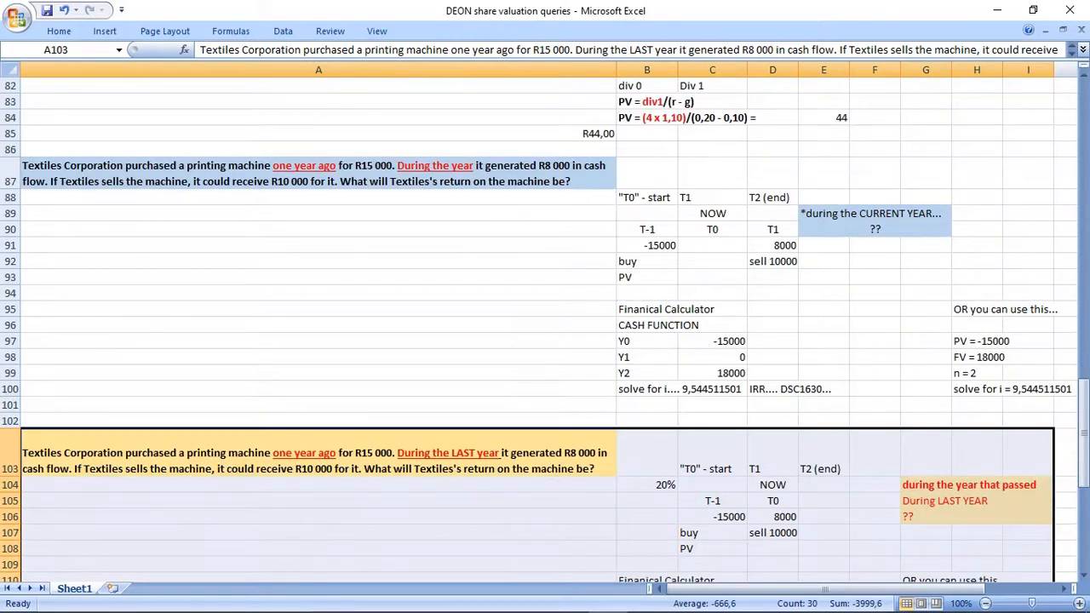
click(319, 173)
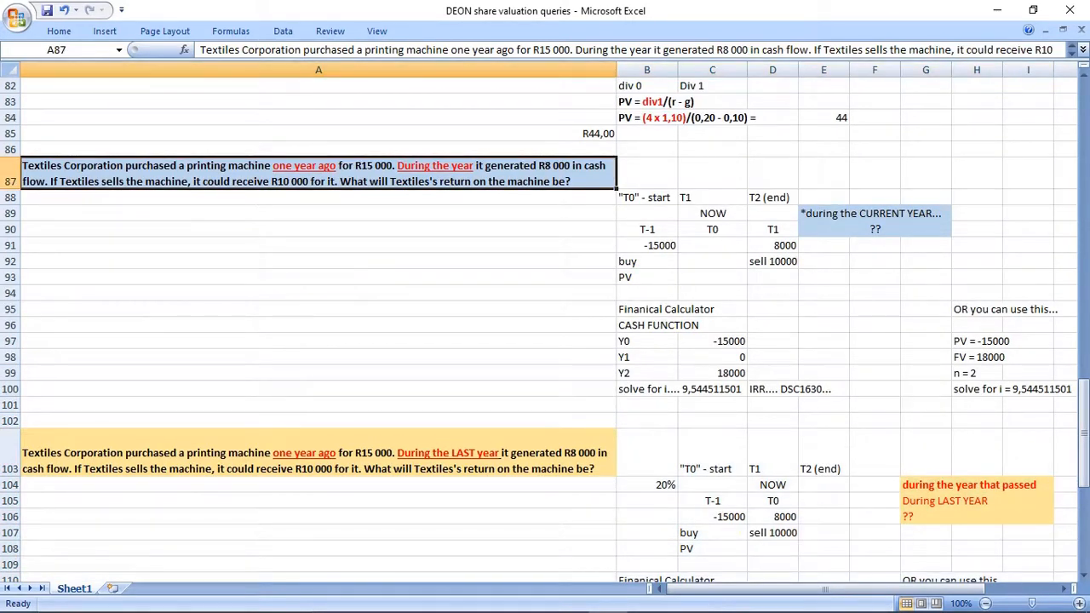
click(628, 50)
text(CURRENT)
key(Return)
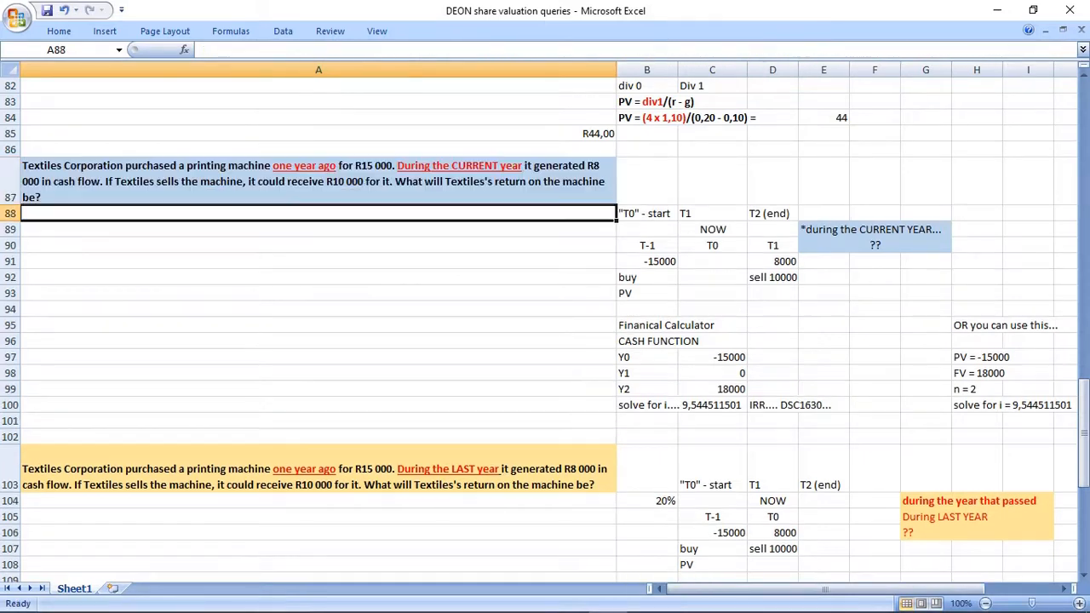
Compare the two reworded Textiles questions in A87 and A103, examining the second block's timeline in B103:D109.
click(367, 181)
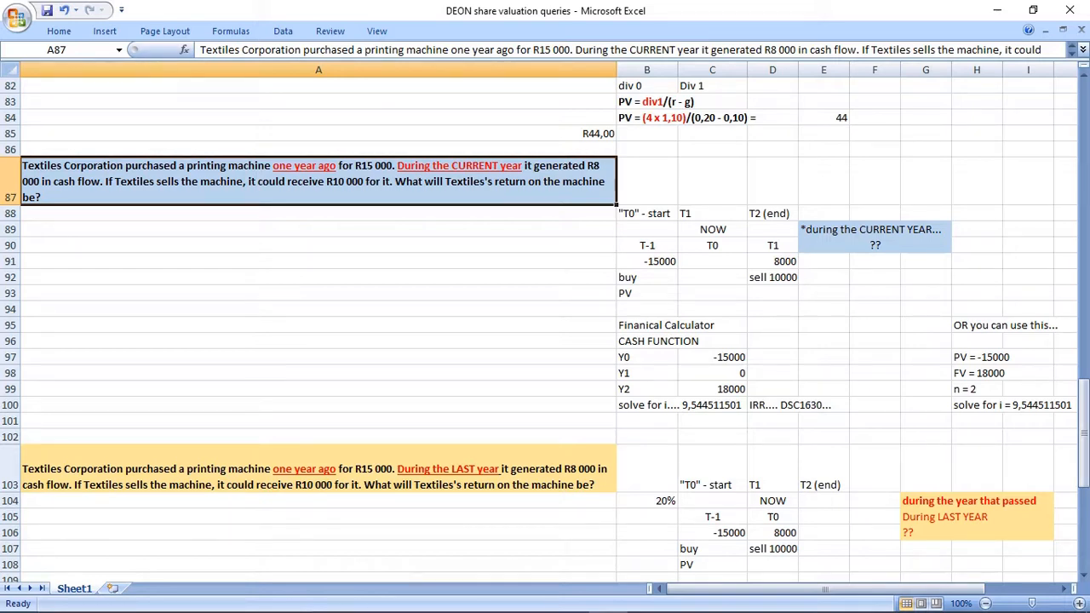
click(319, 473)
scroll(319, 472, down, 3)
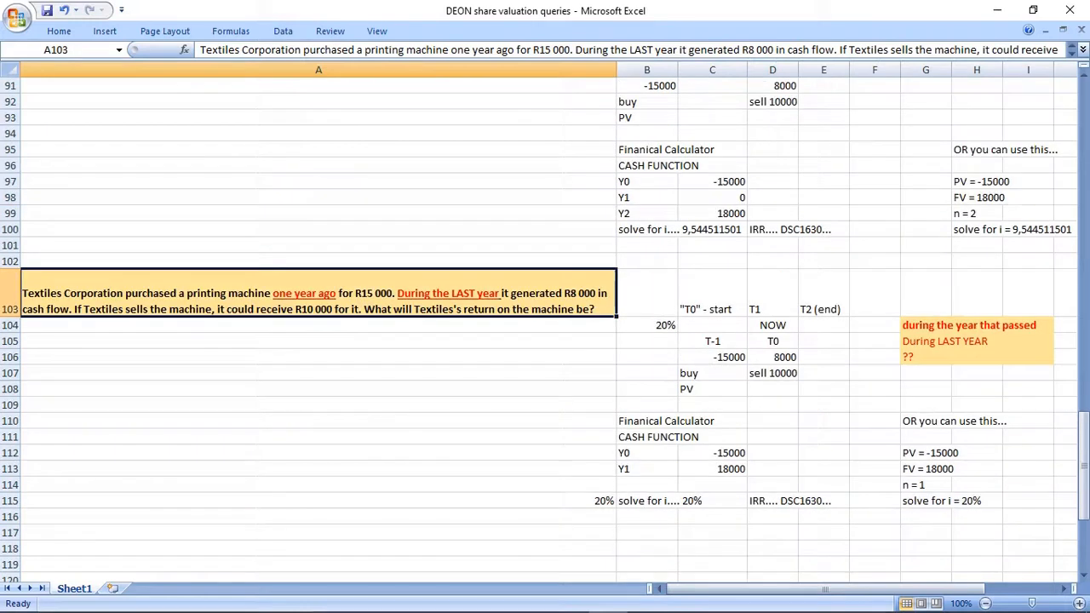
click(318, 341)
click(319, 298)
drag(647, 294, 773, 406)
scroll(773, 406, up, 2)
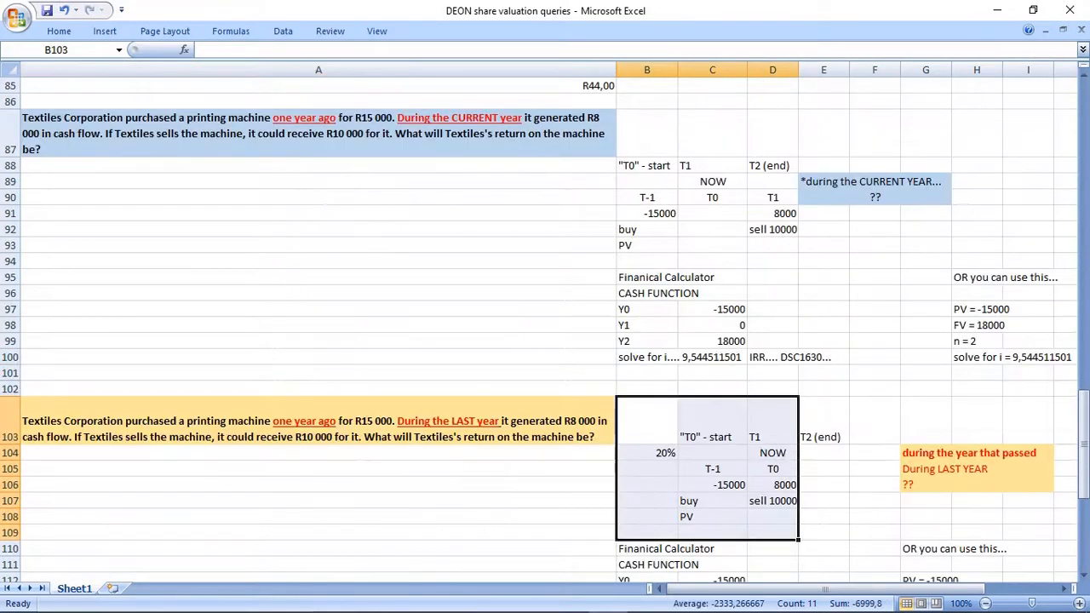